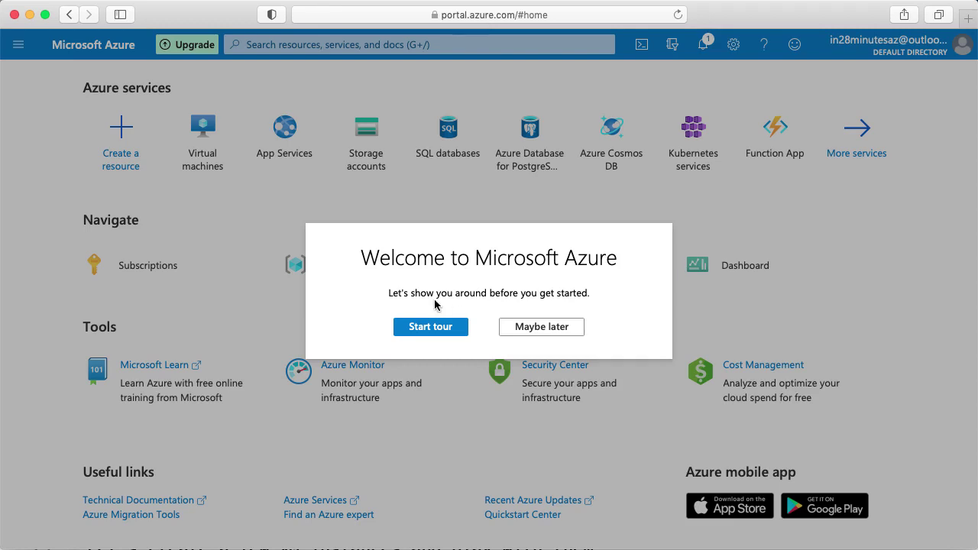
# Step: Decline the welcome tour and look through the portal's main navigation menu of services
pyautogui.click(542, 327)
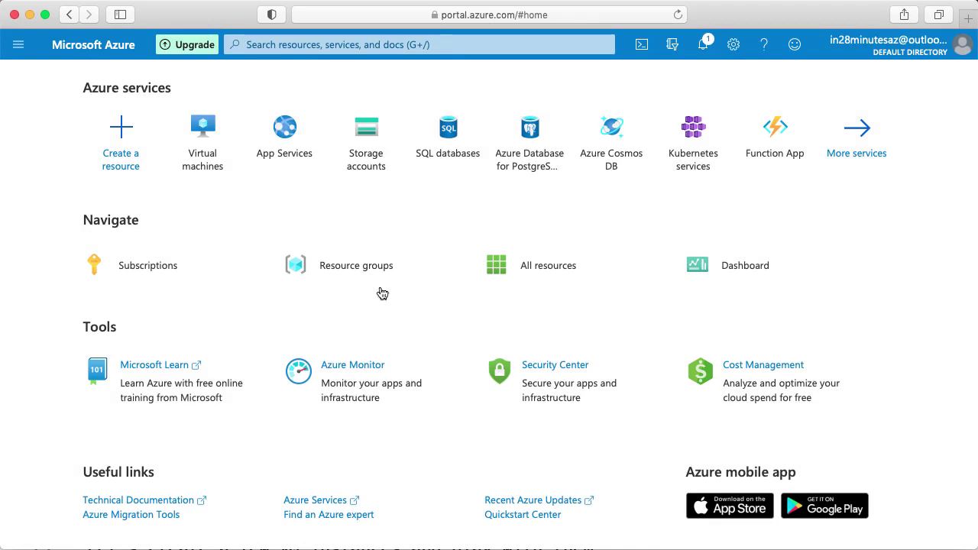
pyautogui.moveTo(576, 145)
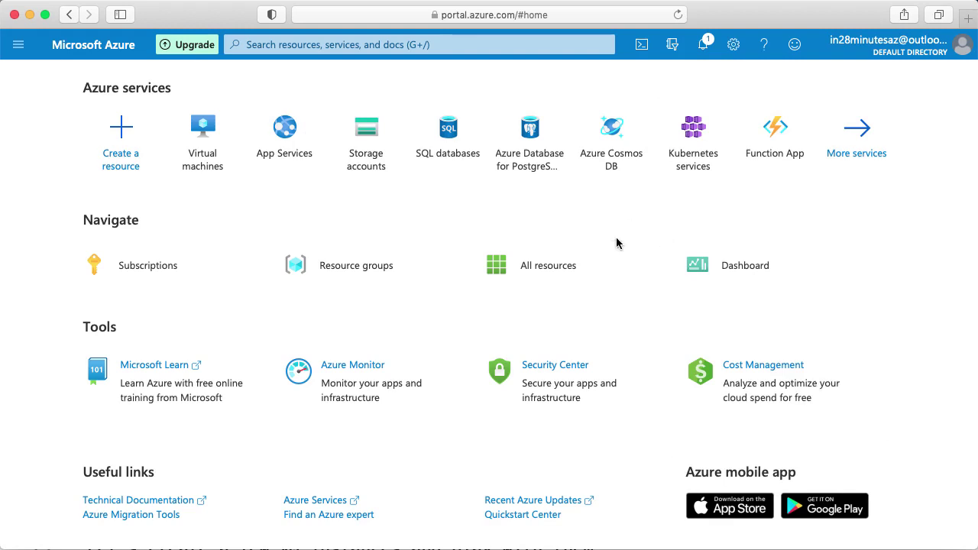
pyautogui.click(25, 50)
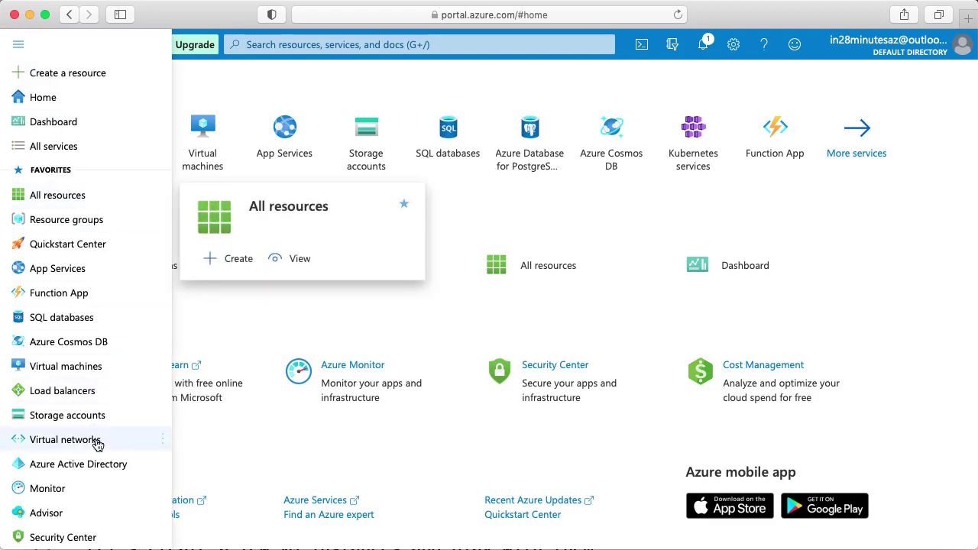
pyautogui.moveTo(97, 527)
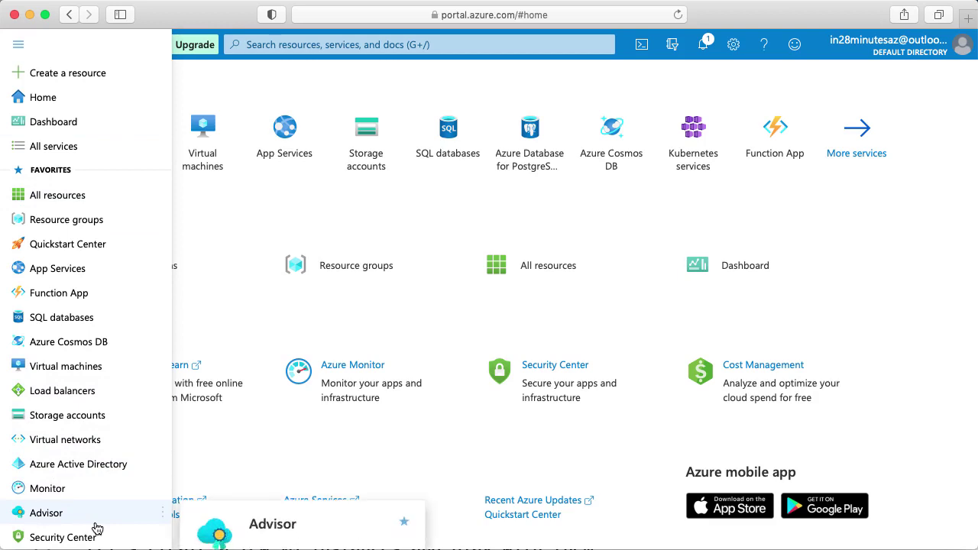
pyautogui.click(912, 262)
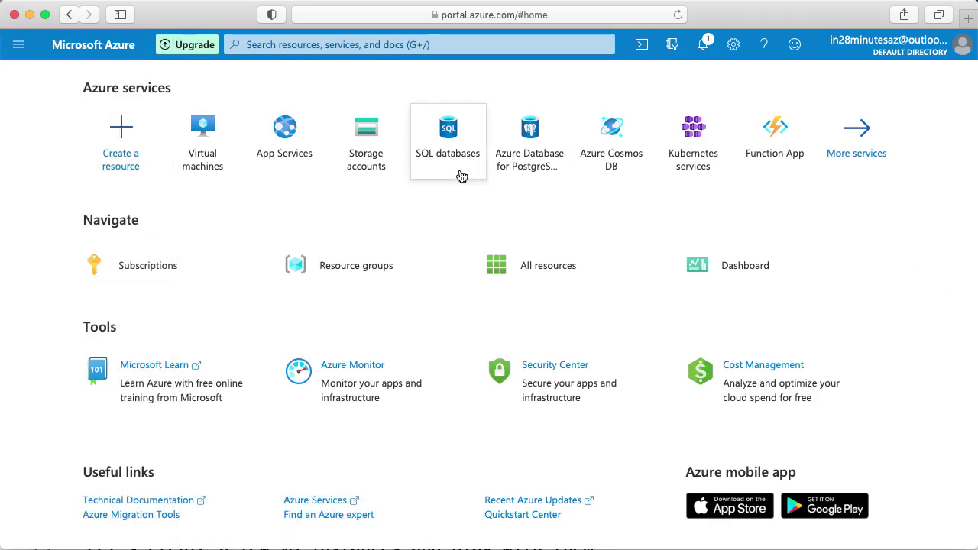
pyautogui.moveTo(202, 155)
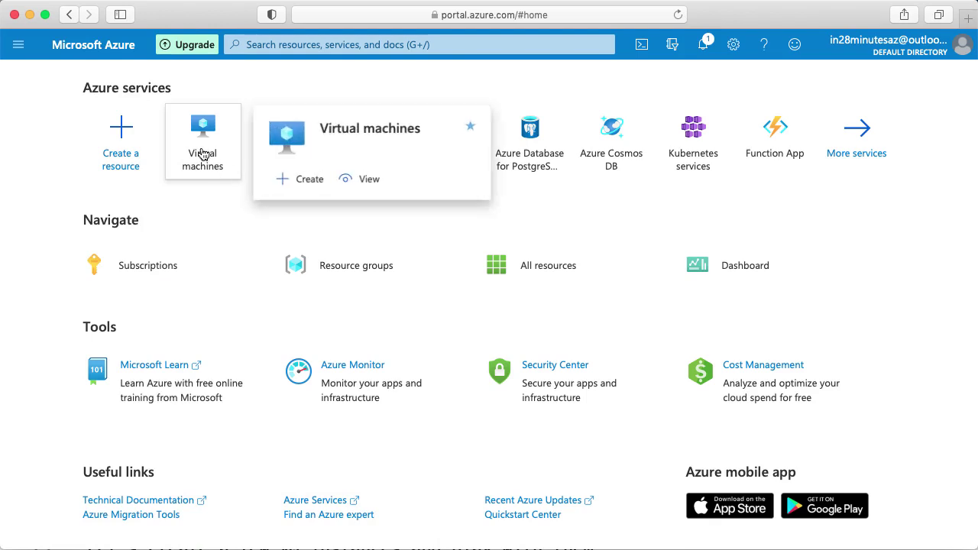
# Step: Search for "Virtual Machines", open that service and start creating a new virtual machine
pyautogui.click(247, 44)
pyautogui.write('Virtu')
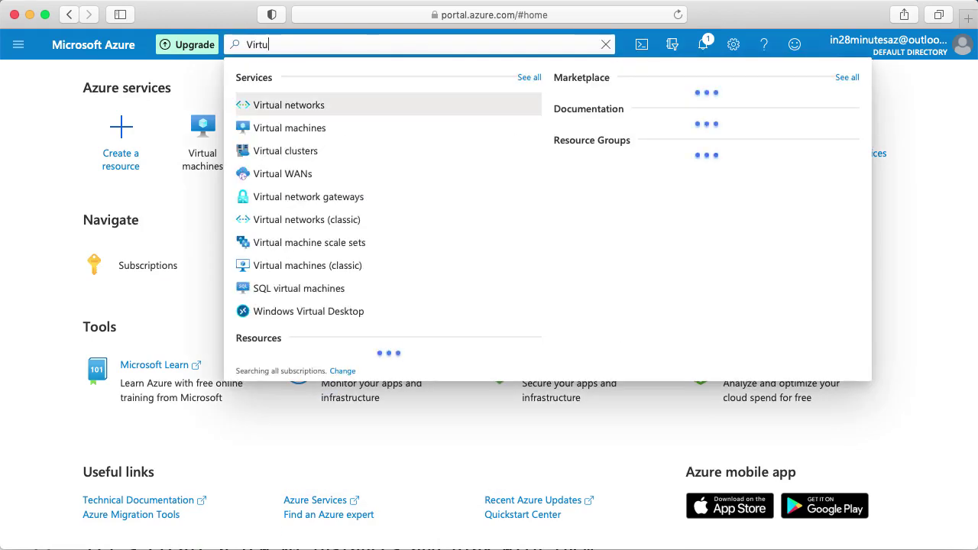
pyautogui.write('al Machines')
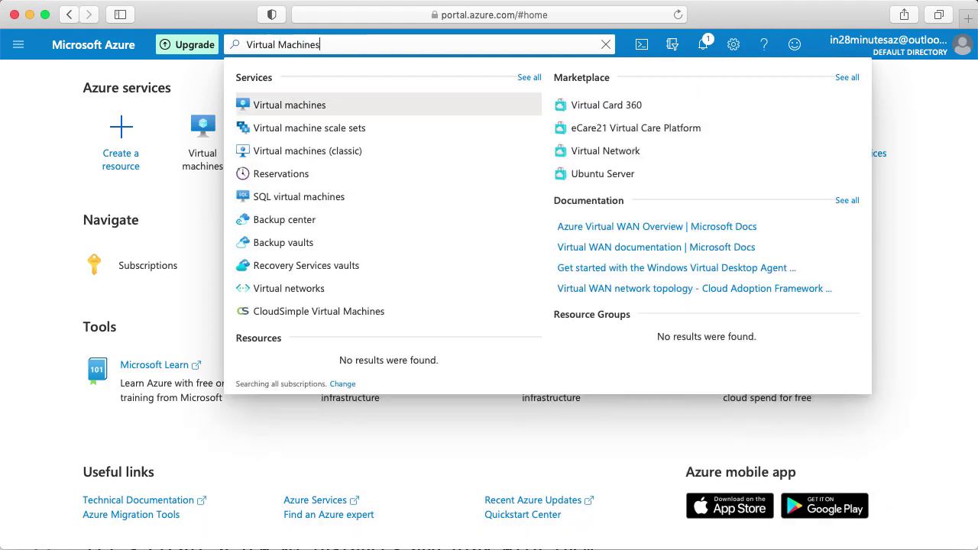
pyautogui.click(278, 102)
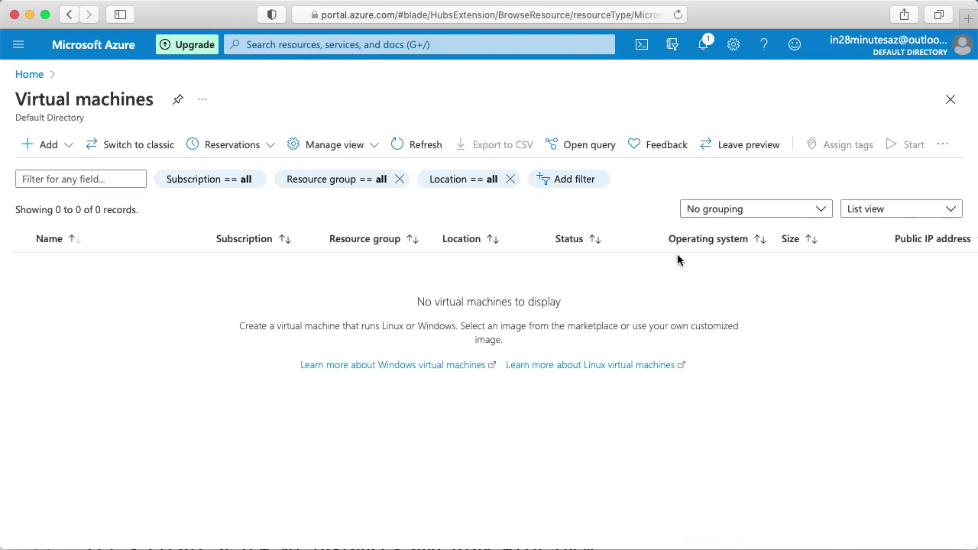
pyautogui.click(49, 152)
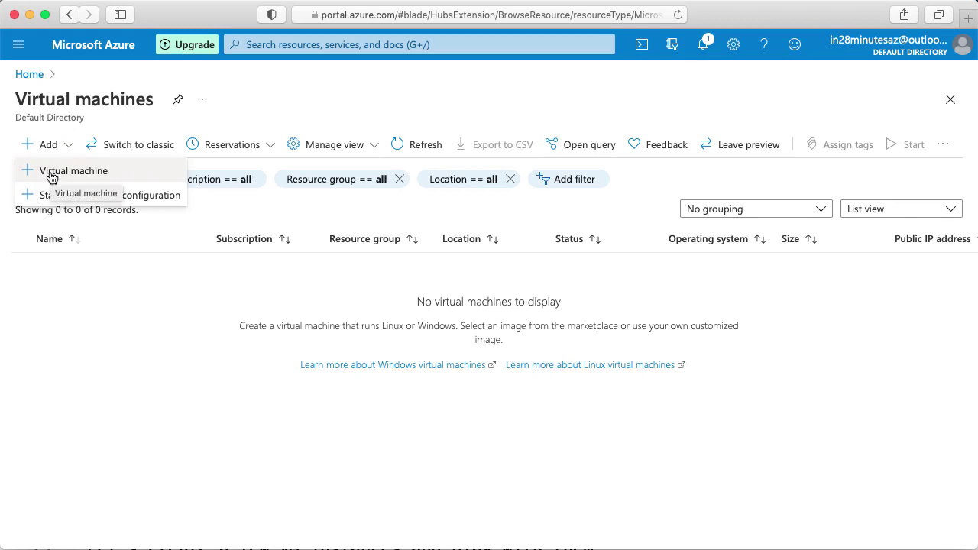
pyautogui.click(51, 177)
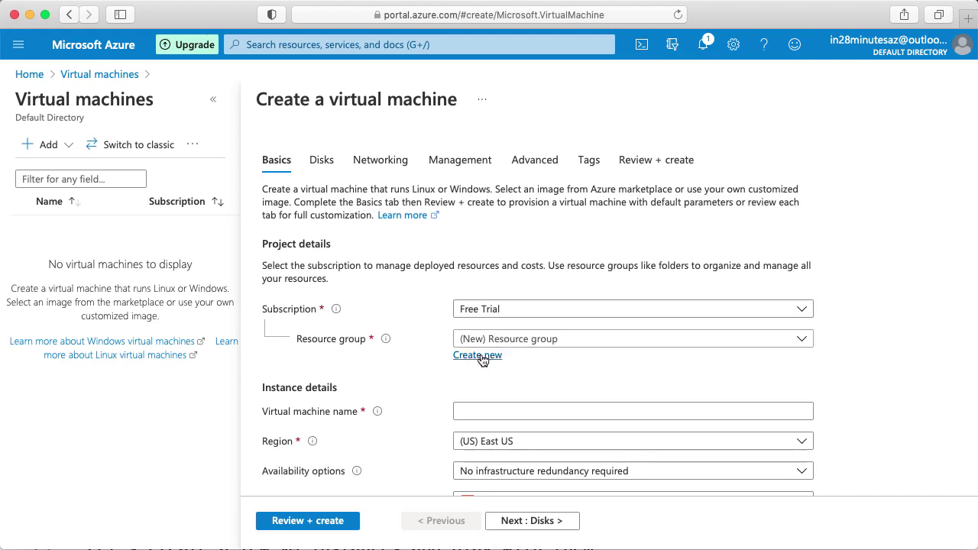
# Step: Create a new resource group named compute-rg for the virtual machine
pyautogui.click(481, 359)
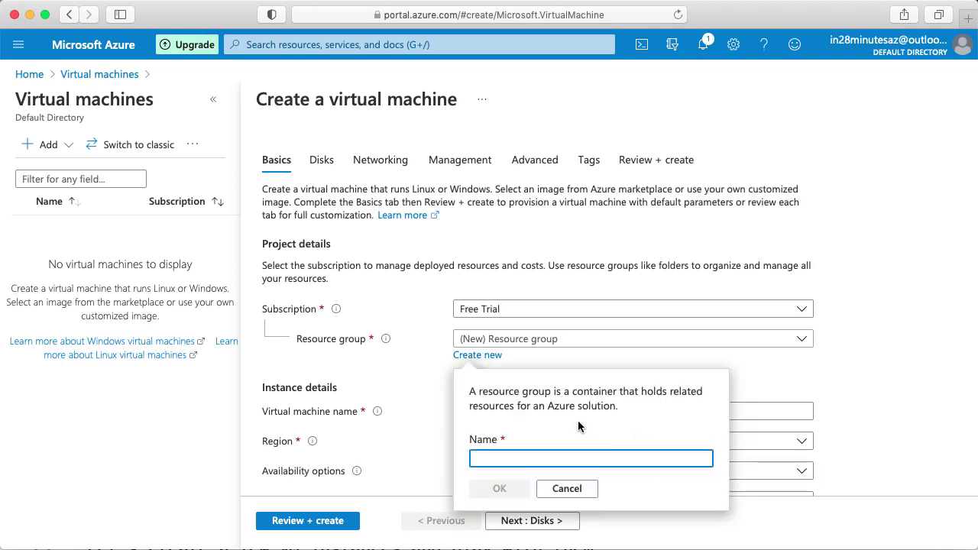
pyautogui.write('compute')
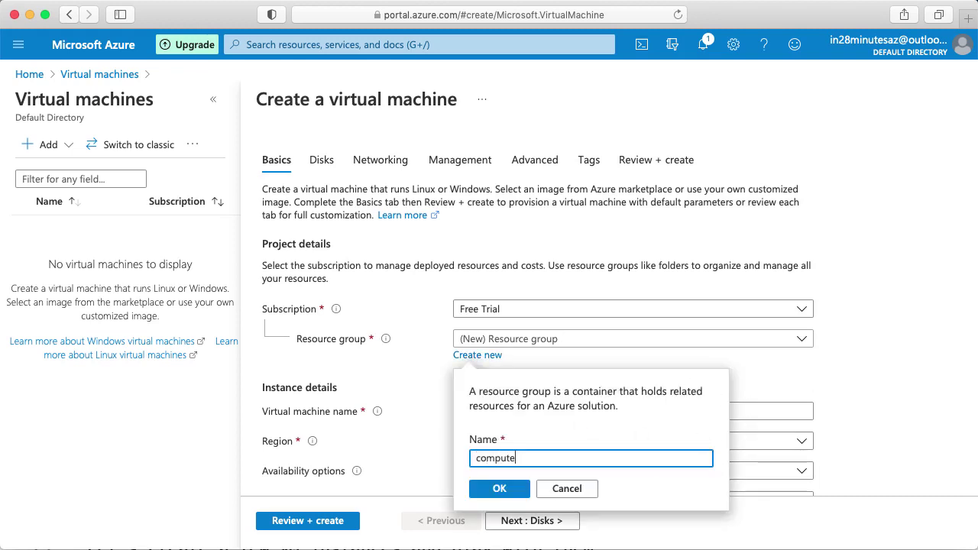
pyautogui.write('-rg')
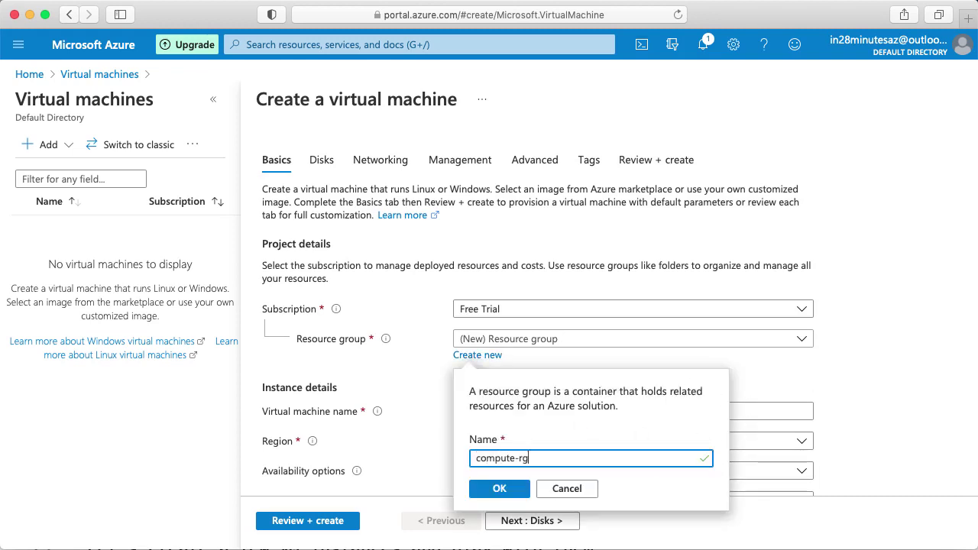
pyautogui.click(508, 489)
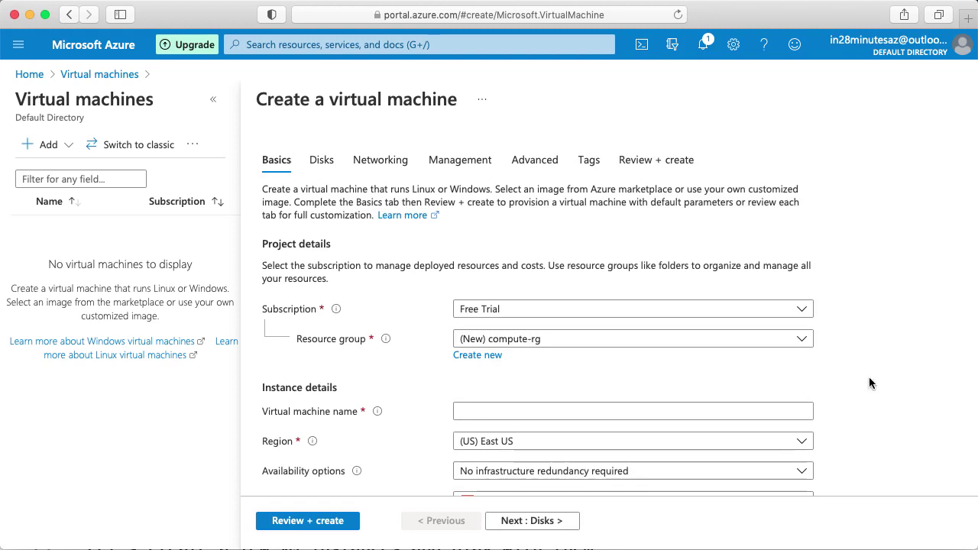
# Step: Name the virtual machine my-first-vm and review the available regions, keeping (US) East US
pyautogui.click(621, 410)
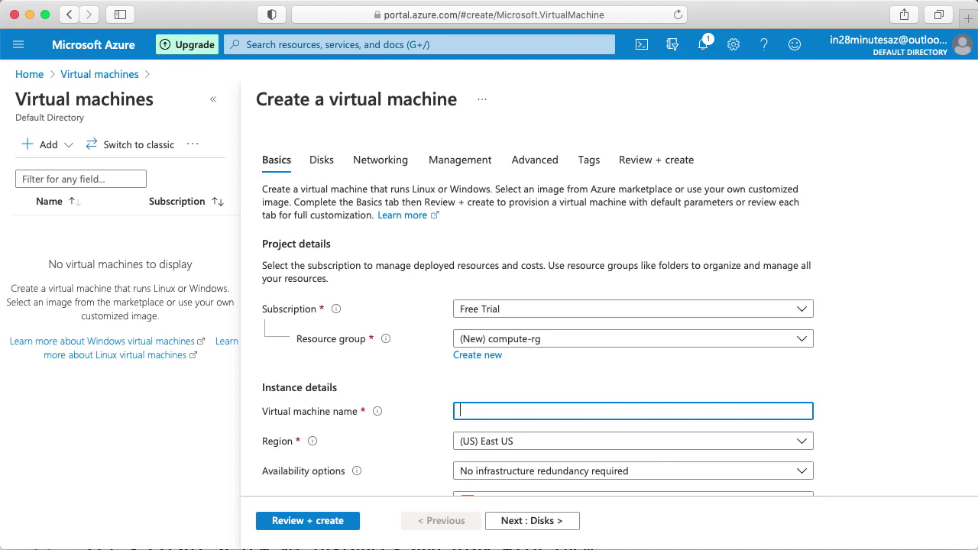
pyautogui.write('my-first-vm')
pyautogui.scroll(-5, 728, 432)
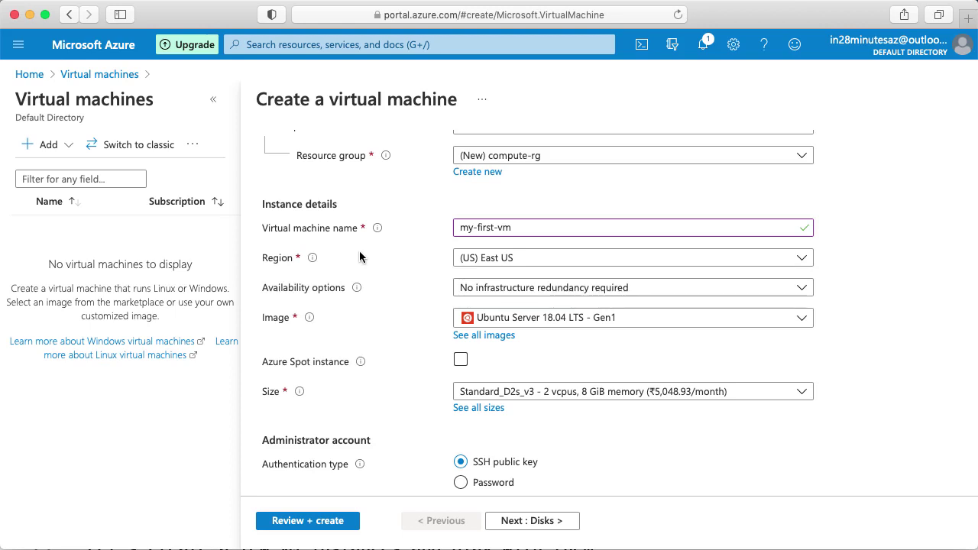
pyautogui.click(537, 259)
pyautogui.click(538, 260)
pyautogui.click(537, 261)
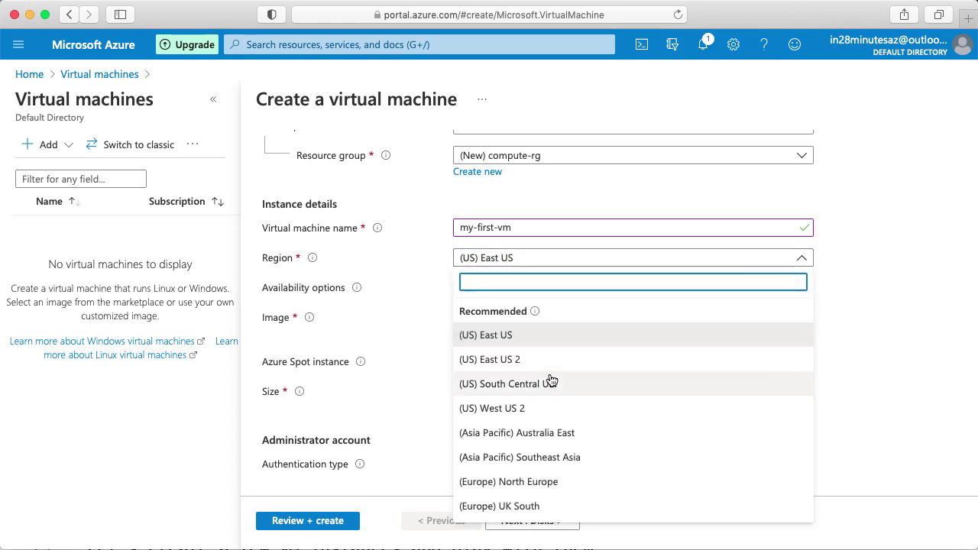
pyautogui.click(758, 257)
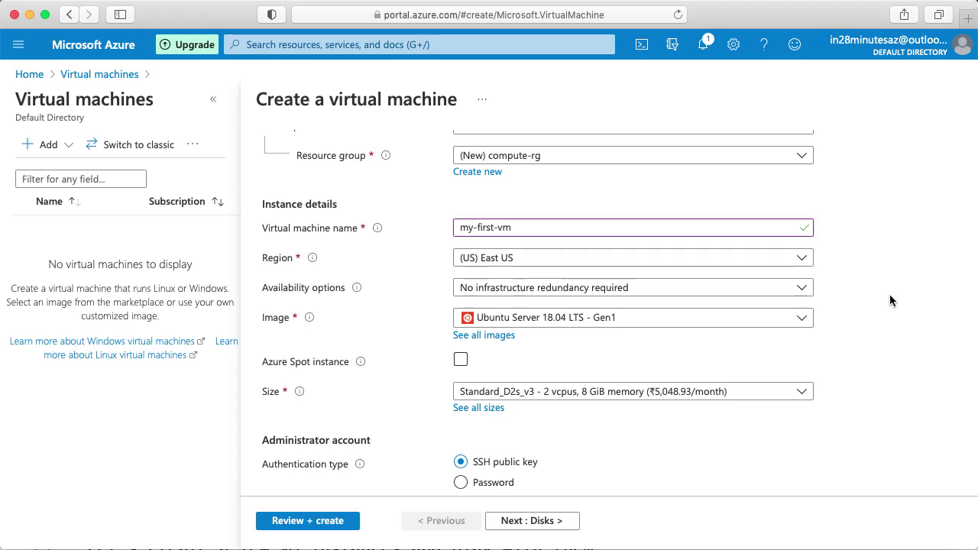
# Step: Choose Ubuntu Server 18.04 LTS - Gen1 as the virtual machine's image
pyautogui.scroll(-2, 890, 294)
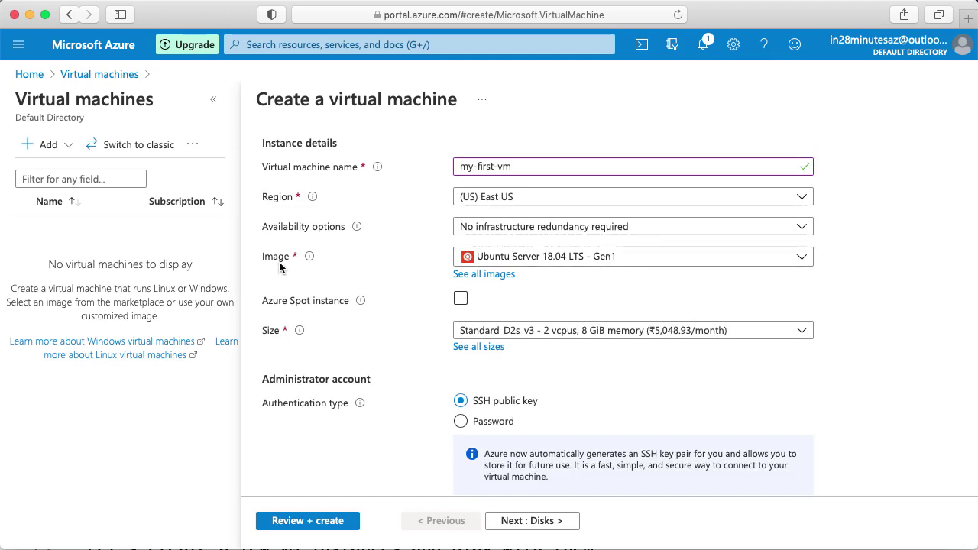
pyautogui.click(655, 258)
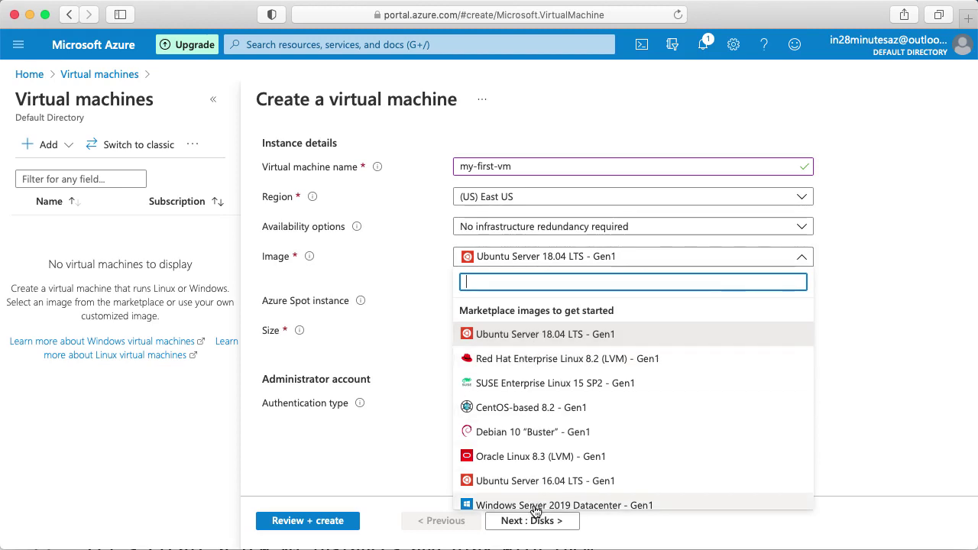
pyautogui.click(562, 334)
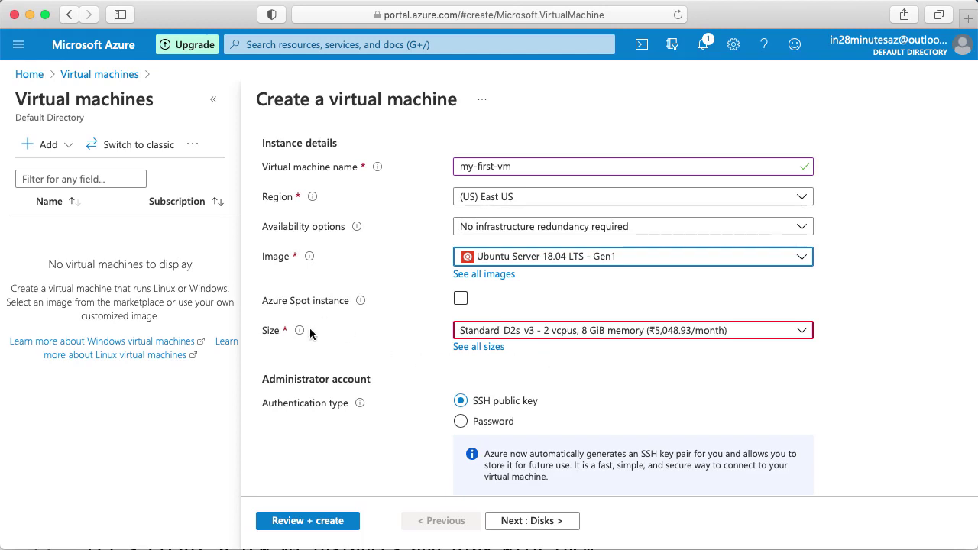
# Step: Check the explanation of the size setting and open the full list of virtual machine sizes
pyautogui.moveTo(303, 336)
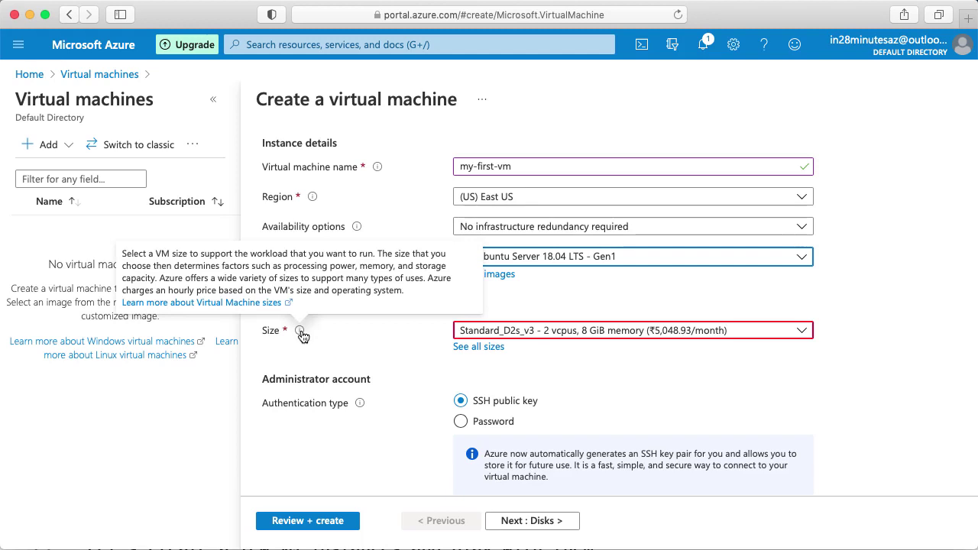
pyautogui.click(586, 328)
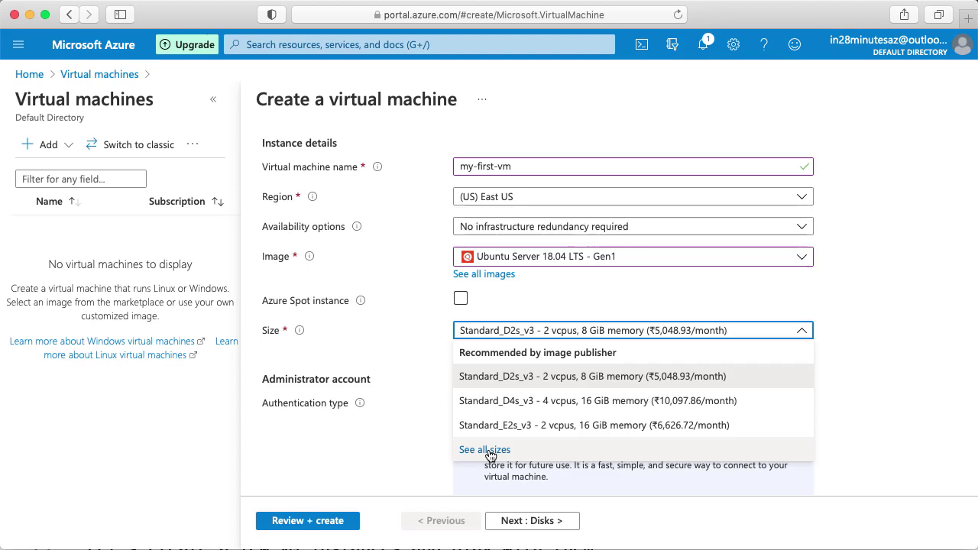
pyautogui.click(489, 451)
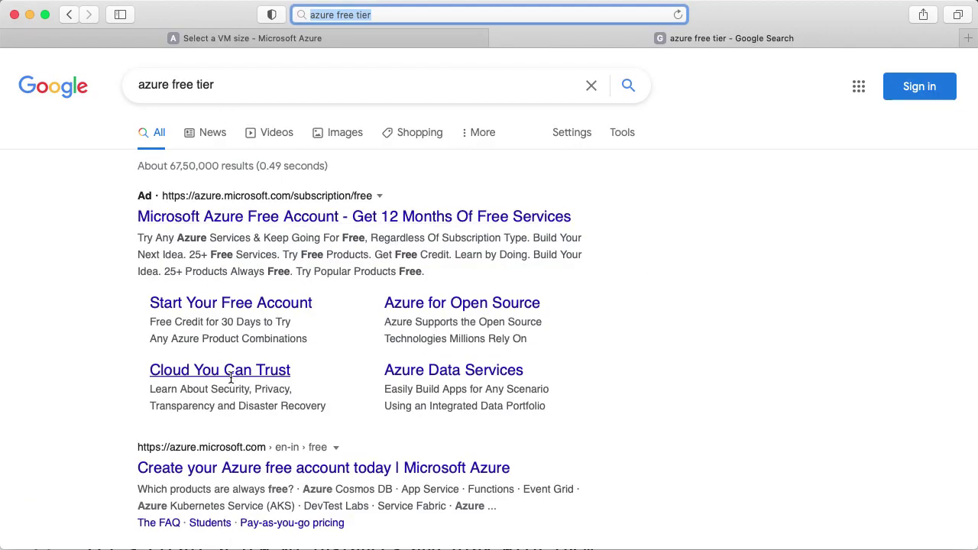
# Step: Look up the free Linux virtual machine tier on Microsoft's Azure free account page and return to the VM size selection
pyautogui.scroll(-2, 240, 479)
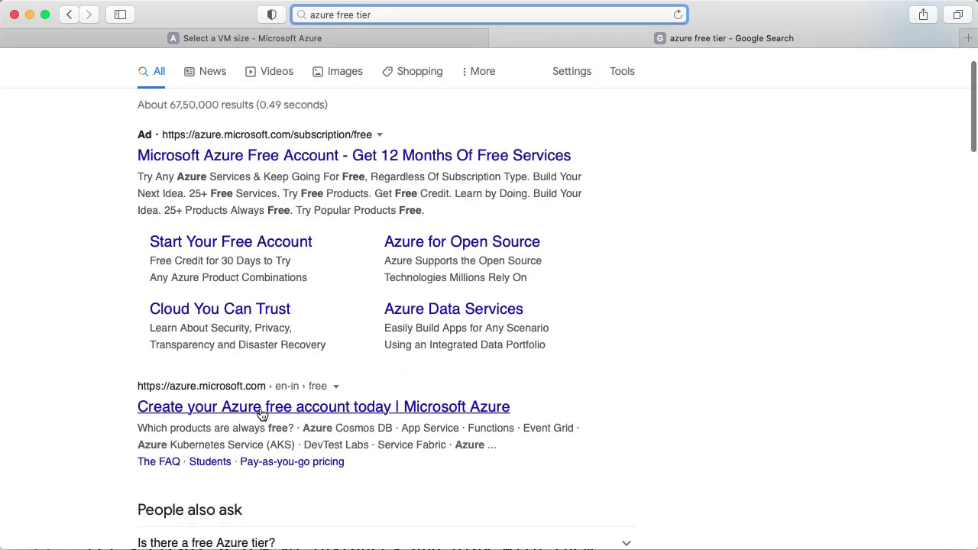
pyautogui.click(260, 410)
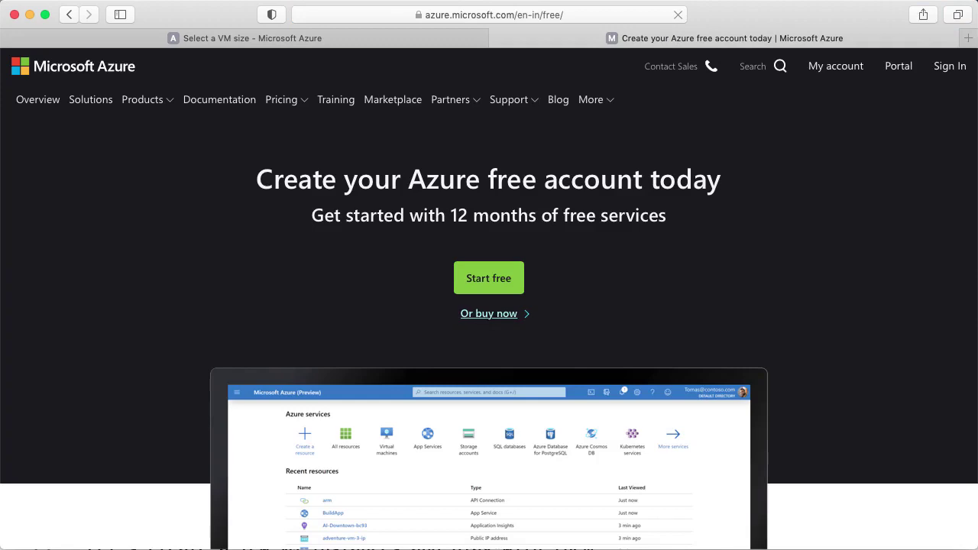
pyautogui.scroll(-10, 443, 199)
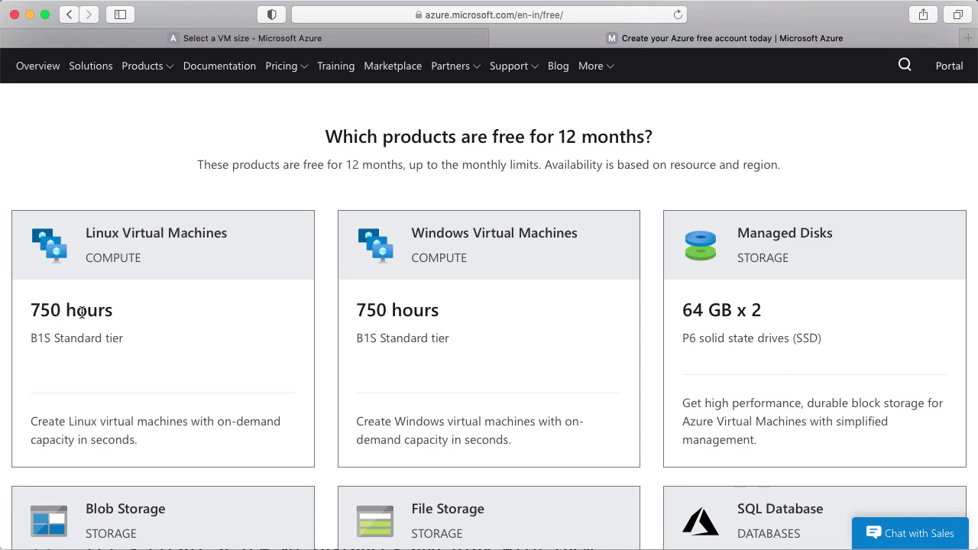
pyautogui.doubleClick(33, 337)
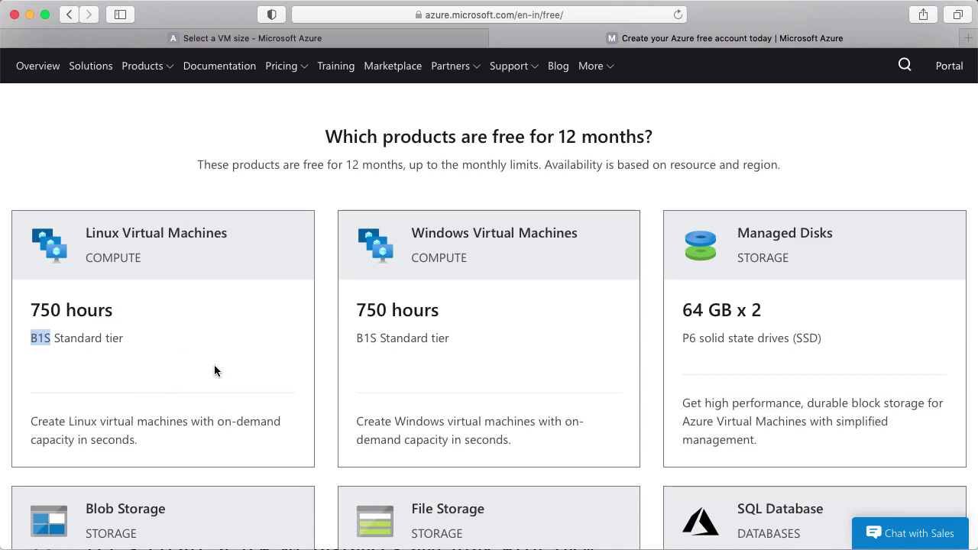
pyautogui.click(187, 40)
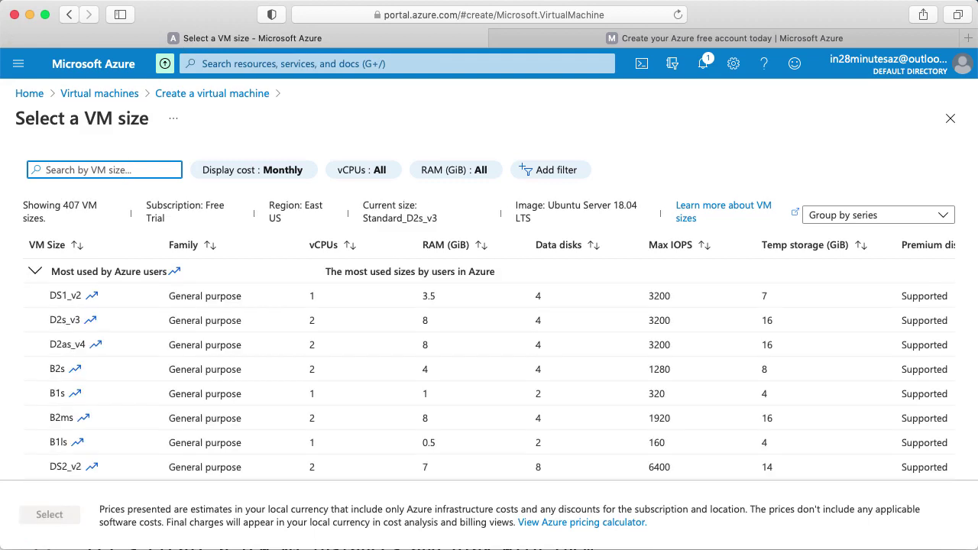
pyautogui.write('B1s')
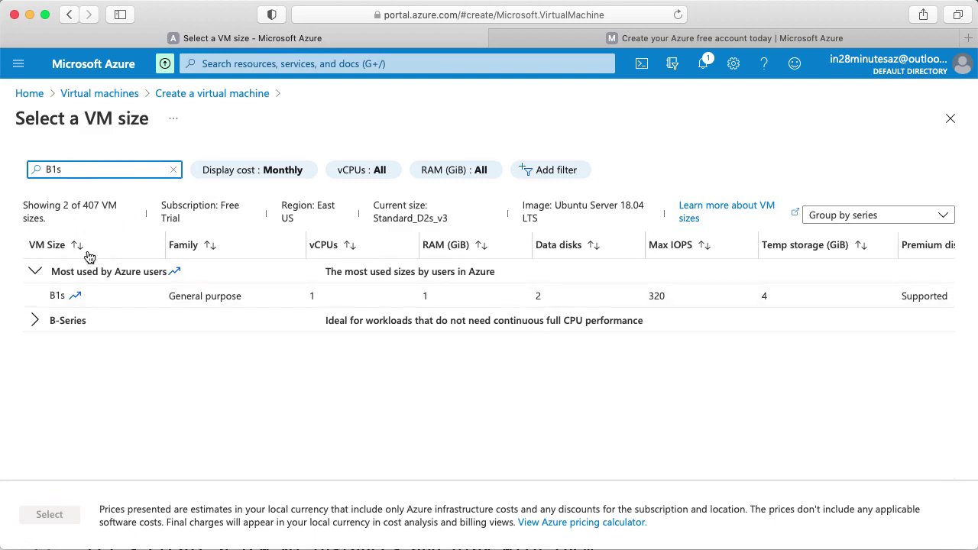
pyautogui.press('BackSpace')
pyautogui.press('BackSpace')
pyautogui.press('BackSpace')
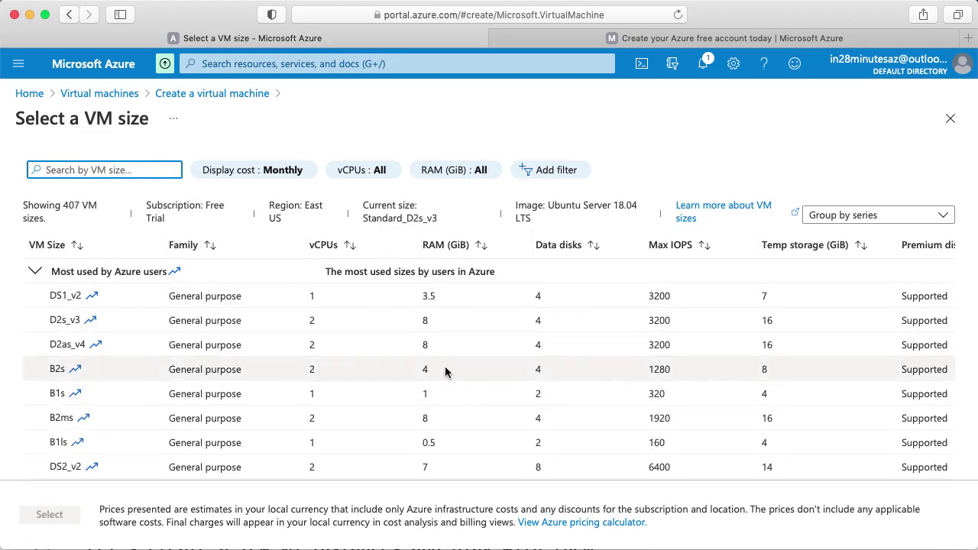
# Step: Select B1s from the most used sizes as the virtual machine's size
pyautogui.press('Up')
pyautogui.press('Up')
pyautogui.press('Up')
pyautogui.press('Up')
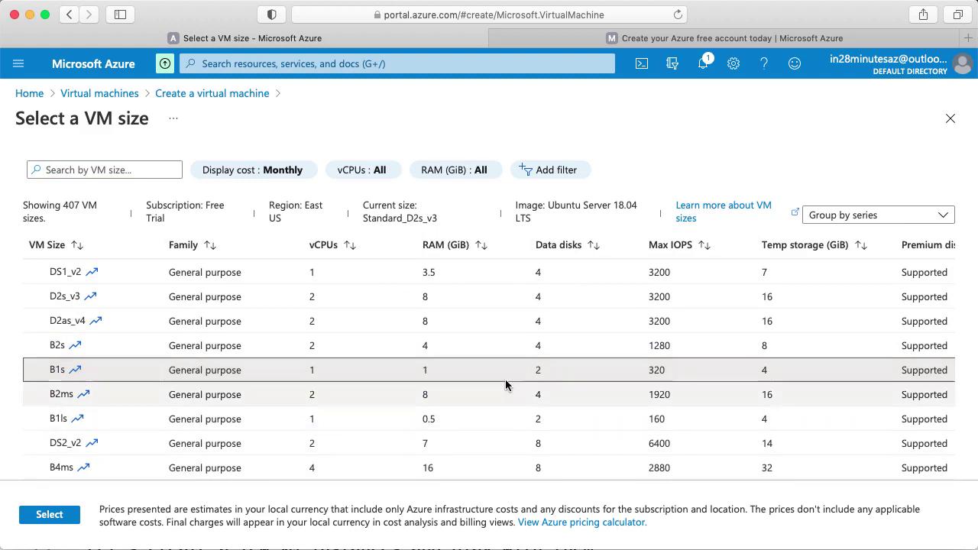
pyautogui.click(50, 517)
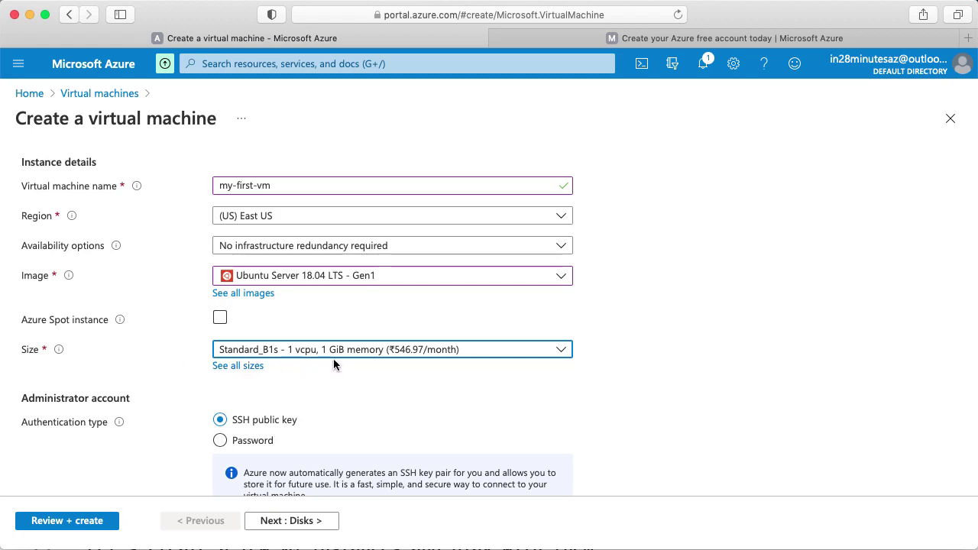
pyautogui.scroll(-1, 497, 394)
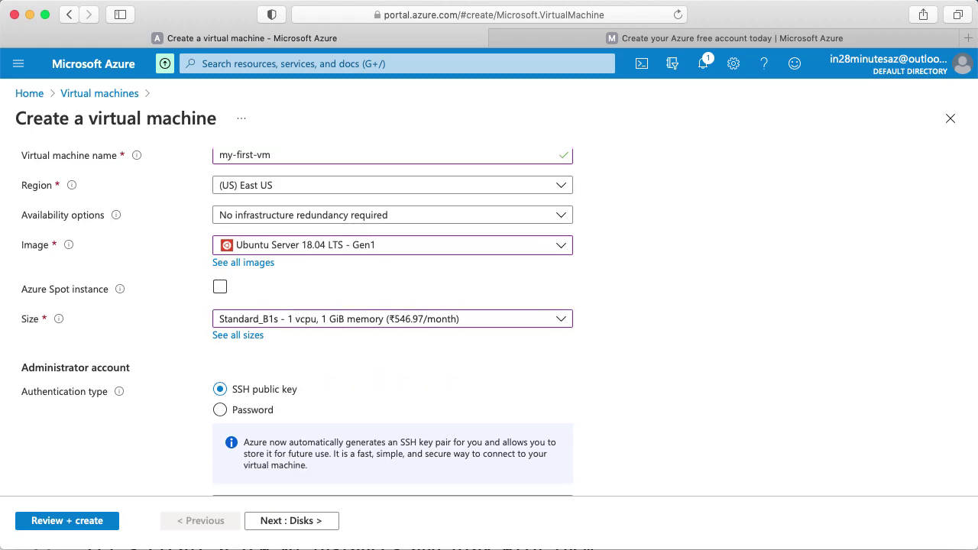
# Step: Allow HTTP (80) alongside SSH (22) as public inbound ports for the virtual machine
pyautogui.scroll(-5, 499, 322)
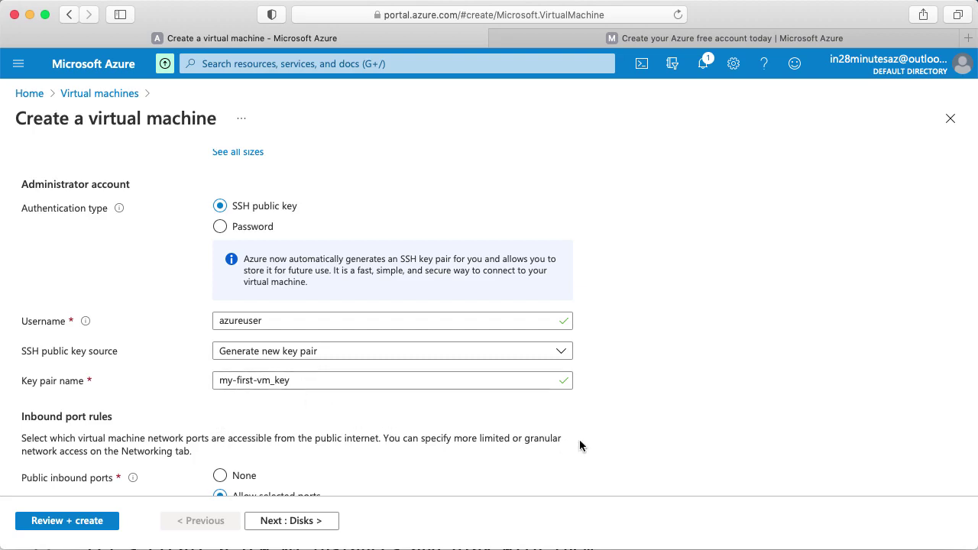
pyautogui.scroll(-3, 579, 439)
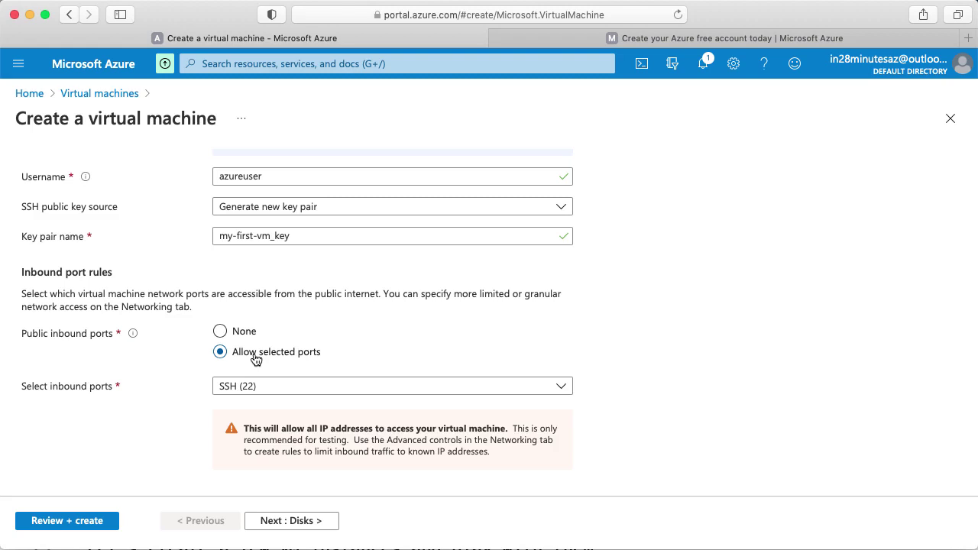
pyautogui.click(256, 396)
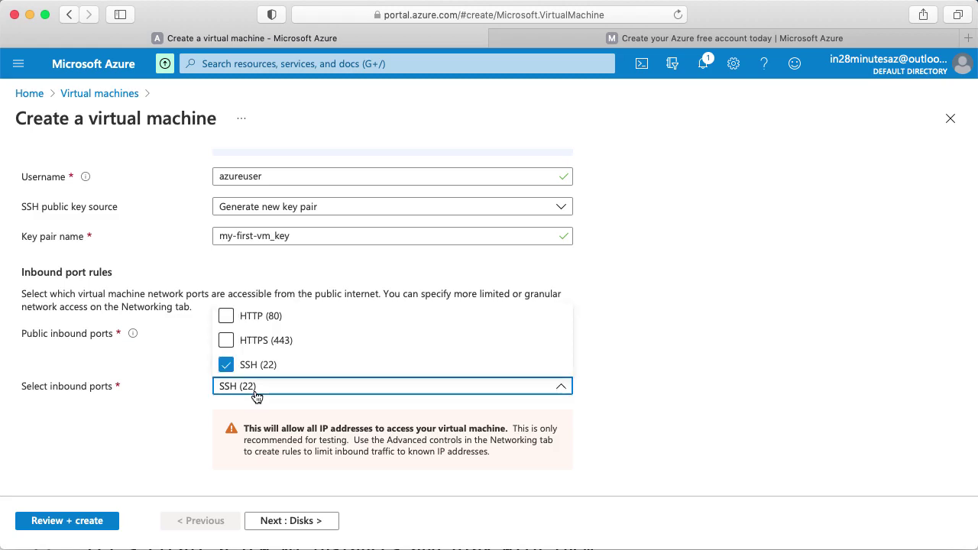
pyautogui.click(231, 317)
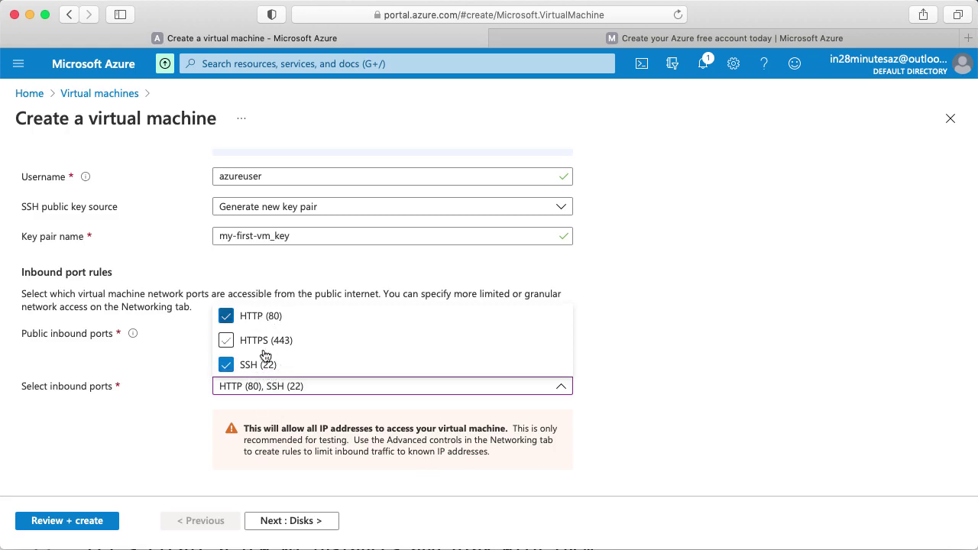
pyautogui.click(301, 460)
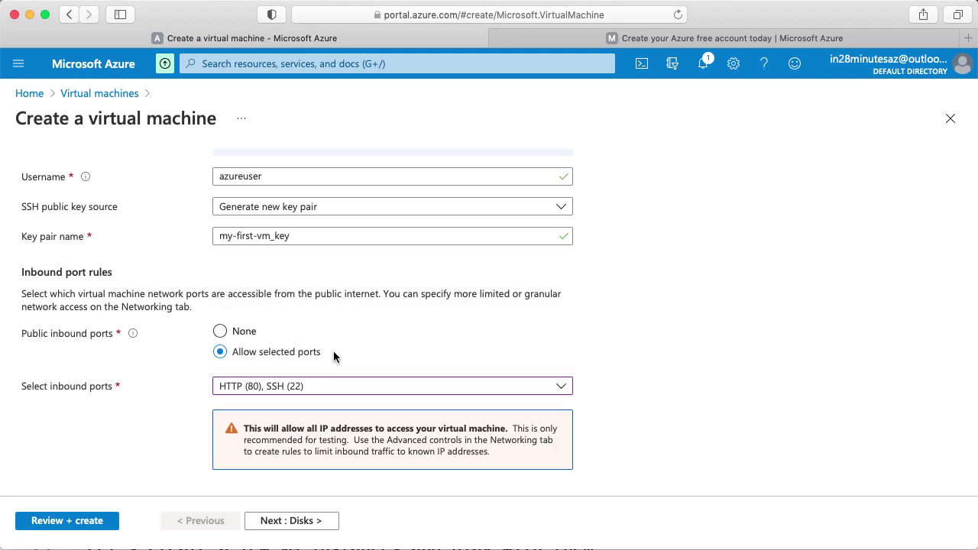
# Step: Review and create the virtual machine, downloading its newly generated private key, and open the deployed resource
pyautogui.click(63, 522)
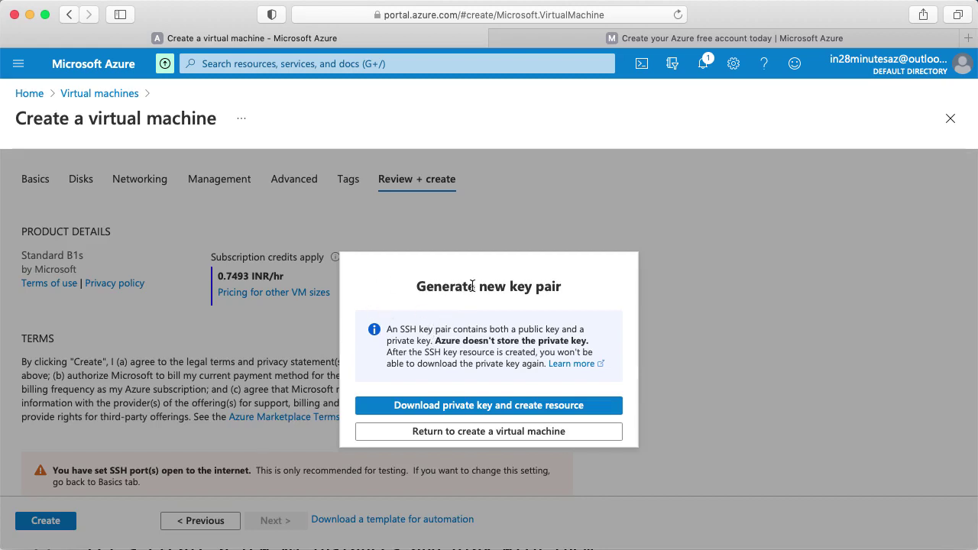
pyautogui.click(458, 406)
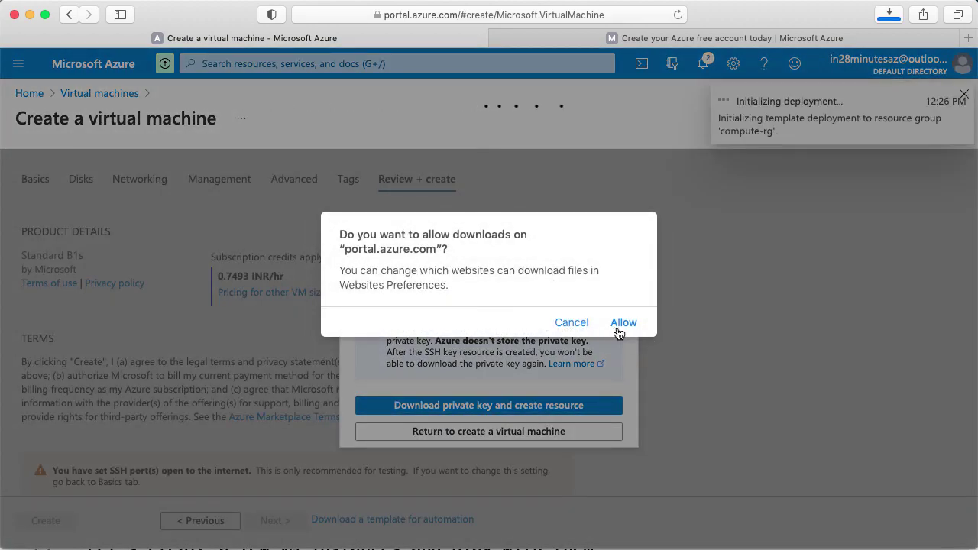
pyautogui.click(623, 322)
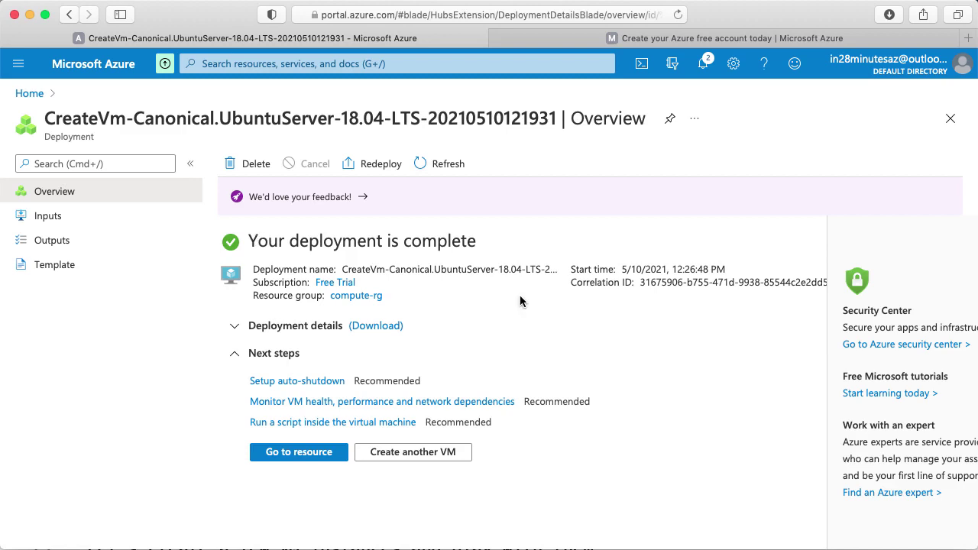
pyautogui.click(309, 453)
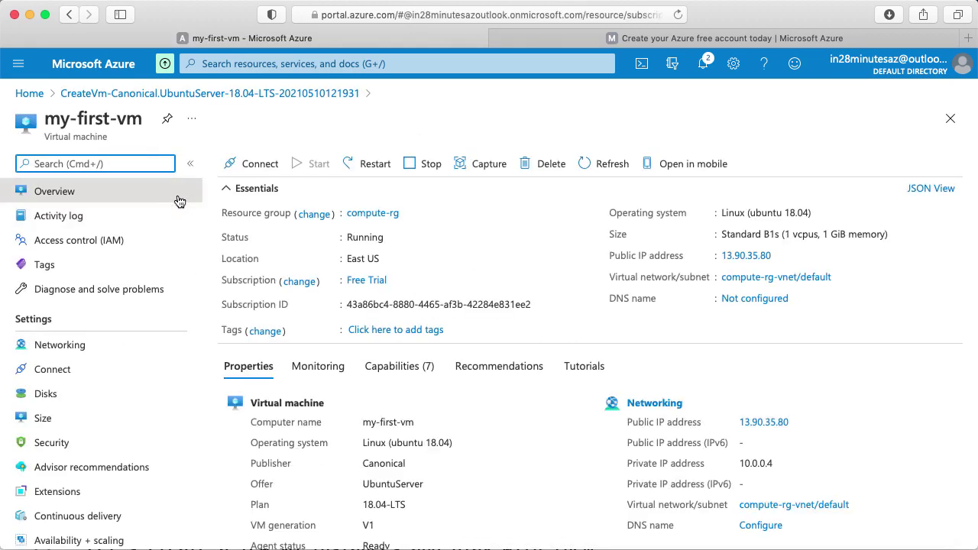
# Step: Search the portal for resources named my-first-vm
pyautogui.click(239, 66)
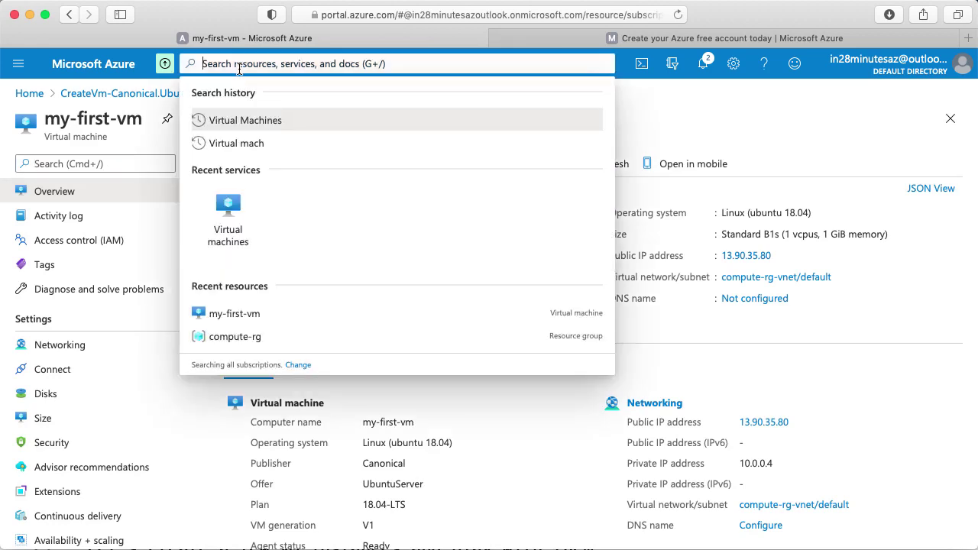
pyautogui.write('my-')
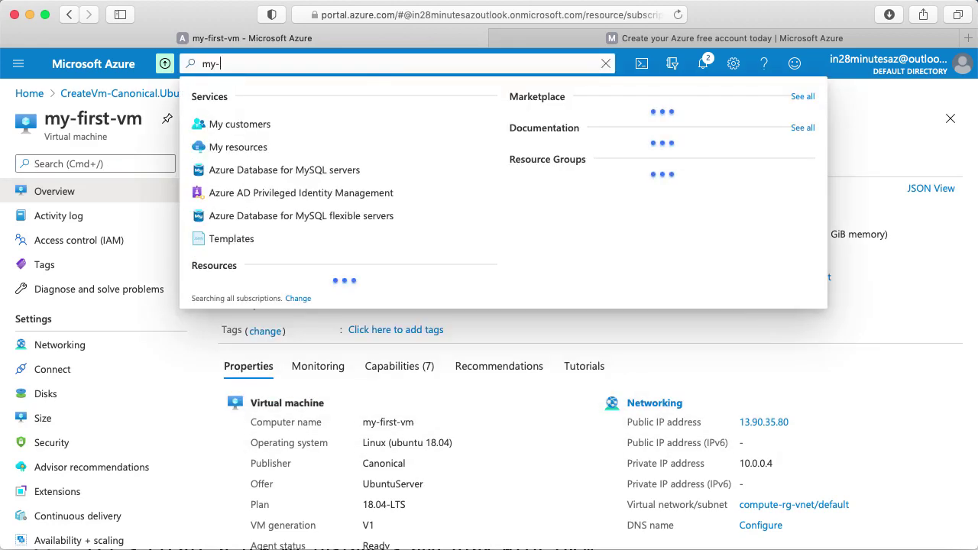
pyautogui.write('first-vm')
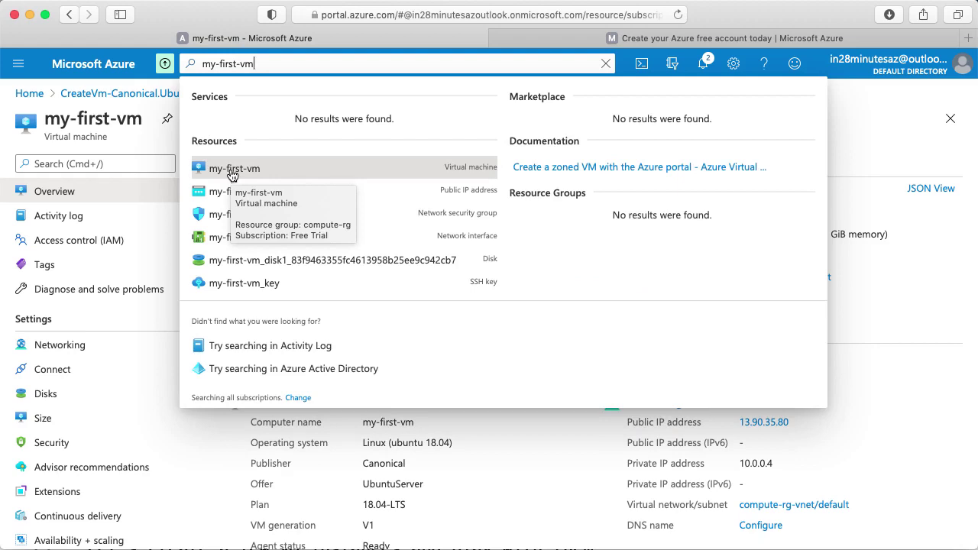
# Step: Search the portal for "virtual m" and open the Virtual machines service to view the list of machines
pyautogui.press('super+a')
pyautogui.write('virtual')
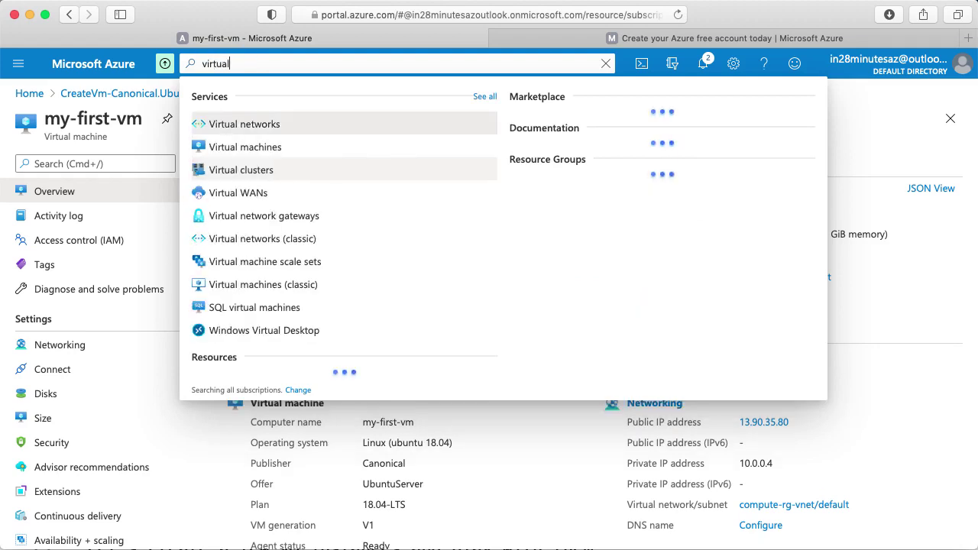
pyautogui.write(' m')
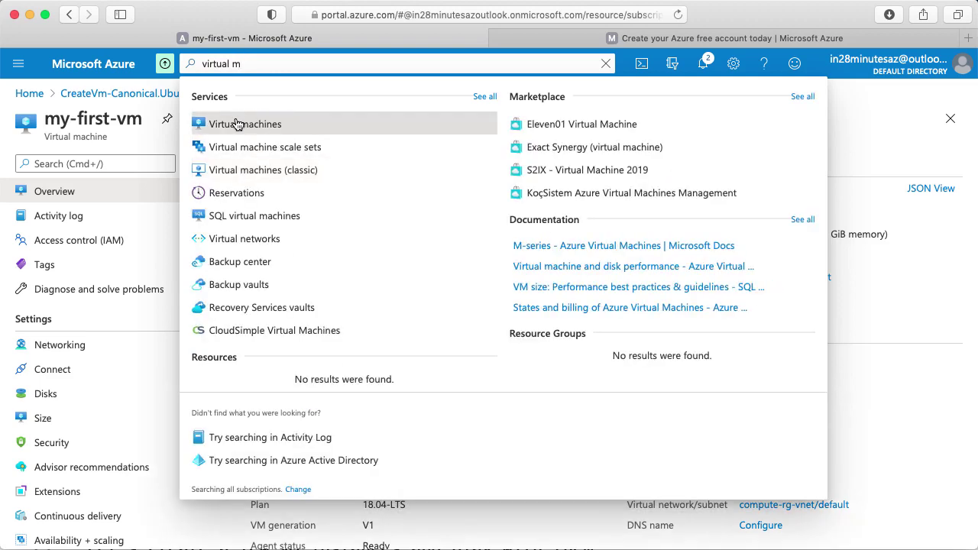
pyautogui.click(236, 124)
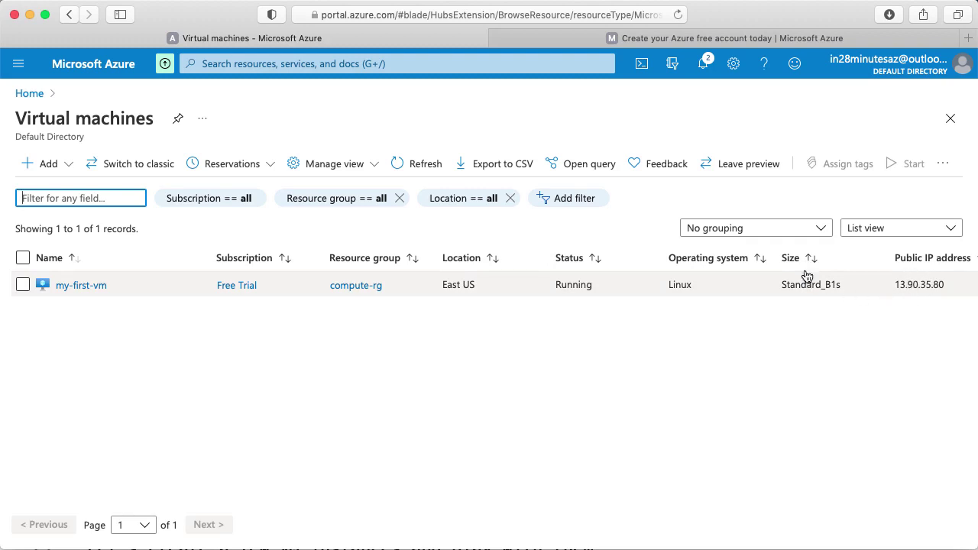
# Step: Open my-first-vm from the virtual machines list and filter its settings by "diag"
pyautogui.click(72, 285)
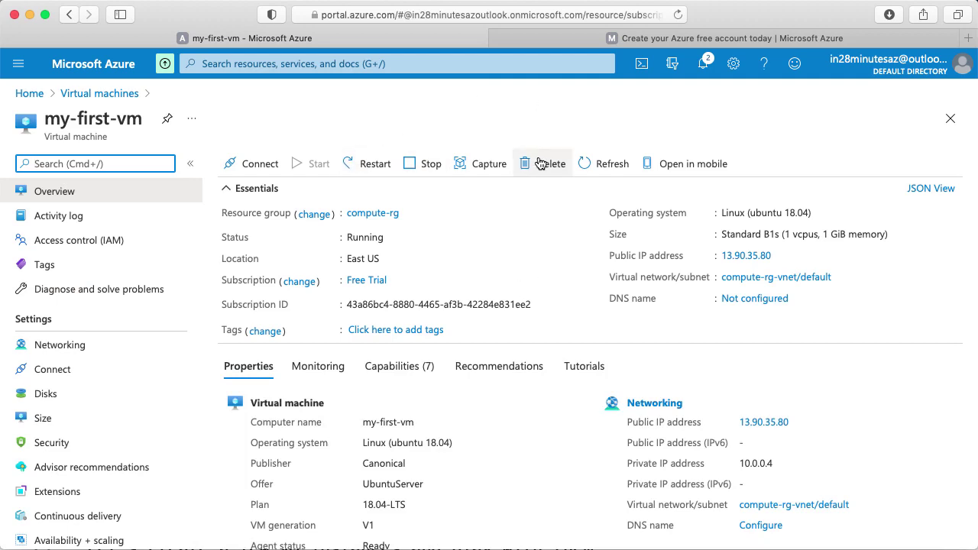
pyautogui.write('diag')
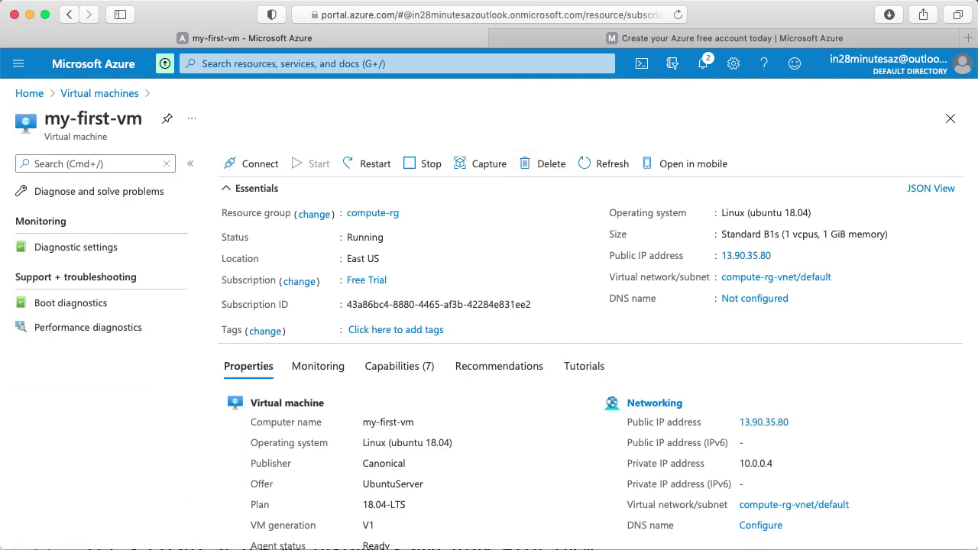
pyautogui.scroll(-5, 881, 369)
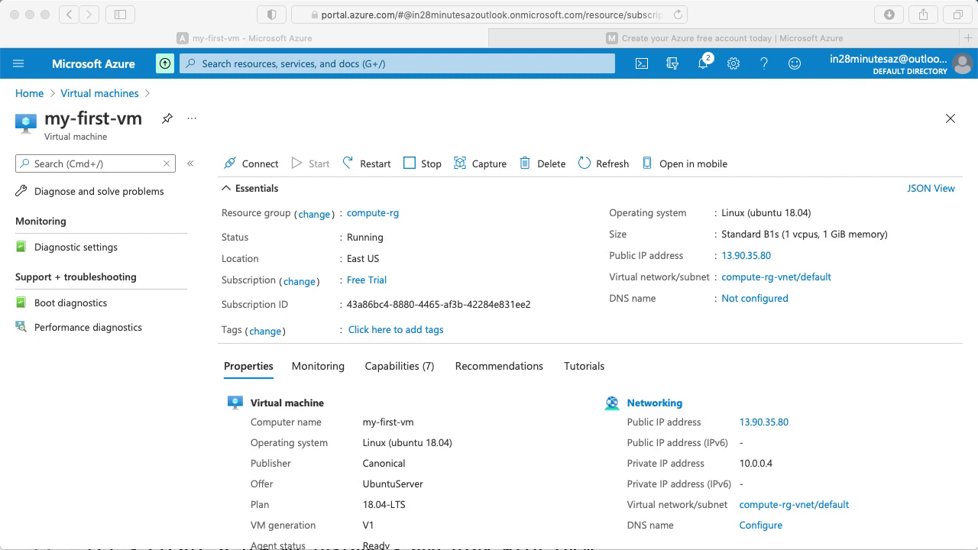
# Step: Open the SSH connection instructions for my-first-vm and look through them
pyautogui.click(235, 164)
pyautogui.click(252, 168)
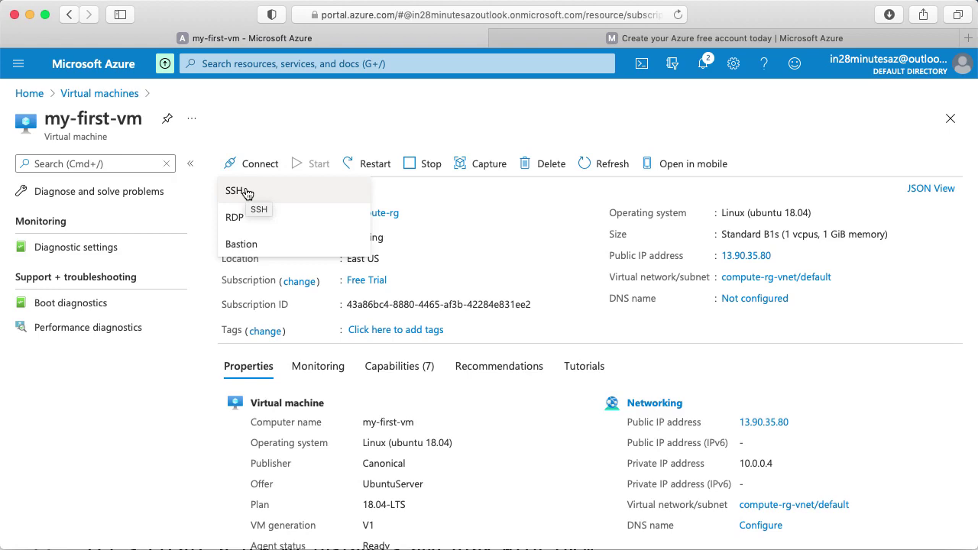
pyautogui.click(246, 193)
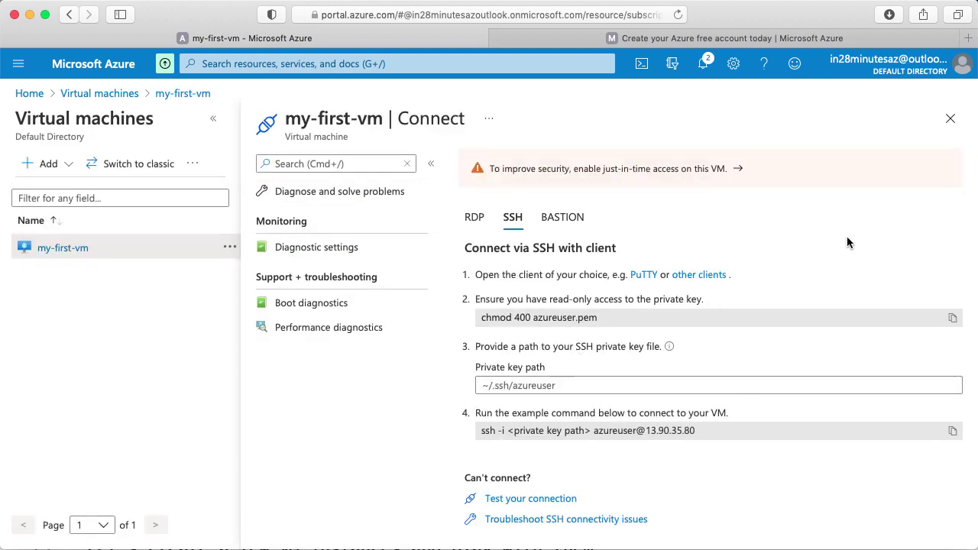
pyautogui.scroll(-1, 846, 242)
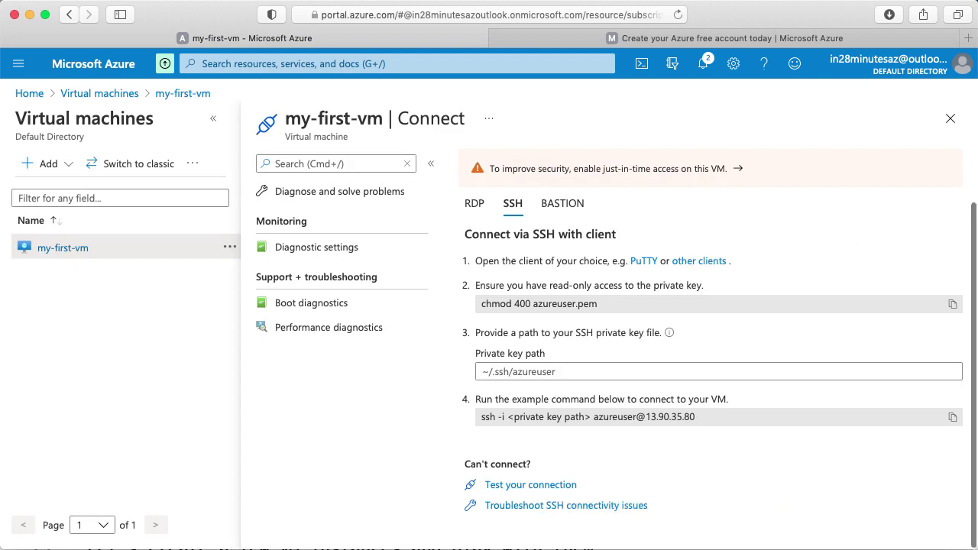
pyautogui.scroll(1, 682, 237)
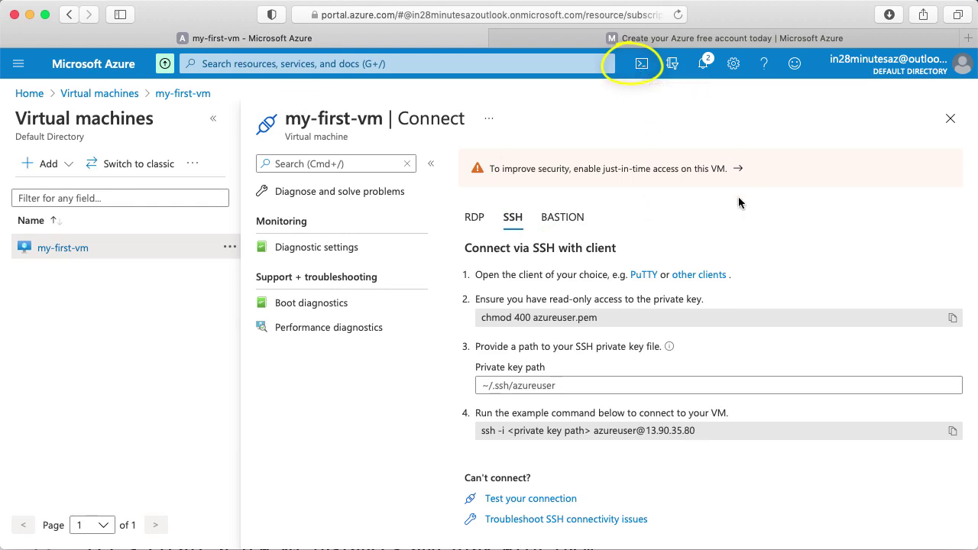
# Step: Start Azure Cloud Shell with Bash and create its storage under the Free Trial subscription
pyautogui.click(642, 68)
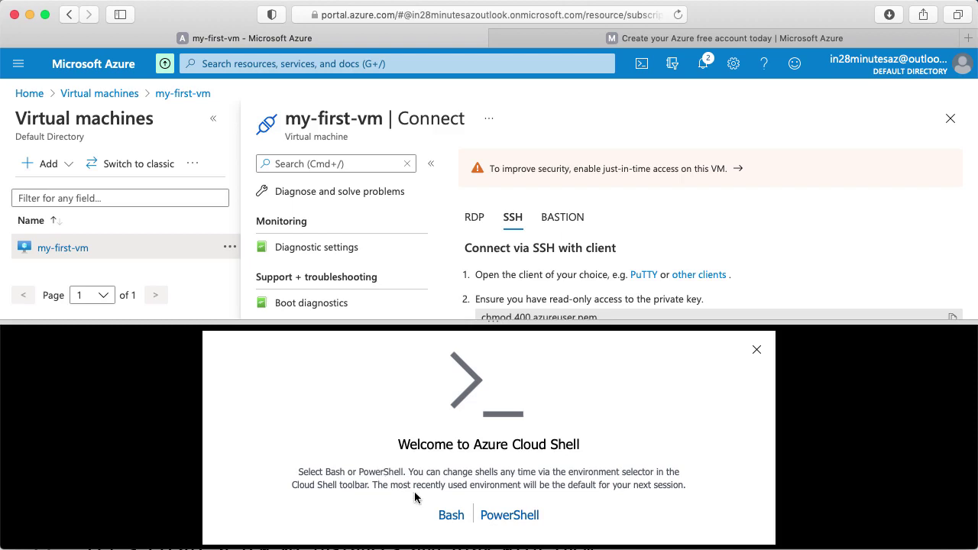
pyautogui.click(449, 515)
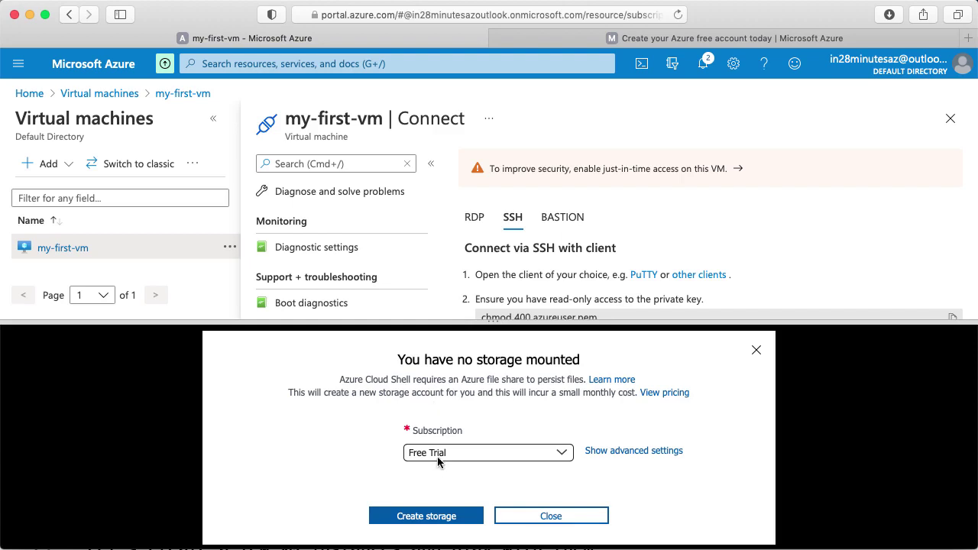
pyautogui.click(411, 517)
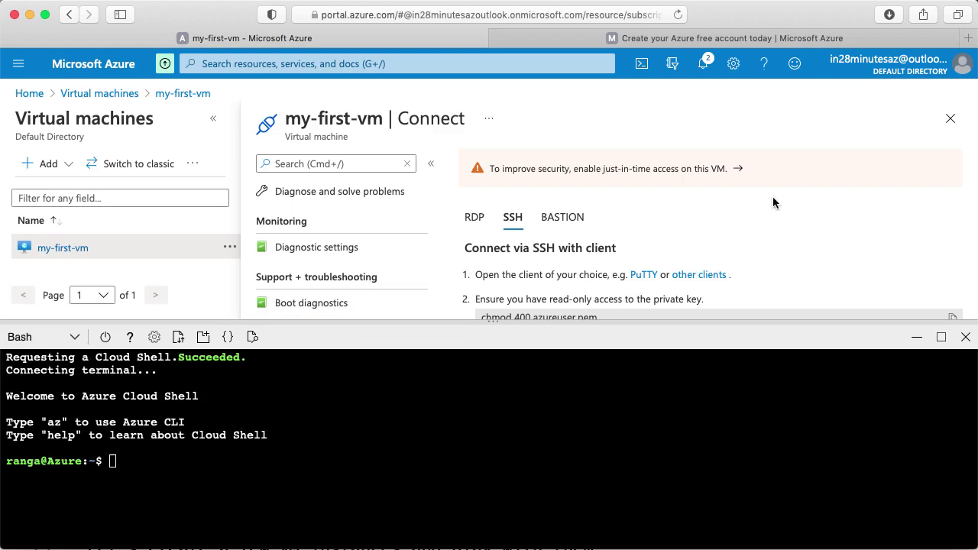
# Step: Upload the private key file my-first-vm_key.pem from the Downloads folder to Cloud Shell
pyautogui.scroll(-3, 773, 196)
pyautogui.scroll(2, 773, 197)
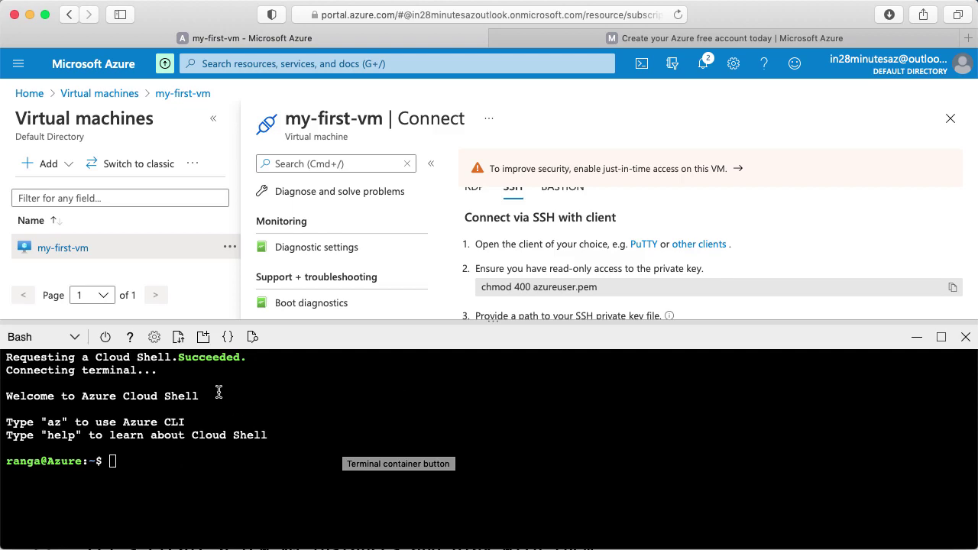
pyautogui.click(178, 338)
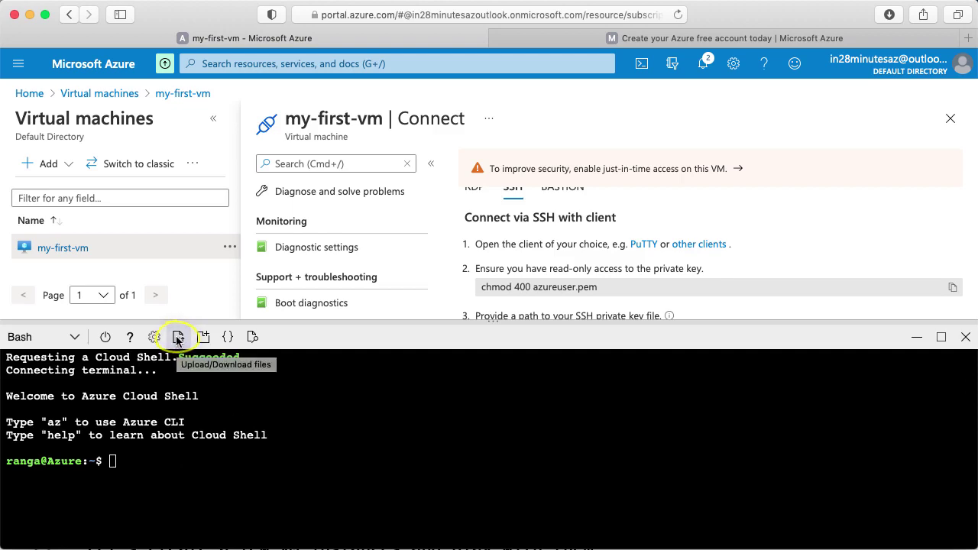
pyautogui.click(178, 338)
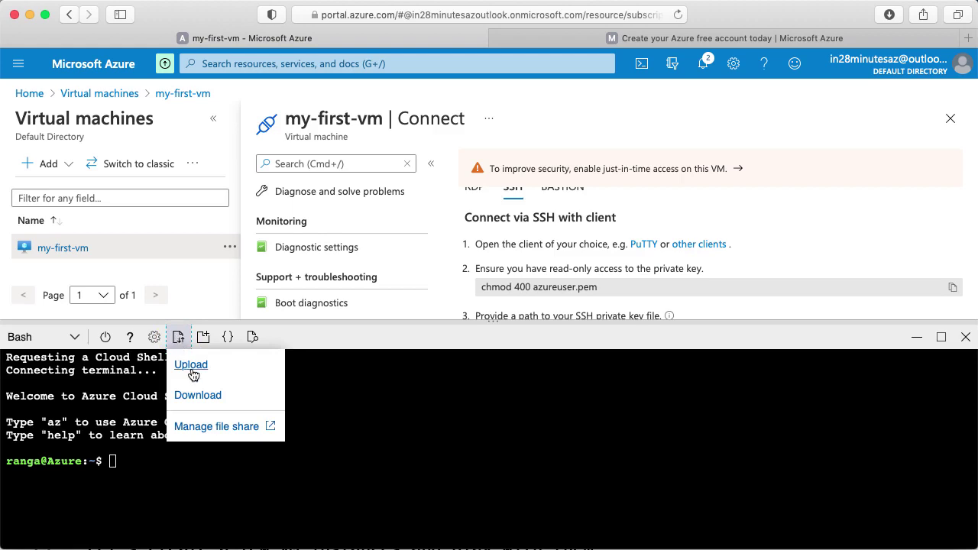
pyautogui.click(191, 366)
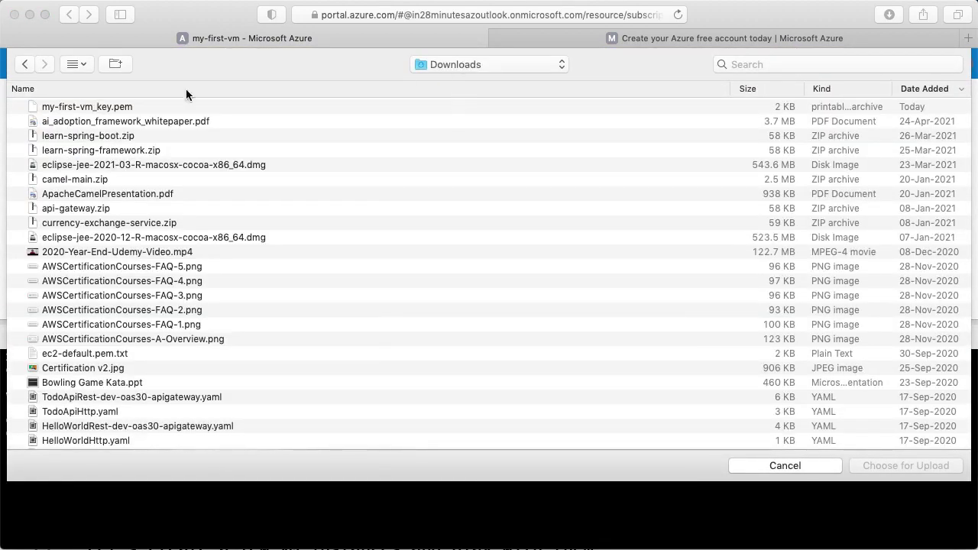
pyautogui.click(109, 115)
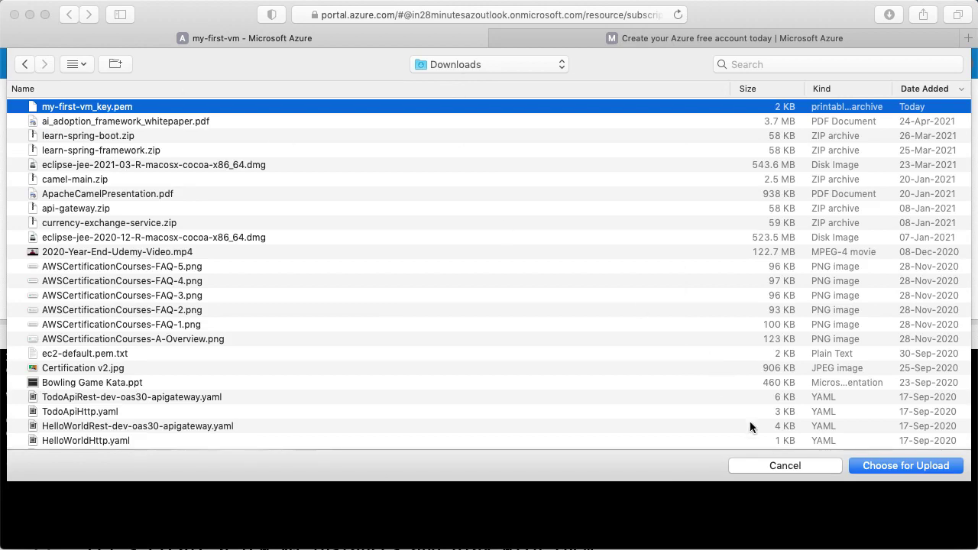
pyautogui.click(906, 468)
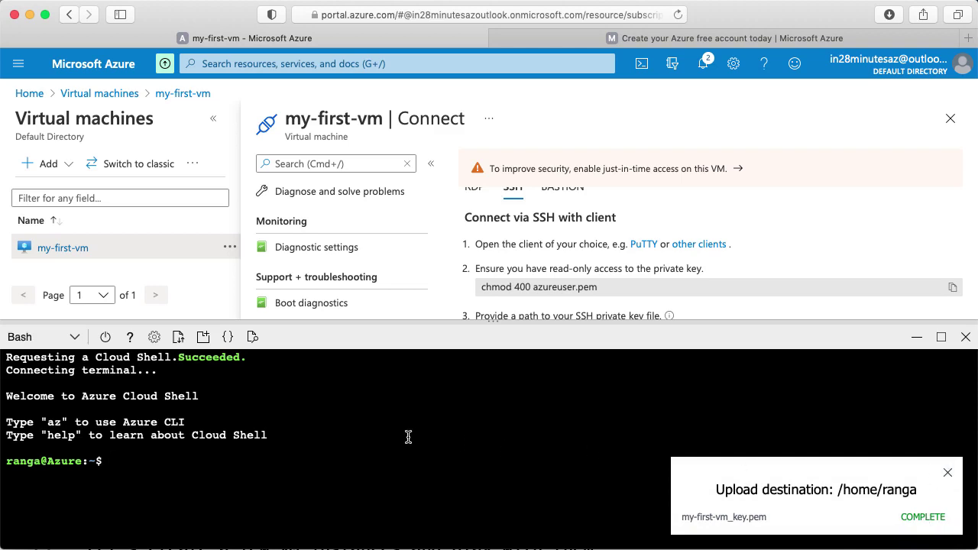
# Step: List the files in the Cloud Shell home directory and check the SSH instruction on read-only access to the private key
pyautogui.write('ls')
pyautogui.press('Return')
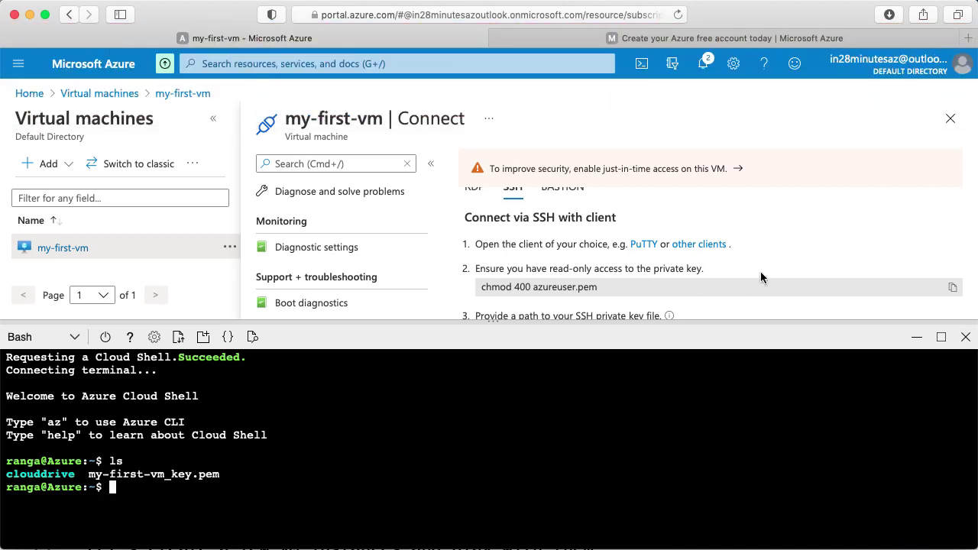
pyautogui.scroll(-1, 905, 223)
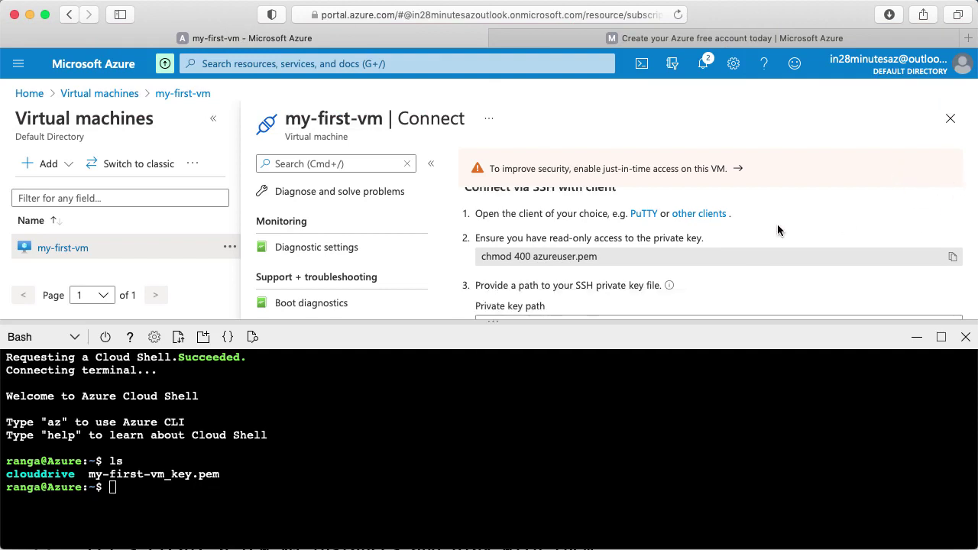
pyautogui.scroll(1, 777, 224)
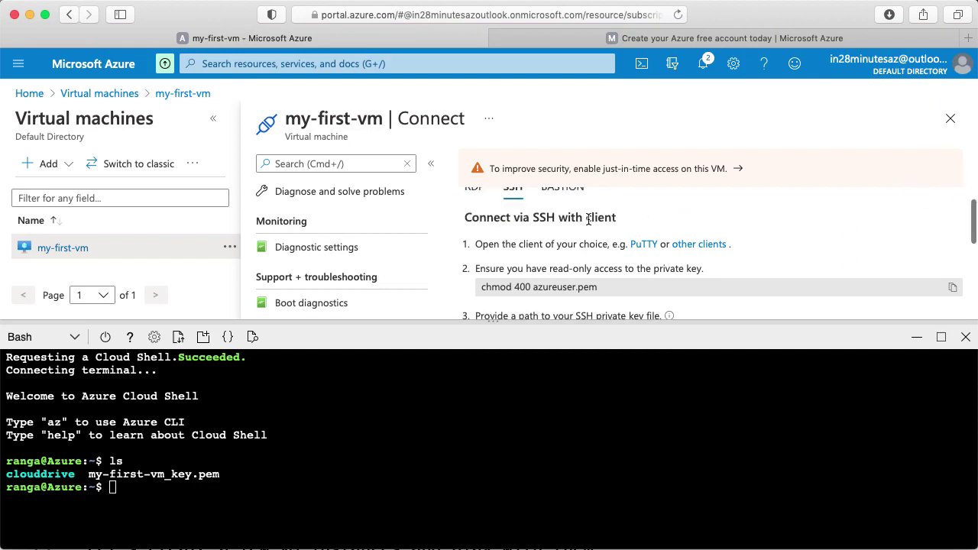
pyautogui.scroll(-1, 566, 220)
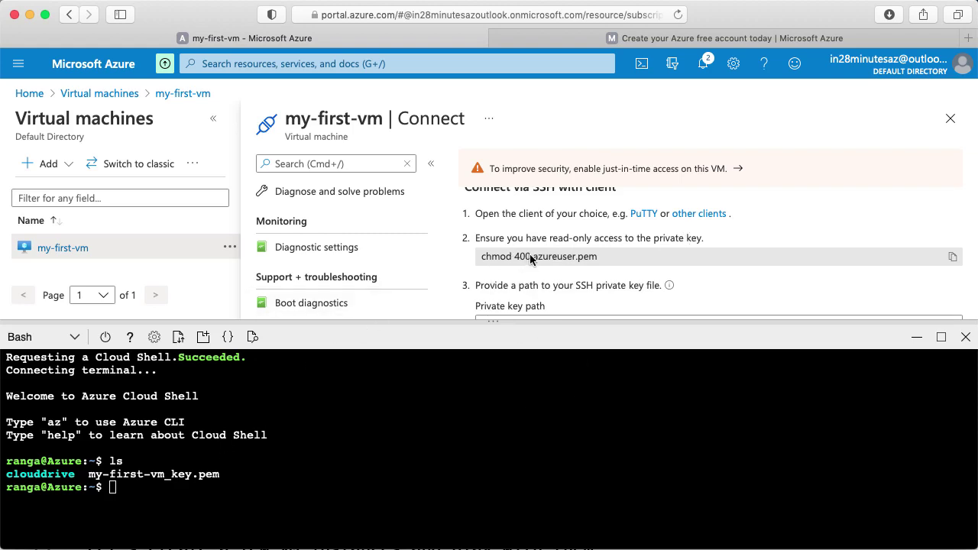
# Step: Run chmod 400 on my-first-vm_key.pem in Cloud Shell to make the private key read-only
pyautogui.click(260, 502)
pyautogui.write('ch')
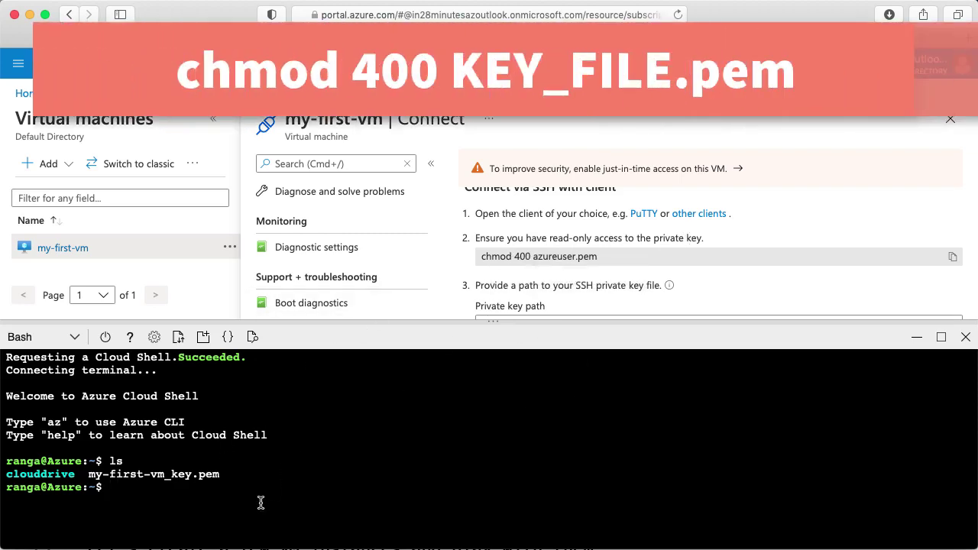
pyautogui.write('mod ')
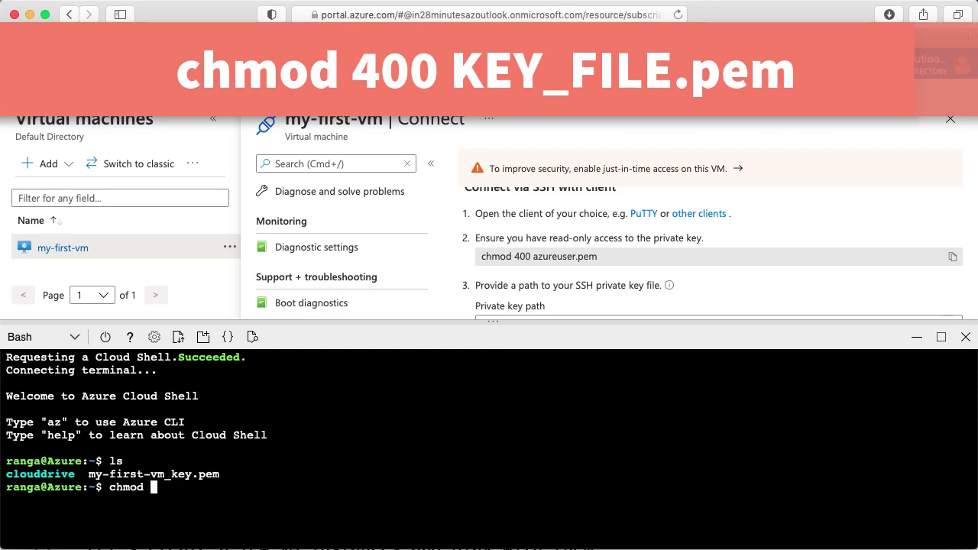
pyautogui.write('400')
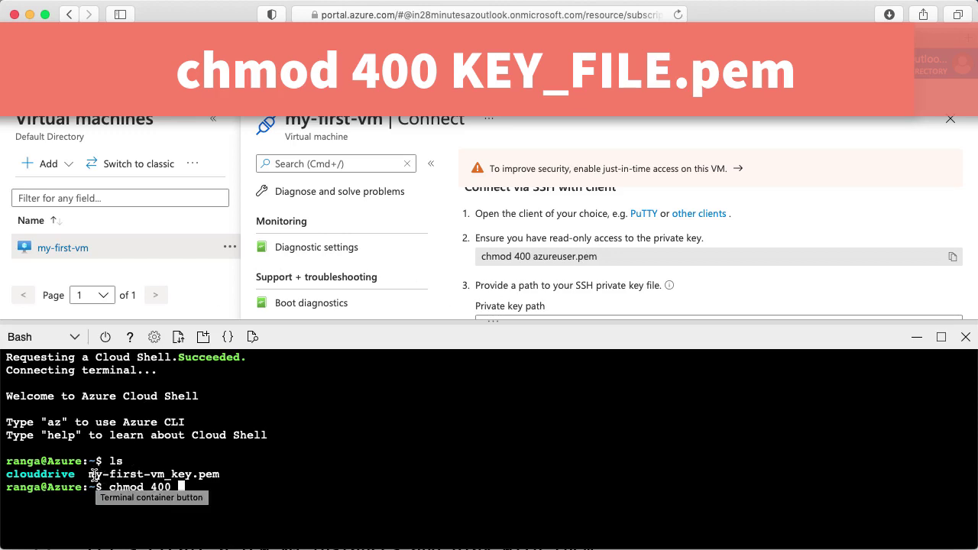
pyautogui.moveTo(91, 475); pyautogui.dragTo(220, 474)
pyautogui.press('super+c')
pyautogui.click(220, 474)
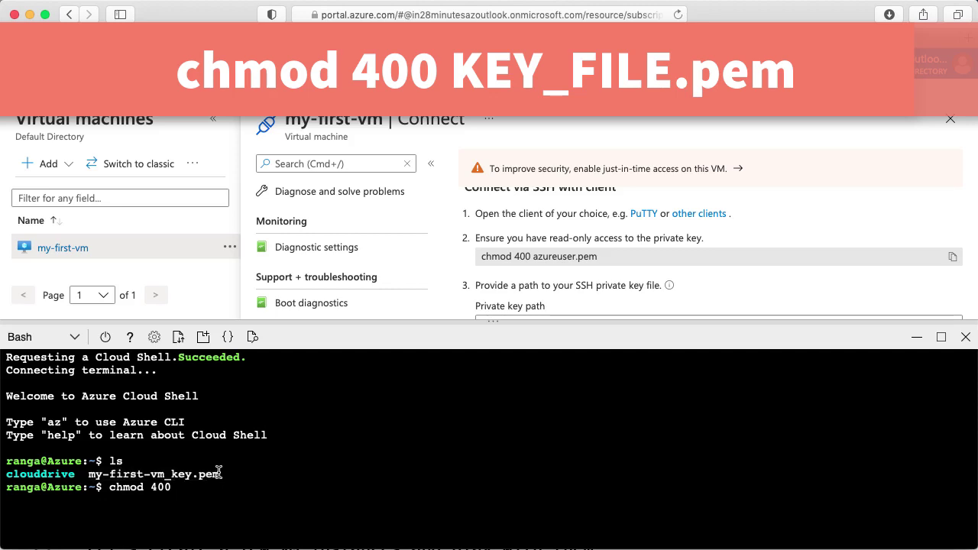
pyautogui.press('super+v')
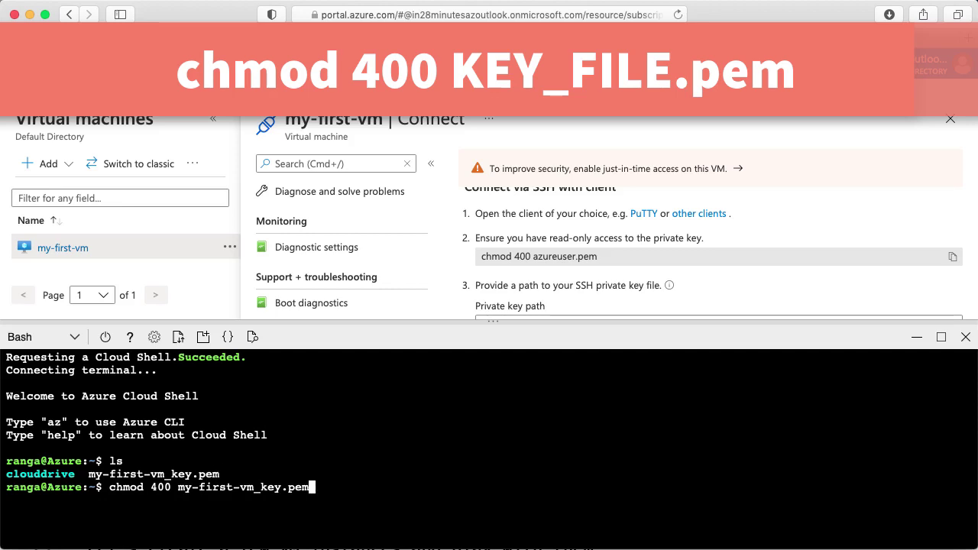
pyautogui.press('Return')
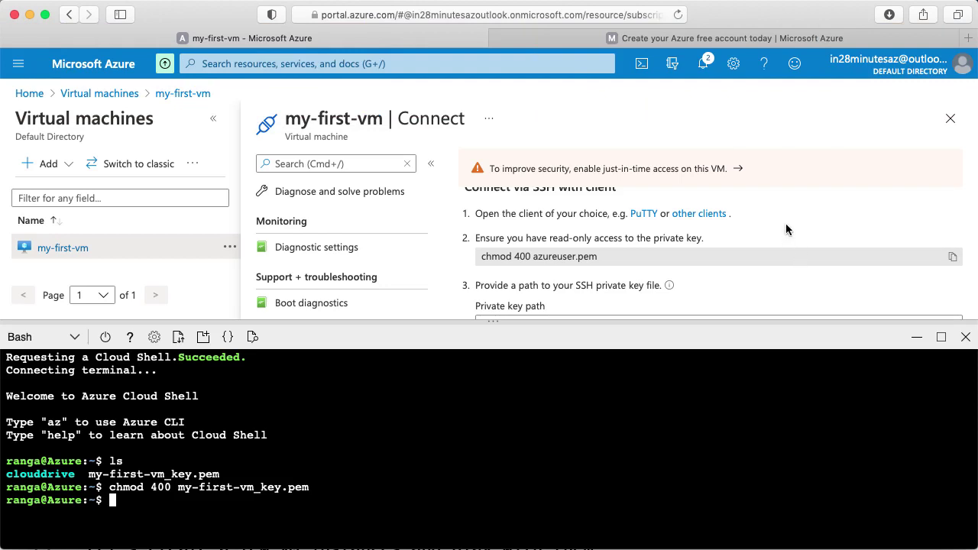
pyautogui.scroll(-3, 785, 223)
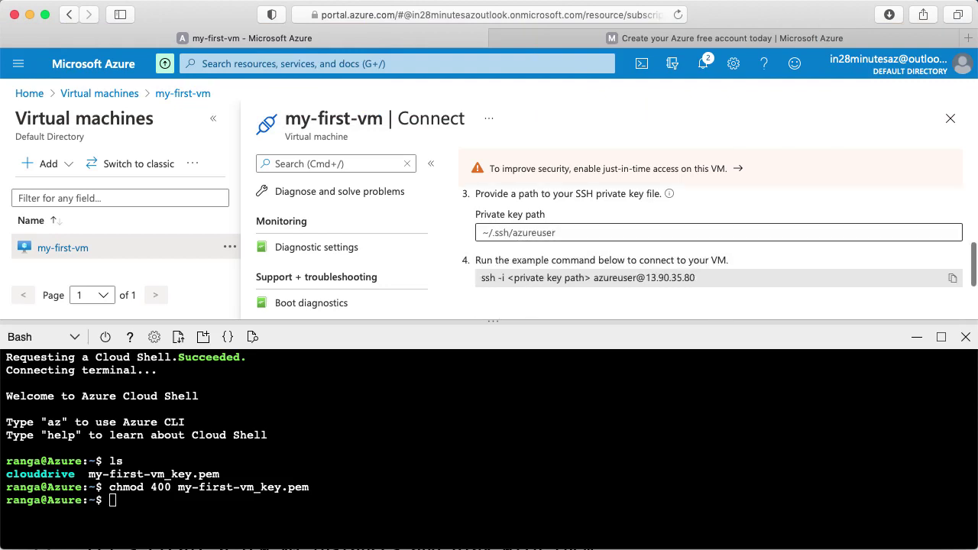
pyautogui.click(704, 275)
pyautogui.moveTo(704, 275); pyautogui.dragTo(479, 278)
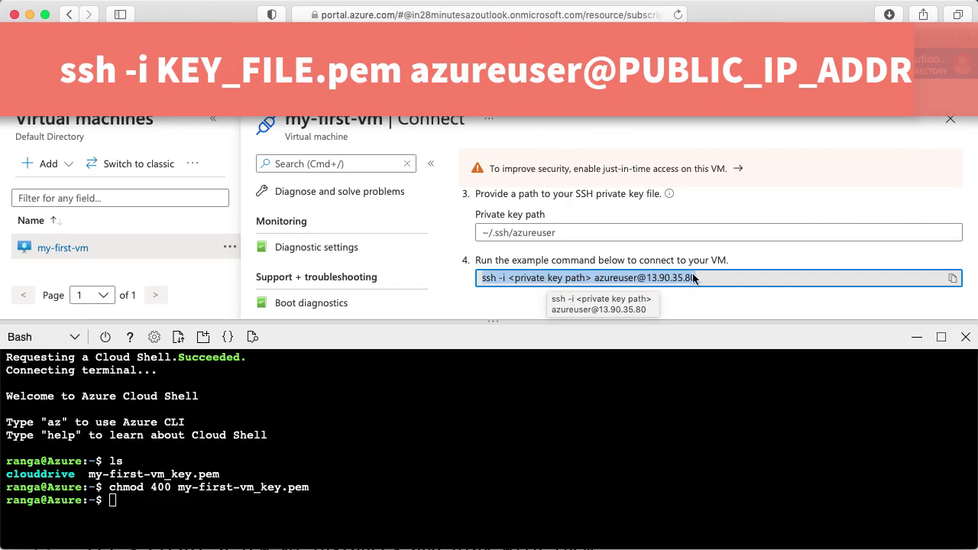
pyautogui.click(203, 512)
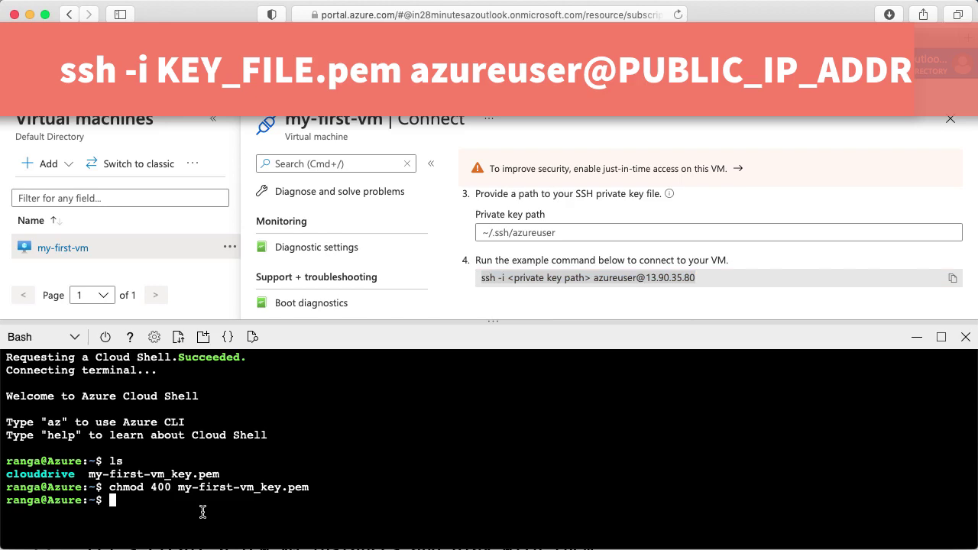
pyautogui.write('ssh -i my-first')
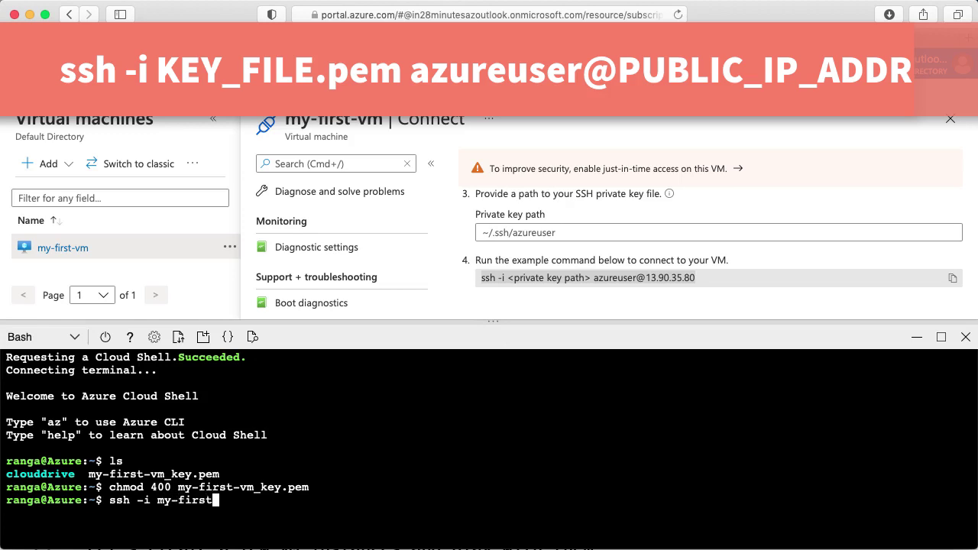
pyautogui.press('Tab')
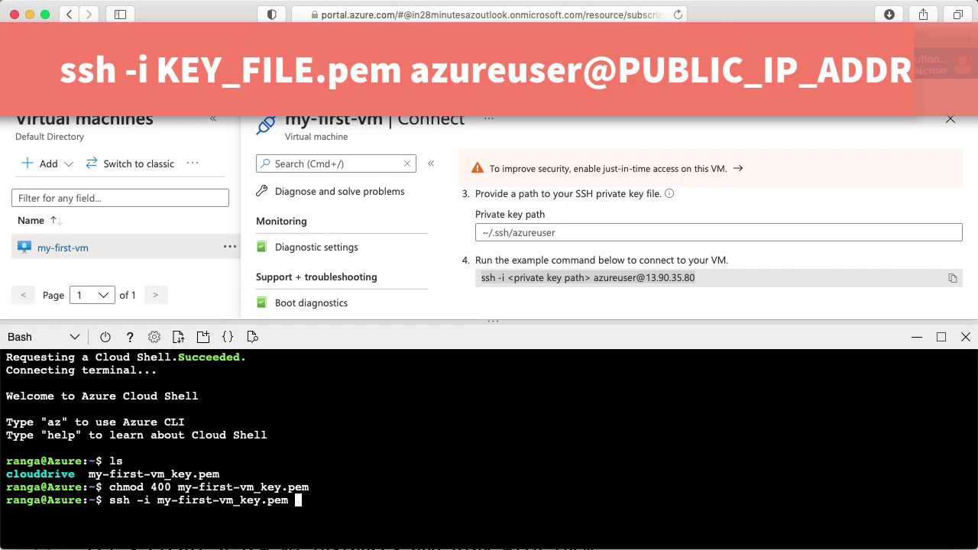
pyautogui.click(599, 282)
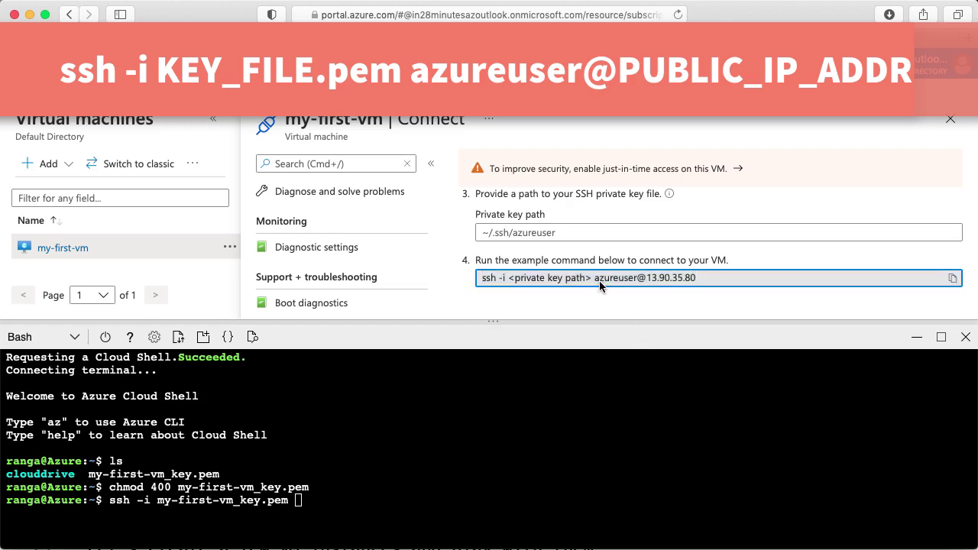
pyautogui.moveTo(595, 282); pyautogui.dragTo(701, 278)
pyautogui.press('super+c')
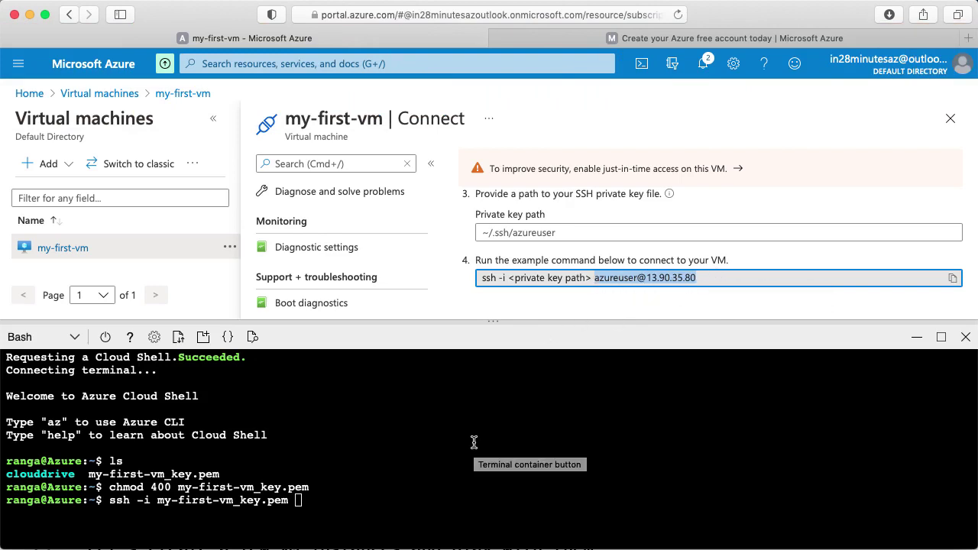
pyautogui.click(374, 502)
pyautogui.press('super+v')
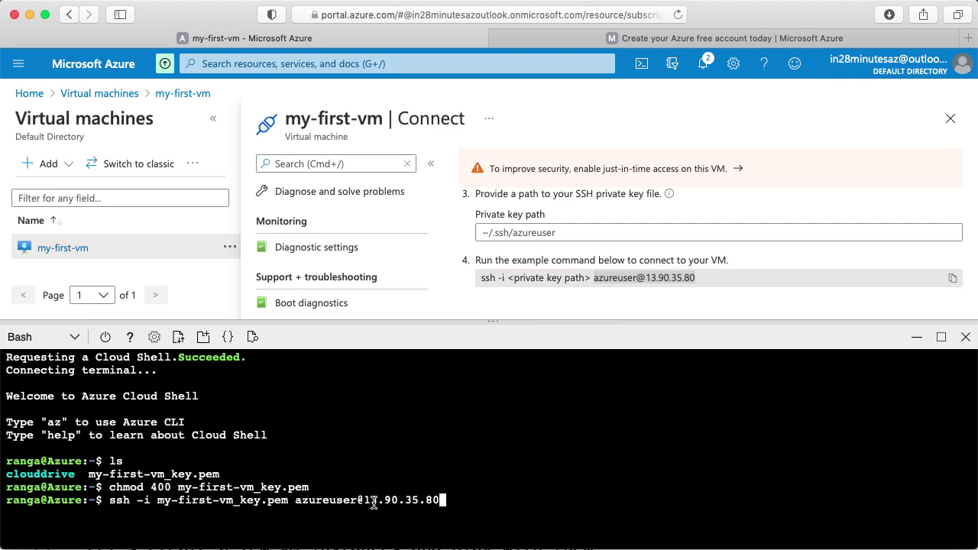
pyautogui.press('Return')
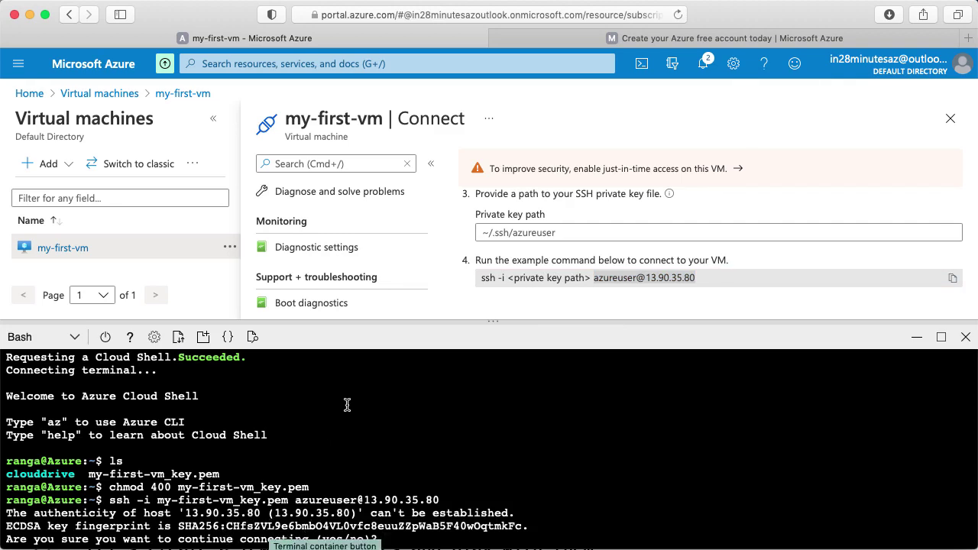
# Step: Accept the host's authenticity with yes to continue the SSH connection to the virtual machine
pyautogui.write('y')
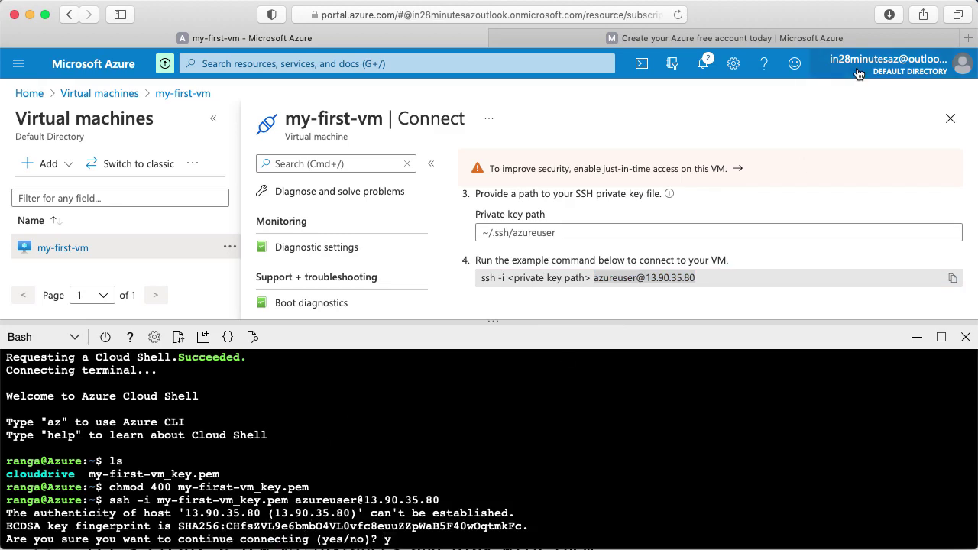
pyautogui.press('Return')
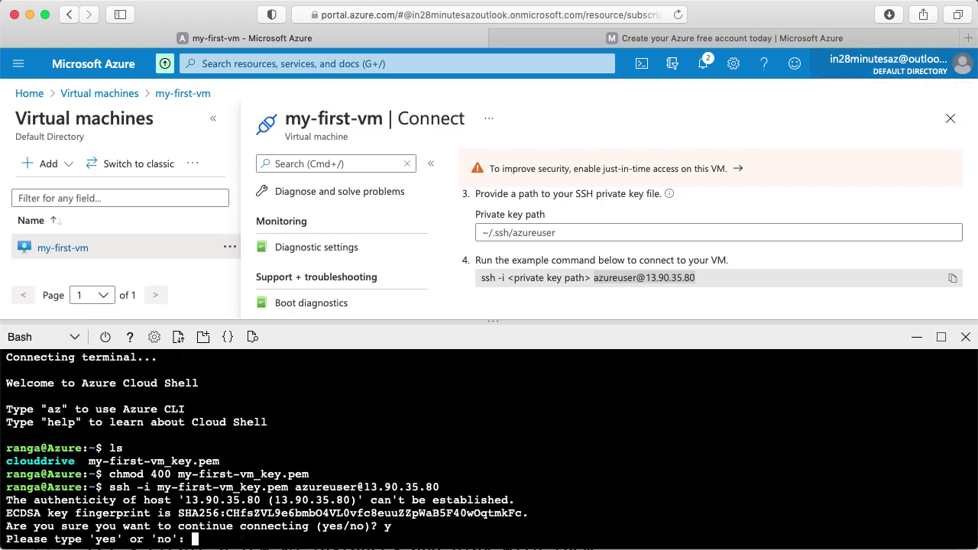
pyautogui.write('yes')
pyautogui.press('Return')
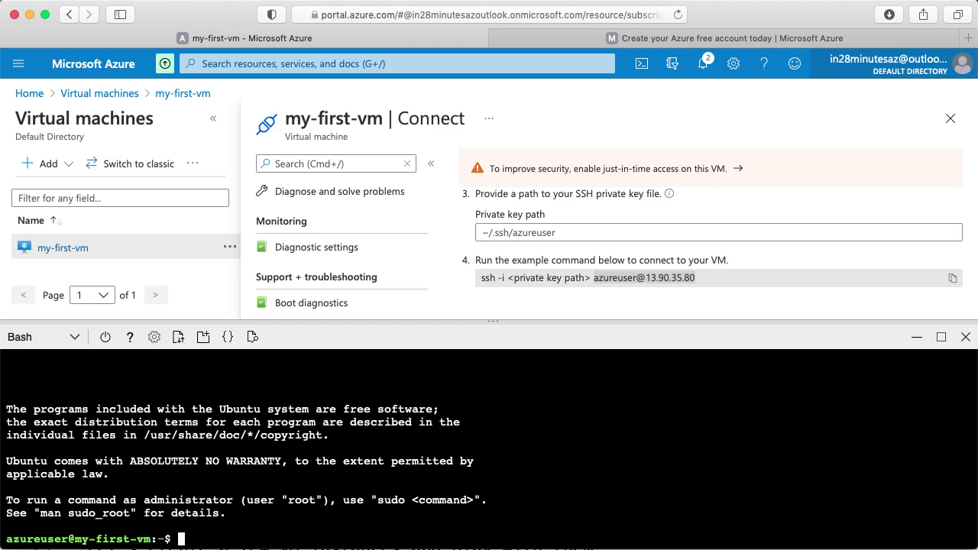
# Step: Check the logged-in user with whoami and the installed Python version with python --version on the virtual machine
pyautogui.write('whoami')
pyautogui.press('Return')
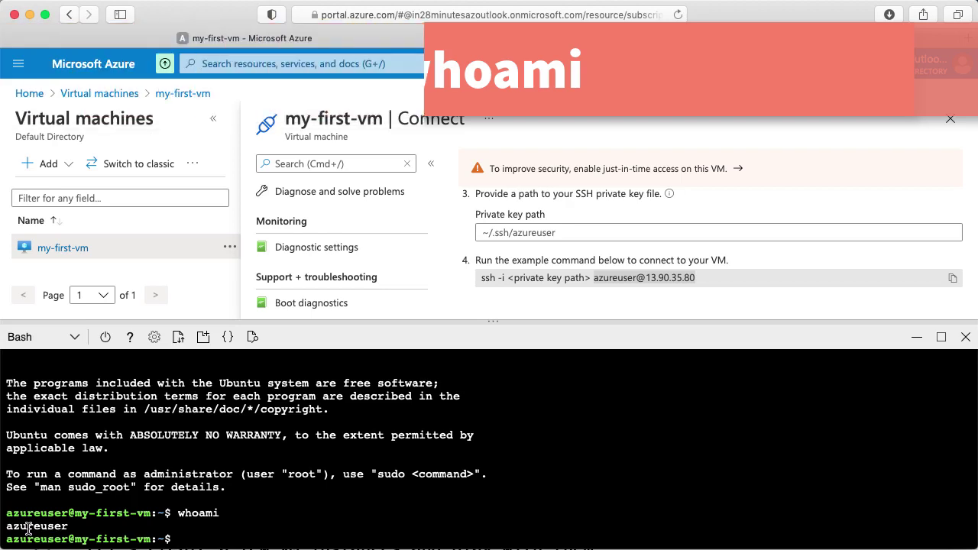
pyautogui.write('python')
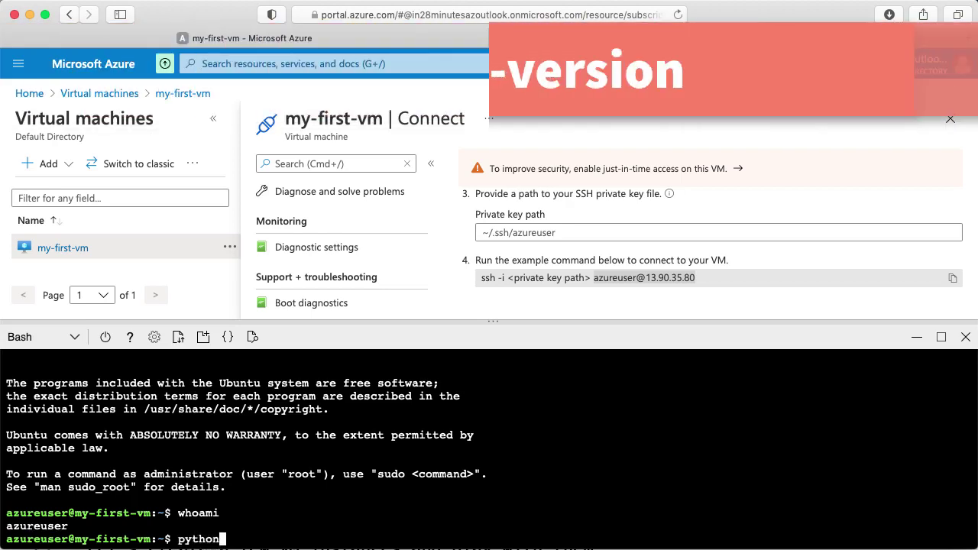
pyautogui.write(' --vers')
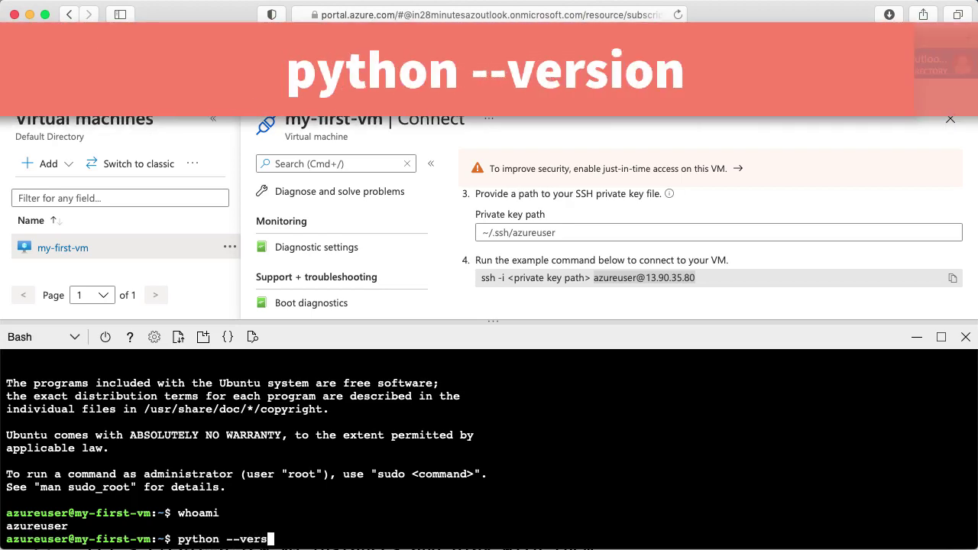
pyautogui.write('ion')
pyautogui.press('Return')
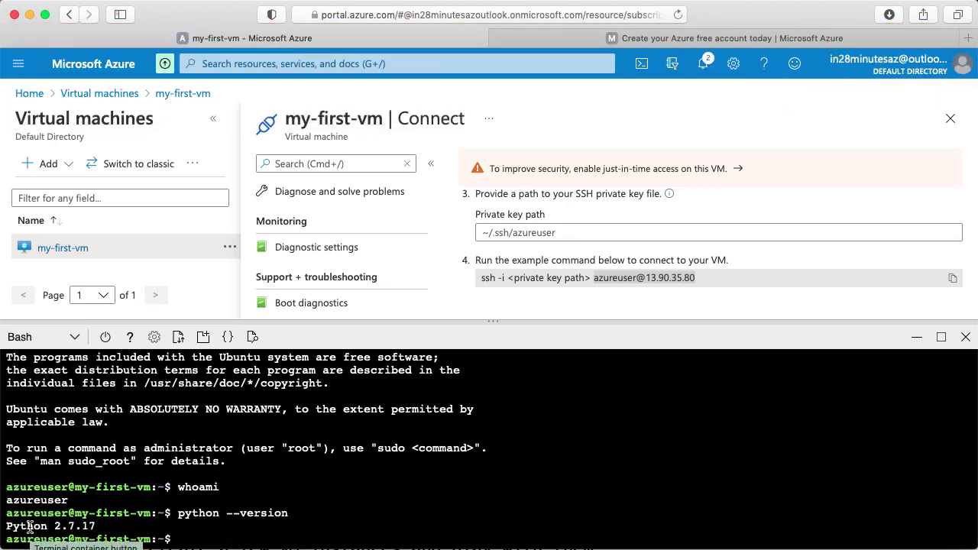
# Step: Query the virtual machine's name with hostname and its IP address with hostname -i
pyautogui.write('hostname')
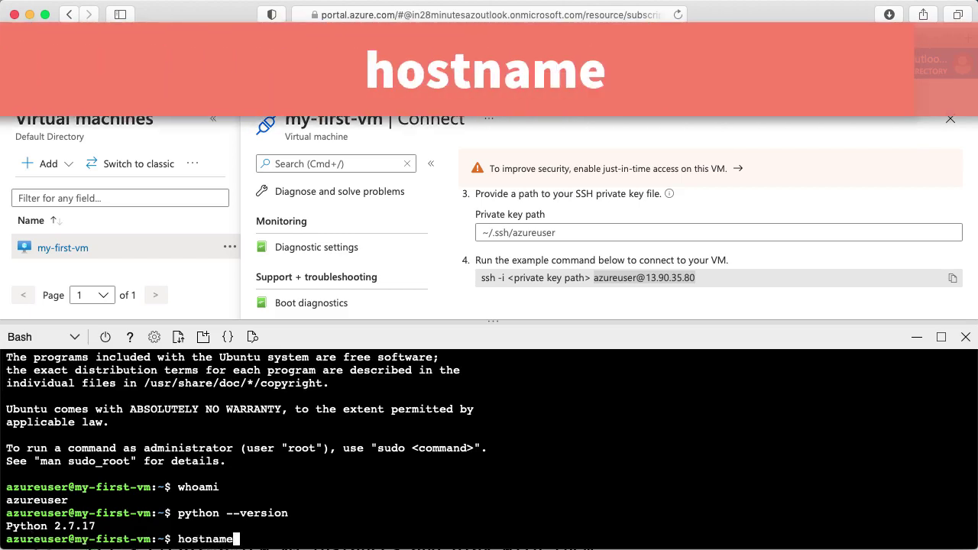
pyautogui.press('Return')
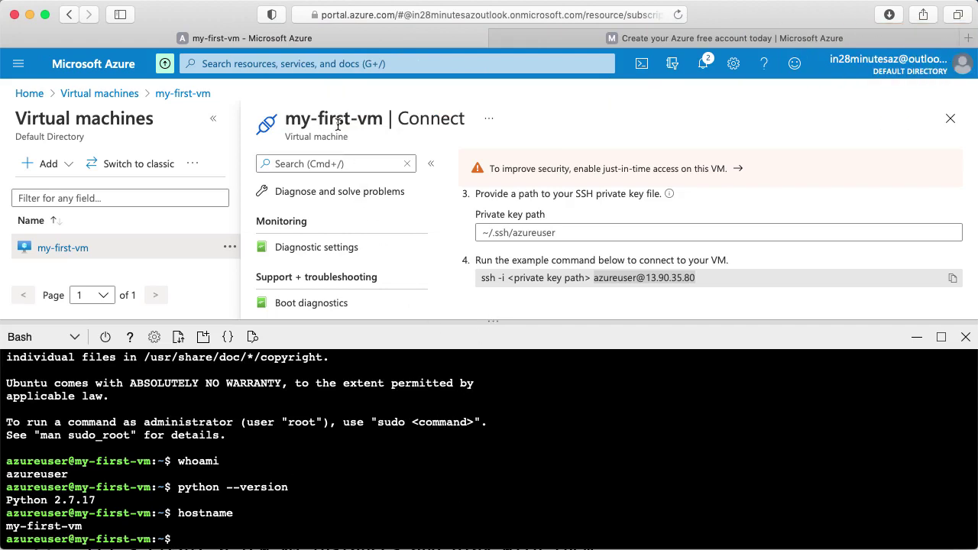
pyautogui.write('hostname -i')
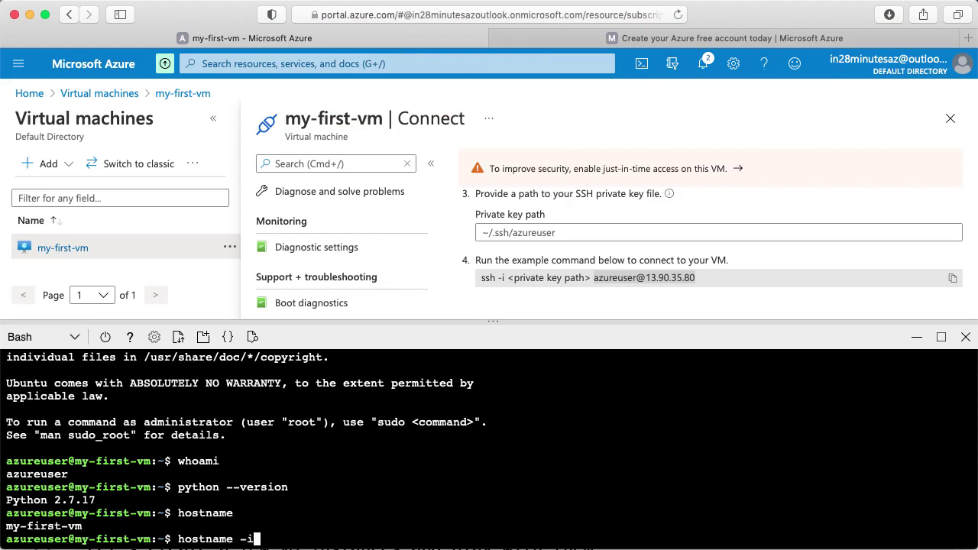
pyautogui.press('Return')
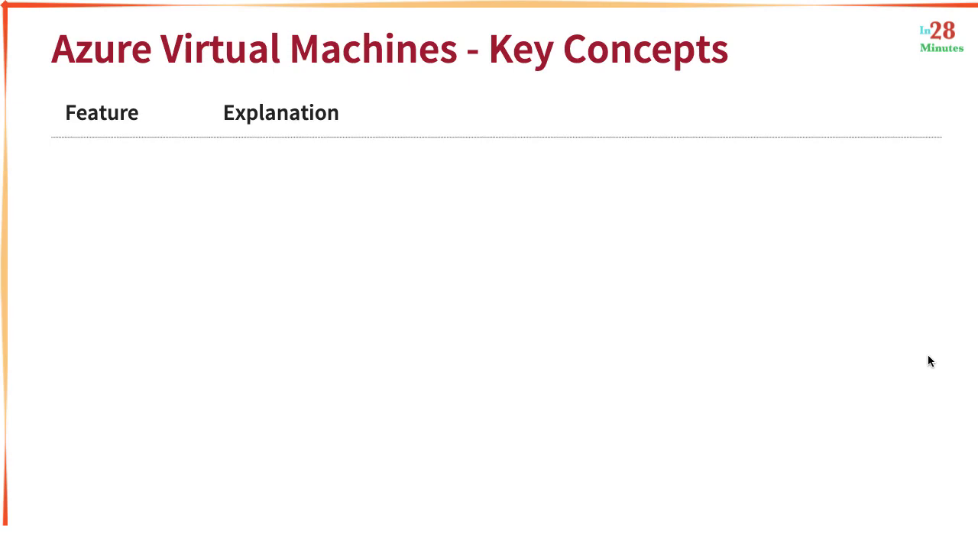
pyautogui.press('Right')
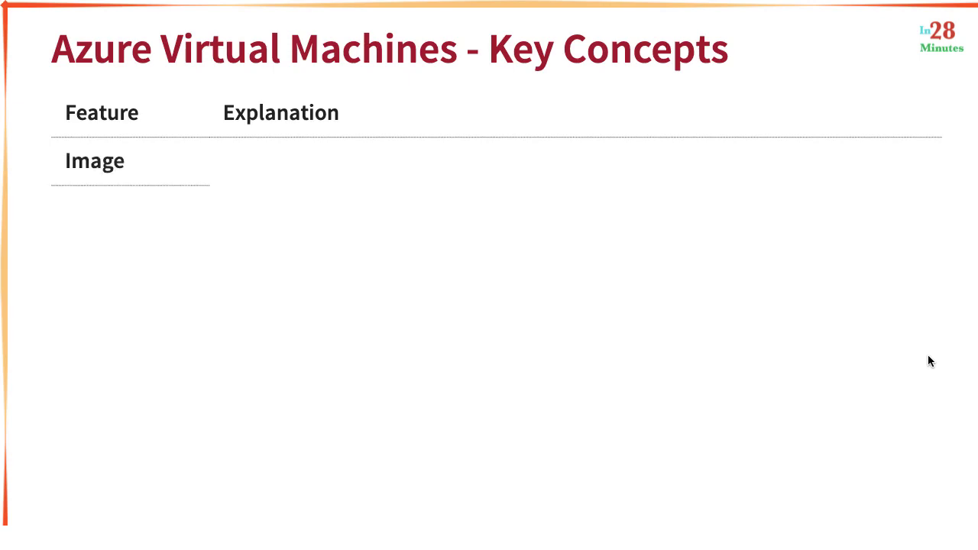
pyautogui.press('Right')
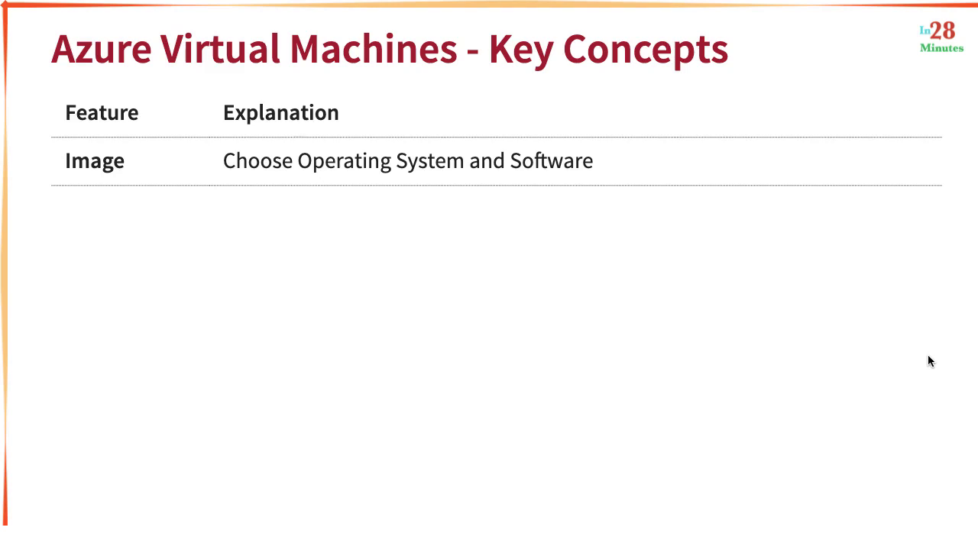
# Step: Switch to the Azure portal, open the Virtual machines list in a new browser tab, and start the Create a virtual machine form
pyautogui.press('super+Tab')
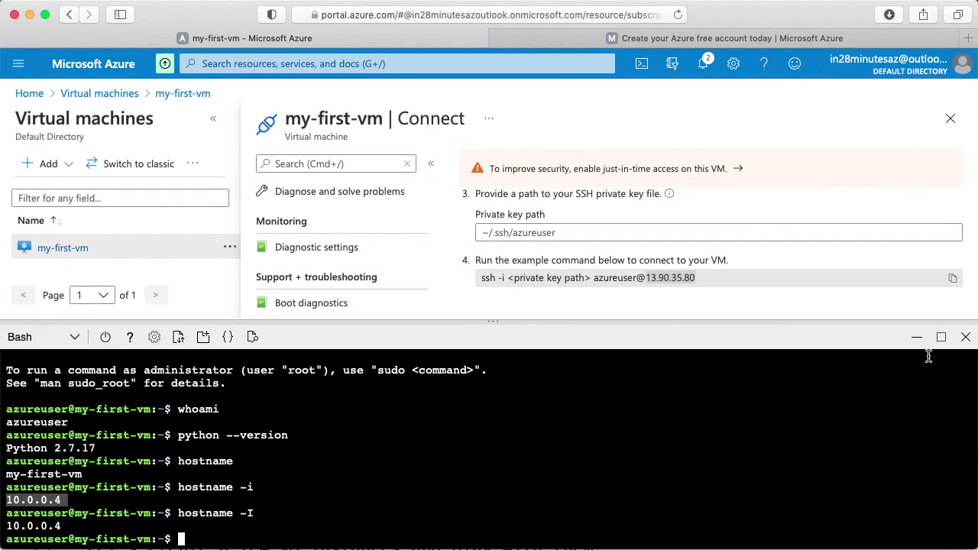
pyautogui.rightClick(82, 93)
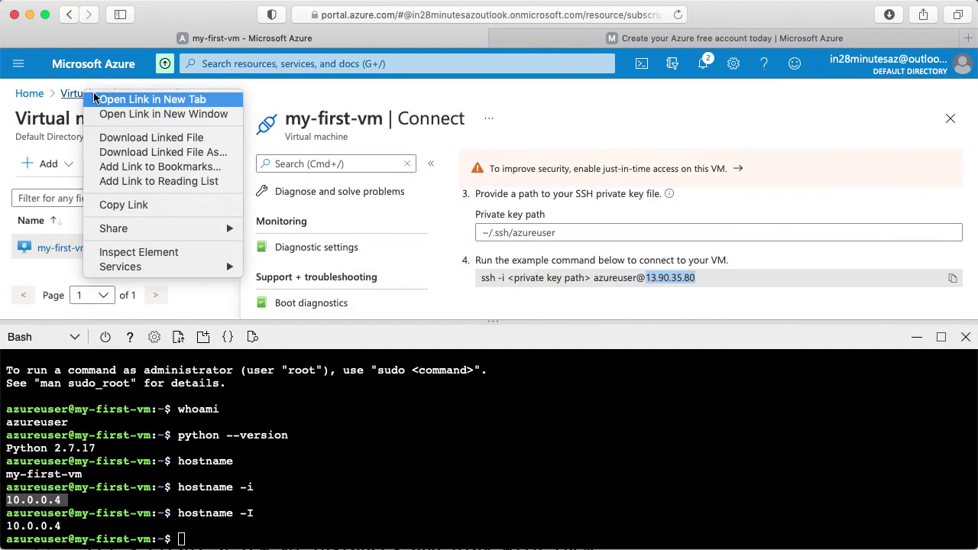
pyautogui.click(95, 99)
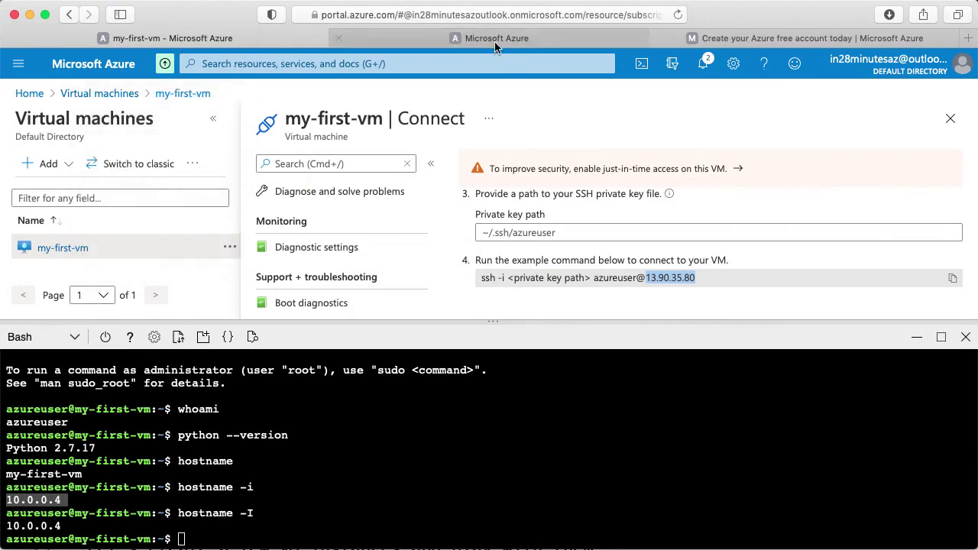
pyautogui.click(482, 39)
pyautogui.click(186, 39)
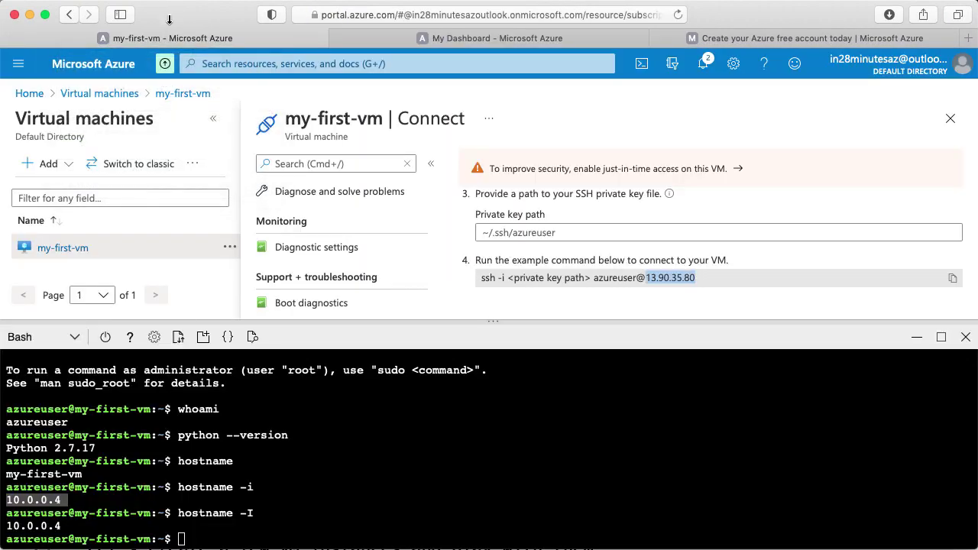
pyautogui.click(421, 40)
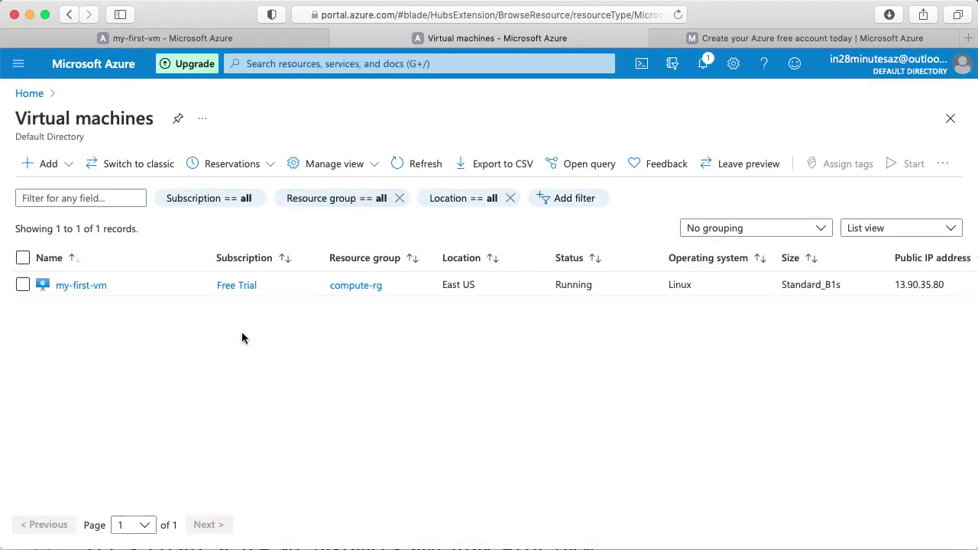
pyautogui.click(38, 164)
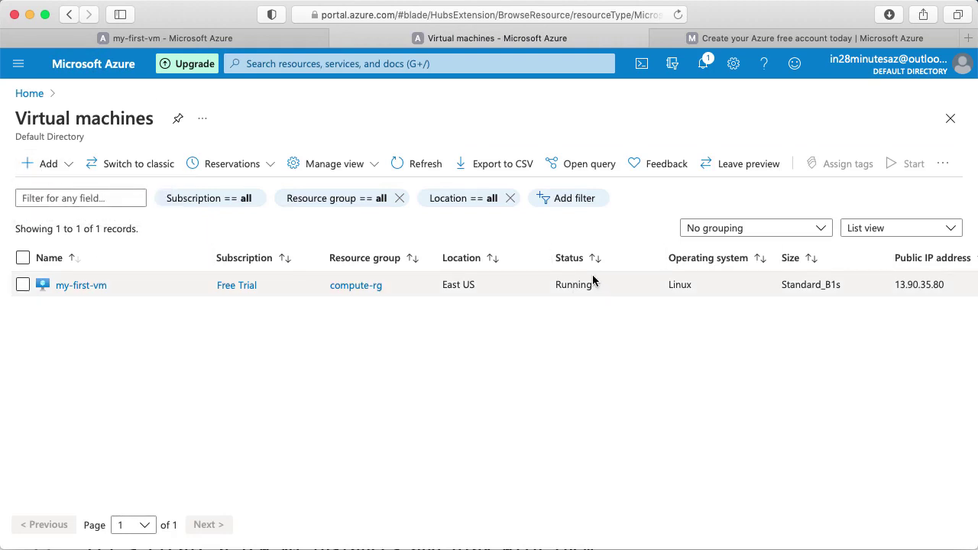
pyautogui.scroll(-2, 592, 274)
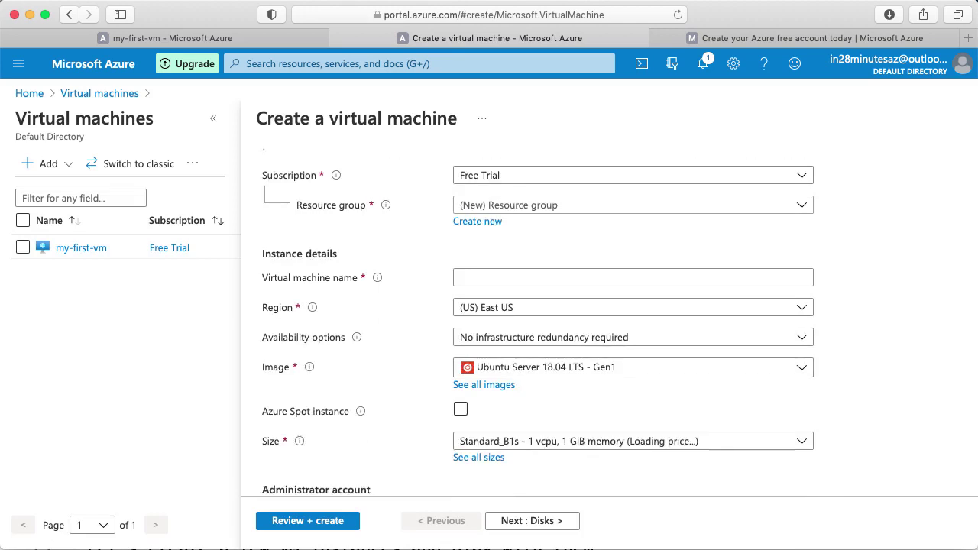
# Step: Set the virtual machine's image to Red Hat Enterprise Linux 8.2 (LVM) - Gen1, and change it to Windows 10 Pro, Version 20H2 - Gen1
pyautogui.click(544, 371)
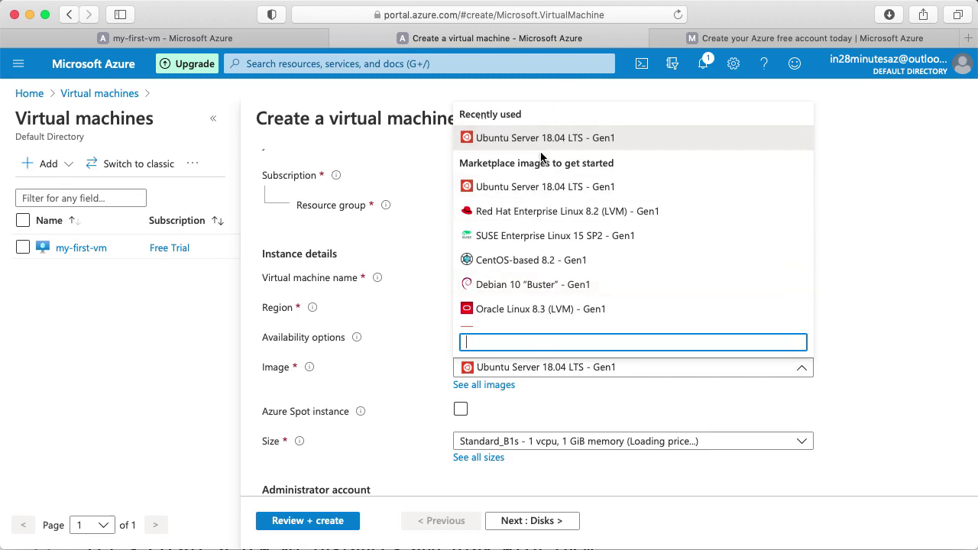
pyautogui.click(528, 212)
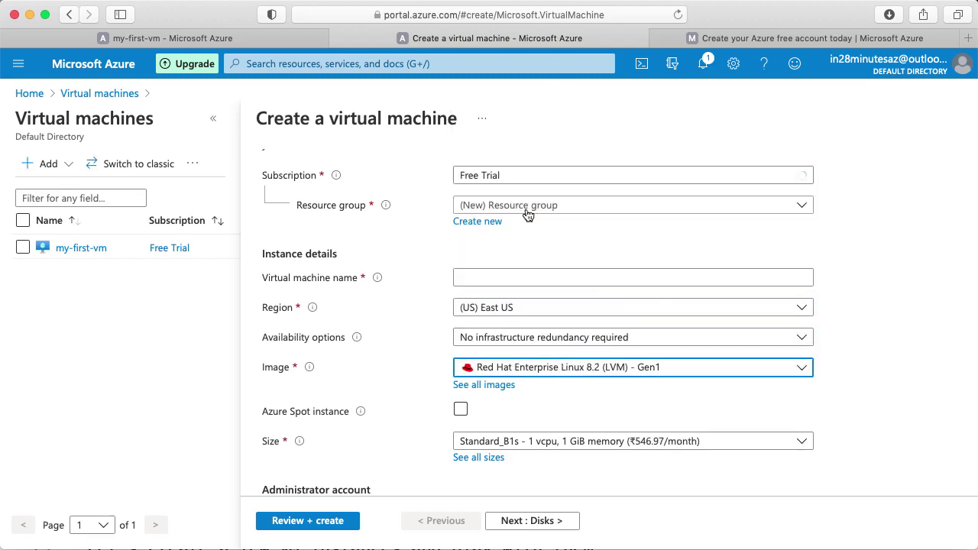
pyautogui.click(601, 372)
pyautogui.press('Down')
pyautogui.press('Down')
pyautogui.press('Down')
pyautogui.press('Down')
pyautogui.press('Down')
pyautogui.press('Down')
pyautogui.press('Down')
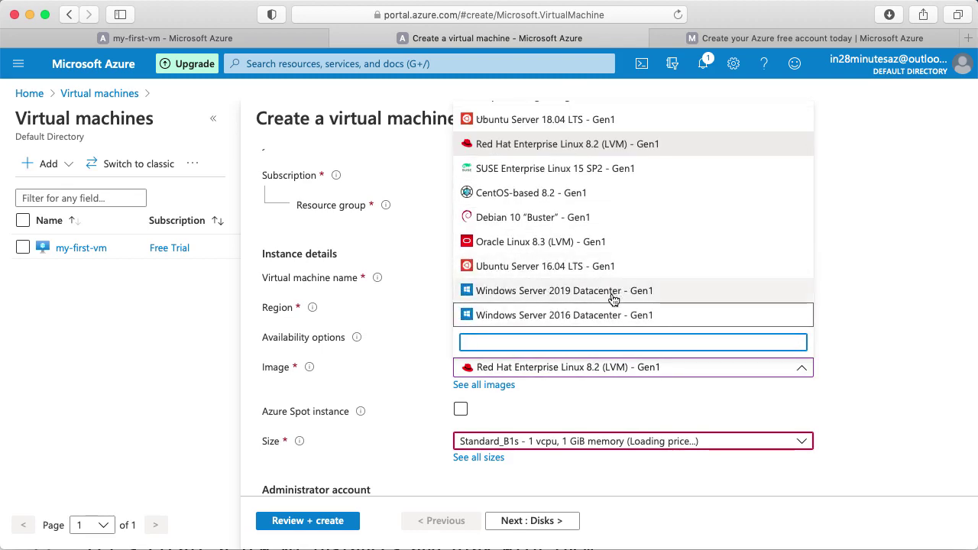
pyautogui.press('Down')
pyautogui.press('Down')
pyautogui.press('Down')
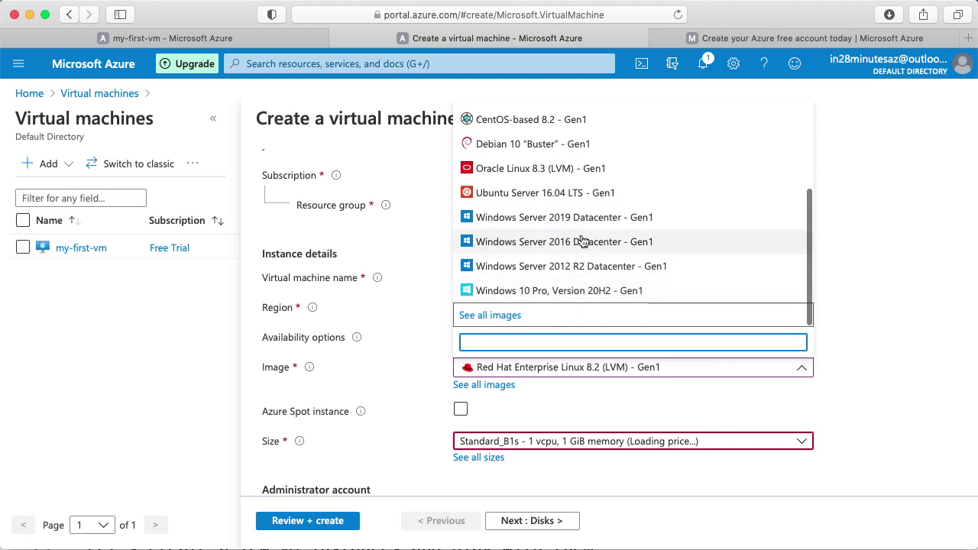
pyautogui.click(556, 291)
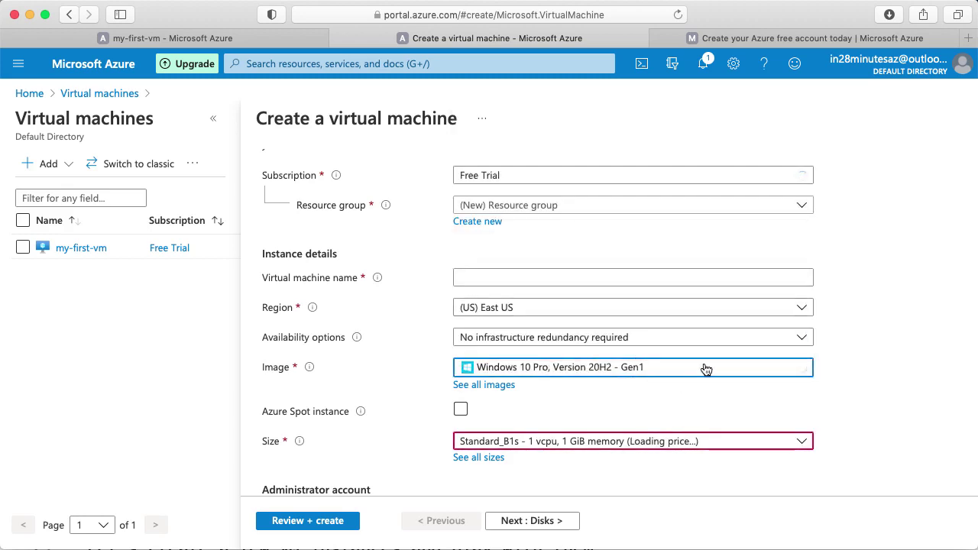
pyautogui.moveTo(311, 370)
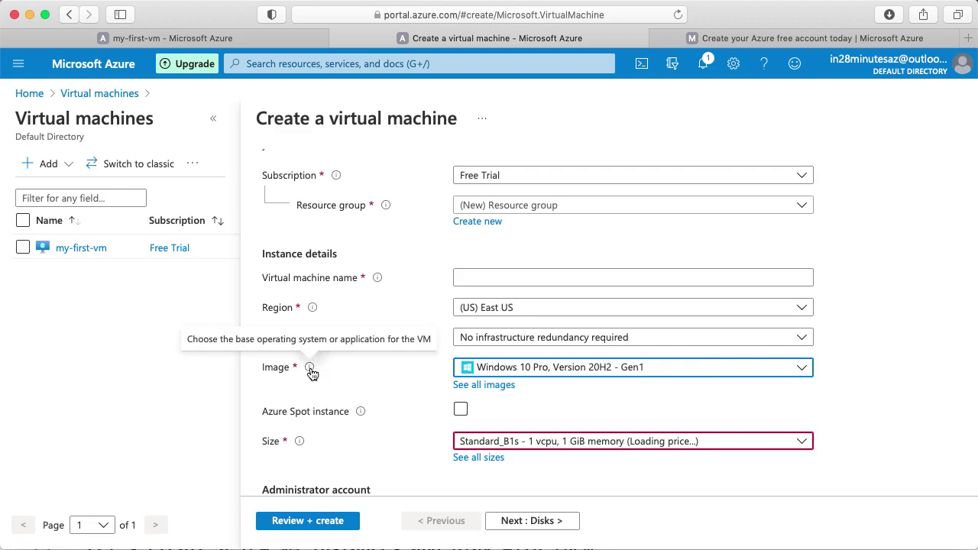
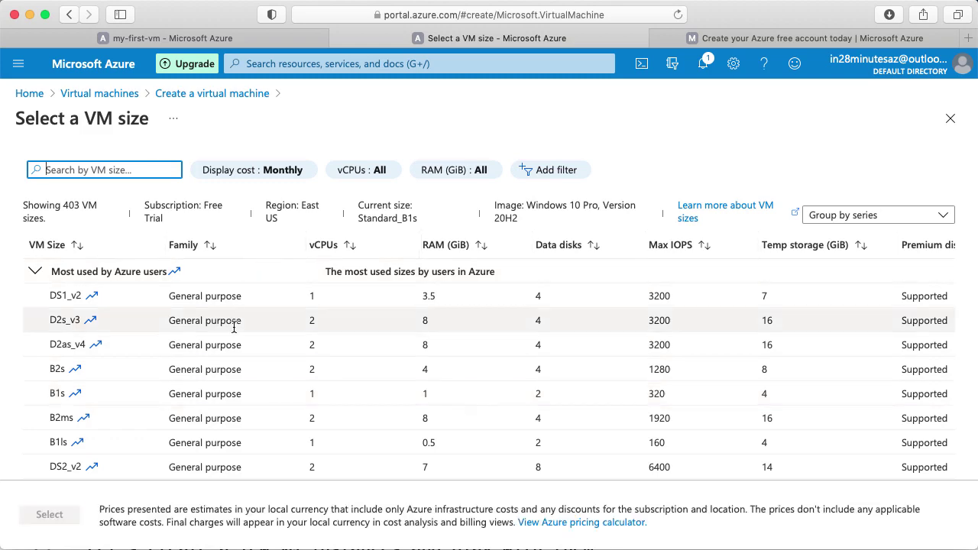
# Step: Examine the most used sizes and the hardware series in the VM size list, including the E-Series v4 group
pyautogui.press('Down')
pyautogui.press('Down')
pyautogui.press('Down')
pyautogui.press('Down')
pyautogui.press('Down')
pyautogui.press('Down')
pyautogui.press('Down')
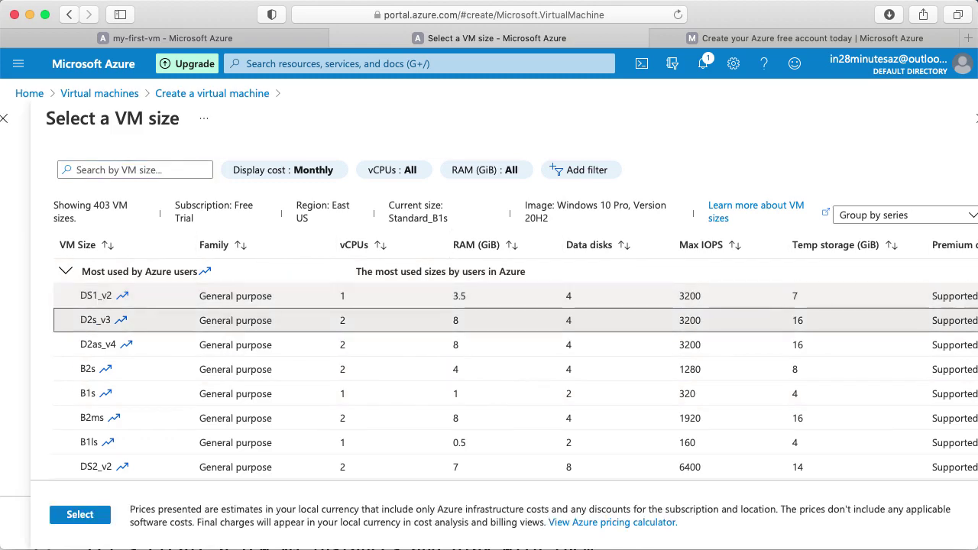
pyautogui.press('Down')
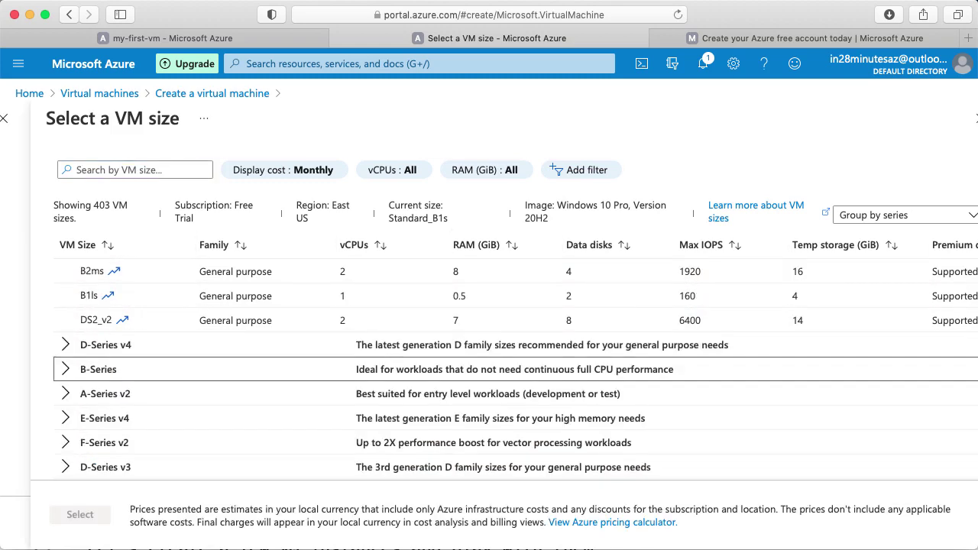
pyautogui.press('Down')
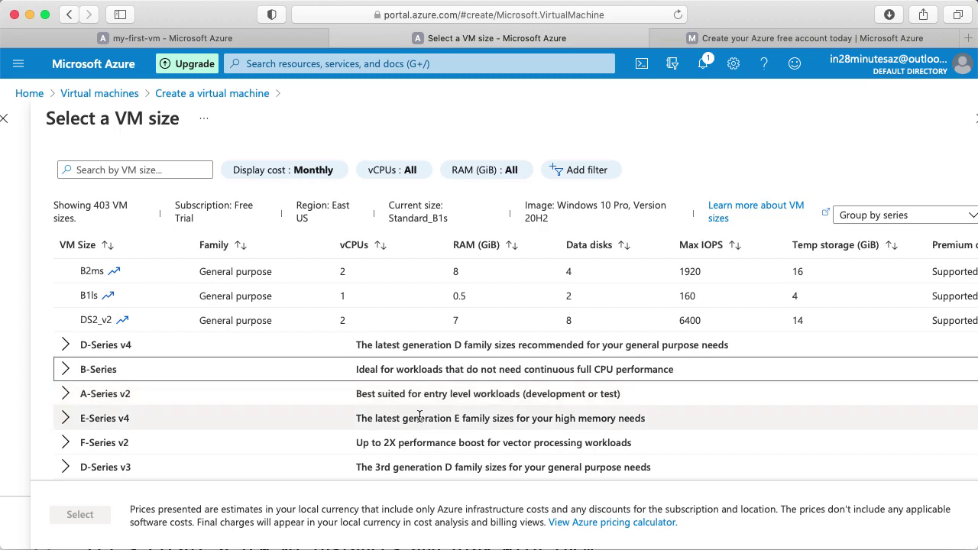
pyautogui.click(66, 419)
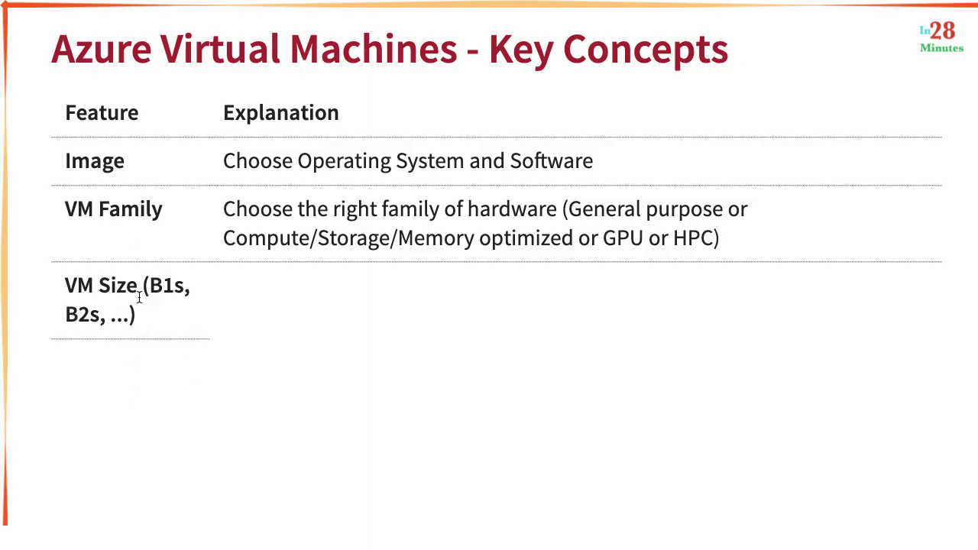
# Step: Return to the VM size list, expand the B-Series, and compare the vCPUs and RAM of its sizes from B2s to B1ms
pyautogui.press('super+Tab')
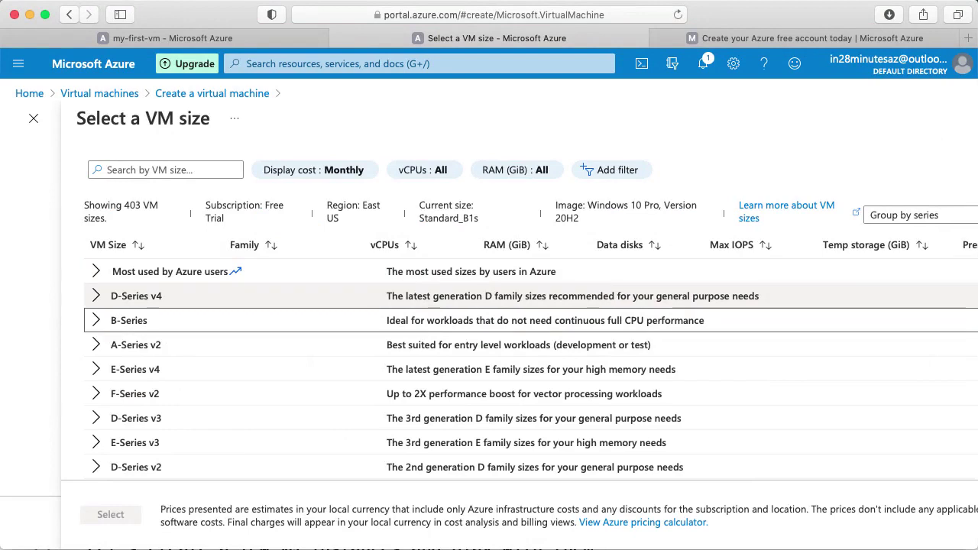
pyautogui.click(128, 321)
pyautogui.click(122, 345)
pyautogui.press('Down')
pyautogui.press('Down')
pyautogui.press('Down')
pyautogui.press('Down')
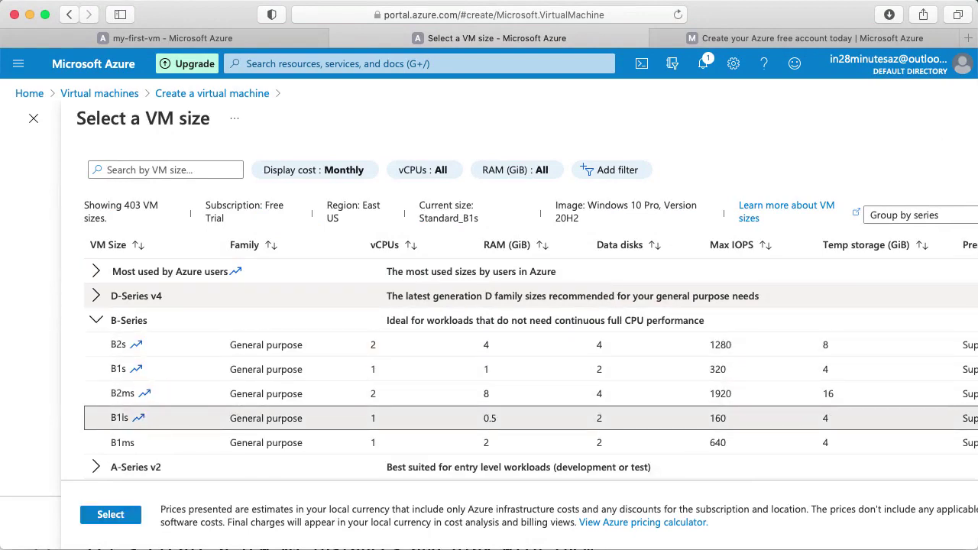
pyautogui.press('Up')
pyautogui.press('Up')
pyautogui.press('Up')
pyautogui.press('Up')
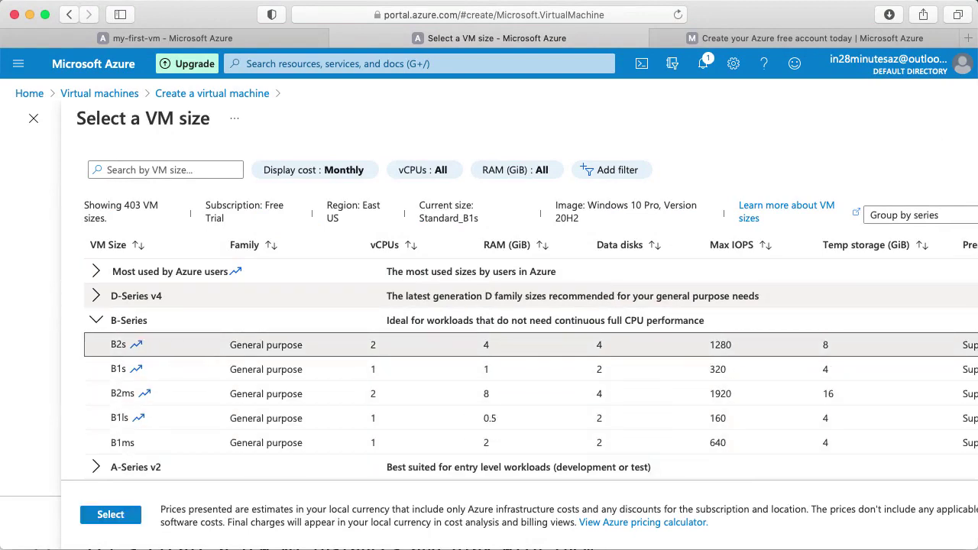
pyautogui.press('Down')
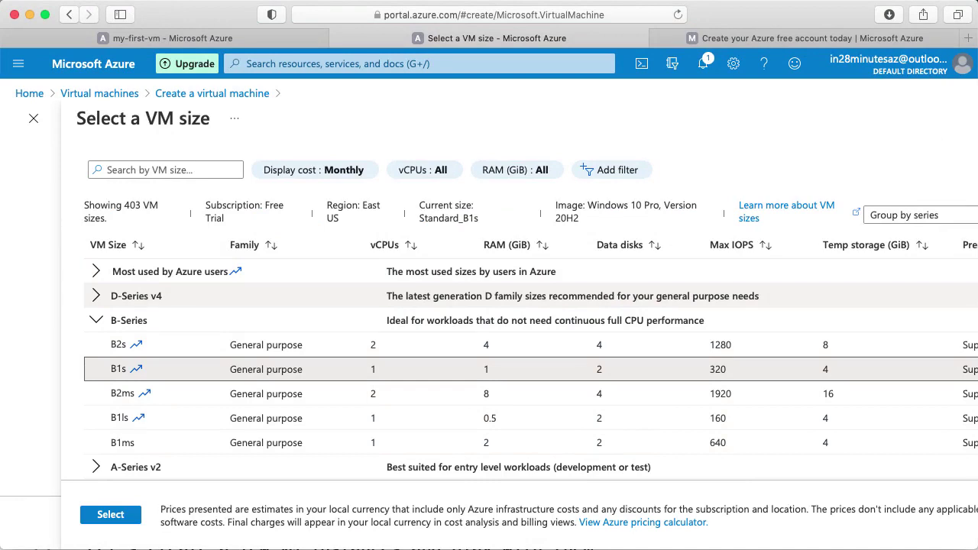
pyautogui.press('Up')
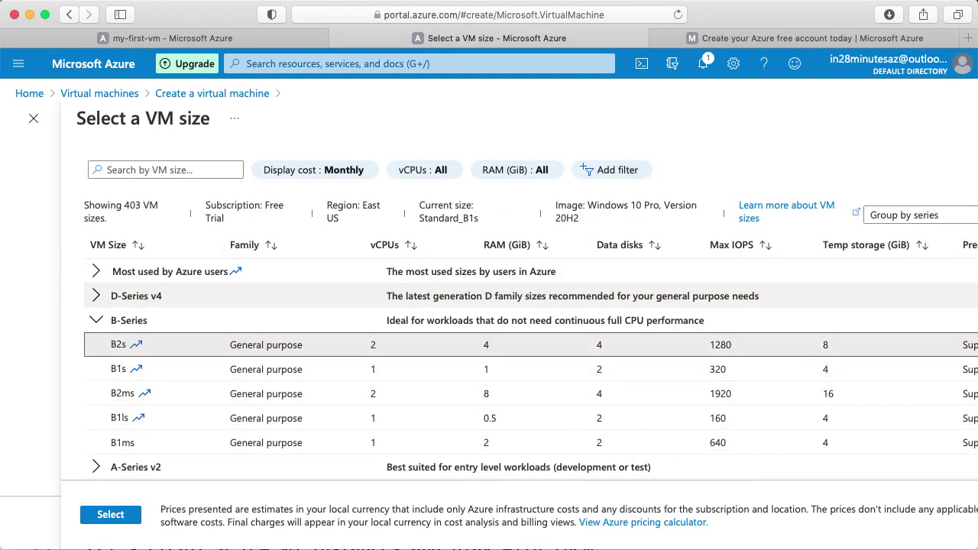
pyautogui.press('Down')
pyautogui.press('Down')
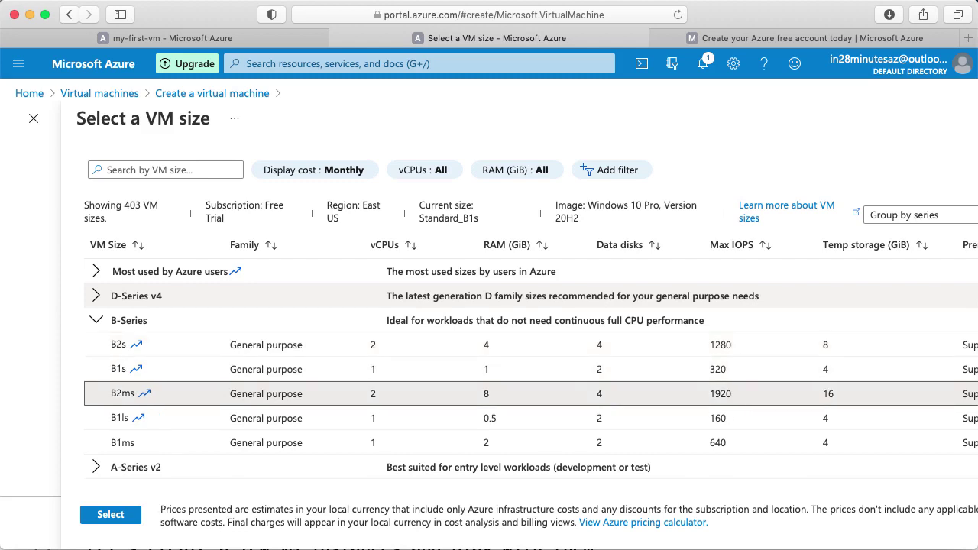
pyautogui.press('Down')
pyautogui.press('Down')
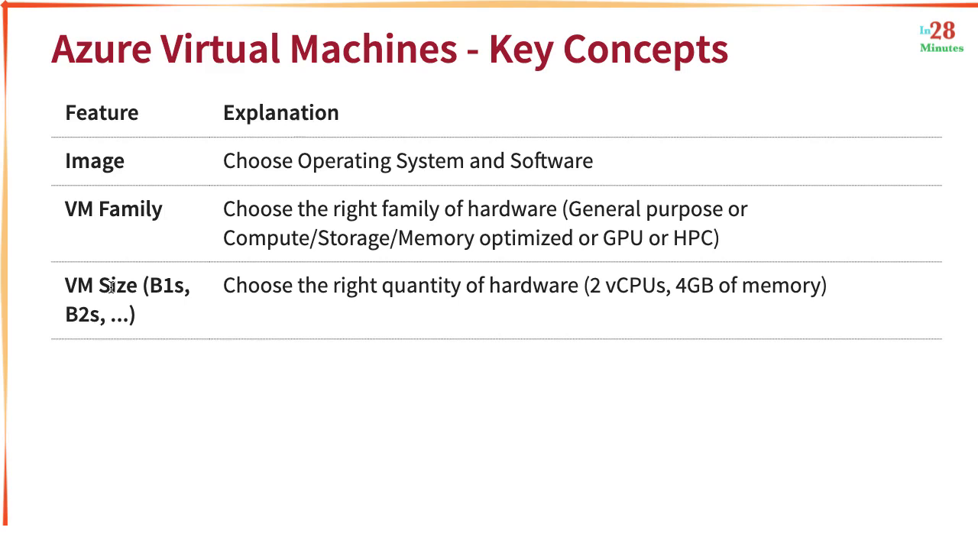
pyautogui.press('Right')
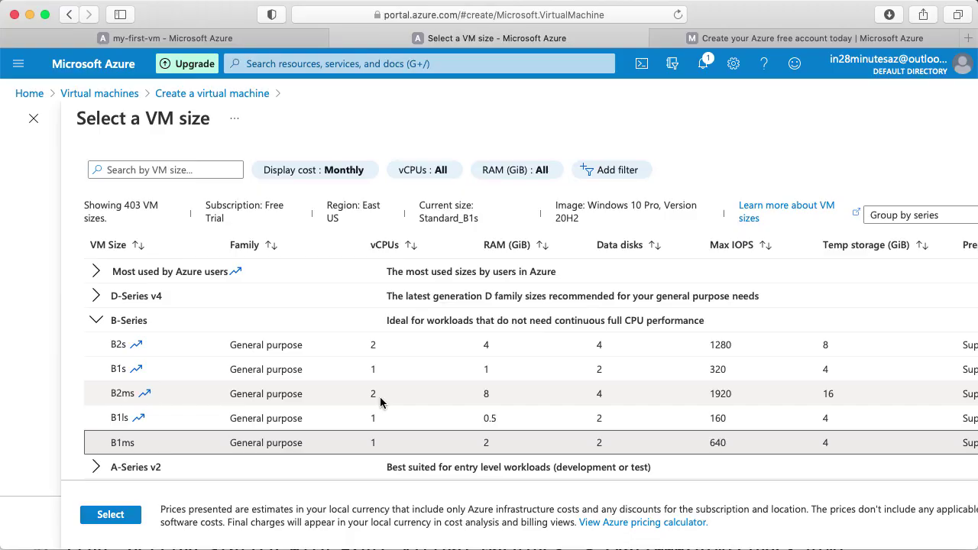
pyautogui.press('super+Tab')
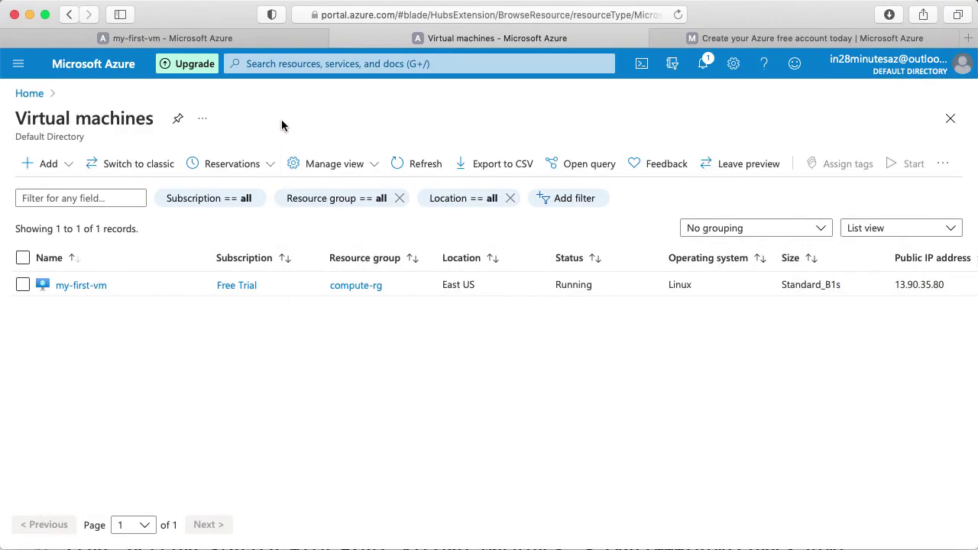
# Step: Search the portal for Disk, open the Disks service, and check the size of the disk attached to my-first-vm
pyautogui.click(263, 65)
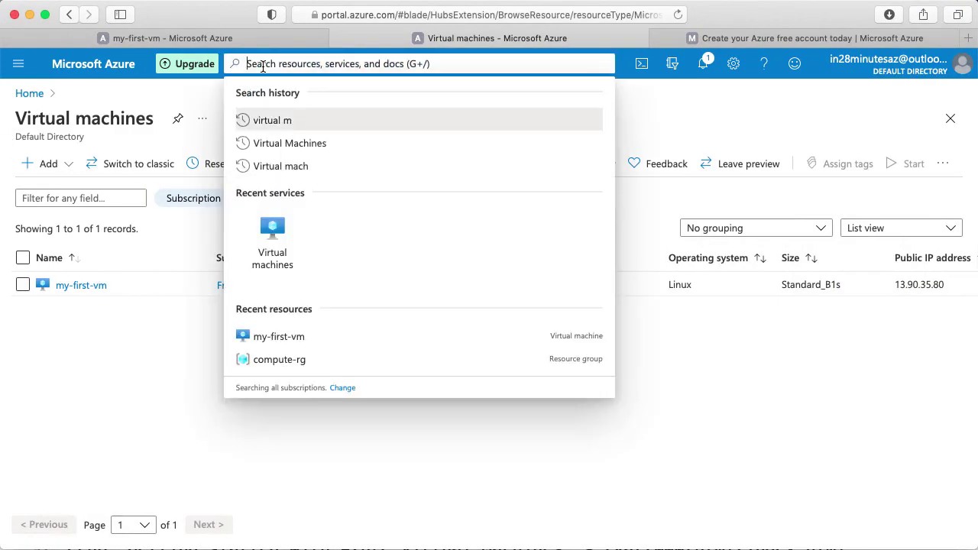
pyautogui.write('Disk')
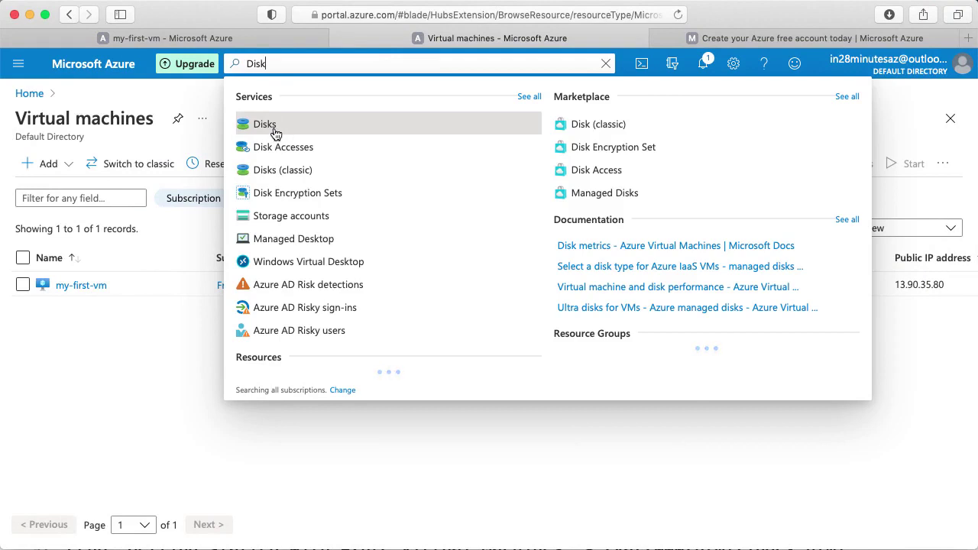
pyautogui.click(276, 133)
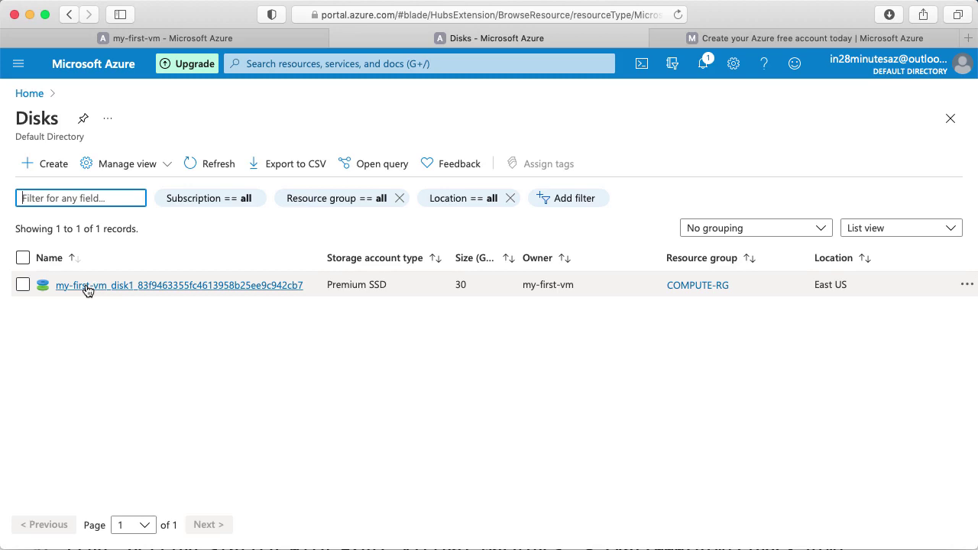
pyautogui.doubleClick(460, 284)
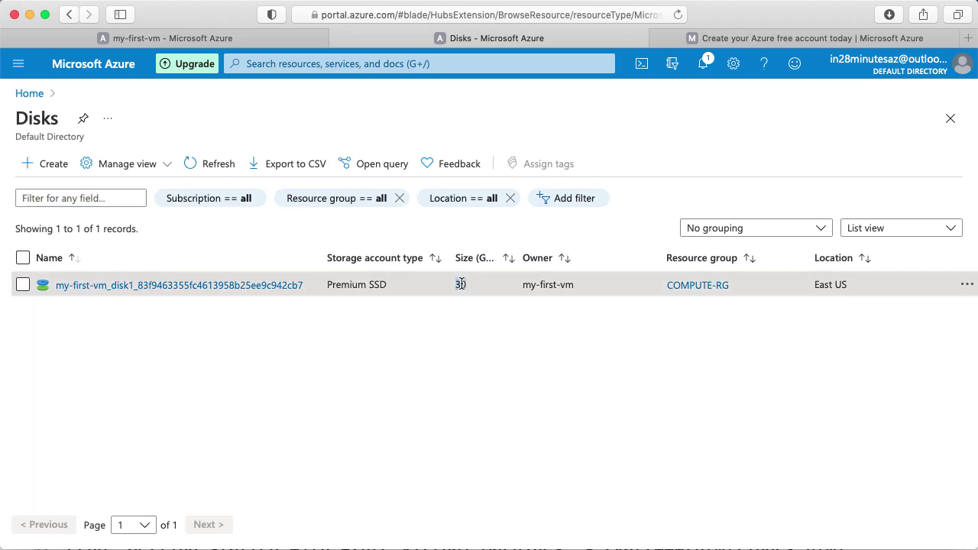
# Step: Return to the Virtual machines list through the portal search and start a new Create a virtual machine form
pyautogui.click(263, 65)
pyautogui.write('vit')
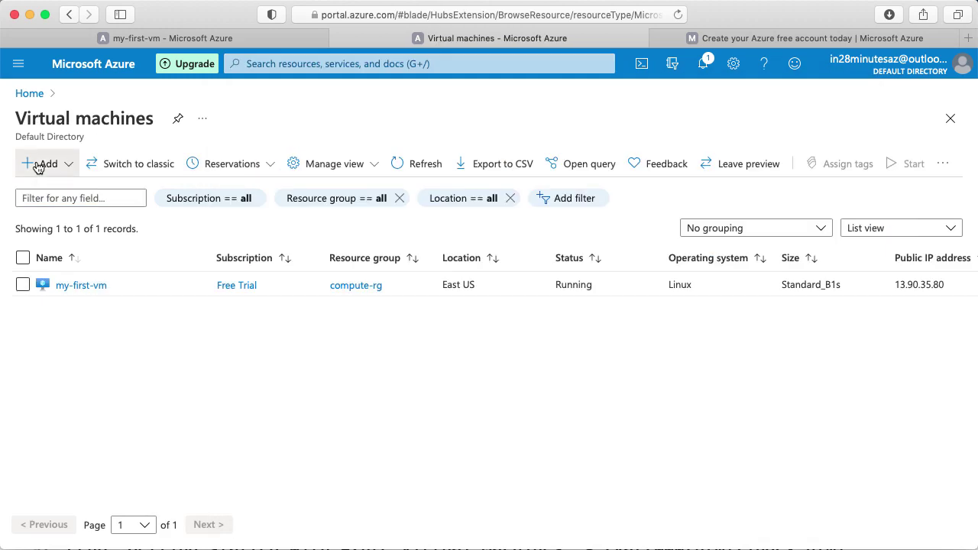
pyautogui.click(38, 165)
pyautogui.click(46, 189)
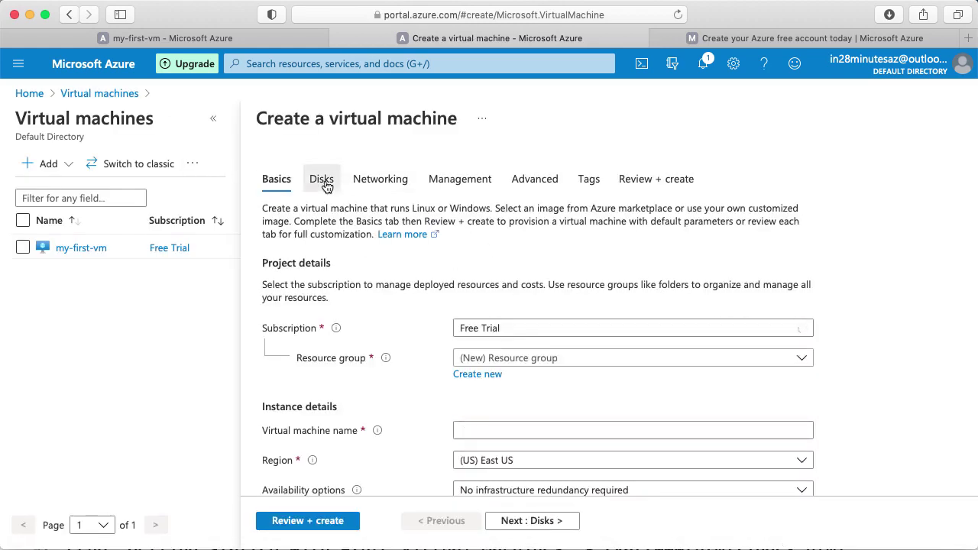
# Step: Examine the OS disk size, disk type, encryption and data disk options in the form's disk settings
pyautogui.click(322, 182)
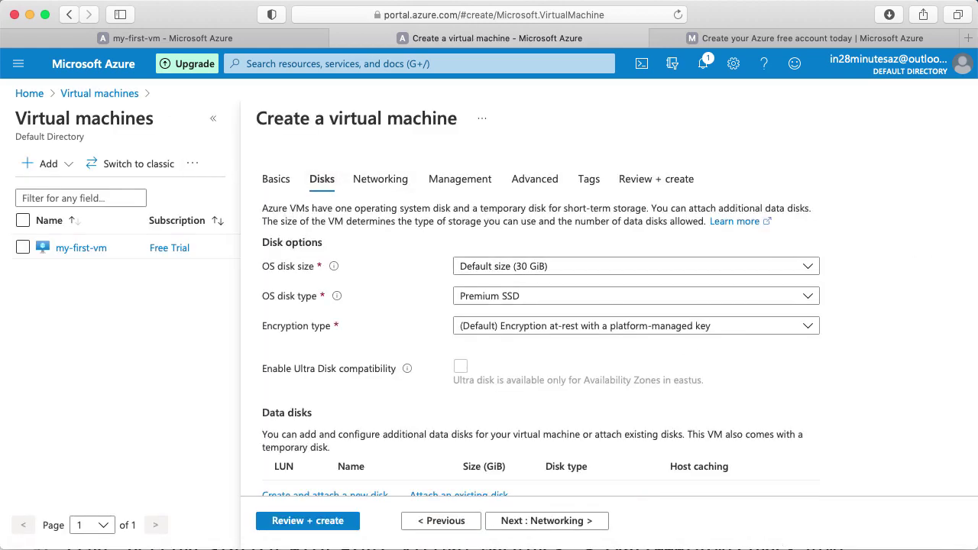
pyautogui.scroll(-1, 575, 242)
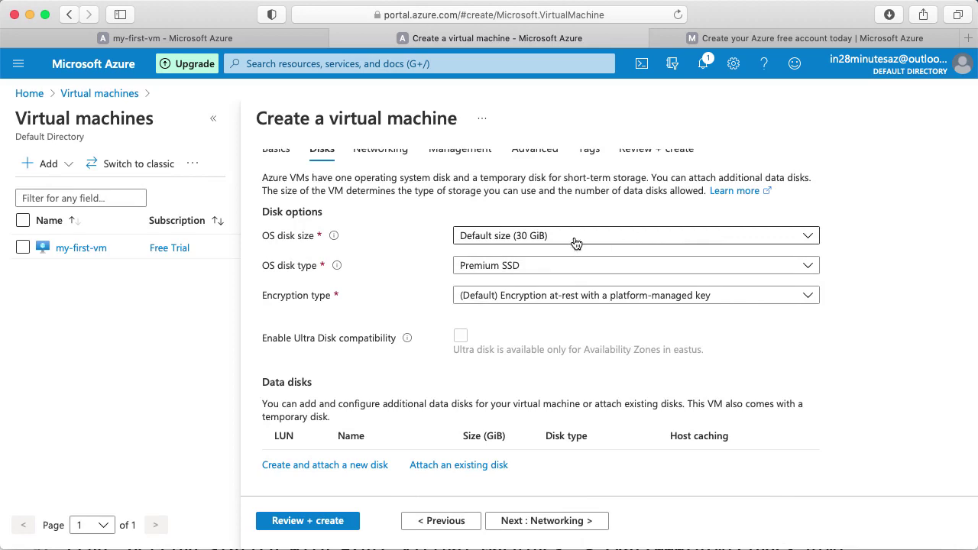
pyautogui.scroll(-1, 442, 385)
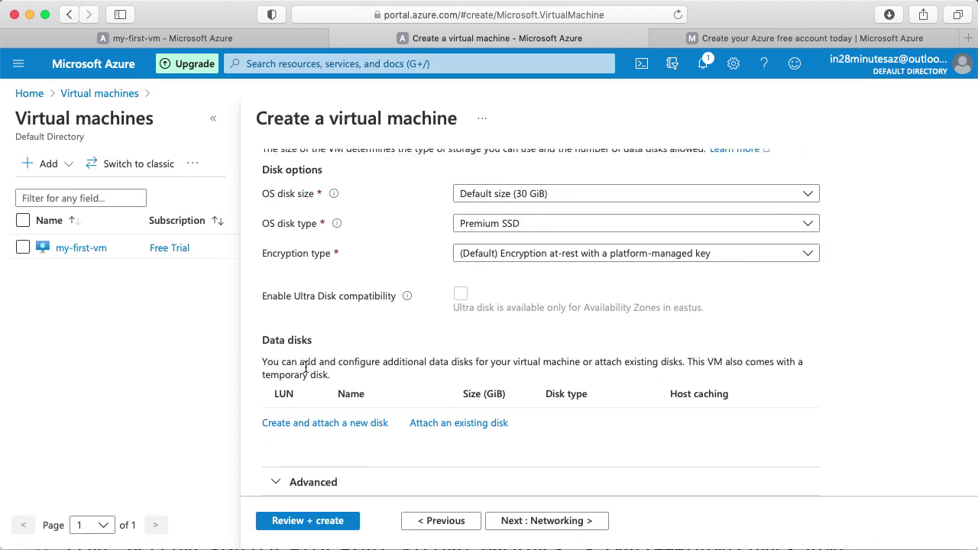
pyautogui.scroll(2, 306, 368)
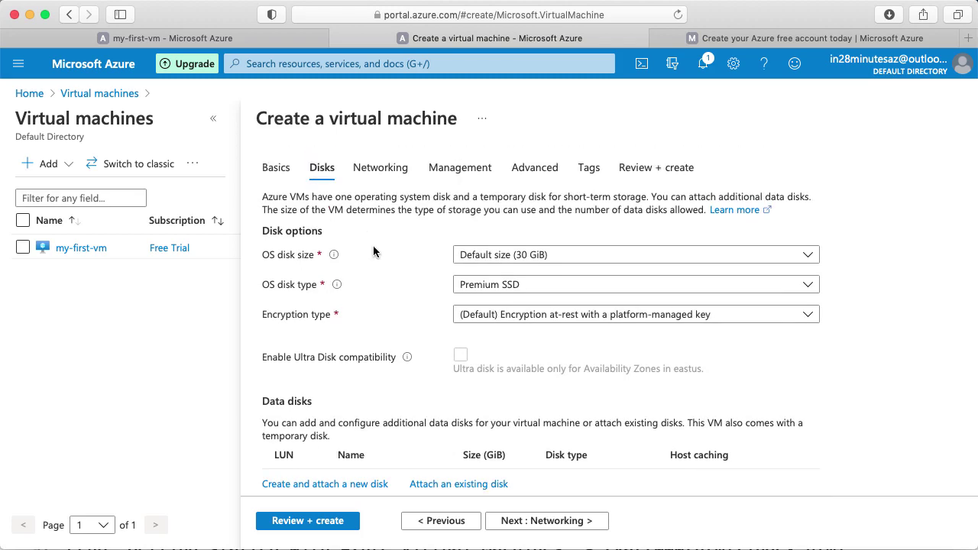
pyautogui.scroll(-2, 359, 248)
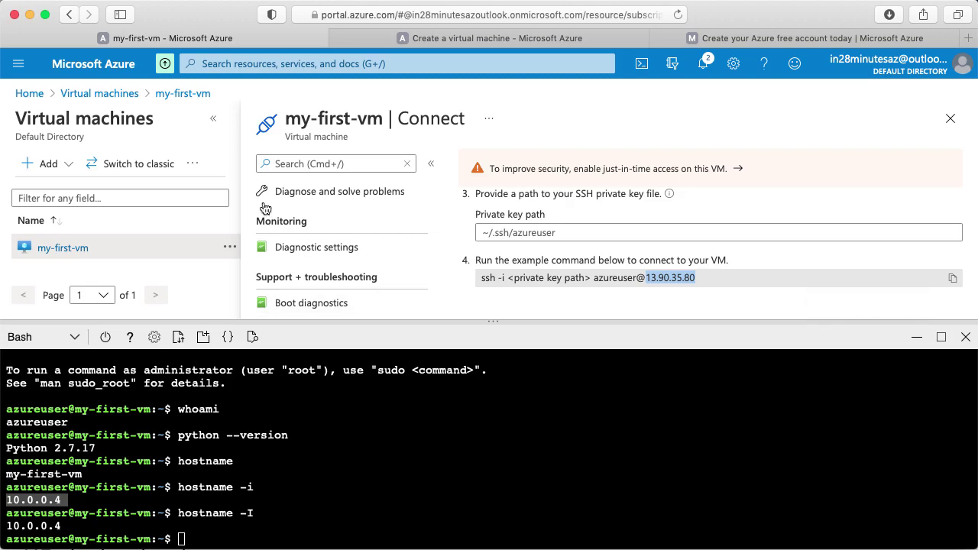
# Step: Run whoami in the Cloud Shell session connected to my-first-vm
pyautogui.click(244, 541)
pyautogui.write('who')
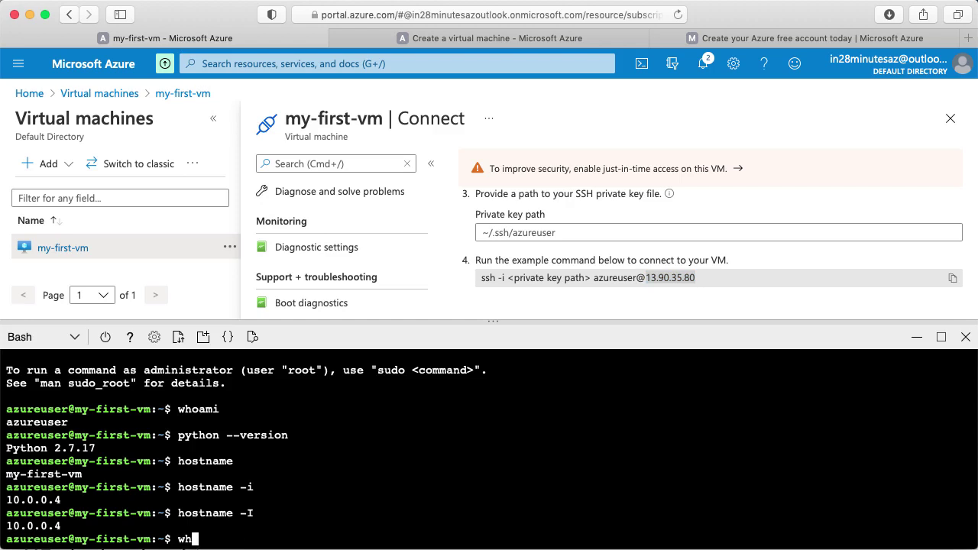
pyautogui.write('ami')
pyautogui.press('Return')
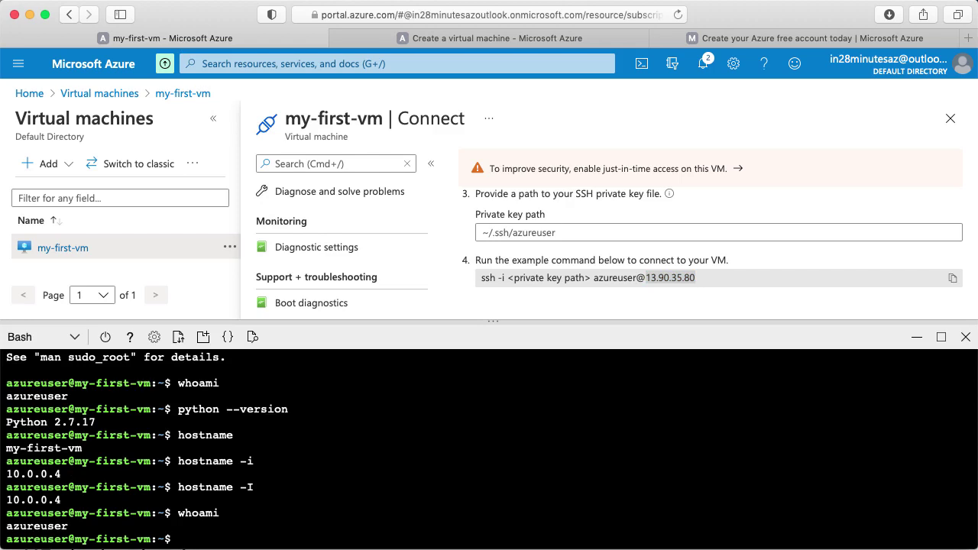
# Step: Maximize the Cloud Shell pane and set its text size to Large
pyautogui.click(940, 343)
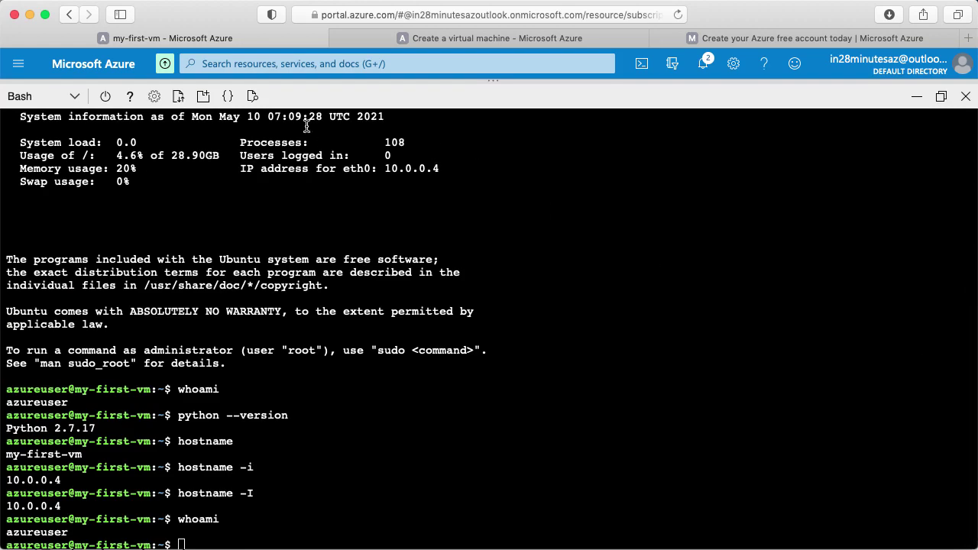
pyautogui.click(155, 96)
pyautogui.moveTo(194, 127)
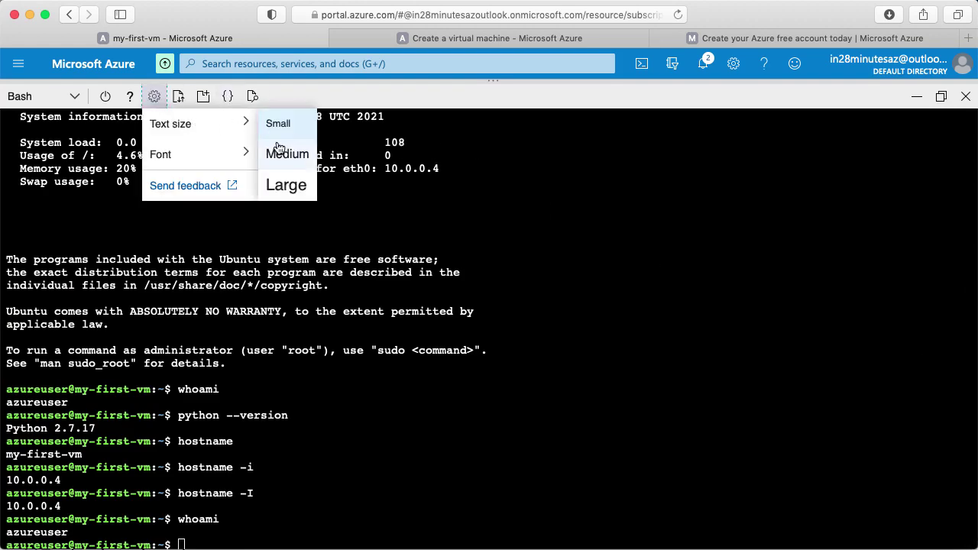
pyautogui.click(283, 188)
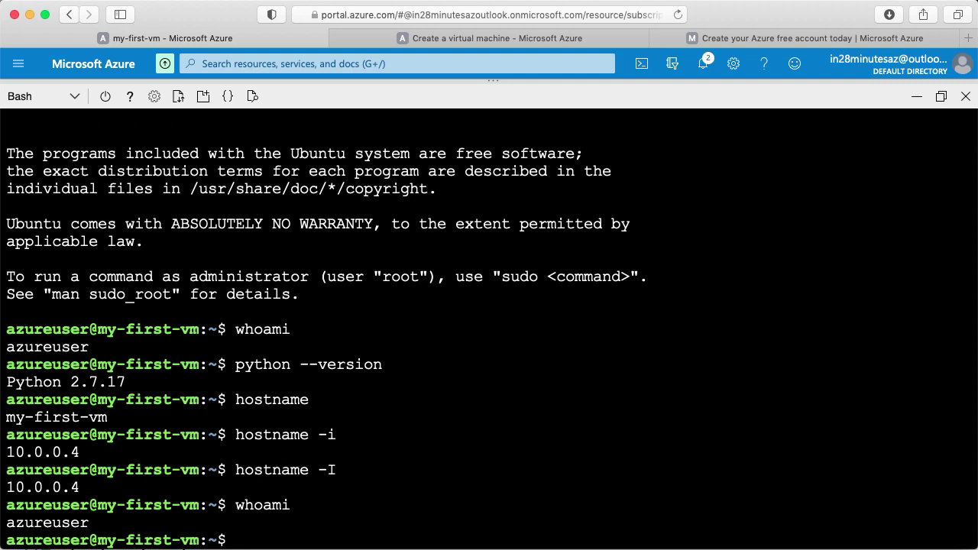
# Step: Clear the VM's terminal and enter the sudo su command copied from the Useful Commands slide at the prompt
pyautogui.write('clear')
pyautogui.press('Return')
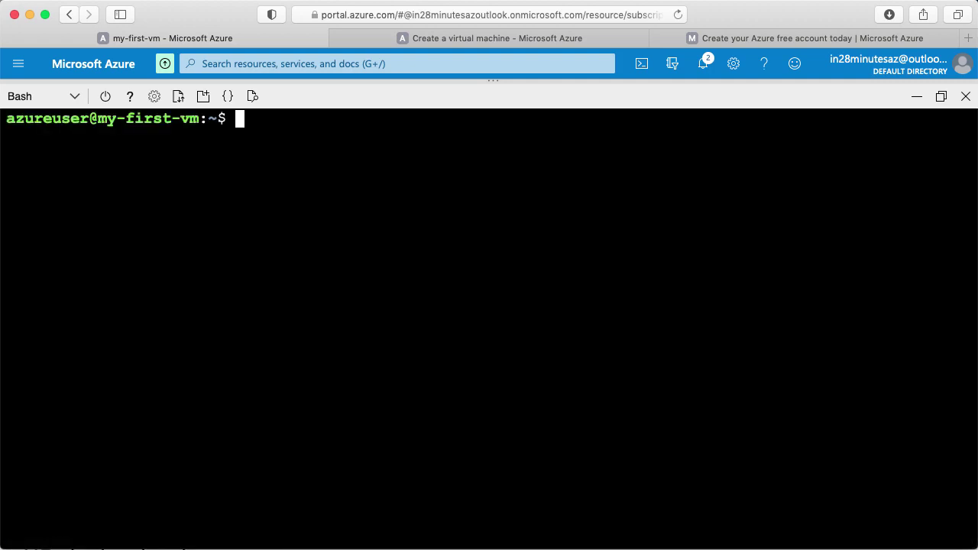
pyautogui.hotkey('ctrl', 'Right')
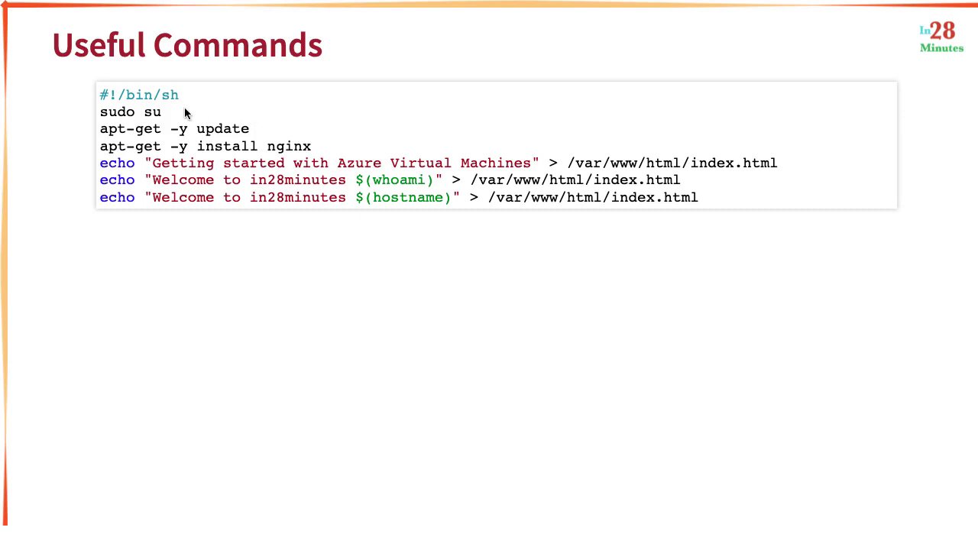
pyautogui.moveTo(185, 112); pyautogui.dragTo(100, 116)
pyautogui.press('super+c')
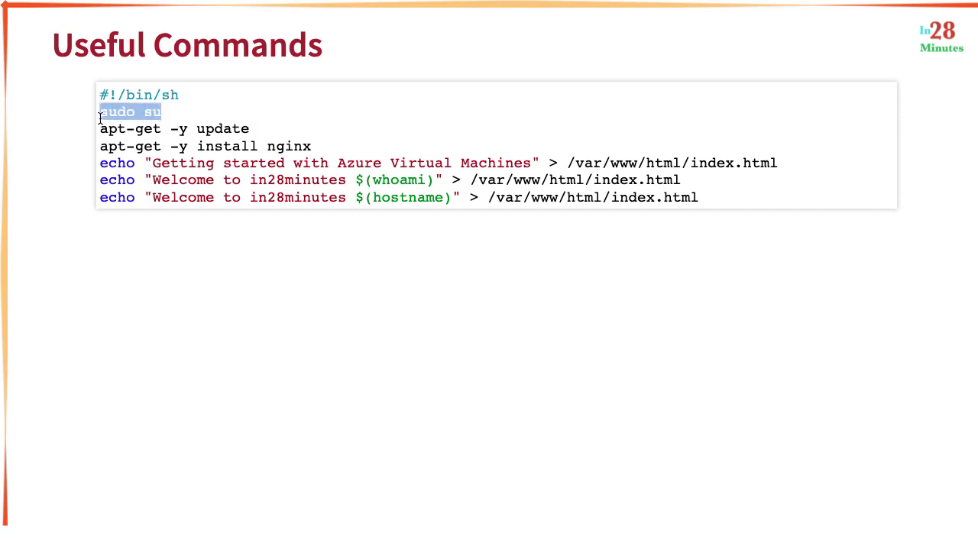
pyautogui.hotkey('ctrl', 'Left')
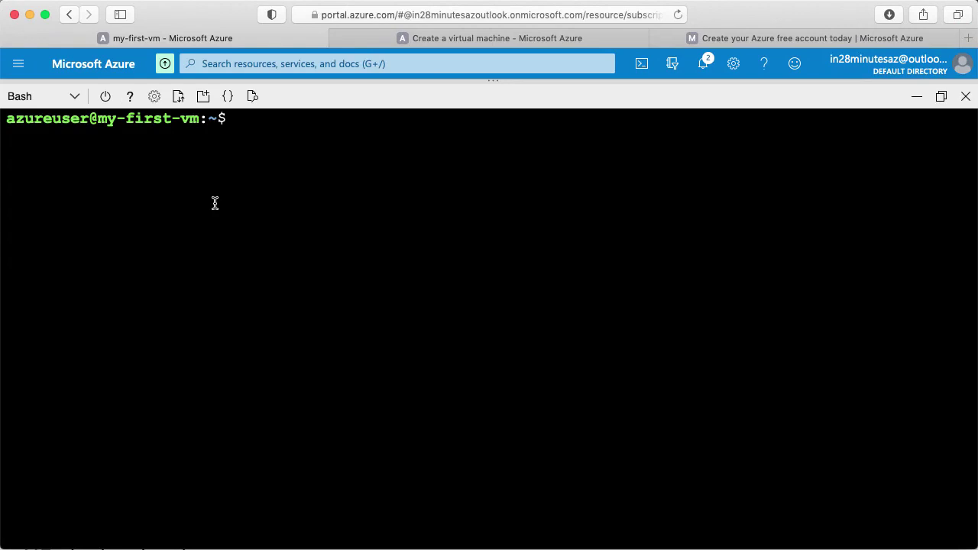
pyautogui.press('super+v')
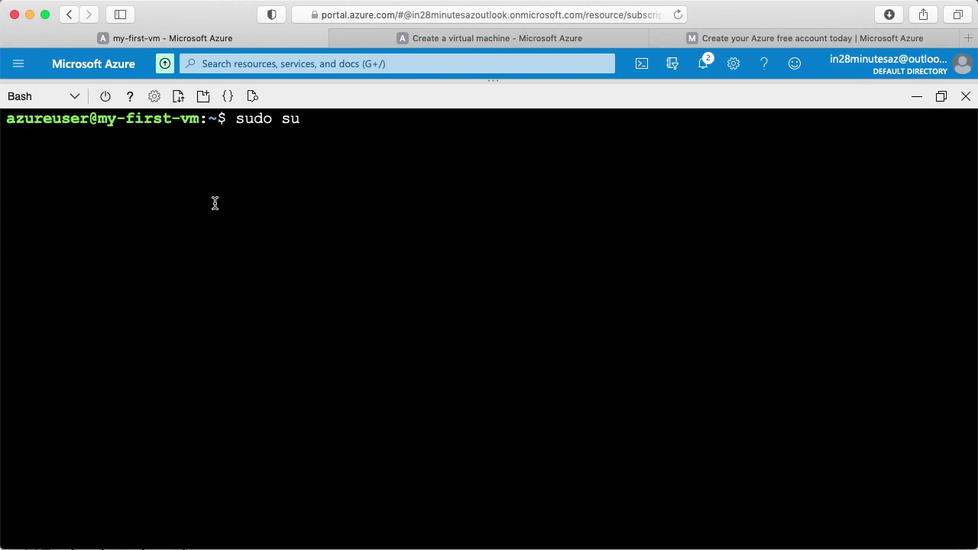
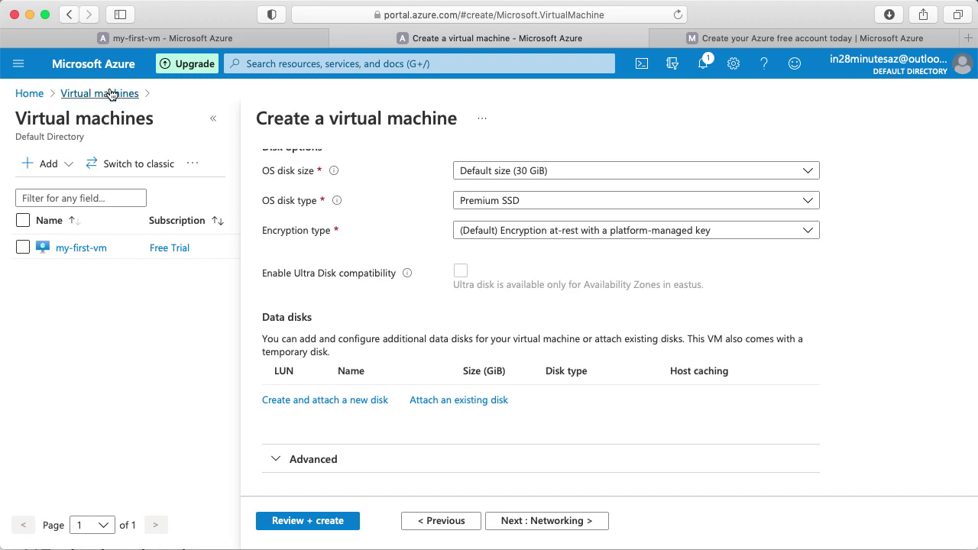
# Step: Go back to the Virtual machines list, copy my-first-vm's public IP address 13.90.35.80, and open it in a new browser tab
pyautogui.click(109, 94)
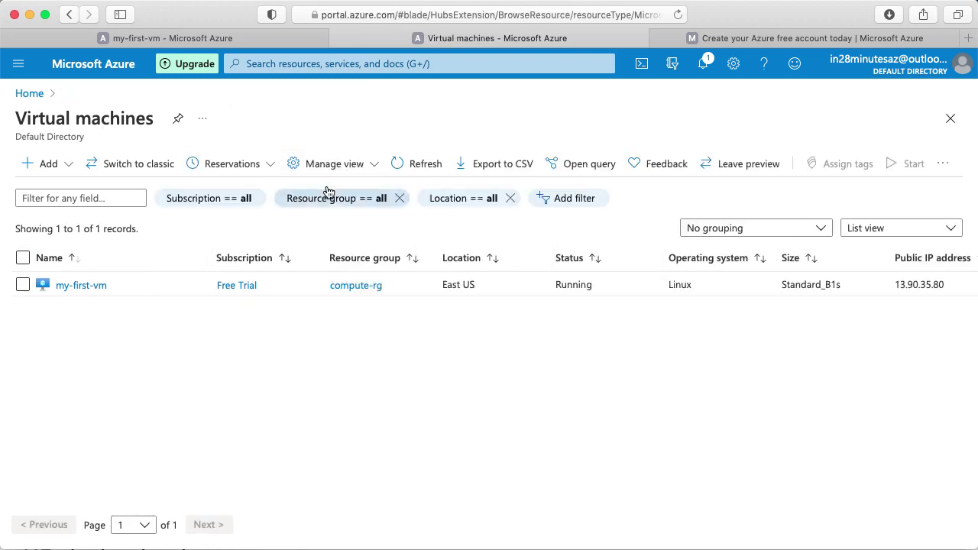
pyautogui.click(189, 39)
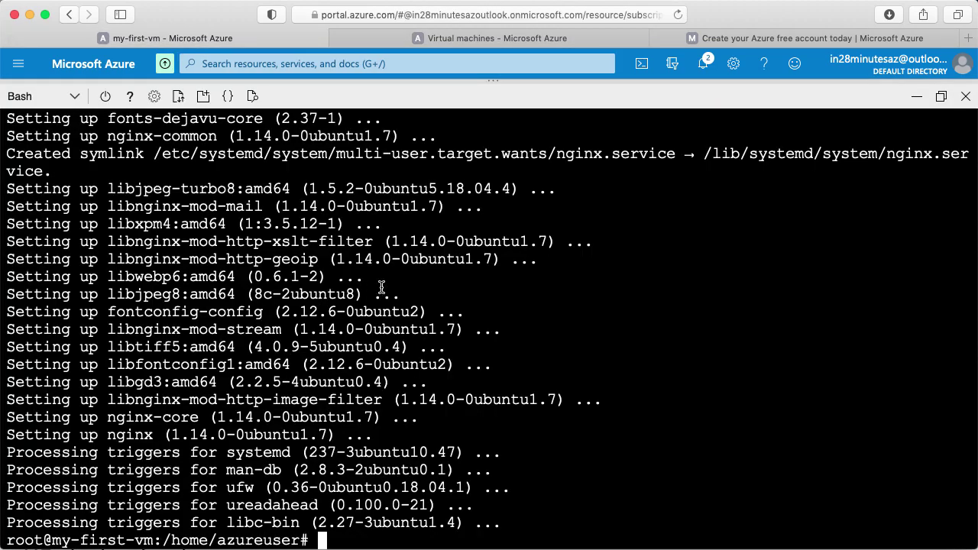
pyautogui.click(447, 36)
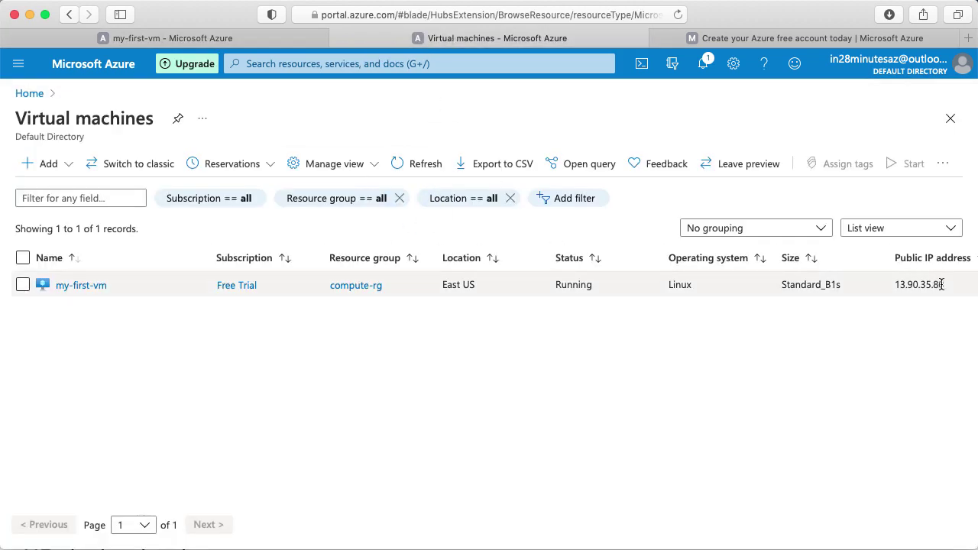
pyautogui.moveTo(944, 284); pyautogui.dragTo(893, 284)
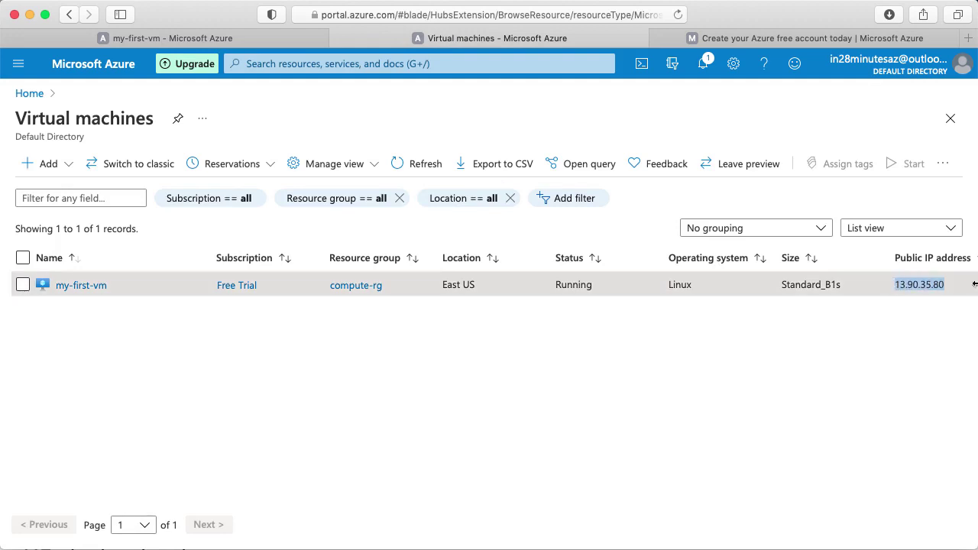
pyautogui.press('super+c')
pyautogui.press('super+t')
pyautogui.press('super+v')
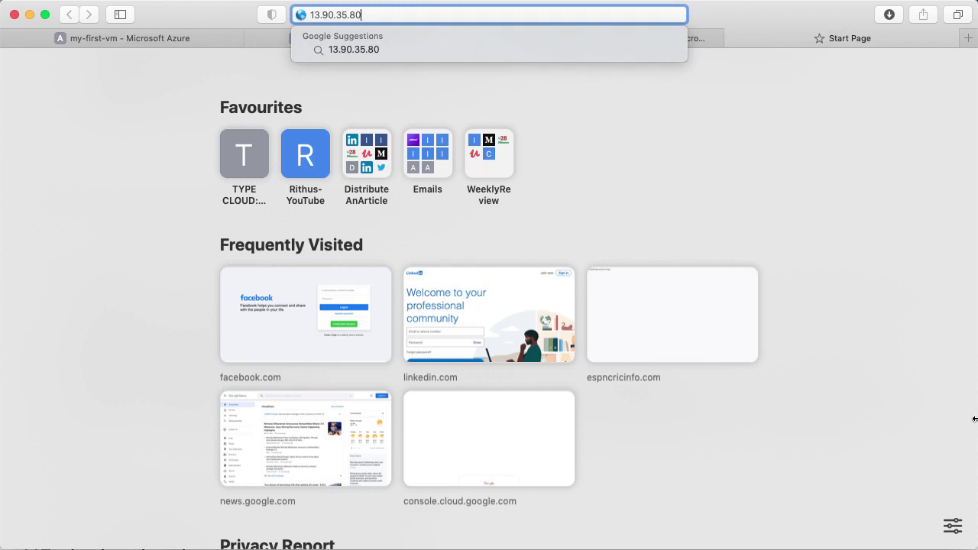
pyautogui.press('Return')
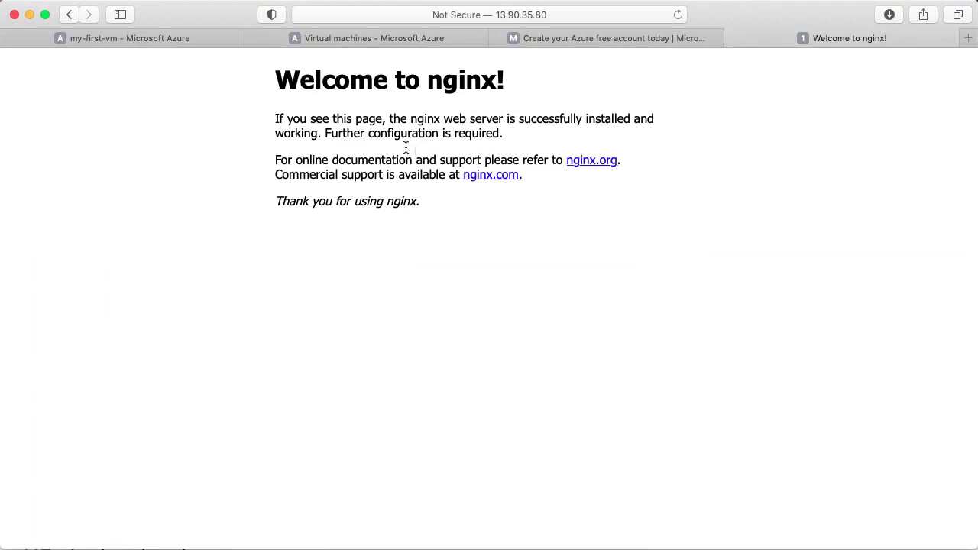
# Step: Return to the my-first-vm shell and run echo "Hello World"
pyautogui.click(167, 35)
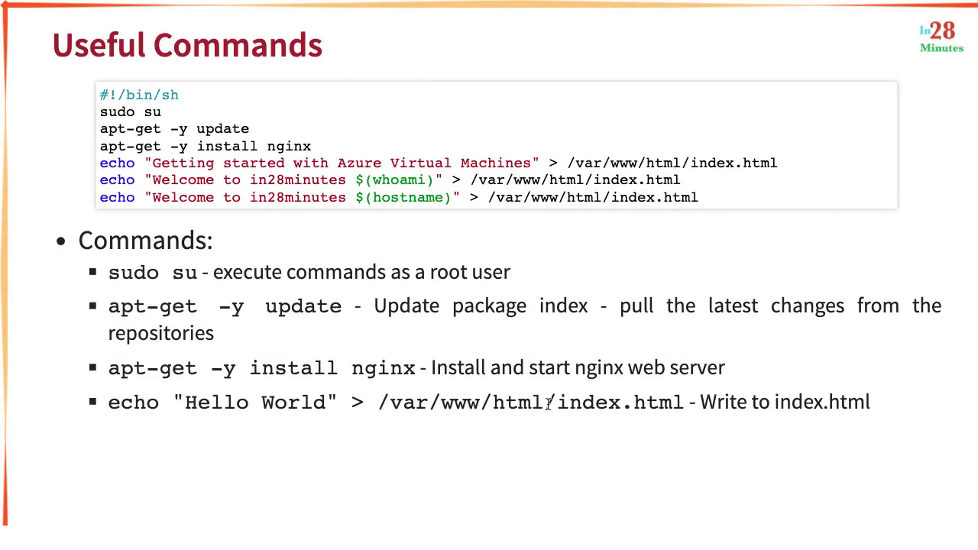
pyautogui.hotkey('ctrl', 'Left')
pyautogui.write('echo "Hello World"')
pyautogui.press('Return')
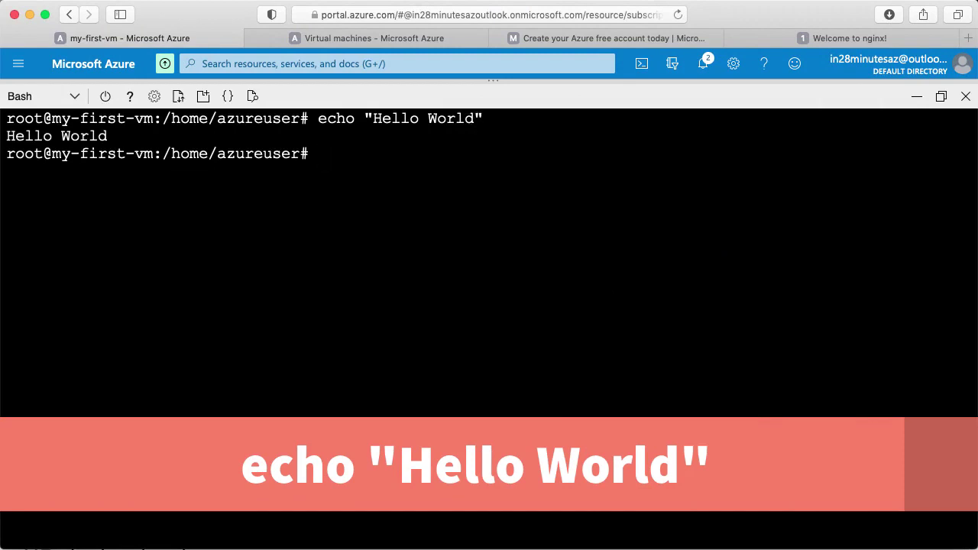
# Step: Redirect echo "Hello World" into /var/www/html/index.html and reload the VM's web page
pyautogui.press('Up')
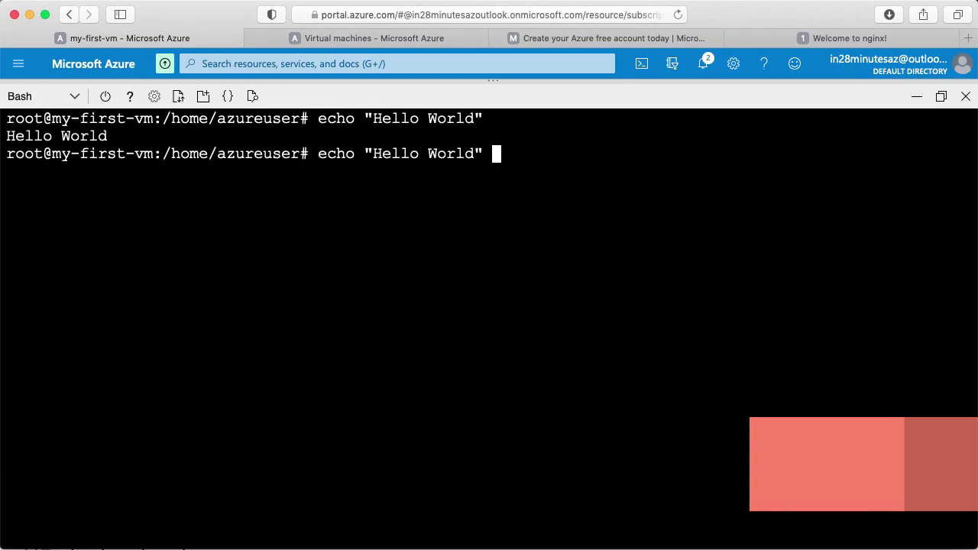
pyautogui.write('>')
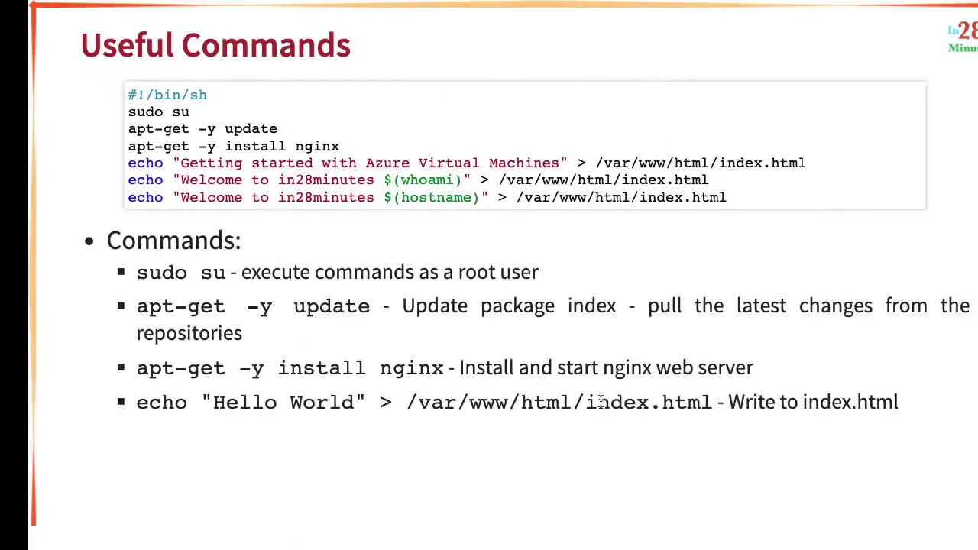
pyautogui.moveTo(384, 402); pyautogui.dragTo(680, 398)
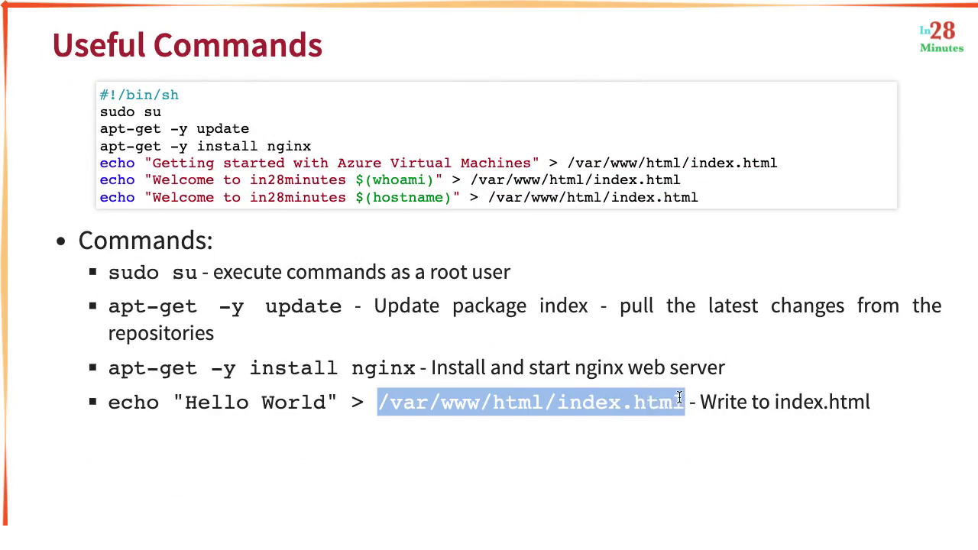
pyautogui.press('super+Tab')
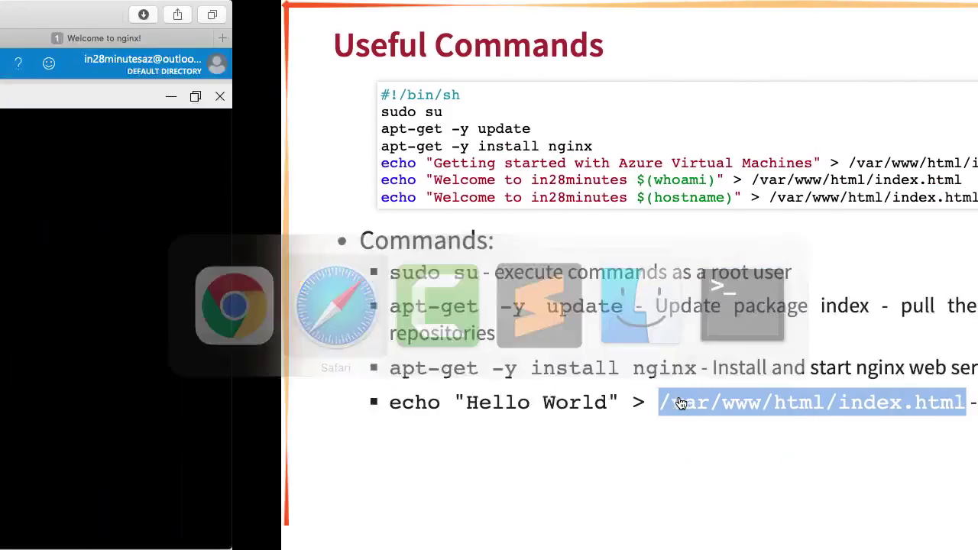
pyautogui.press('super+v')
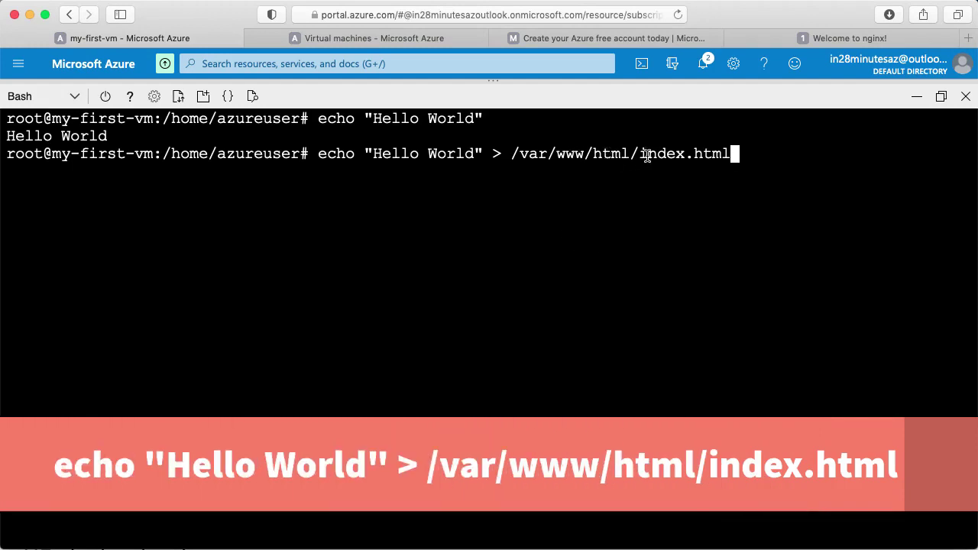
pyautogui.press('Return')
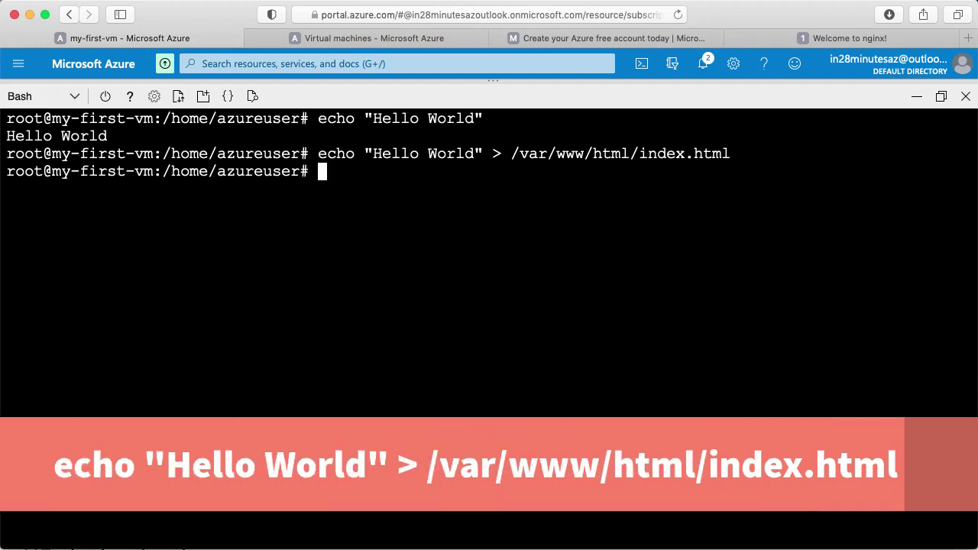
pyautogui.click(831, 34)
pyautogui.press('super+r')
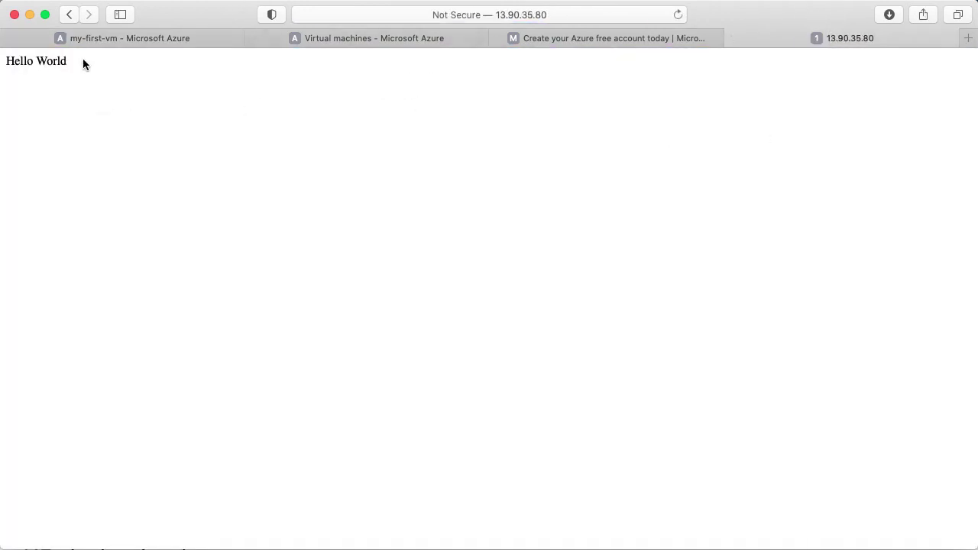
# Step: Rewrite /var/www/html/index.html with the text "Hello World from in28minutes" and reload the VM's web page
pyautogui.press('super+1')
pyautogui.press('Up')
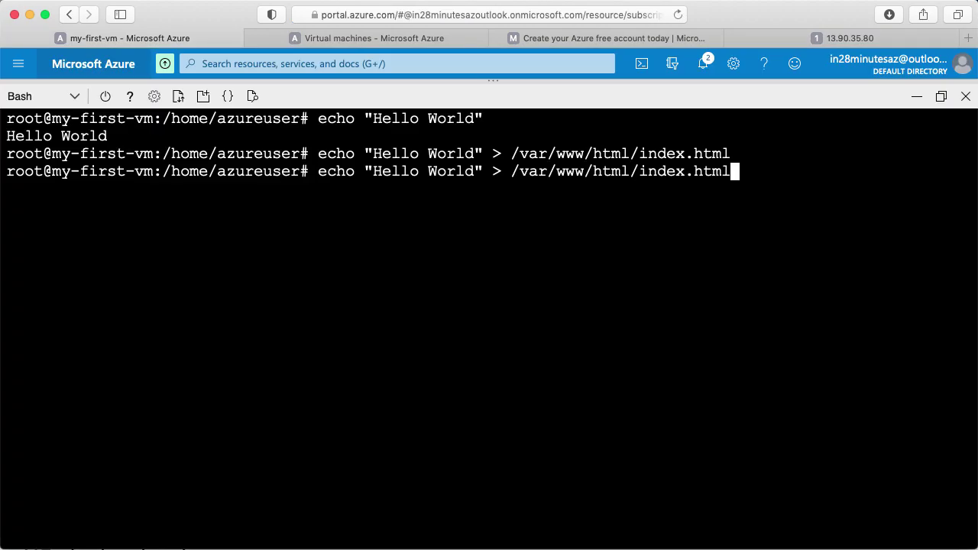
pyautogui.press('Left')
pyautogui.press('Left')
pyautogui.press('Left')
pyautogui.press('Left')
pyautogui.press('Left')
pyautogui.press('Left')
pyautogui.press('Left')
pyautogui.press('Left')
pyautogui.press('Left')
pyautogui.press('Left')
pyautogui.press('Left')
pyautogui.press('Left')
pyautogui.press('Left')
pyautogui.press('Left')
pyautogui.press('Left')
pyautogui.press('Left')
pyautogui.press('Left')
pyautogui.press('Left')
pyautogui.press('Left')
pyautogui.press('Left')
pyautogui.press('Left')
pyautogui.press('Left')
pyautogui.press('Left')
pyautogui.press('Left')
pyautogui.press('Left')
pyautogui.press('Left')
pyautogui.press('Left')
pyautogui.press('Left')
pyautogui.write('from in28minut')
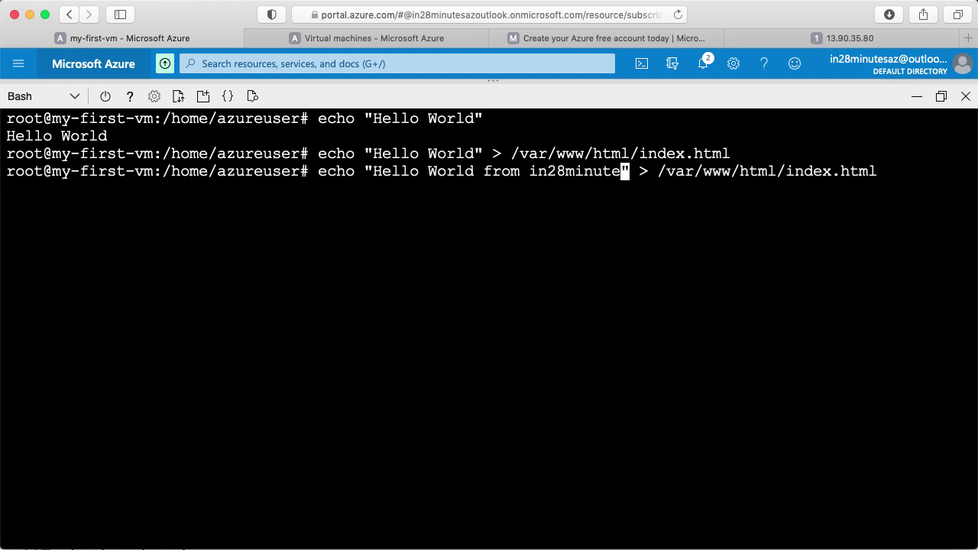
pyautogui.write('es')
pyautogui.press('Return')
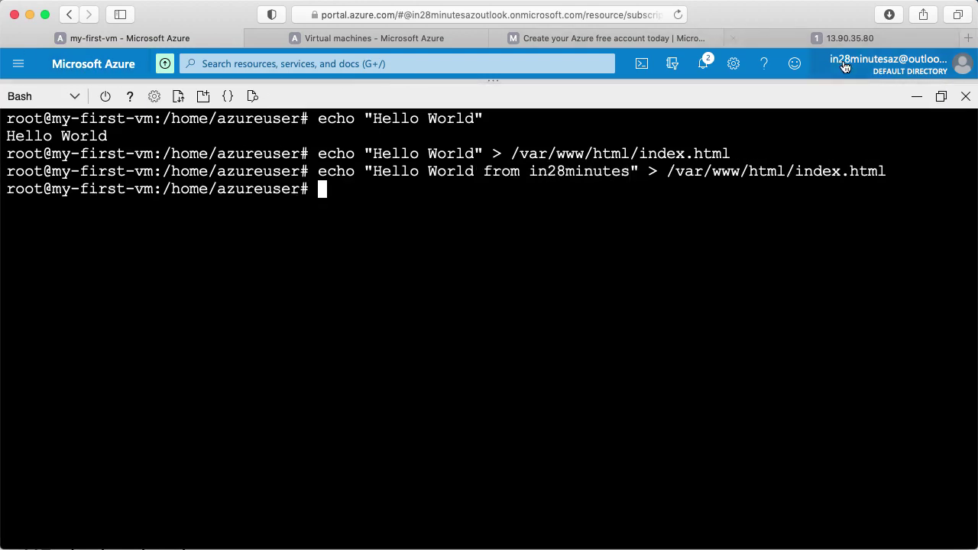
pyautogui.click(847, 37)
pyautogui.press('super+r')
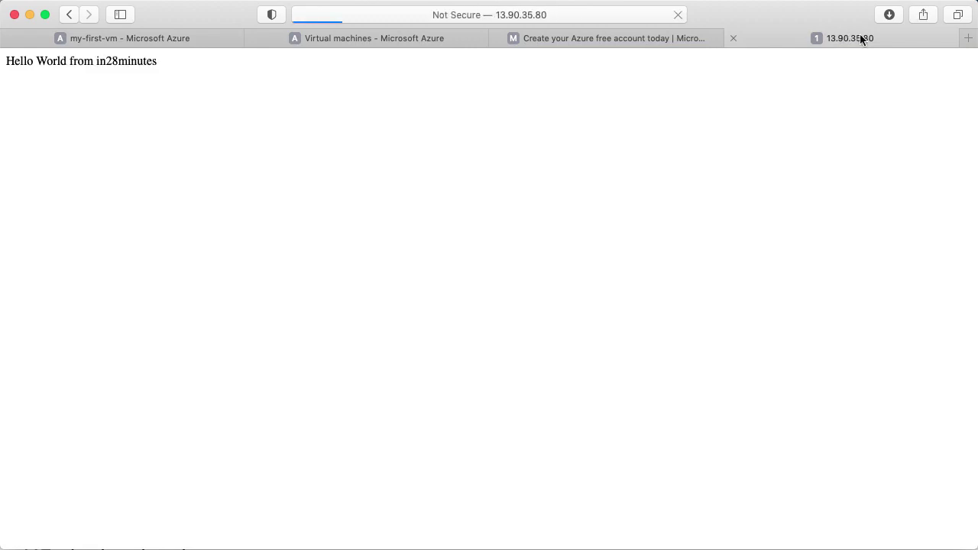
# Step: Clear the terminal and rerun the echo command that writes "Hello World from in28minutes" to /var/www/html/index.html
pyautogui.press('super+1')
pyautogui.press('Up')
pyautogui.press('Return')
pyautogui.press('Up')
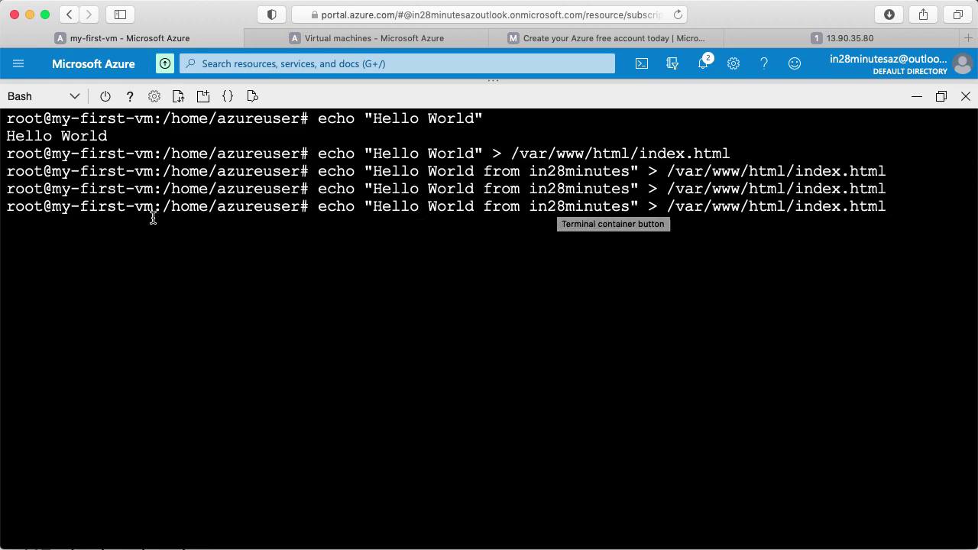
pyautogui.hotkey('ctrl', 'l')
pyautogui.press('Return')
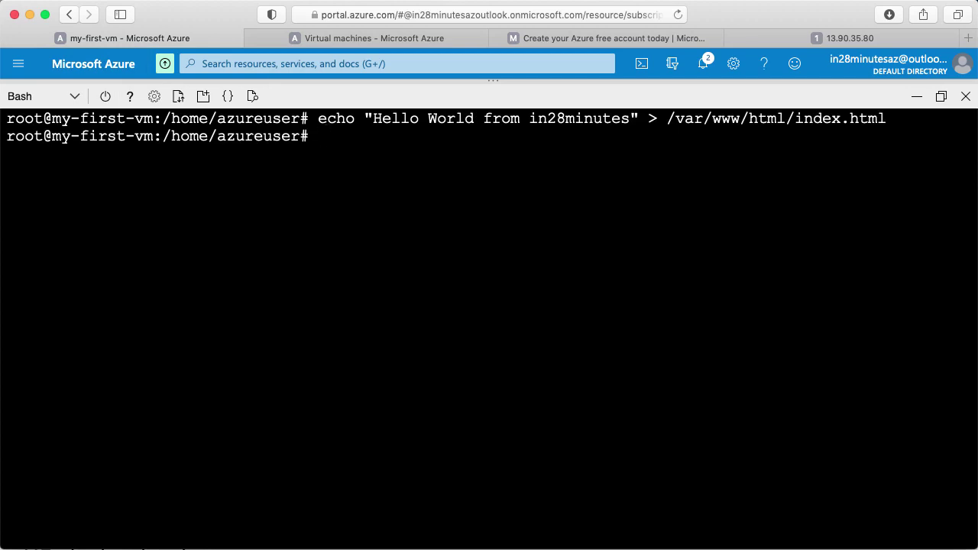
# Step: Run hostname and print the same value with echo "$(hostname)"
pyautogui.write('hostn')
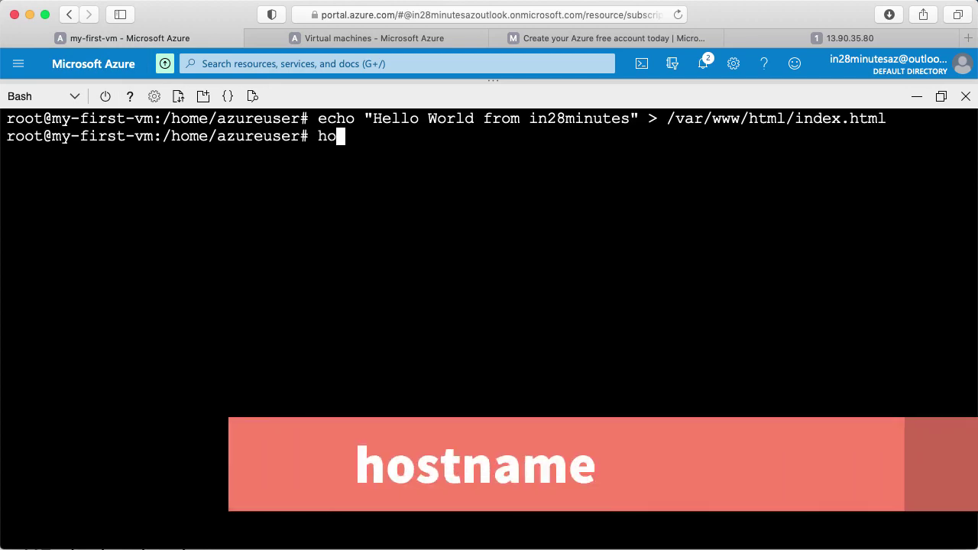
pyautogui.write('ame')
pyautogui.press('Return')
pyautogui.write('echo "')
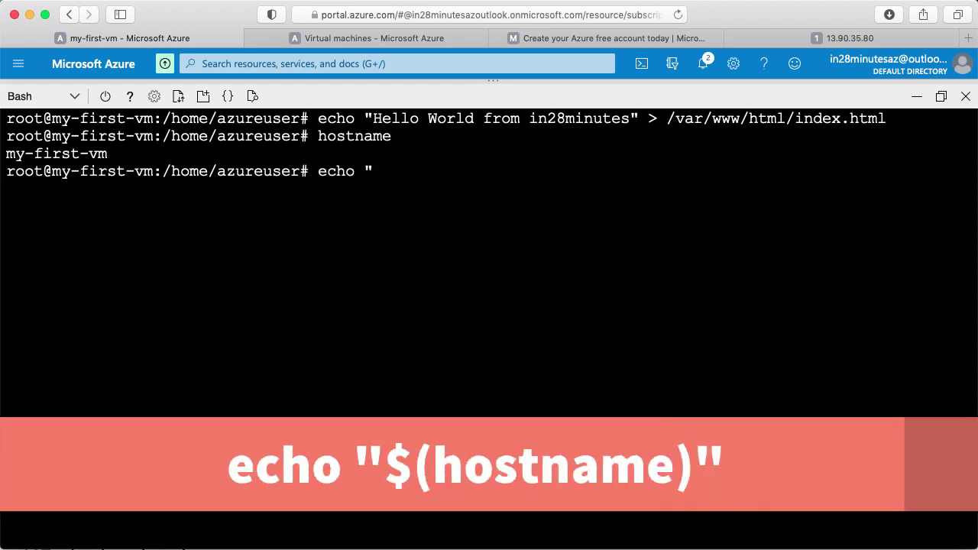
pyautogui.write('$(hostname)"')
pyautogui.press('Return')
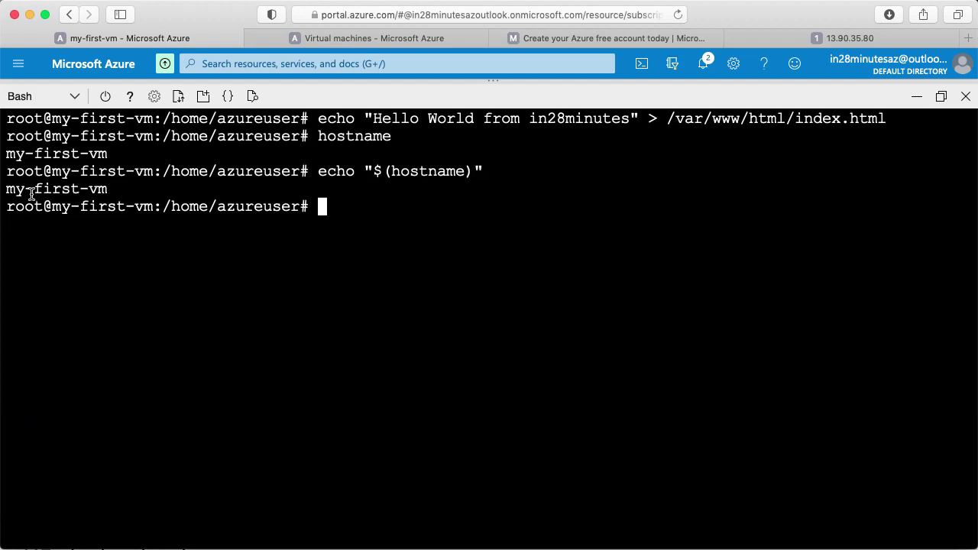
# Step: Extend the previous echo command to echo "Hello World from $(hostname)" and run it
pyautogui.press('Up')
pyautogui.press('Left')
pyautogui.press('Left')
pyautogui.press('Left')
pyautogui.press('Left')
pyautogui.press('Left')
pyautogui.press('Left')
pyautogui.press('Left')
pyautogui.press('Left')
pyautogui.press('Left')
pyautogui.press('Left')
pyautogui.press('Left')
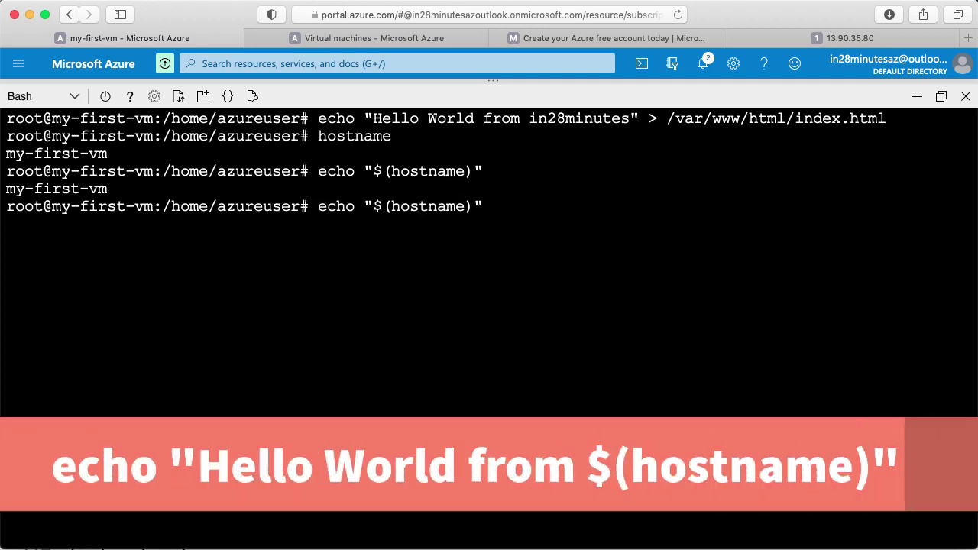
pyautogui.write('Hello Wor')
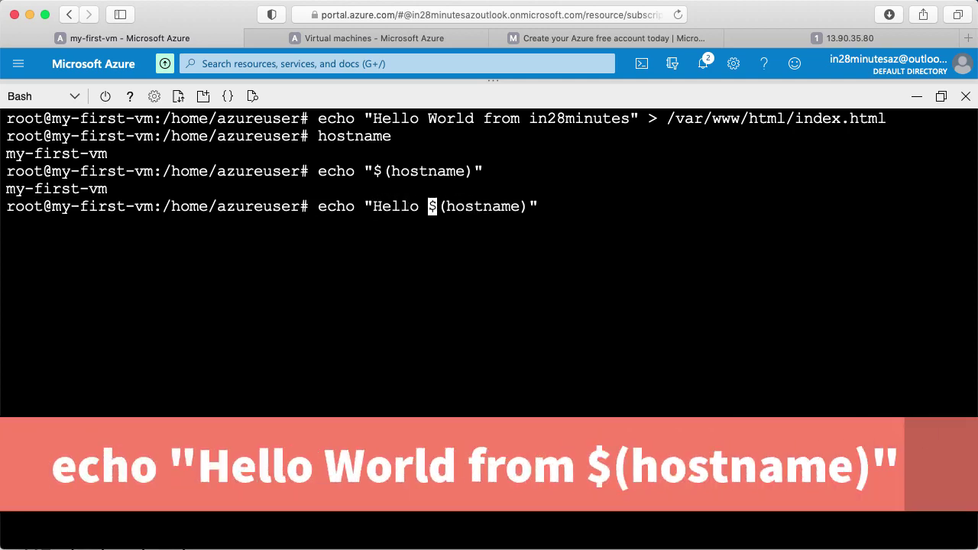
pyautogui.write('ld from')
pyautogui.press('Return')
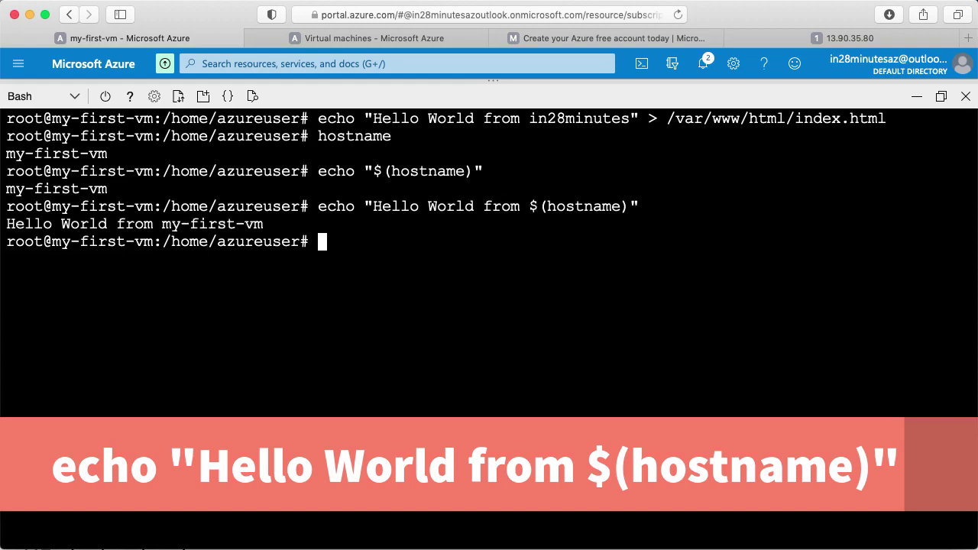
# Step: Redirect echo "Hello World from $(hostname)" into /var/www/html/index.html and reload the VM's web page
pyautogui.press('Up')
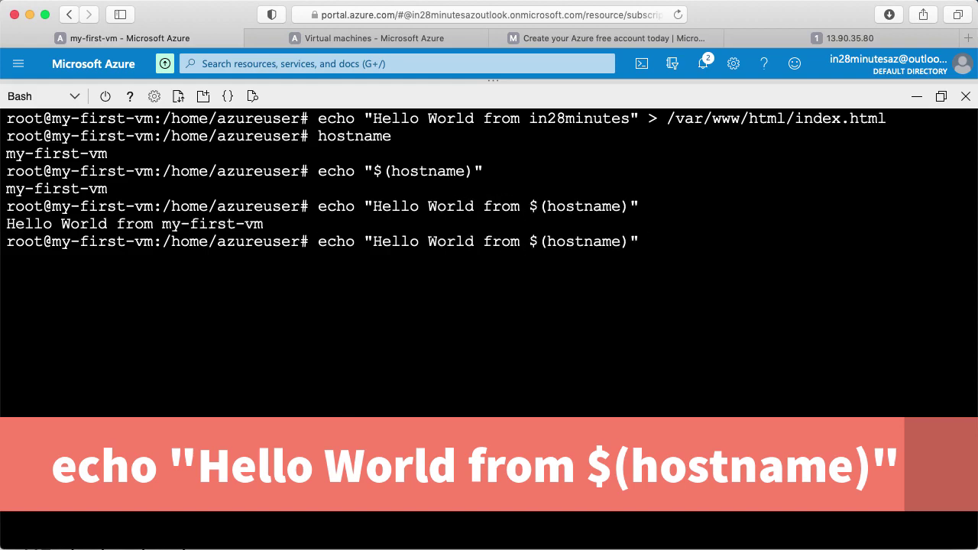
pyautogui.write('>')
pyautogui.moveTo(667, 119); pyautogui.dragTo(884, 118)
pyautogui.press('super+c')
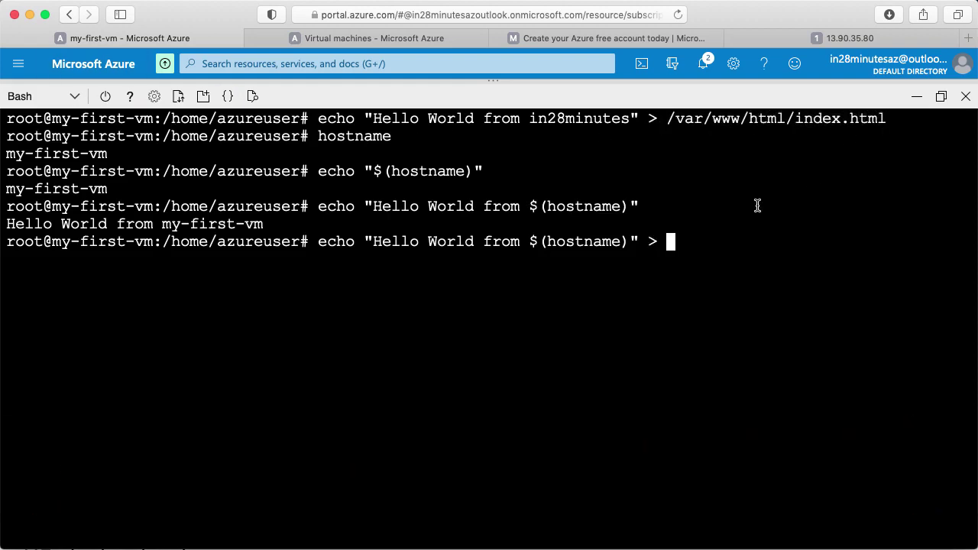
pyautogui.press('super+v')
pyautogui.press('Return')
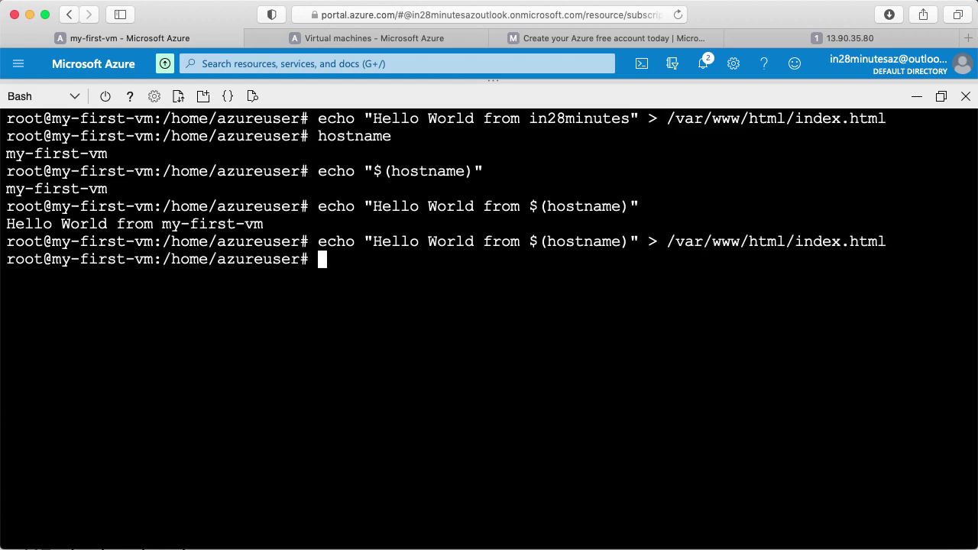
pyautogui.click(880, 38)
pyautogui.press('super+r')
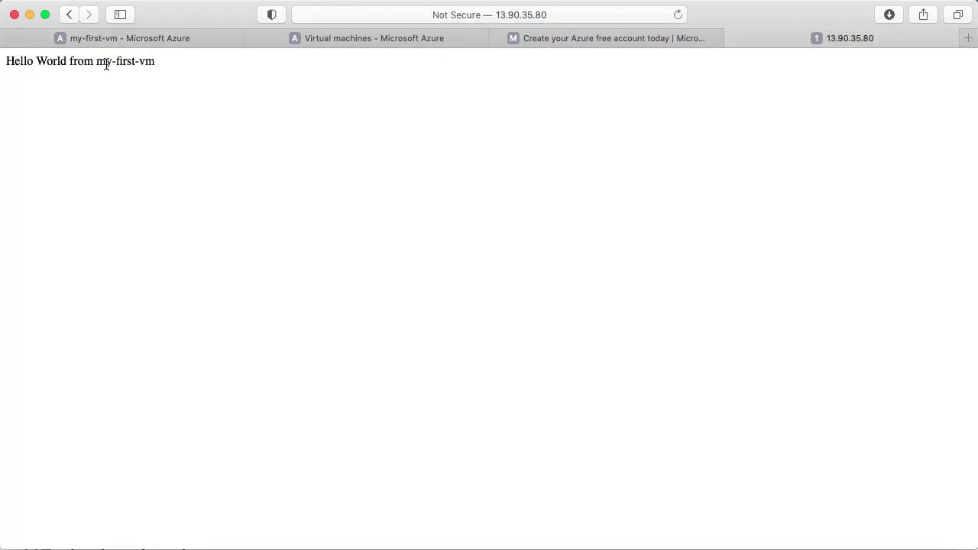
# Step: Start creating another virtual machine from the Virtual machines list and assign it to the existing resource group compute-rg
pyautogui.click(147, 40)
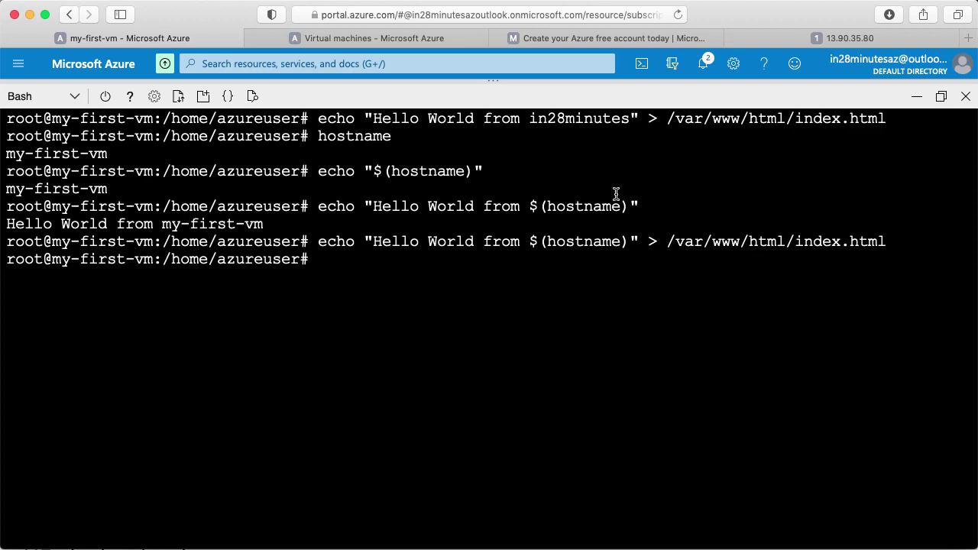
pyautogui.click(414, 40)
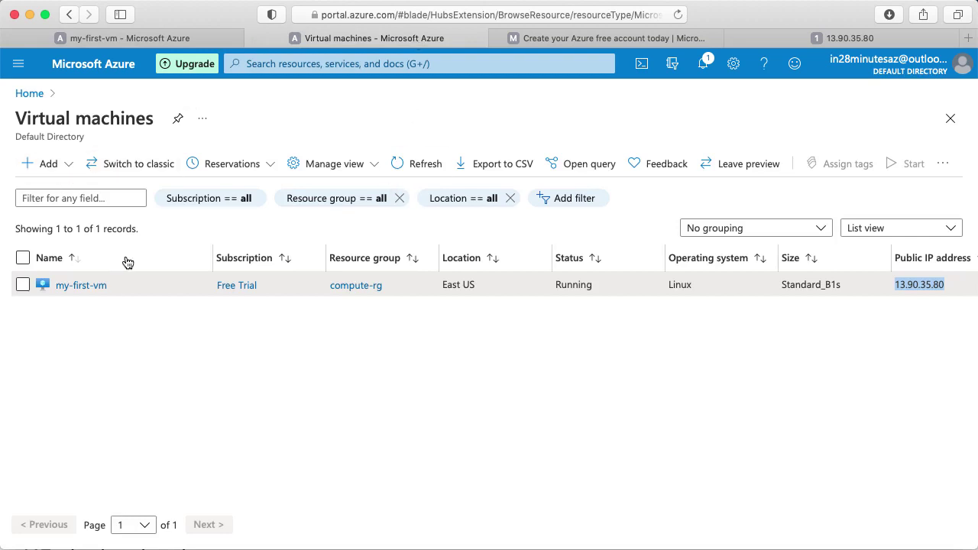
pyautogui.click(63, 165)
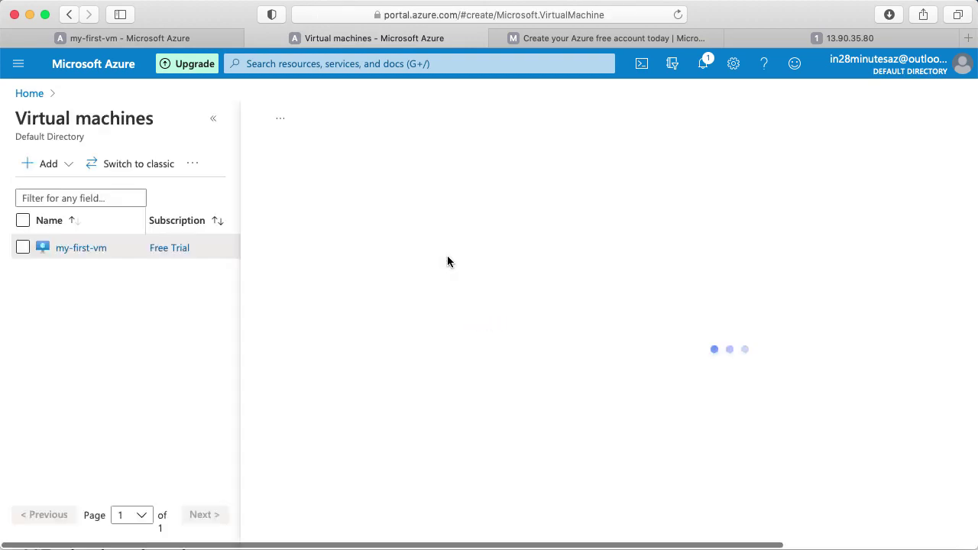
pyautogui.click(648, 361)
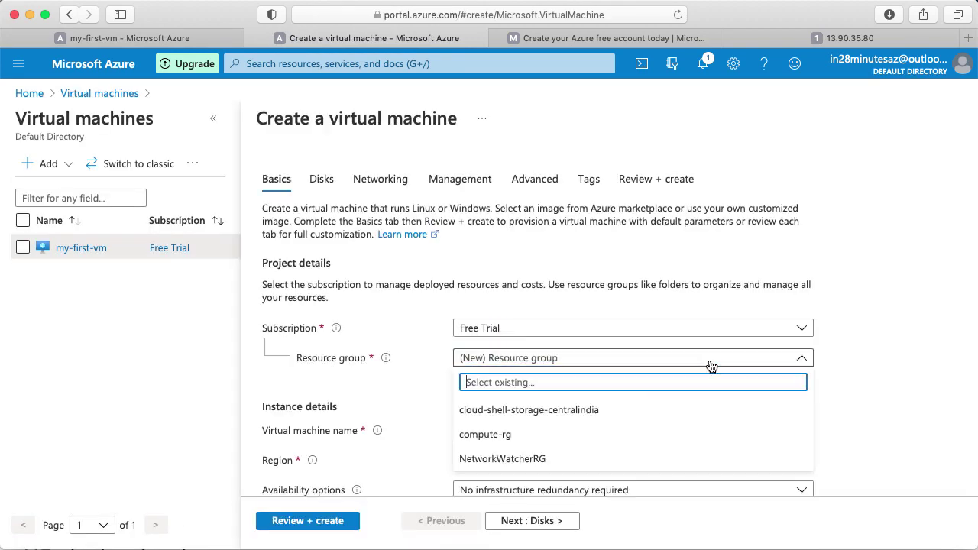
pyautogui.click(529, 441)
pyautogui.click(529, 435)
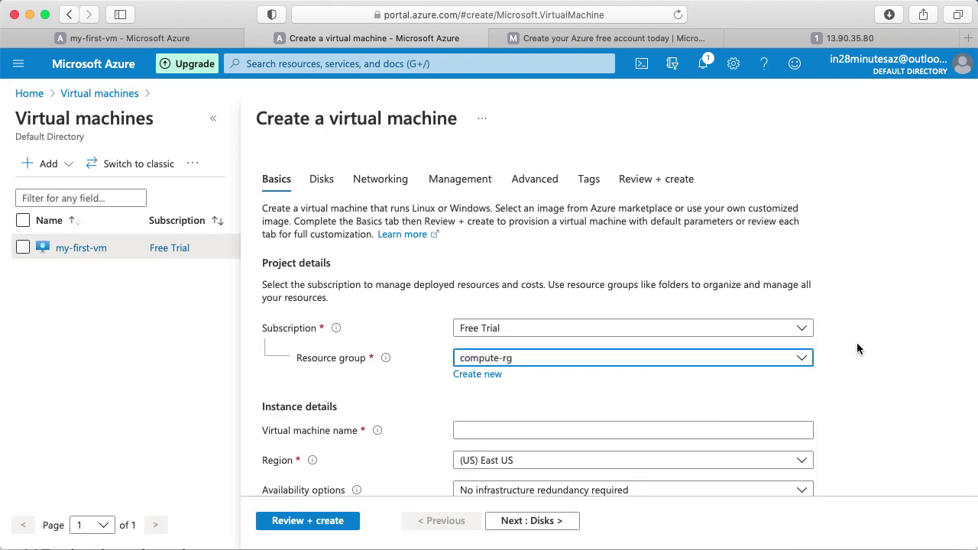
# Step: Name the new virtual machine my-second-vm
pyautogui.scroll(-3, 856, 348)
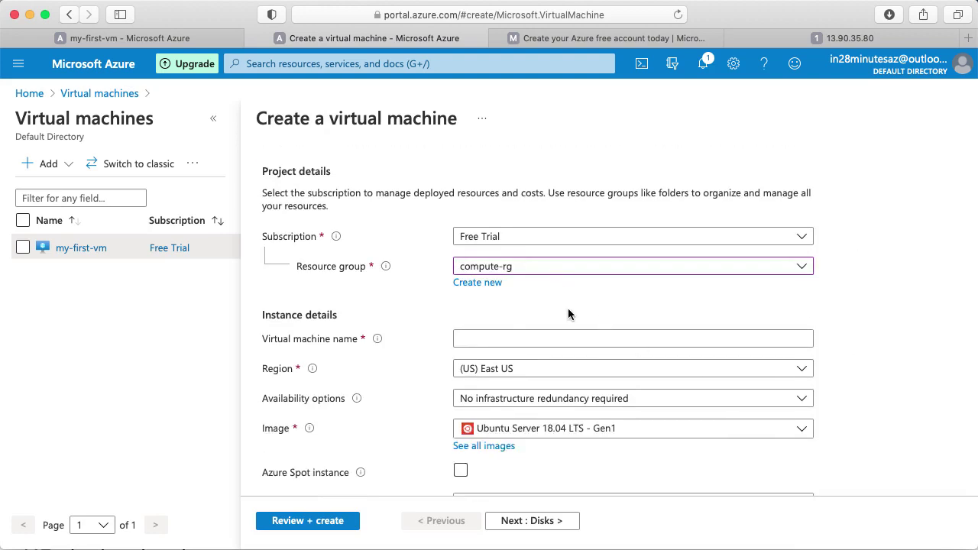
pyautogui.click(476, 339)
pyautogui.write('my-s')
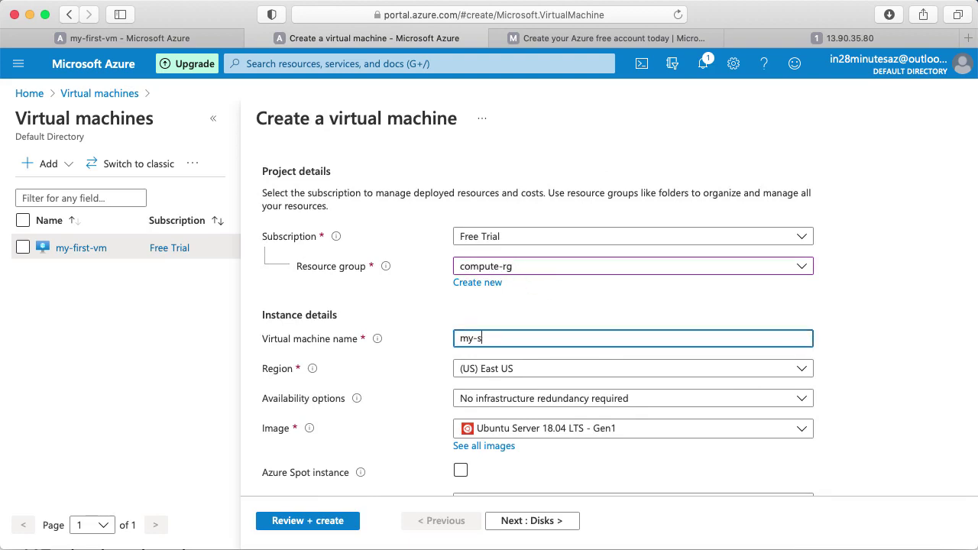
pyautogui.write('econd-vm')
pyautogui.click(855, 337)
pyautogui.scroll(-3, 854, 337)
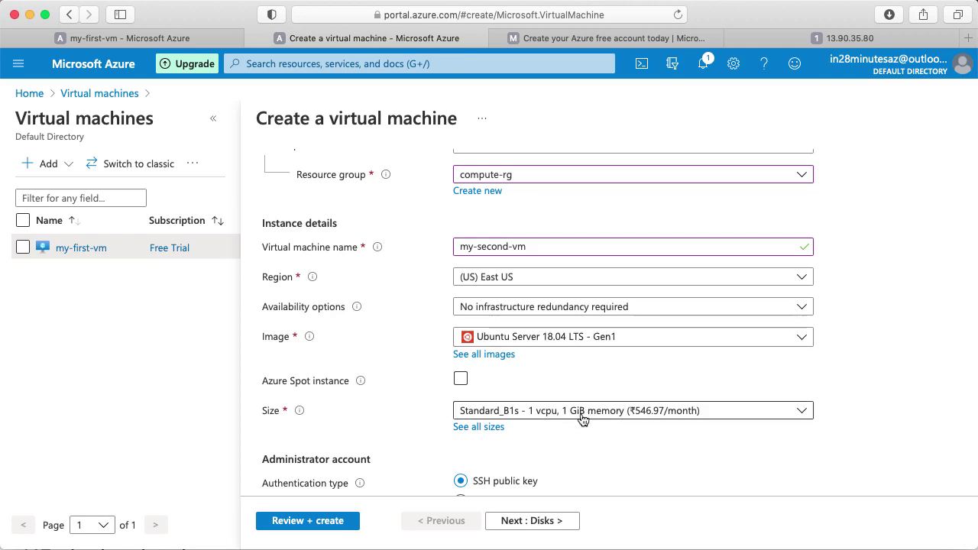
# Step: Set the SSH public key source to Use existing key stored in Azure and select the stored key my-first-vm_key
pyautogui.scroll(-5, 888, 416)
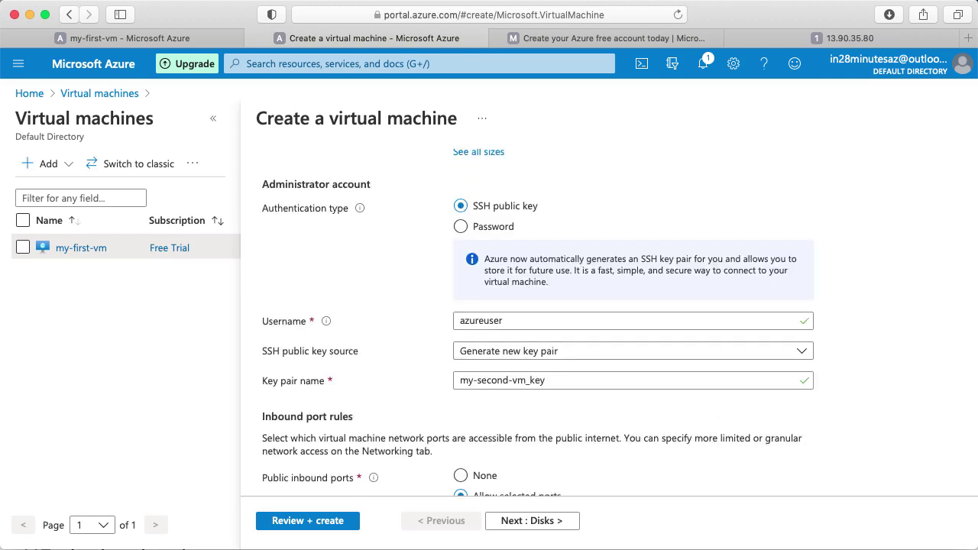
pyautogui.click(540, 359)
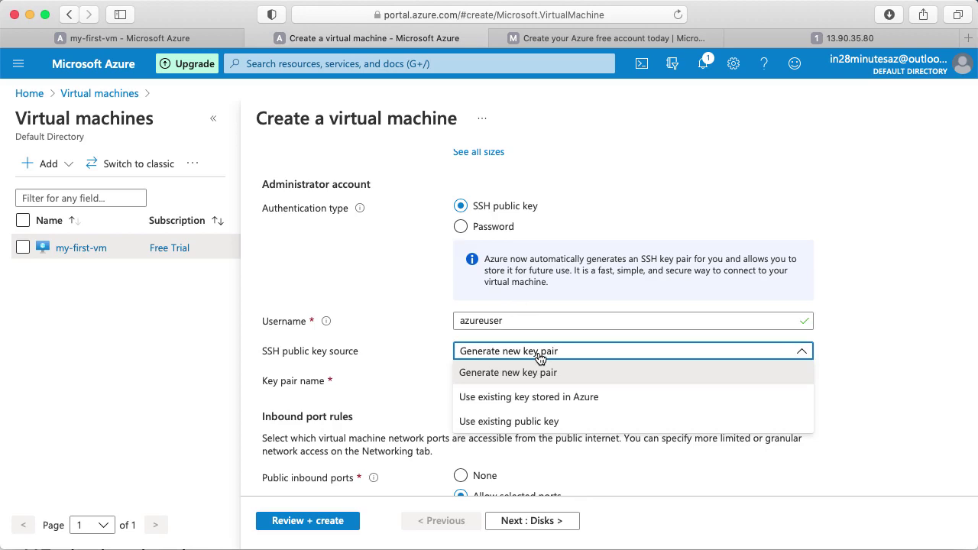
pyautogui.press('Up')
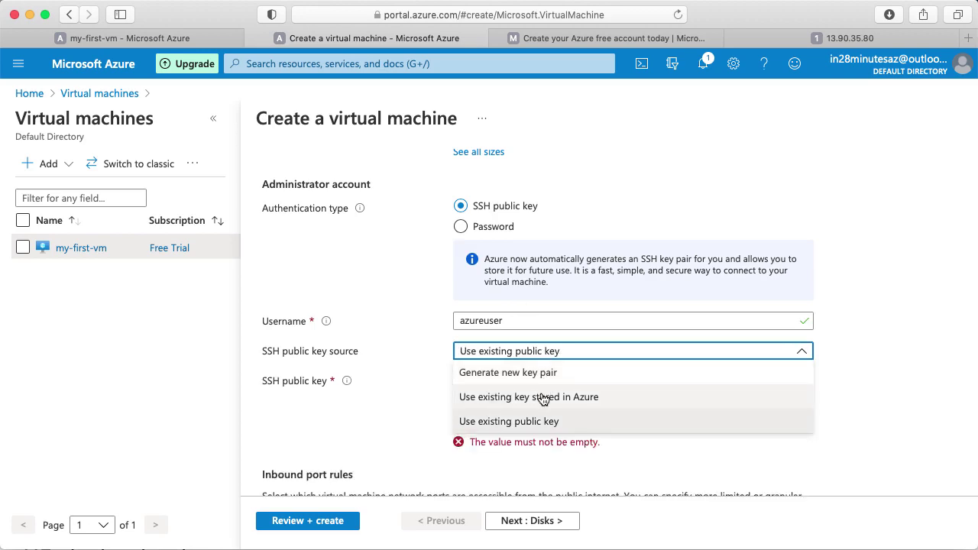
pyautogui.click(542, 399)
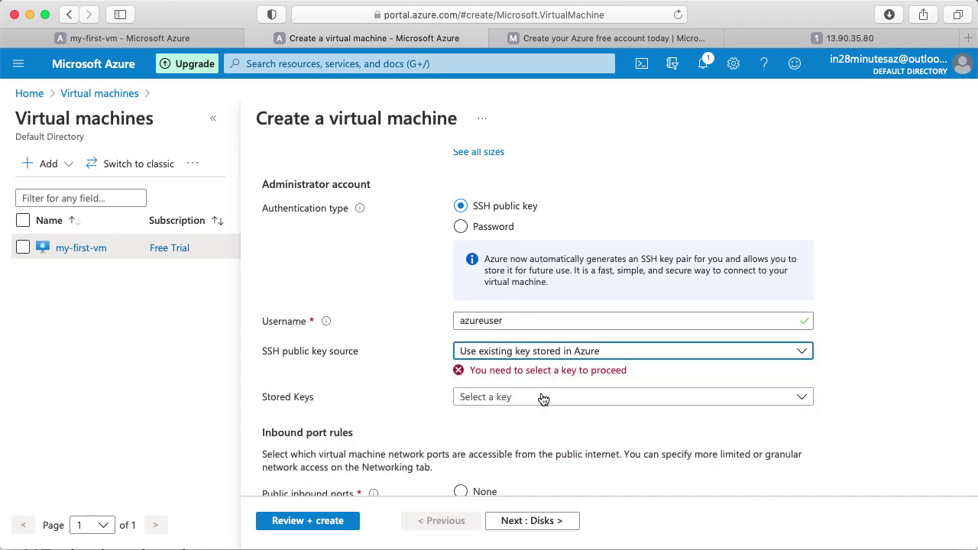
pyautogui.click(543, 399)
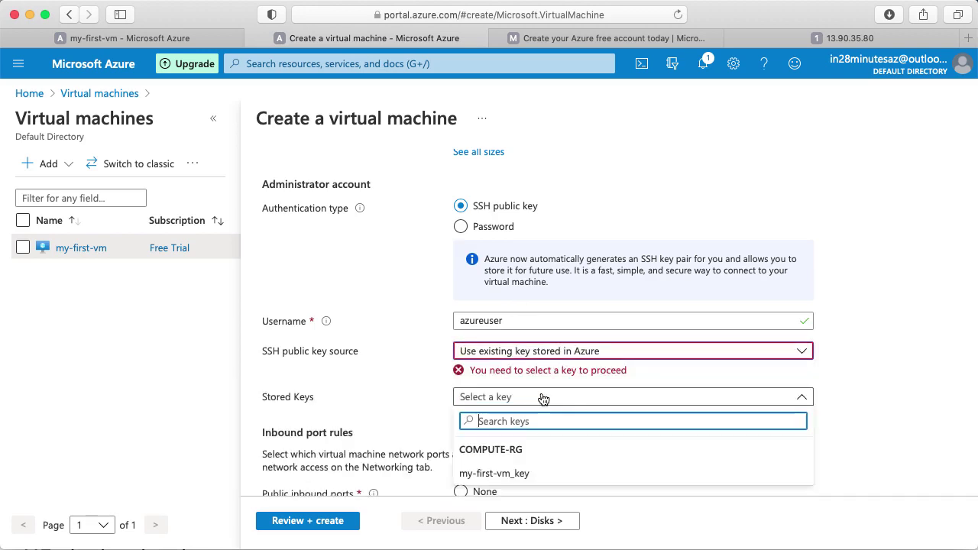
pyautogui.click(512, 475)
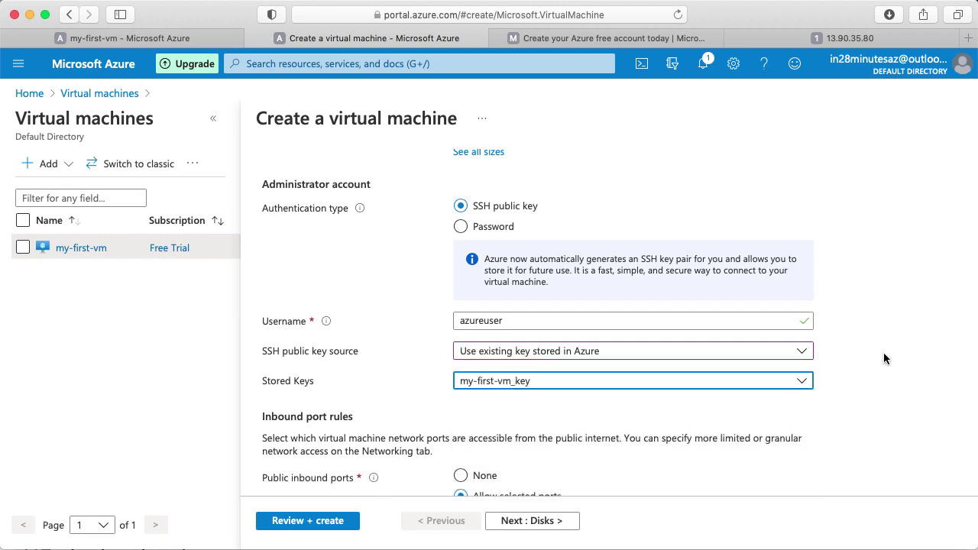
# Step: Allow HTTP (80) in addition to SSH (22) in the new VM's inbound port rules
pyautogui.scroll(-5, 877, 366)
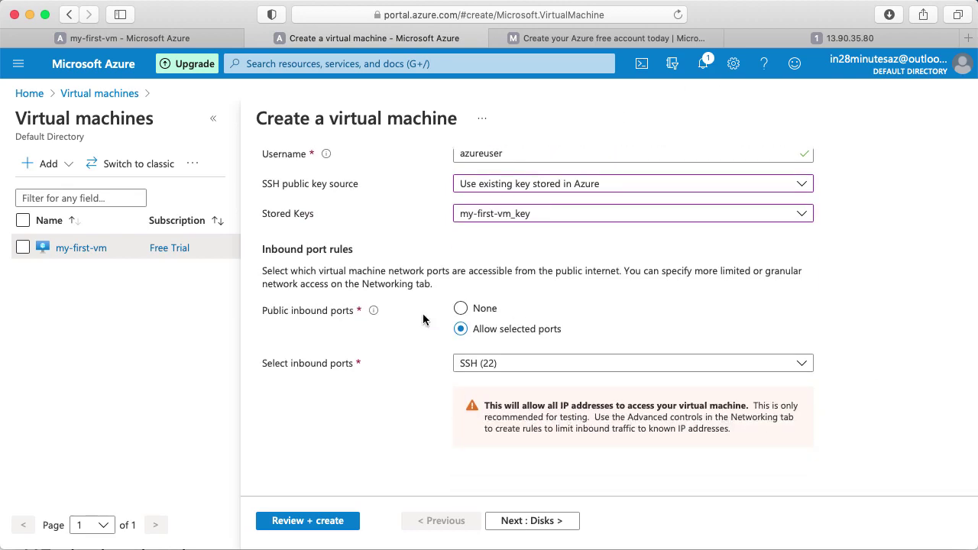
pyautogui.scroll(1, 529, 371)
pyautogui.click(527, 388)
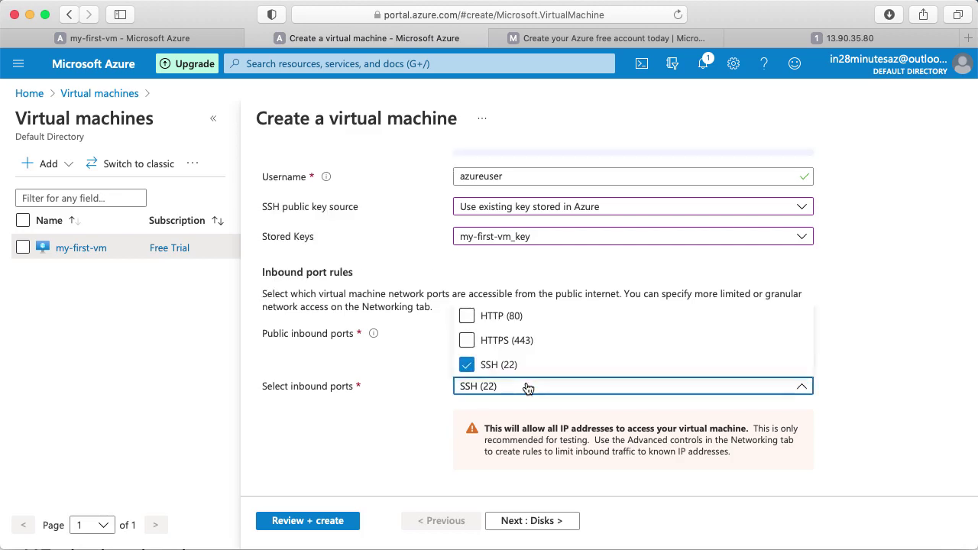
pyautogui.click(466, 316)
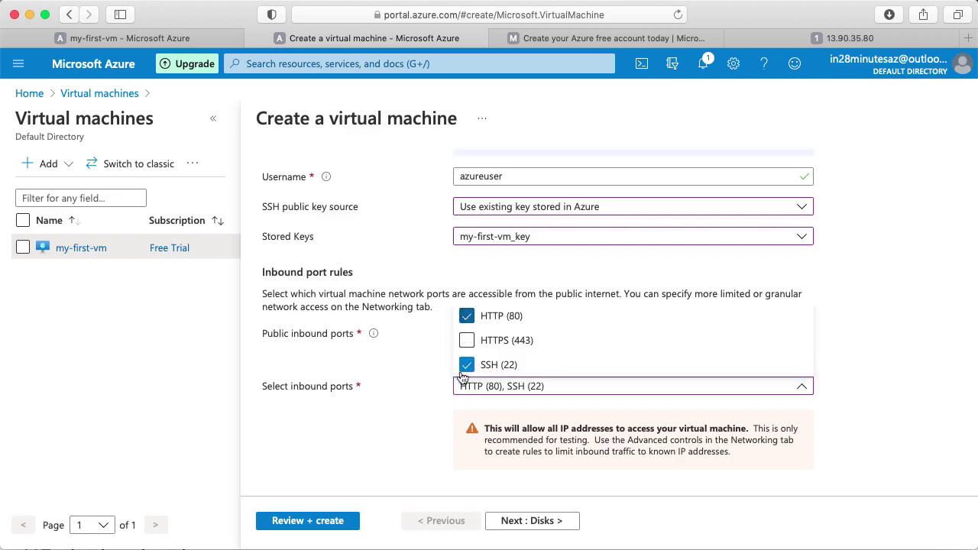
pyautogui.click(917, 425)
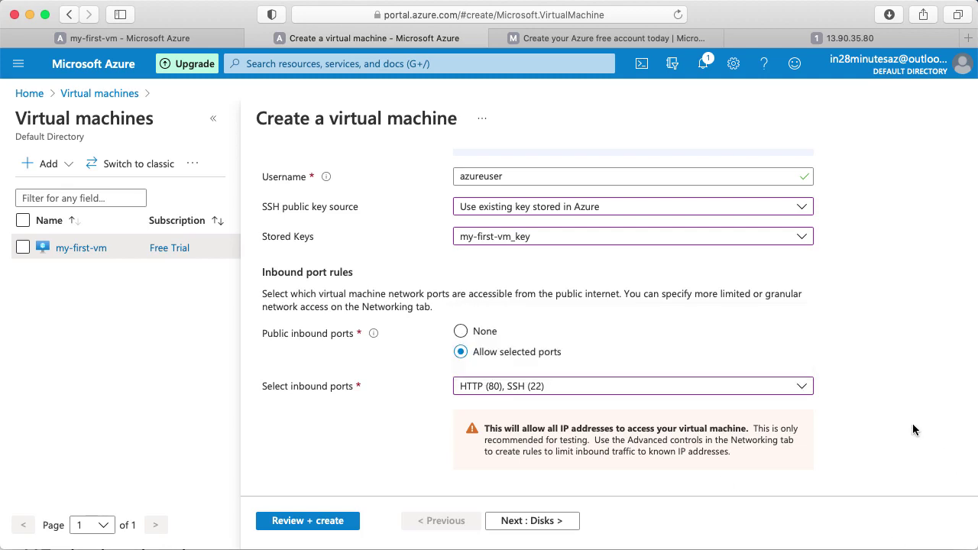
# Step: Copy #!/bin/sh from the Useful Commands slide into the first line of the VM's Custom data in the Advanced settings
pyautogui.click(508, 521)
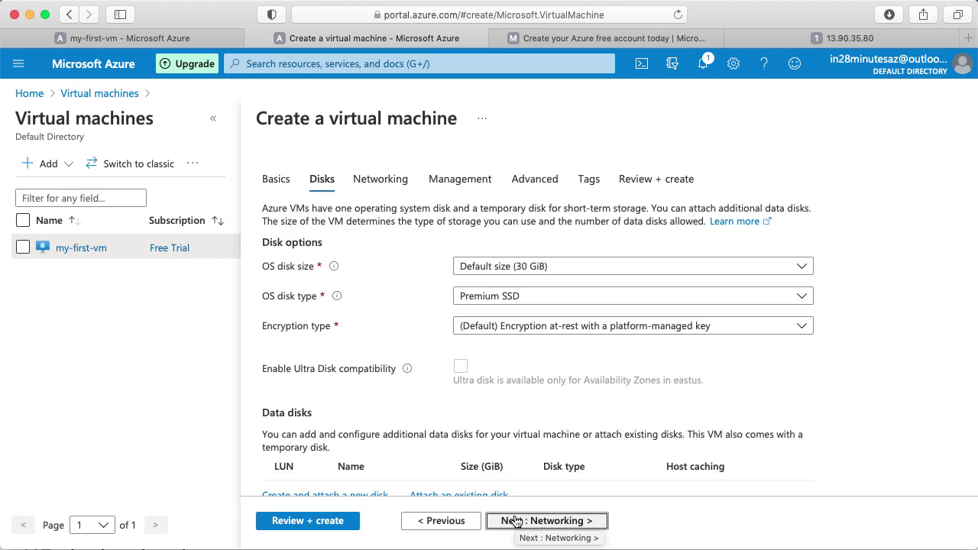
pyautogui.click(534, 182)
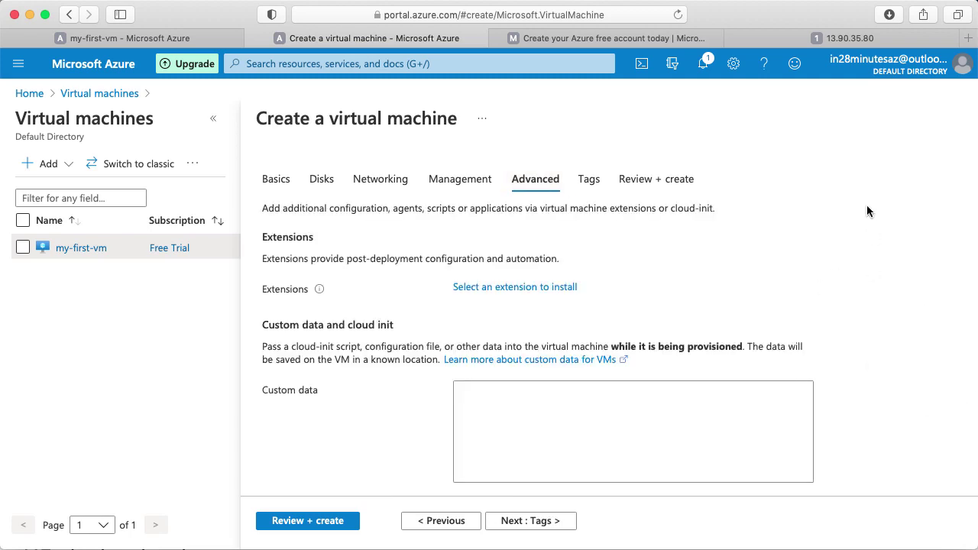
pyautogui.scroll(-3, 867, 206)
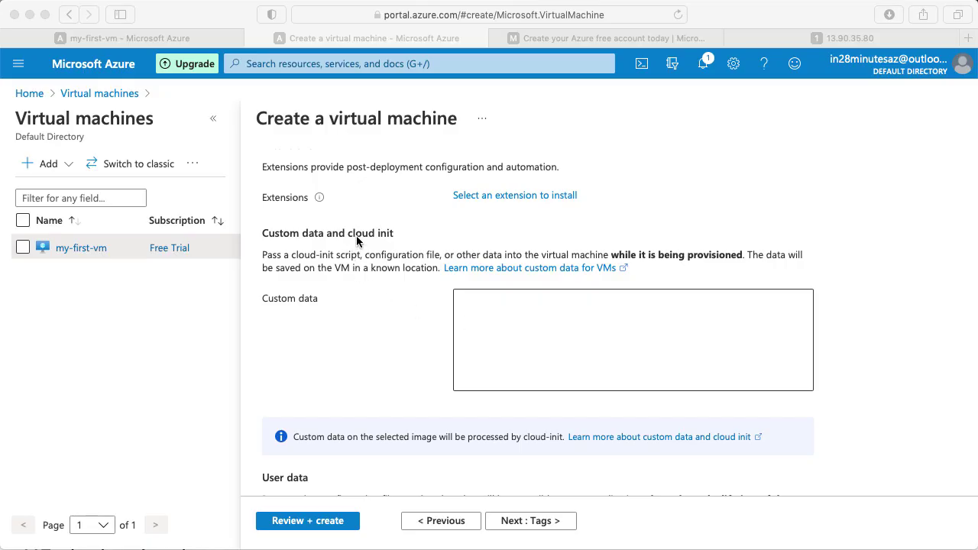
pyautogui.click(508, 302)
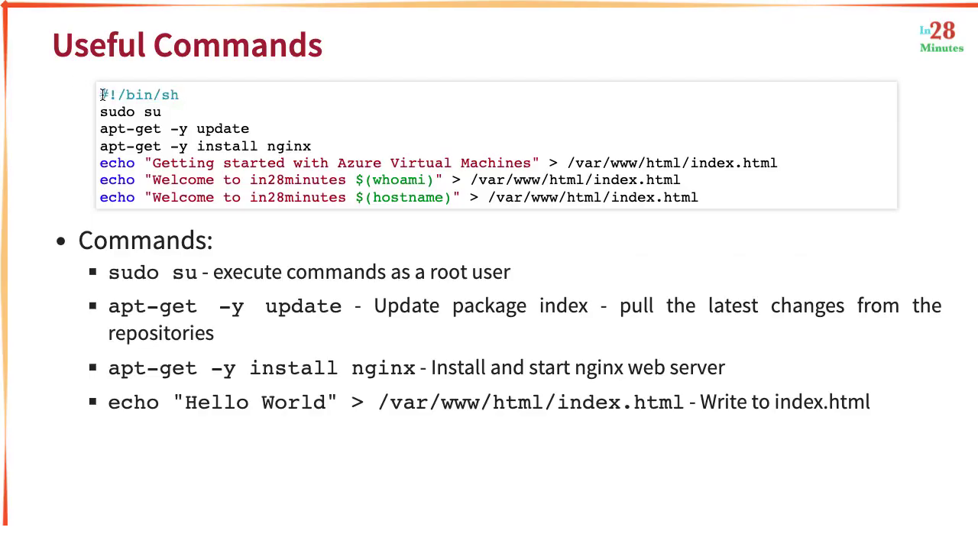
pyautogui.moveTo(101, 95); pyautogui.dragTo(185, 98)
pyautogui.press('super+c')
pyautogui.press('super+Tab')
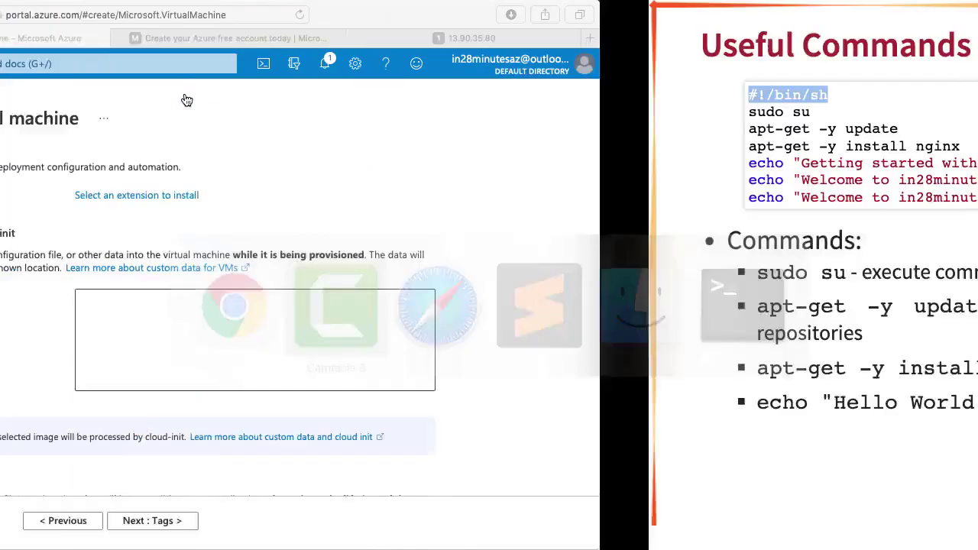
pyautogui.click(538, 301)
pyautogui.press('super+v')
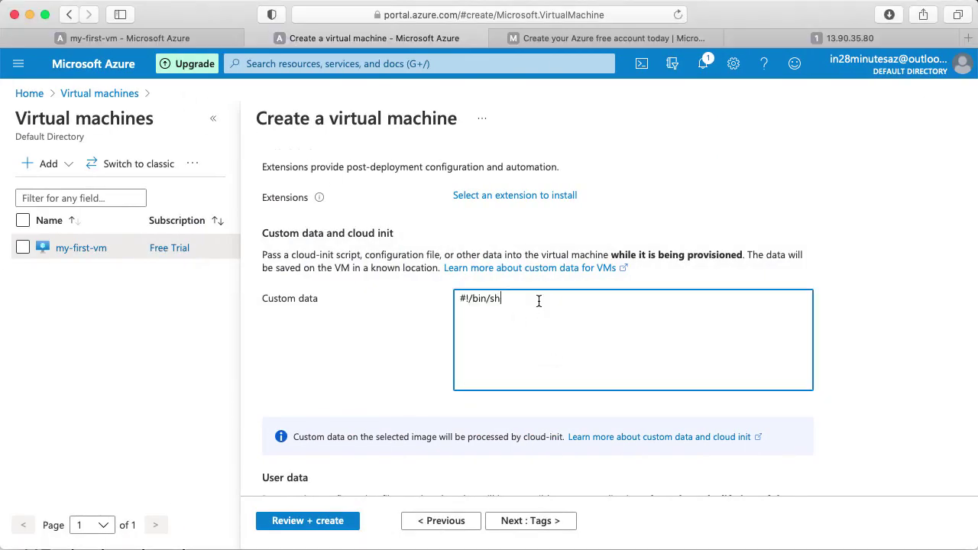
pyautogui.press('Return')
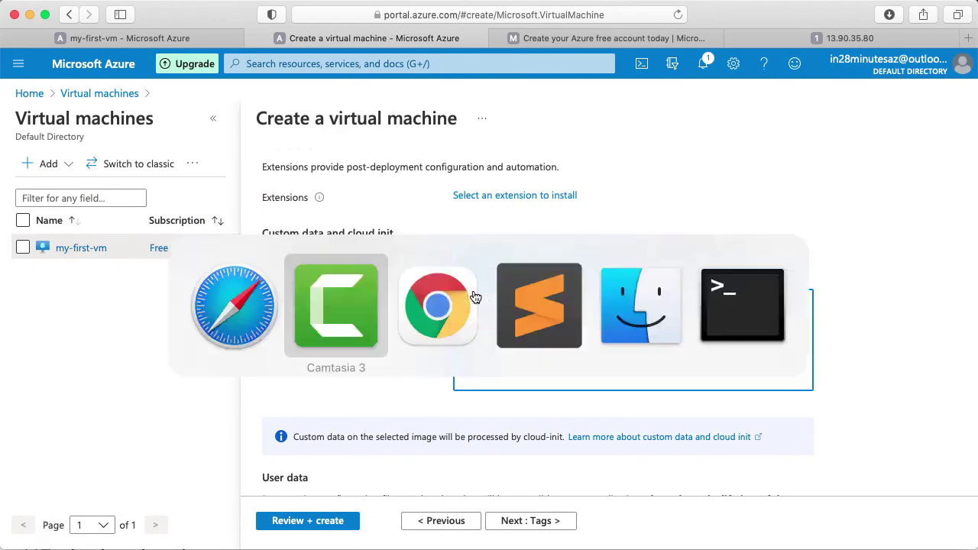
# Step: Copy the slide's sudo su, apt-get -y update and apt-get -y install nginx lines into Custom data below #!/bin/sh
pyautogui.press('super+Tab')
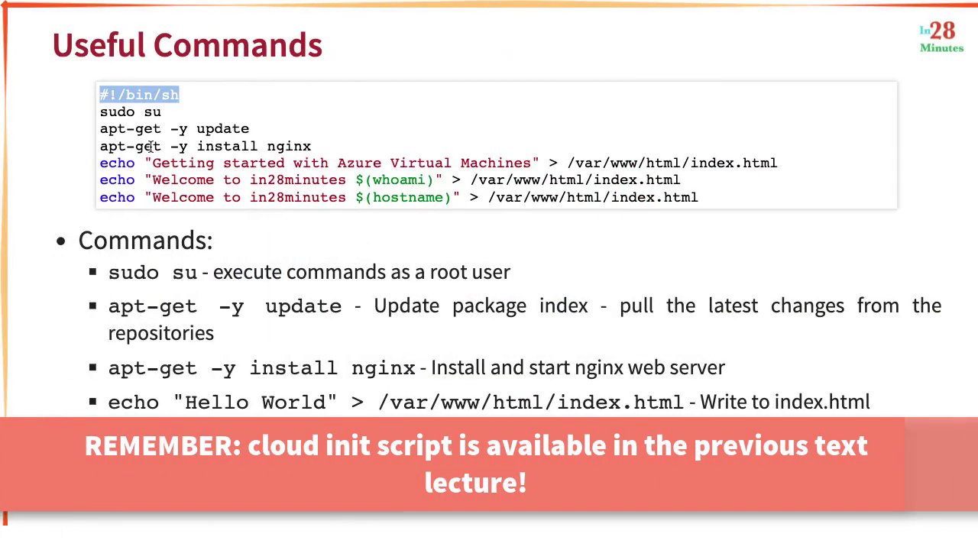
pyautogui.click(100, 114)
pyautogui.moveTo(99, 113); pyautogui.dragTo(312, 145)
pyautogui.press('super+c')
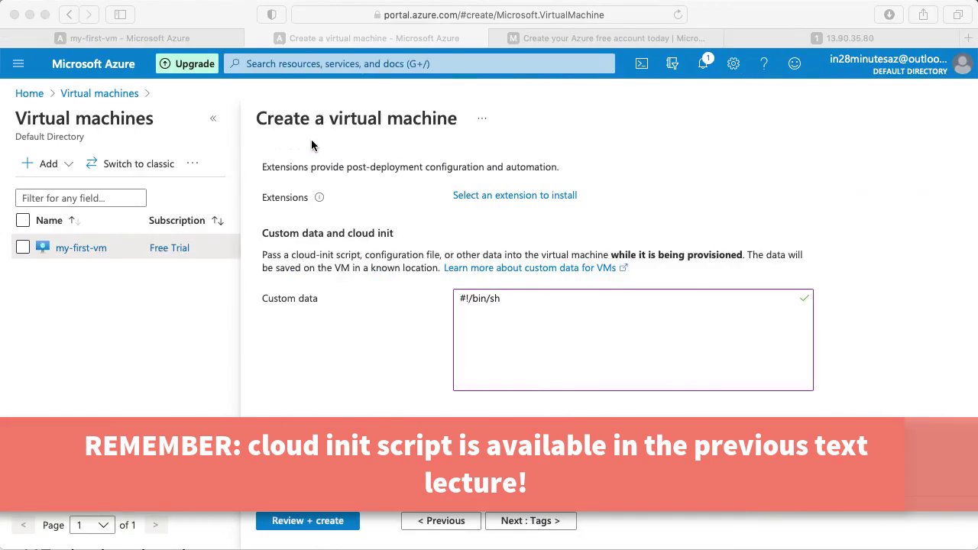
pyautogui.click(509, 320)
pyautogui.press('super+v')
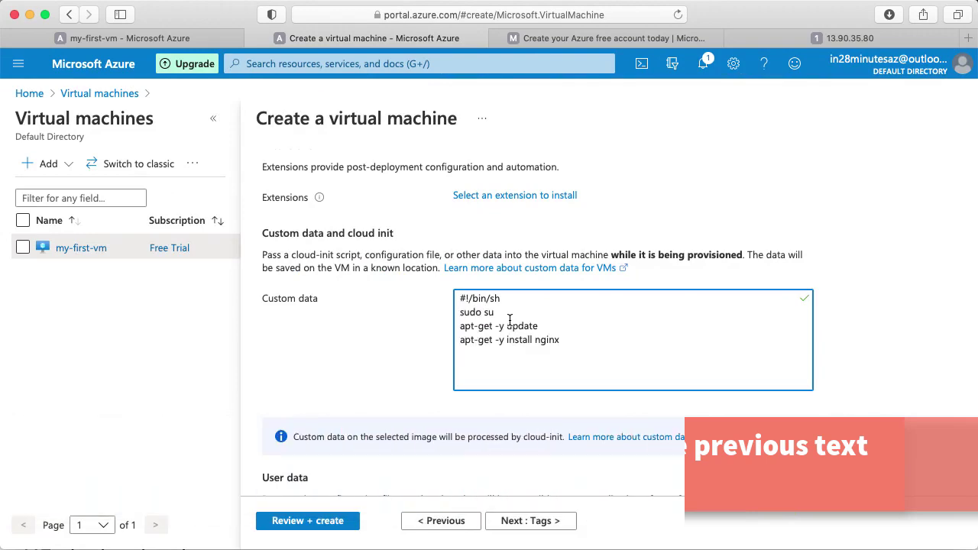
# Step: Switch back to the Useful Commands slide with the remaining script lines
pyautogui.press('super+Tab')
pyautogui.press('super+Tab')
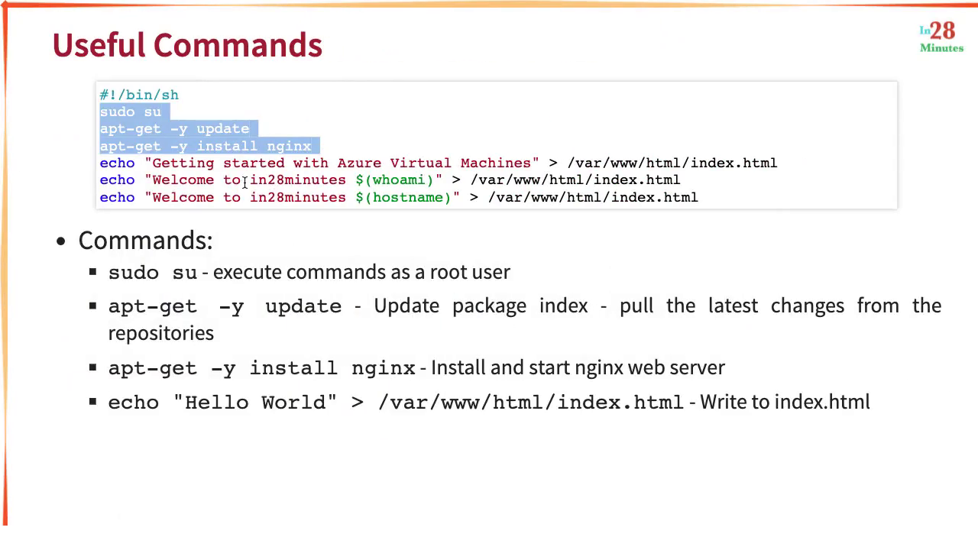
# Step: Copy the slide's last echo line with $(hostname) and paste it at the end of the VM's Custom data script in the Azure portal
pyautogui.click(716, 201)
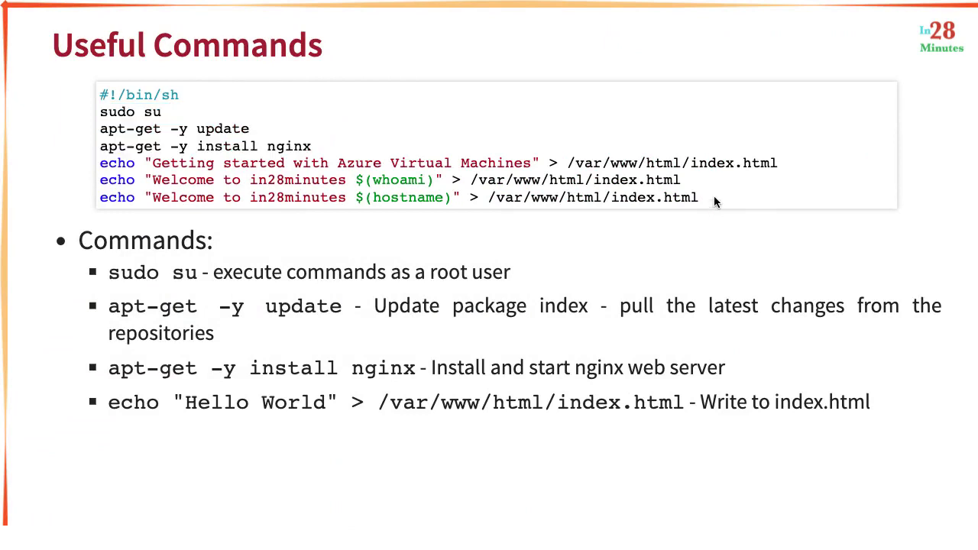
pyautogui.moveTo(716, 201); pyautogui.dragTo(703, 183)
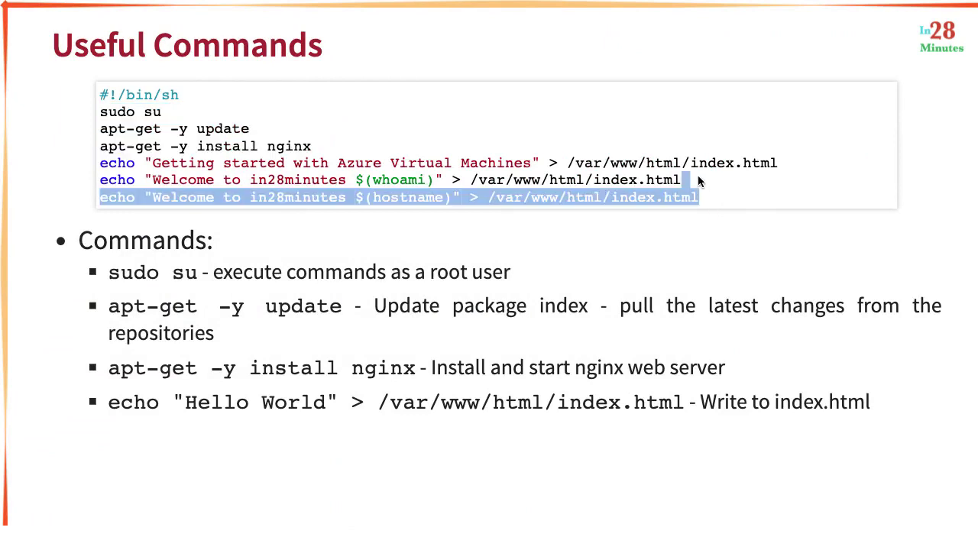
pyautogui.click(695, 198)
pyautogui.moveTo(715, 199)
pyautogui.mouseDown()
pyautogui.moveTo(657, 197)
pyautogui.moveTo(708, 190)
pyautogui.mouseUp()
pyautogui.press('super+c')
pyautogui.hotkey('ctrl', 'Right')
pyautogui.press('super+v')
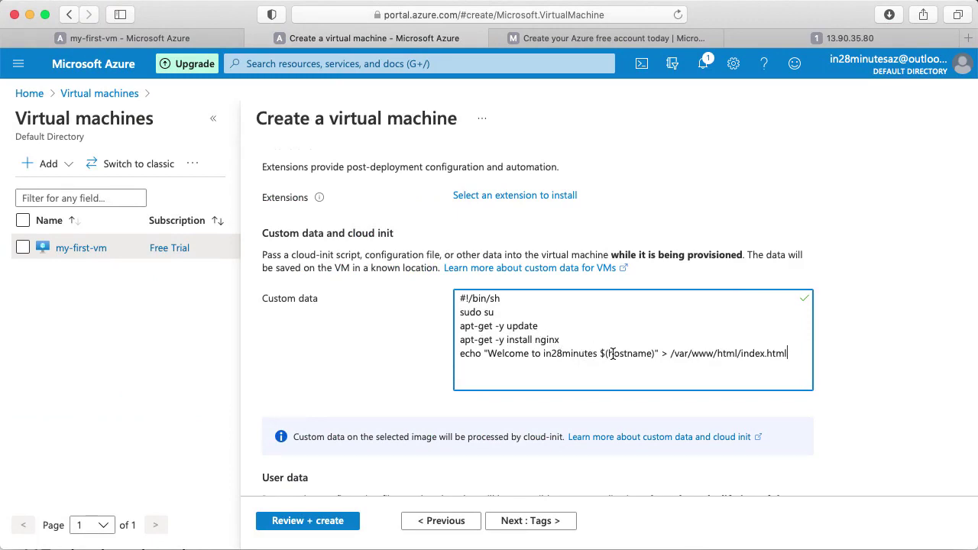
pyautogui.click(430, 351)
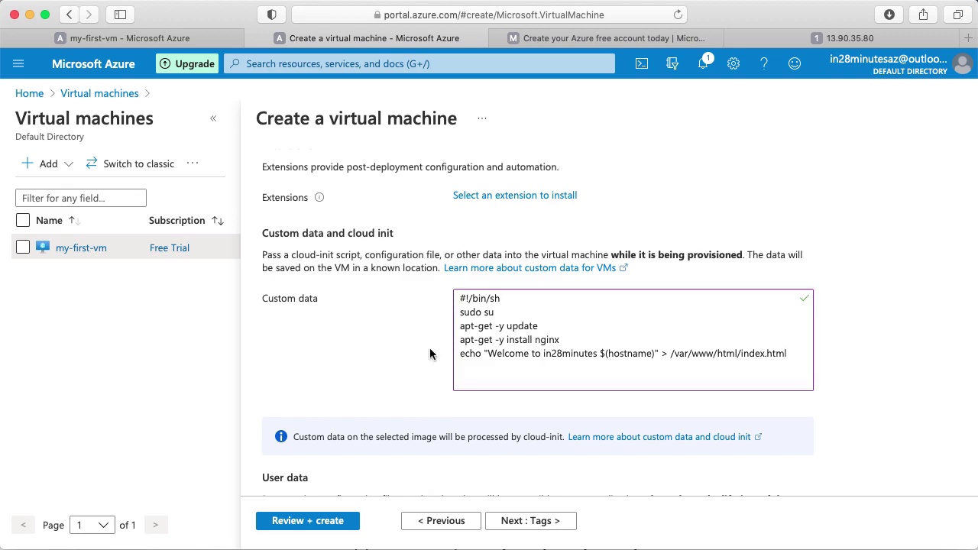
# Step: Validate and create the virtual machine, and open the deployed resource's overview
pyautogui.click(329, 520)
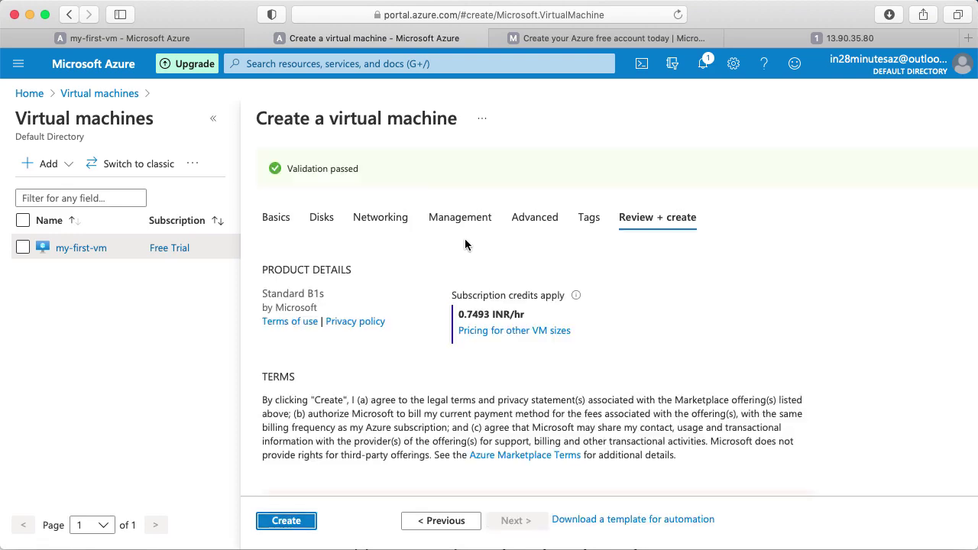
pyautogui.click(289, 526)
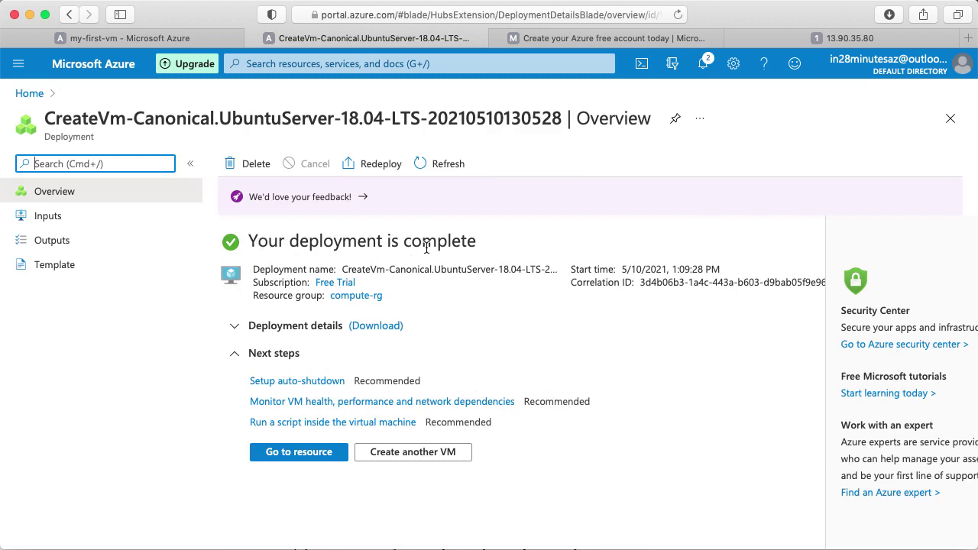
pyautogui.click(321, 456)
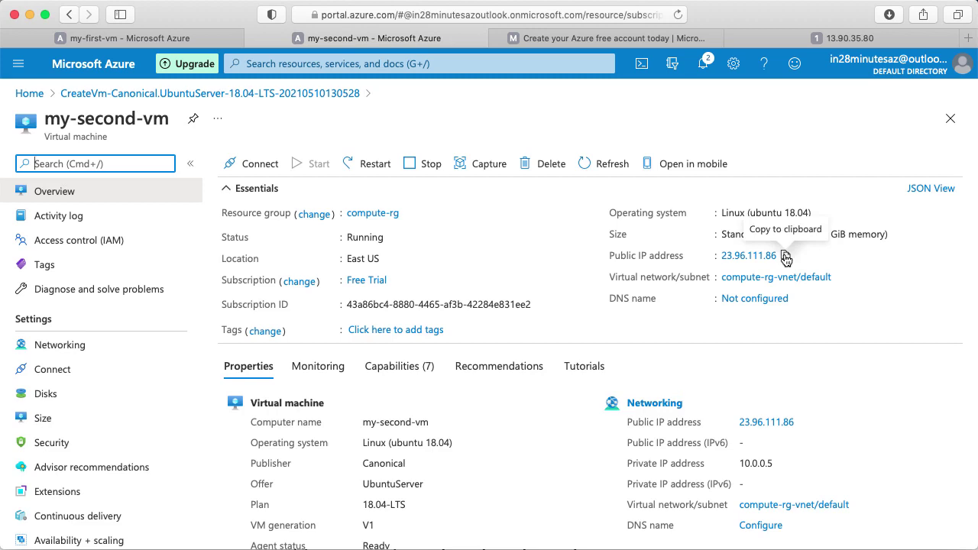
# Step: Copy my-second-vm's public IP address and load it in a new browser tab
pyautogui.click(786, 259)
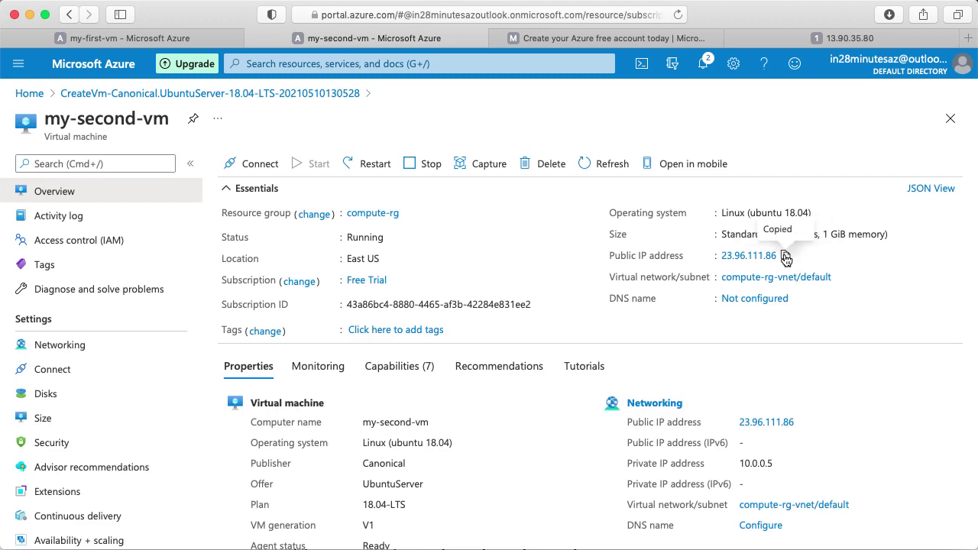
pyautogui.press('super+t')
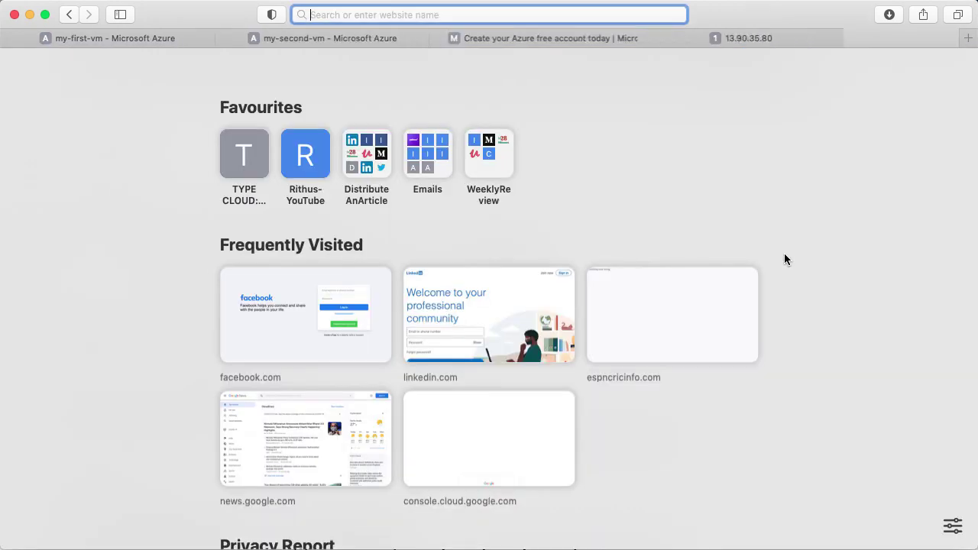
pyautogui.press('super+v')
pyautogui.press('Return')
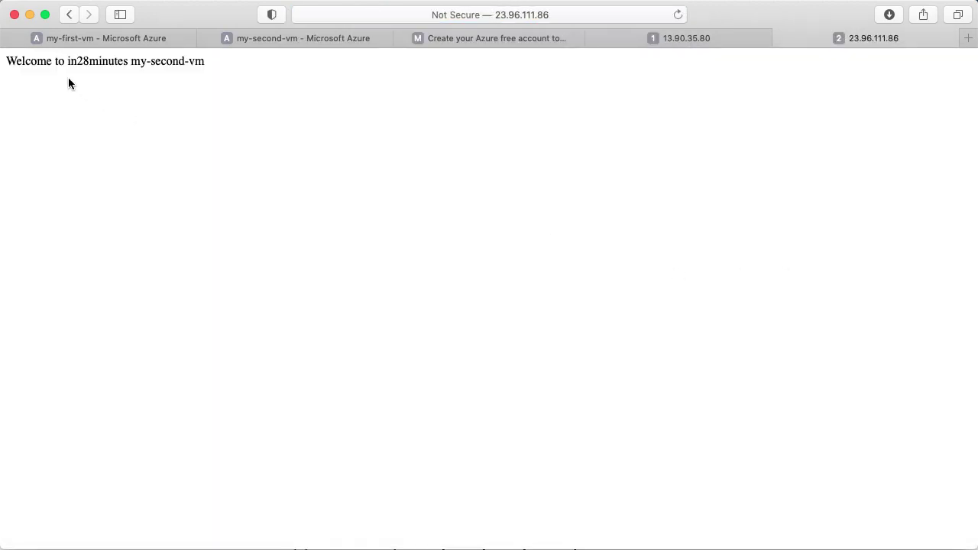
# Step: Compare the welcome page served by my-second-vm with the page served by my-first-vm, checking the host name in each
pyautogui.moveTo(131, 62); pyautogui.dragTo(204, 61)
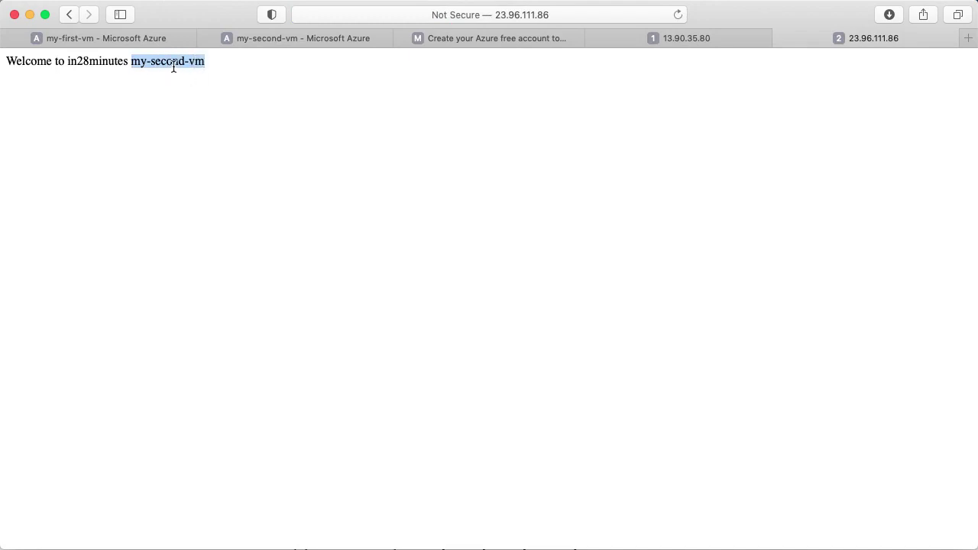
pyautogui.click(583, 180)
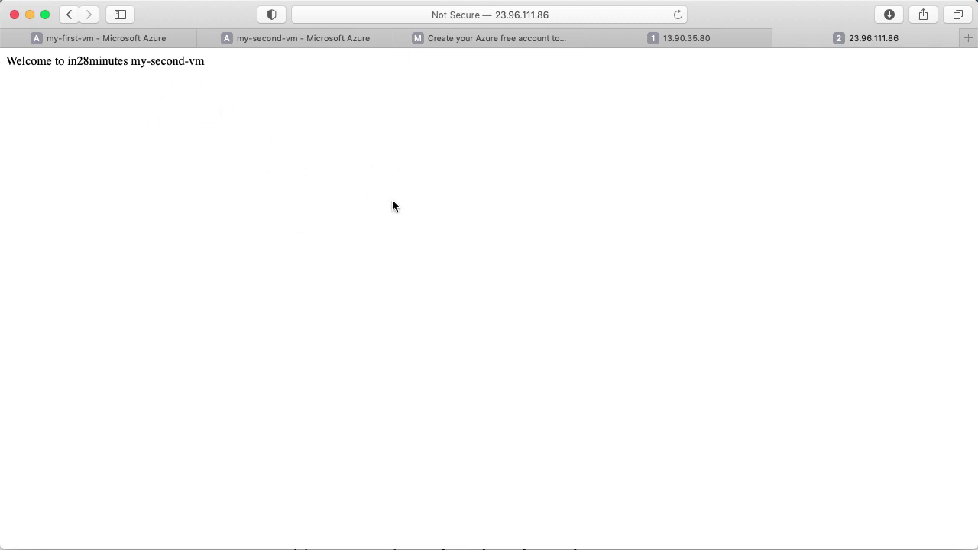
pyautogui.click(676, 42)
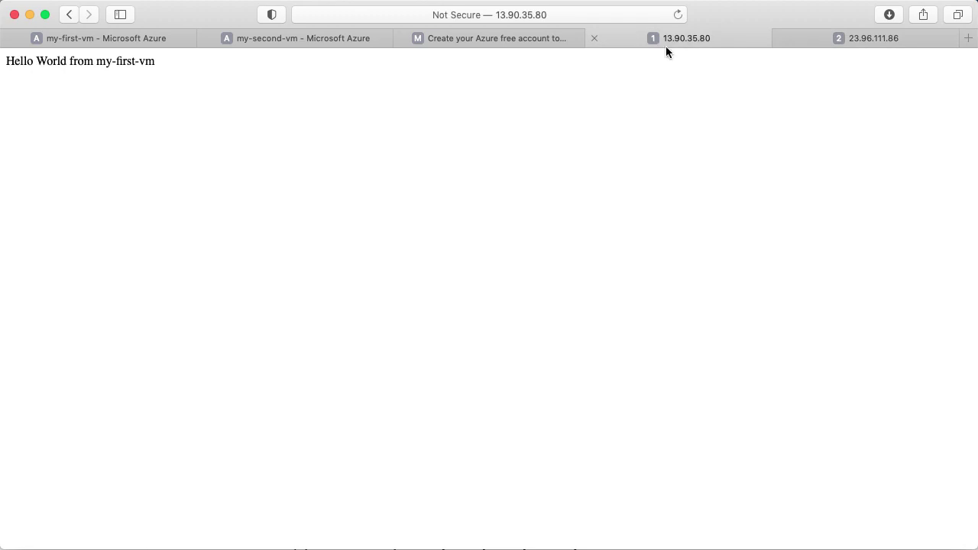
pyautogui.click(848, 38)
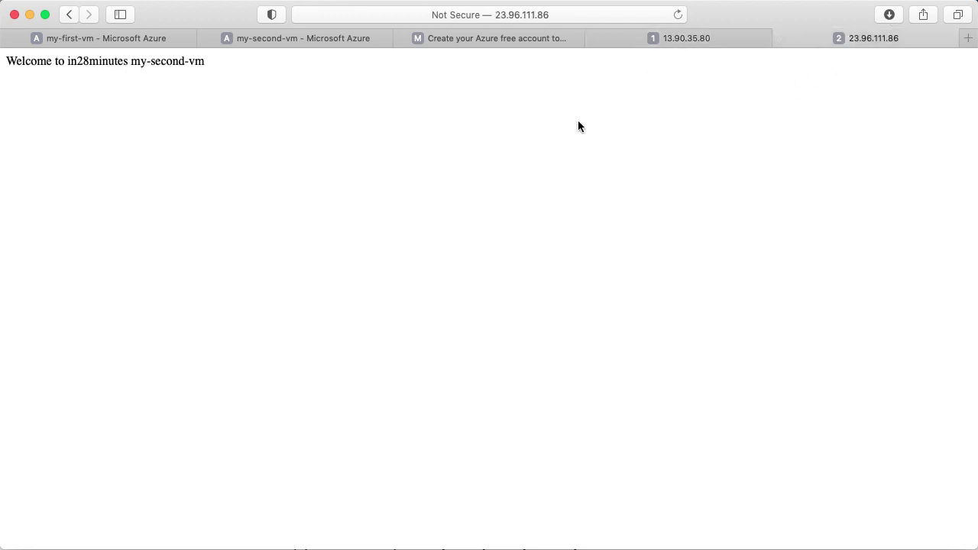
# Step: Return to the Virtual machines list, shrink the Cloud Shell pane, and refresh the list
pyautogui.press('super+1')
pyautogui.click(104, 96)
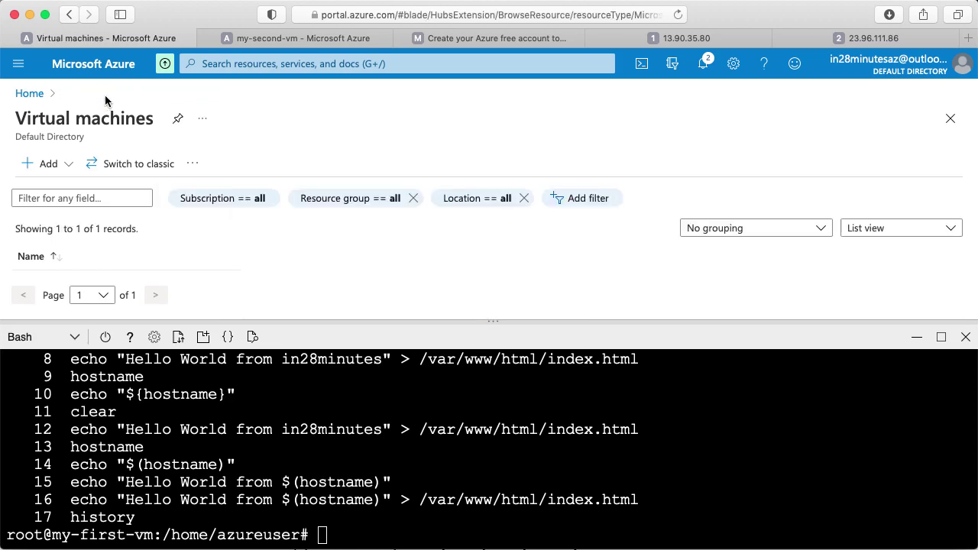
pyautogui.moveTo(771, 313); pyautogui.dragTo(822, 495)
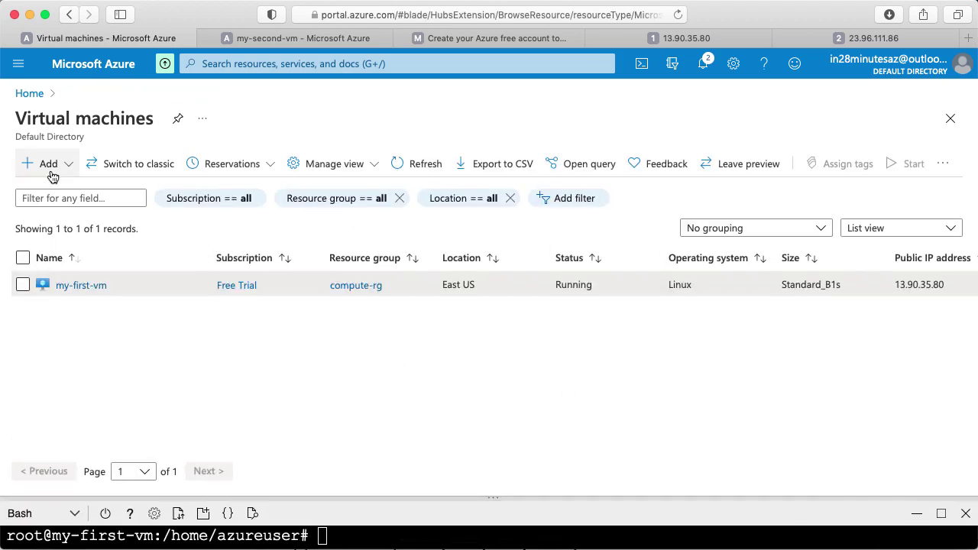
pyautogui.click(417, 168)
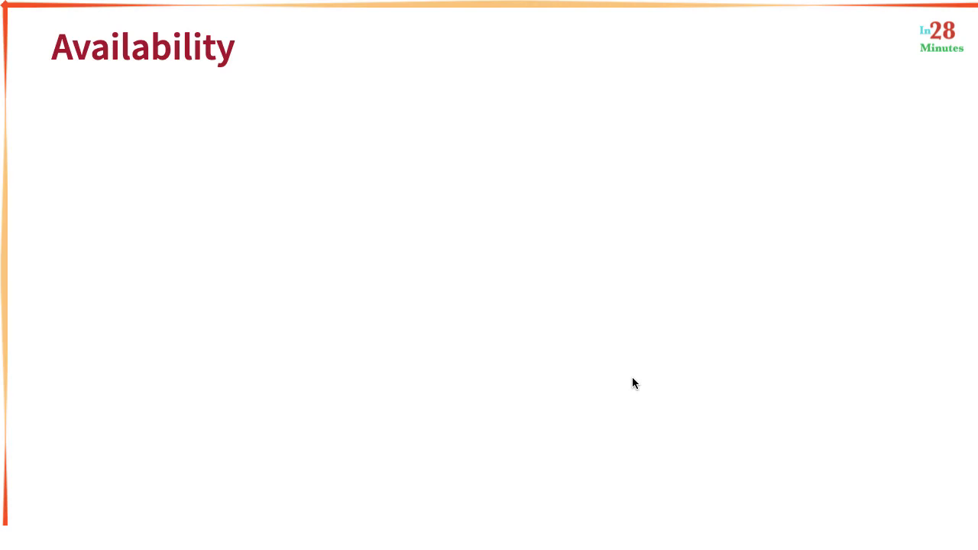
pyautogui.press('Right')
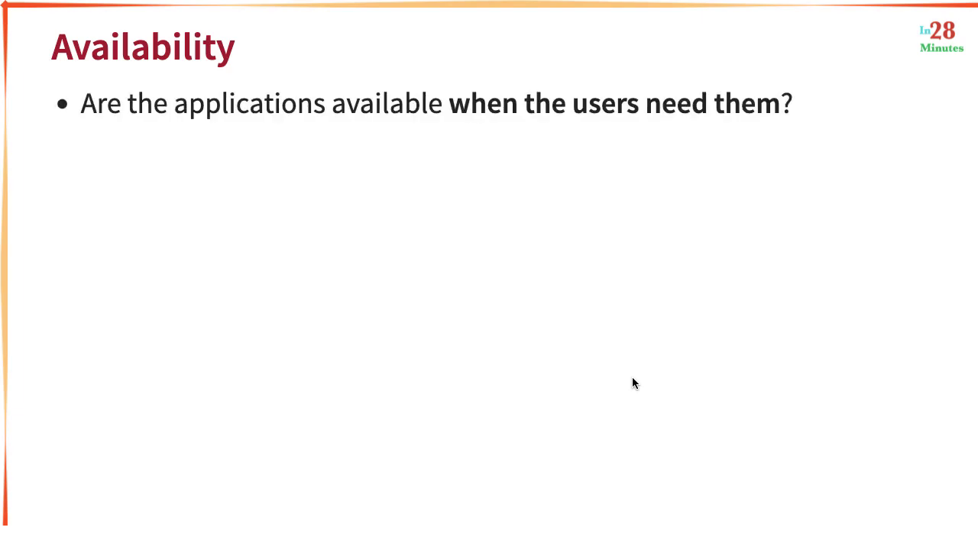
pyautogui.press('Right')
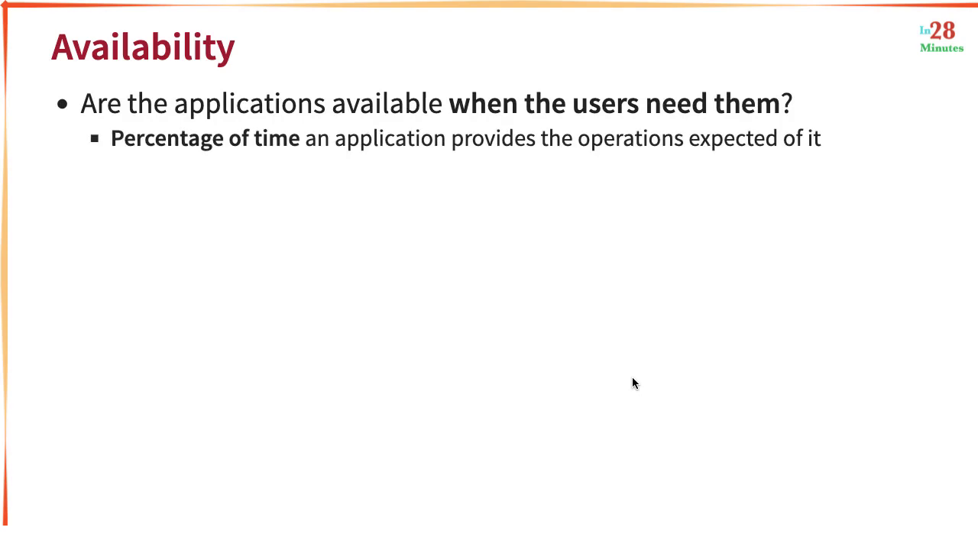
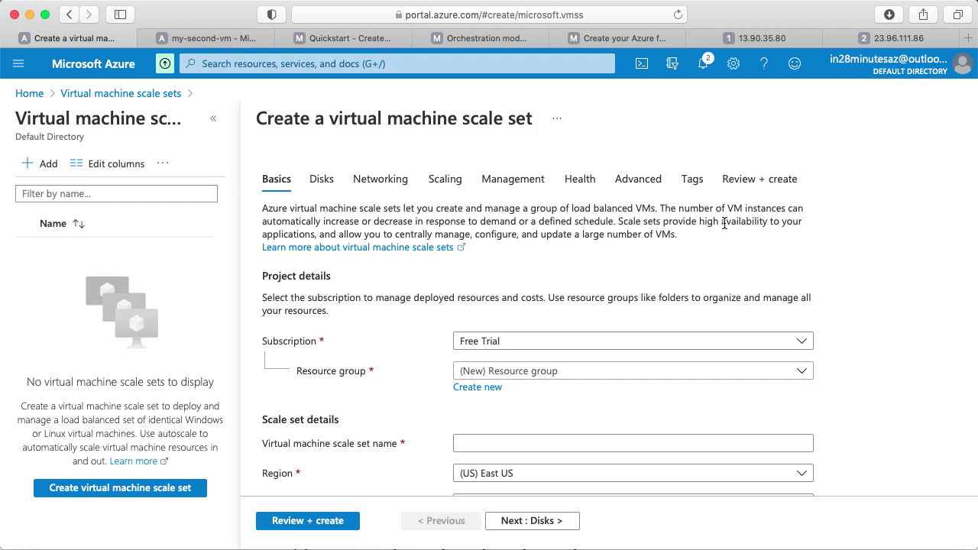
# Step: Assign the new scale set to resource group compute-rg and name it vm-scale-set-1
pyautogui.scroll(-1, 608, 229)
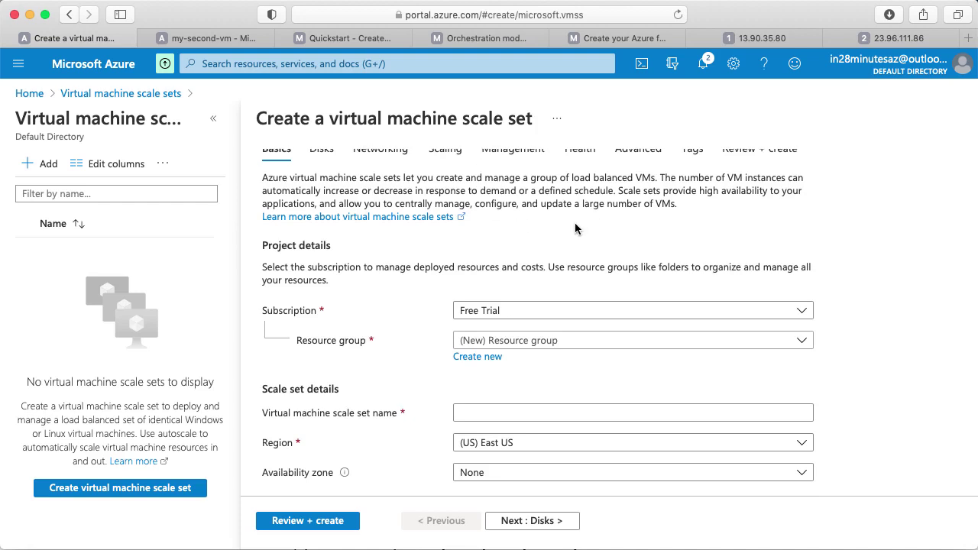
pyautogui.scroll(-2, 576, 227)
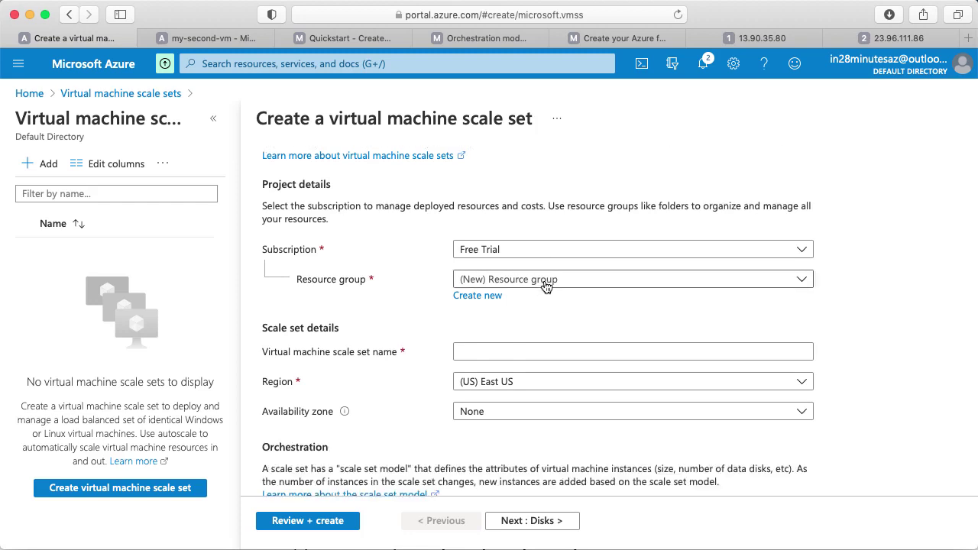
pyautogui.click(546, 283)
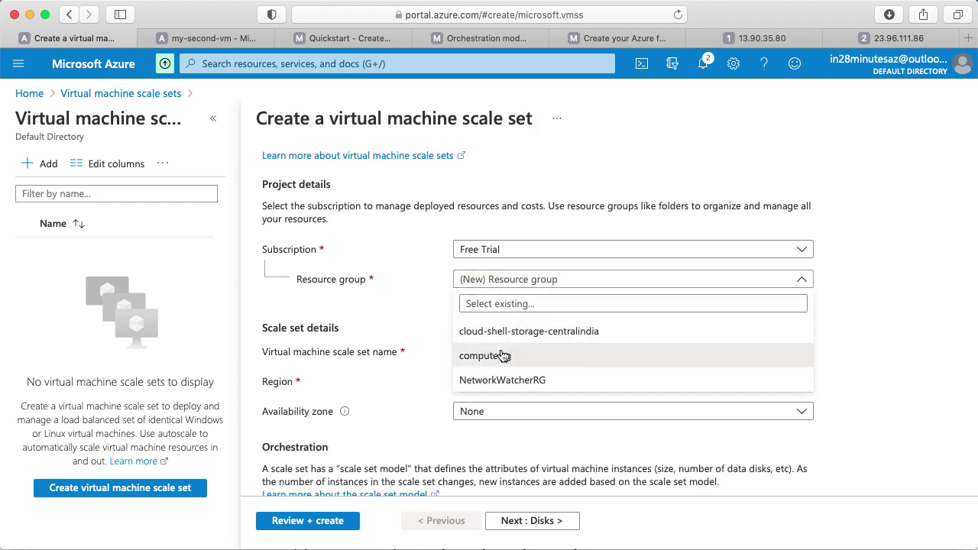
pyautogui.click(502, 353)
pyautogui.scroll(-1, 827, 322)
pyautogui.click(525, 321)
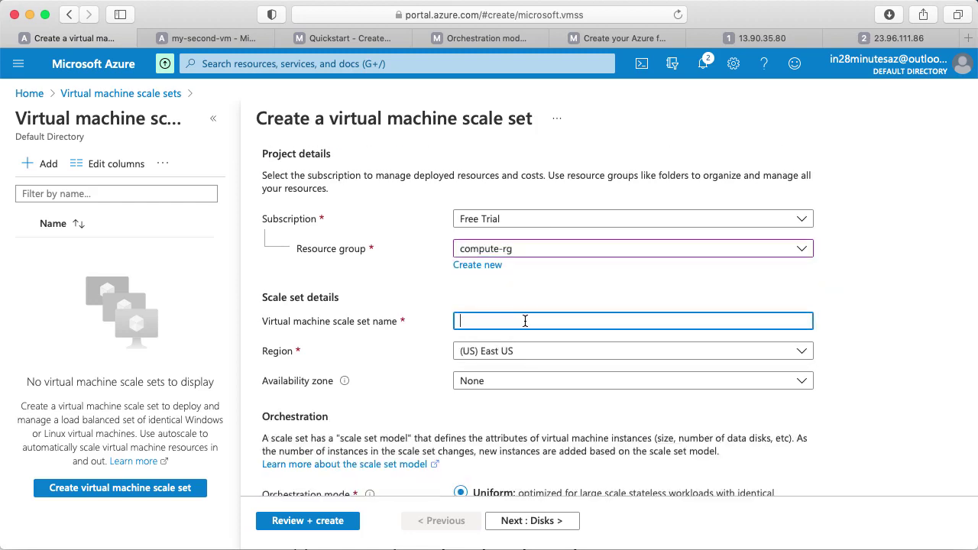
pyautogui.write('vm-scale-set-1')
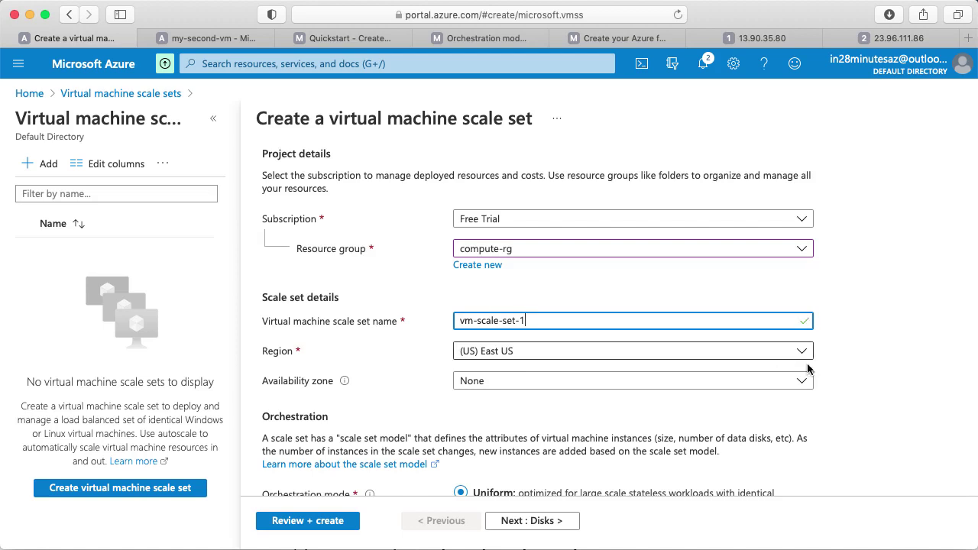
pyautogui.click(874, 375)
# Step: Select availability zones 1, 2 and 3 for the scale set
pyautogui.scroll(-2, 875, 375)
pyautogui.scroll(-1, 580, 229)
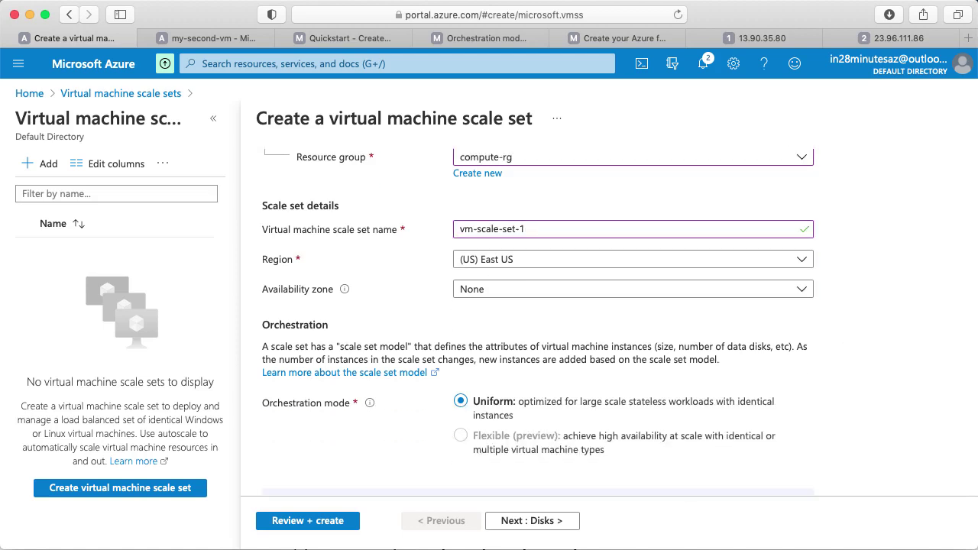
pyautogui.click(586, 294)
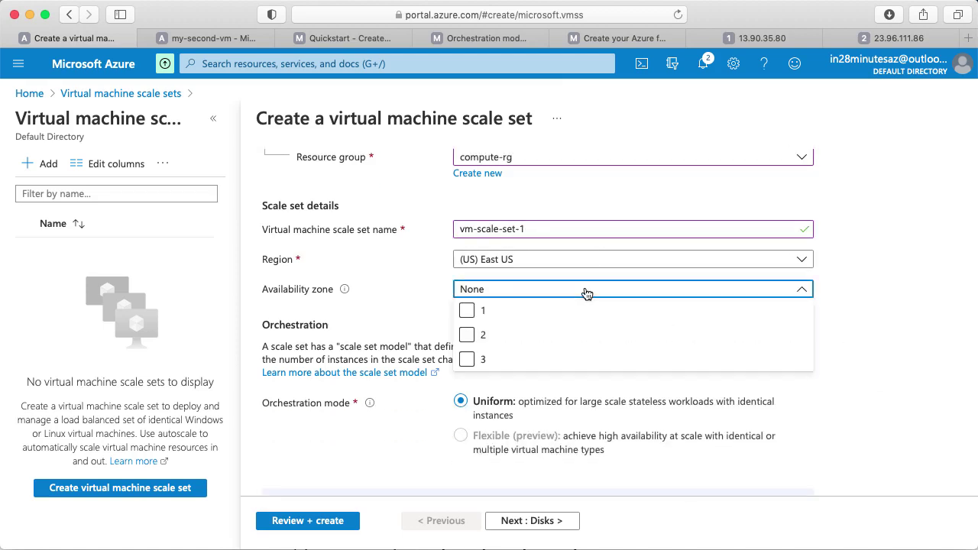
pyautogui.click(409, 305)
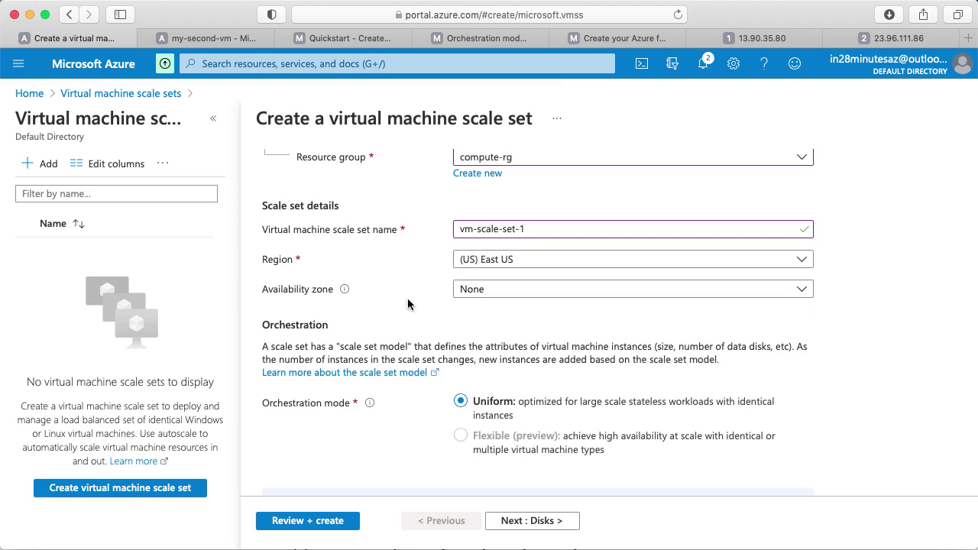
pyautogui.click(493, 298)
pyautogui.click(483, 309)
pyautogui.click(481, 310)
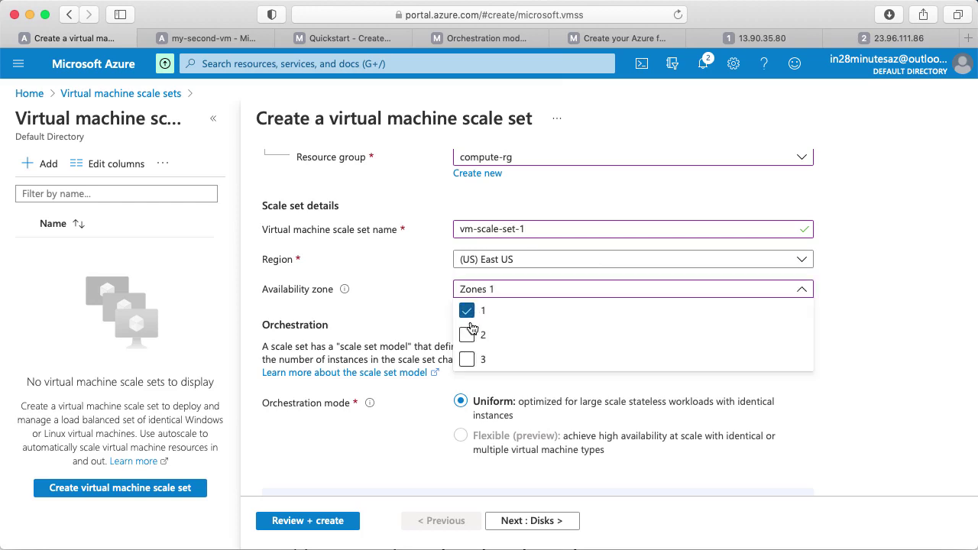
pyautogui.click(468, 360)
pyautogui.click(913, 329)
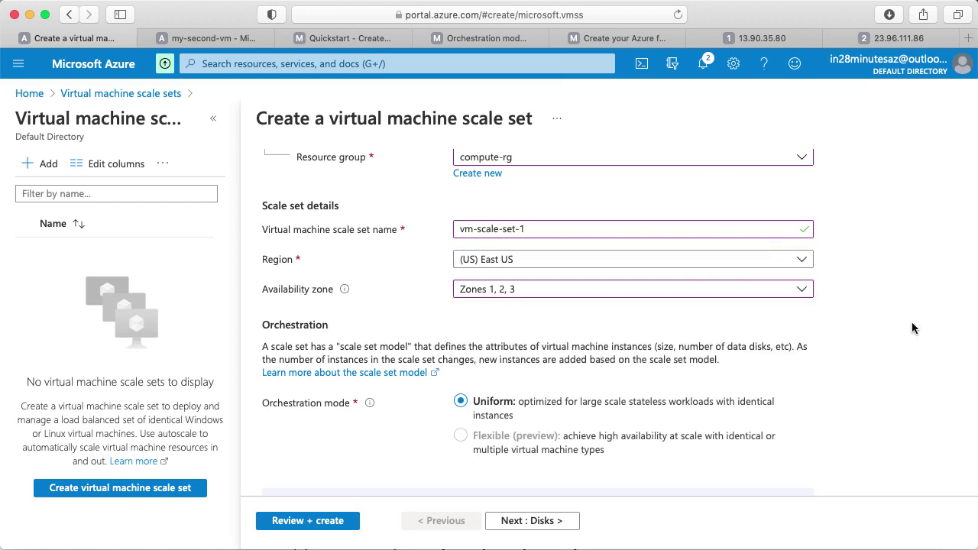
# Step: Set the administrator account's SSH public key source to Use existing key stored in Azure
pyautogui.scroll(-5, 913, 328)
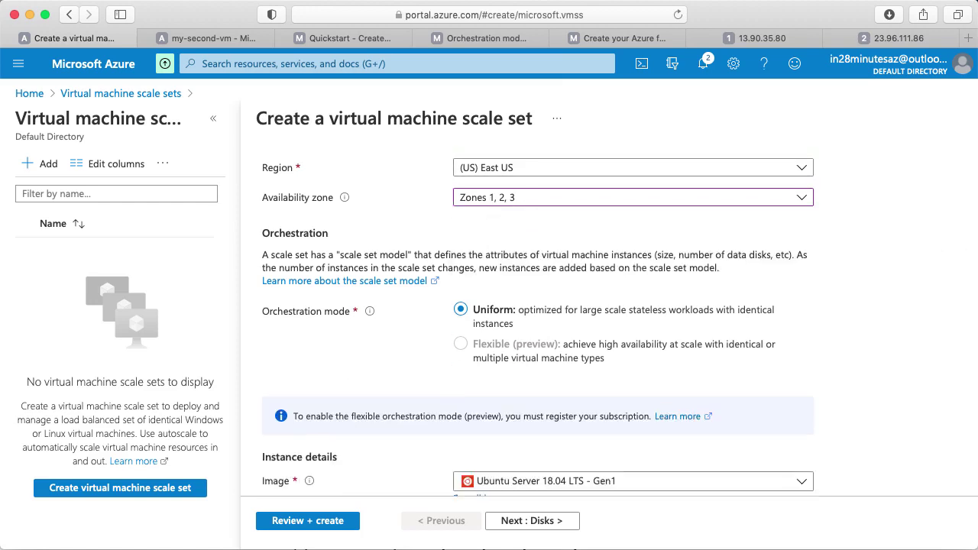
pyautogui.scroll(-5, 538, 318)
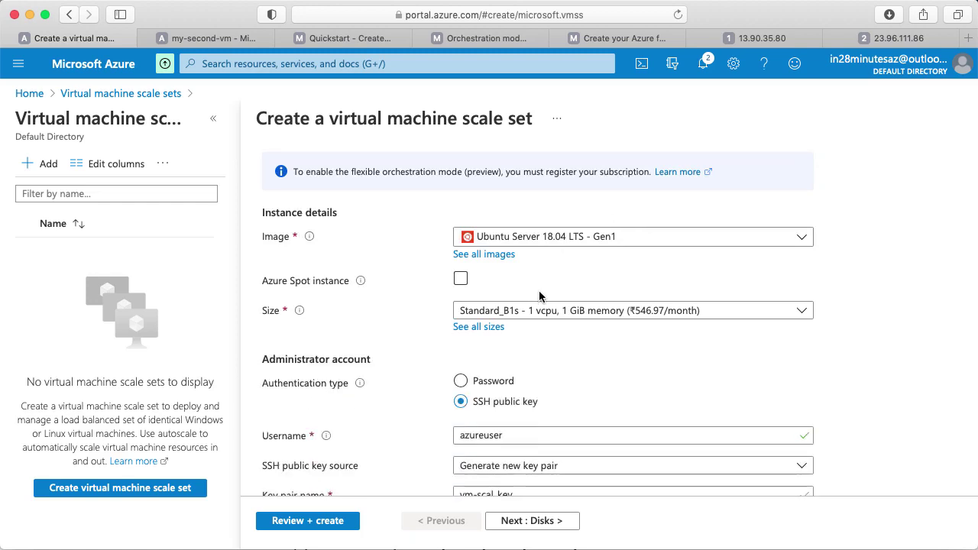
pyautogui.scroll(-1, 539, 292)
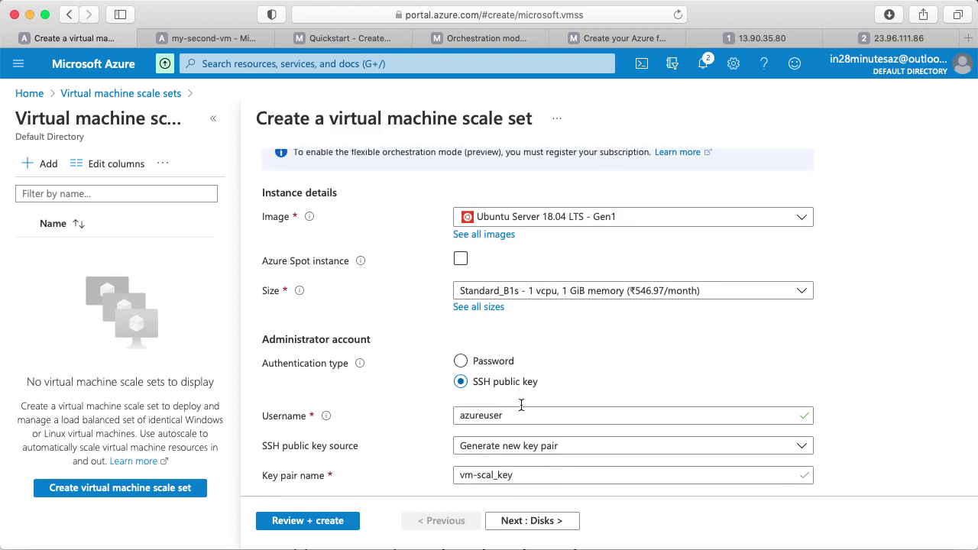
pyautogui.click(521, 447)
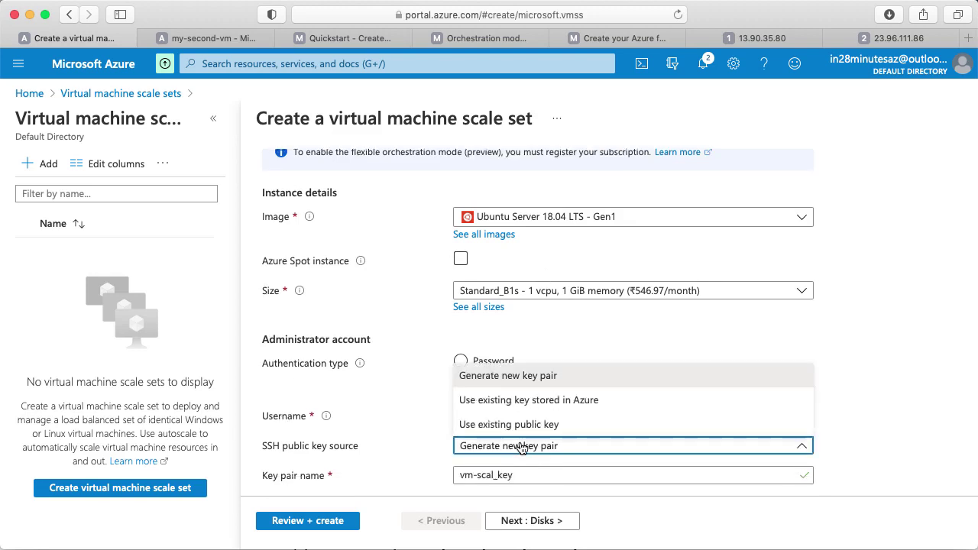
pyautogui.click(538, 400)
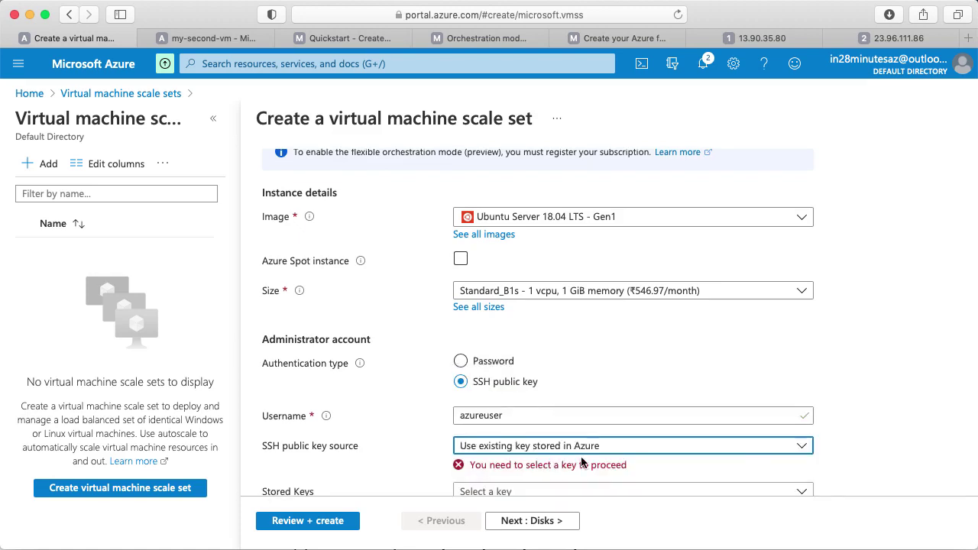
# Step: Choose my-first-vm_key as the stored SSH key and continue past the disk settings to the scale set's networking settings
pyautogui.click(676, 493)
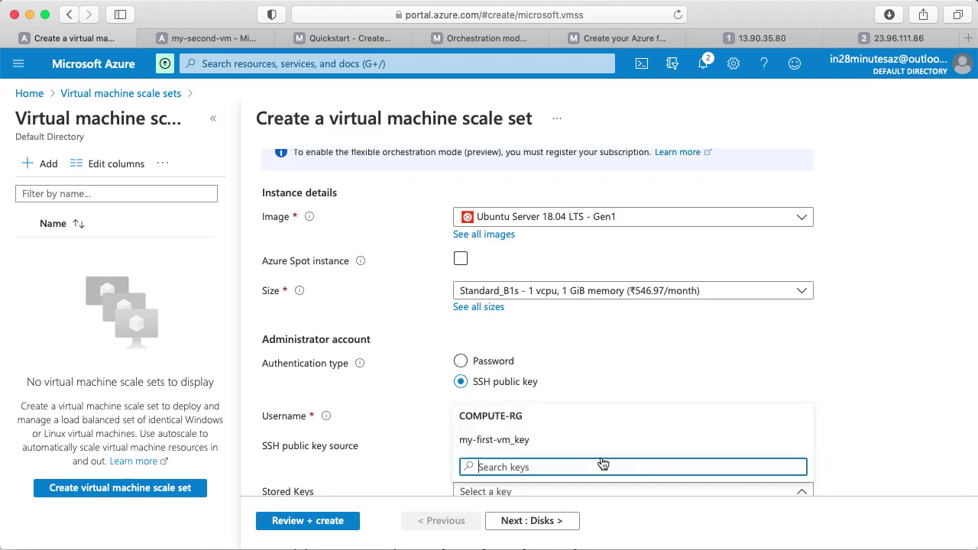
pyautogui.click(542, 446)
pyautogui.scroll(5, 852, 374)
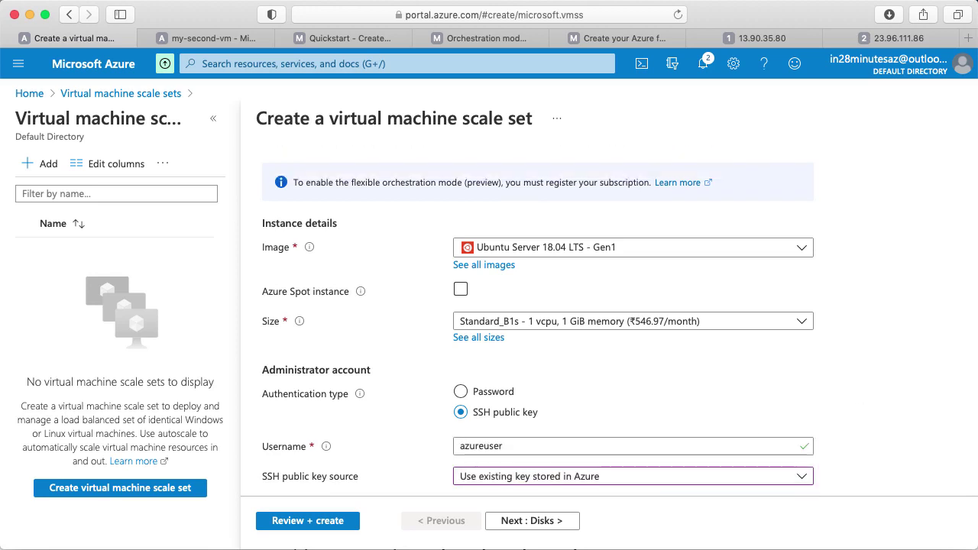
pyautogui.scroll(3, 668, 271)
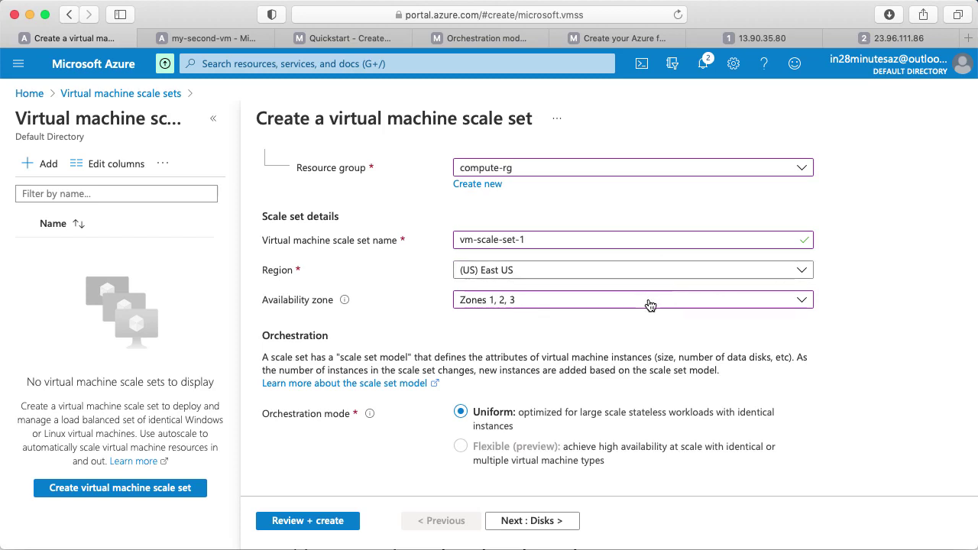
pyautogui.scroll(-5, 832, 406)
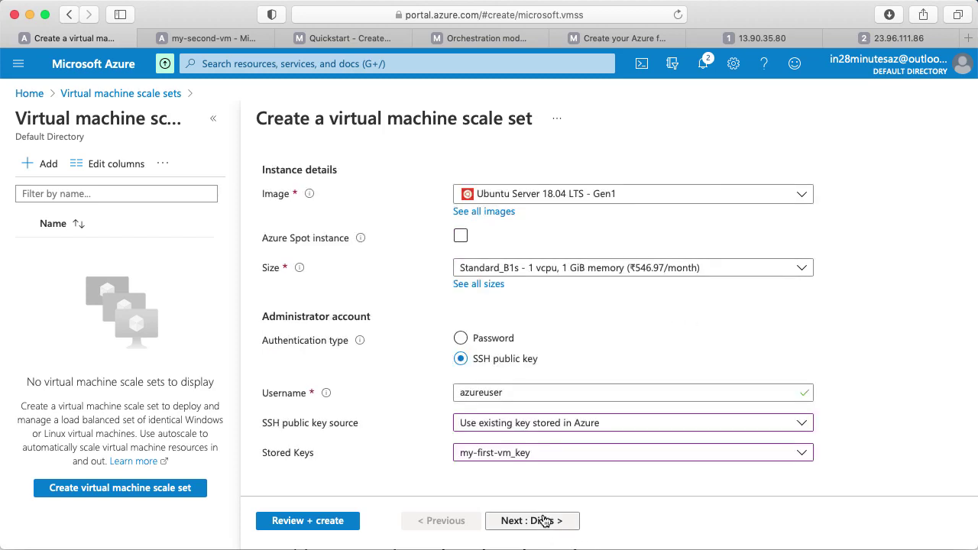
pyautogui.click(535, 520)
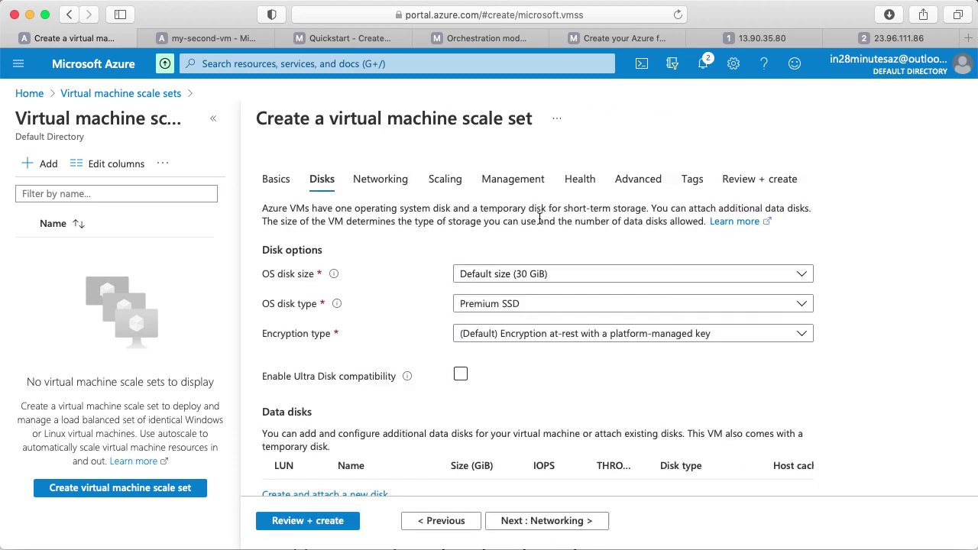
pyautogui.click(563, 520)
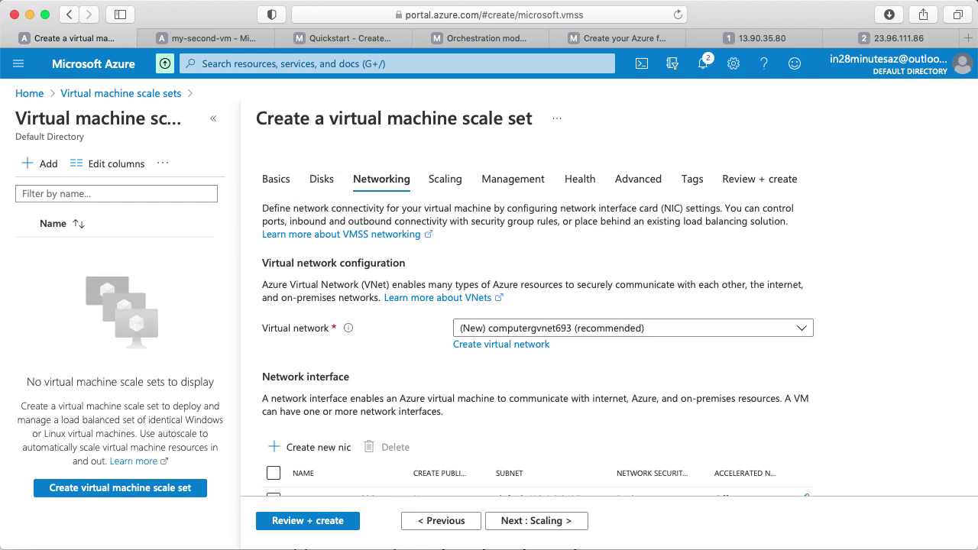
# Step: Edit the scale set's default network interface to allow the selected public inbound ports HTTP (80) and SSH (22)
pyautogui.scroll(-4, 535, 320)
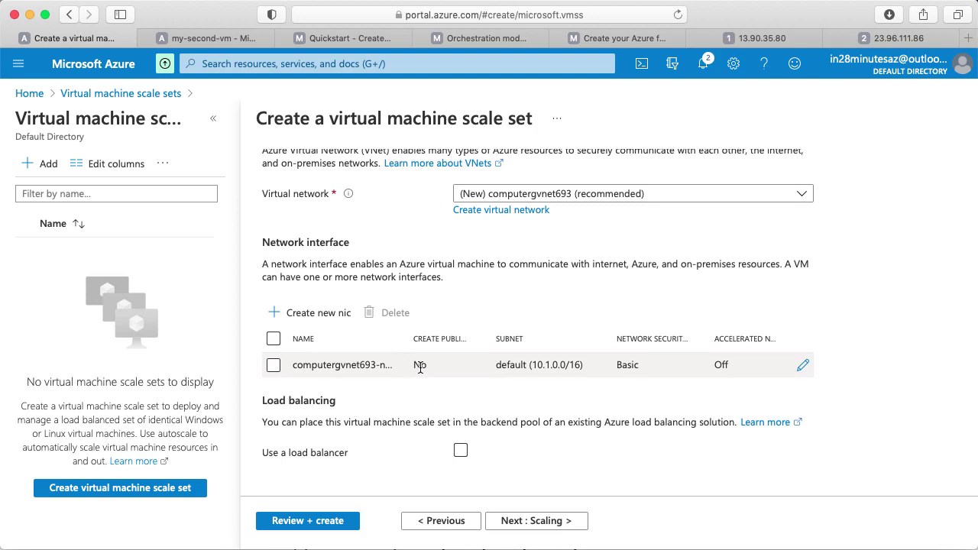
pyautogui.click(804, 369)
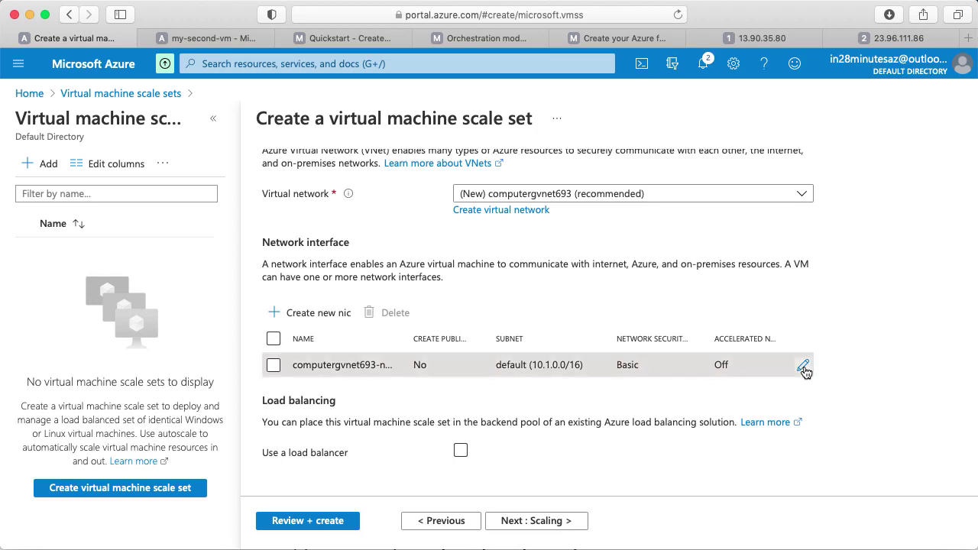
pyautogui.click(802, 365)
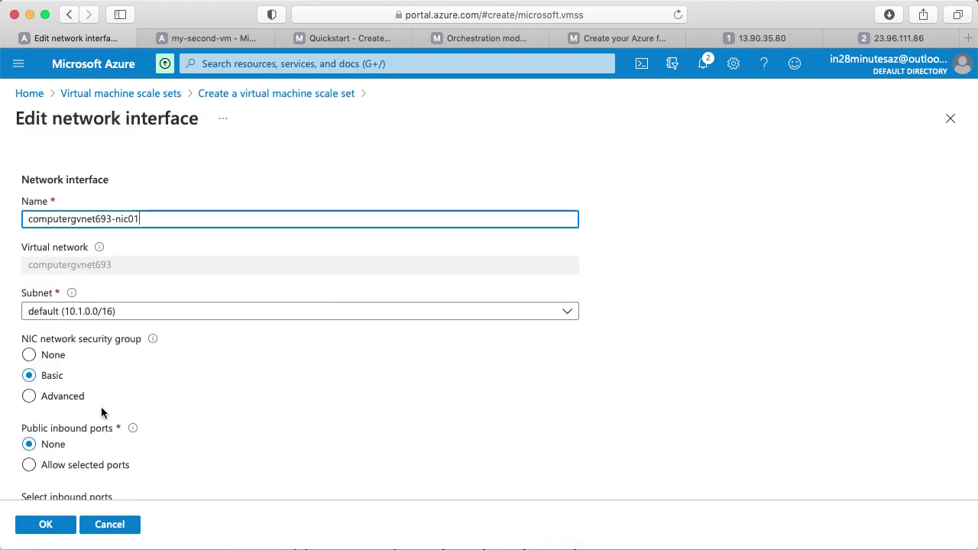
pyautogui.scroll(-3, 324, 428)
pyautogui.scroll(2, 31, 344)
pyautogui.scroll(-1, 23, 349)
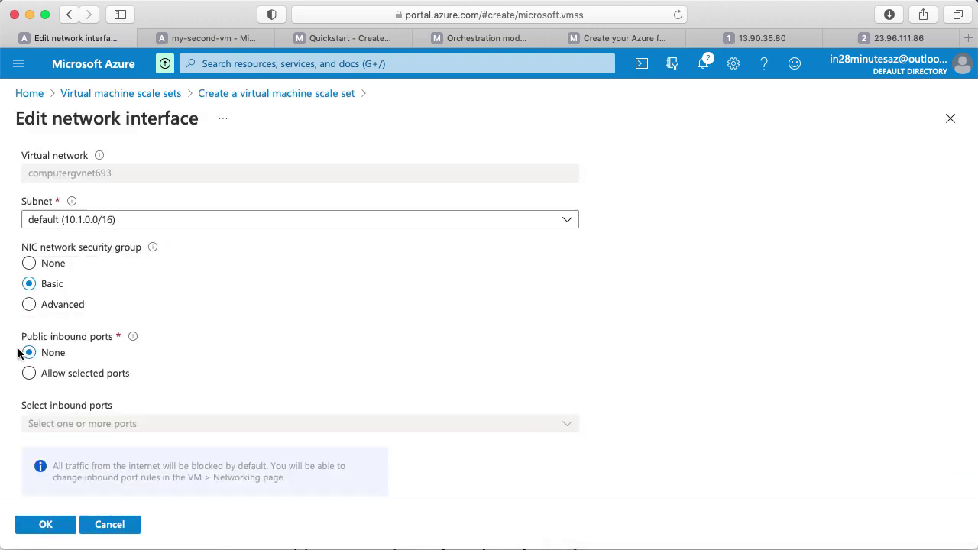
pyautogui.click(69, 379)
pyautogui.click(171, 426)
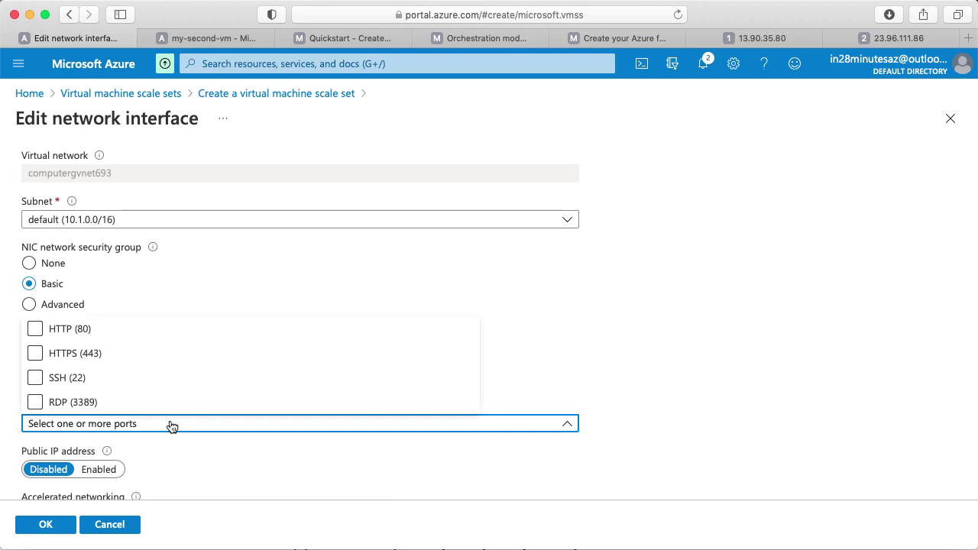
pyautogui.click(34, 331)
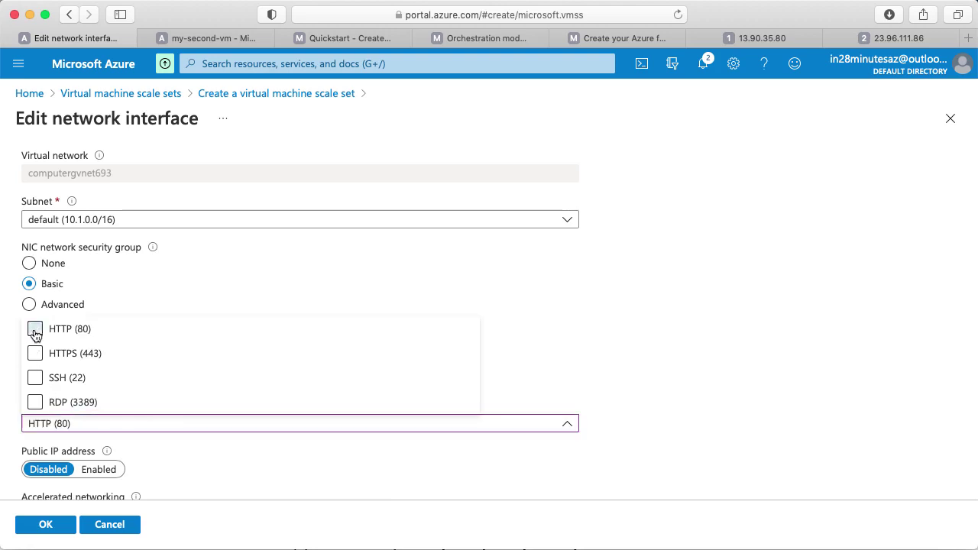
pyautogui.click(35, 379)
pyautogui.click(494, 358)
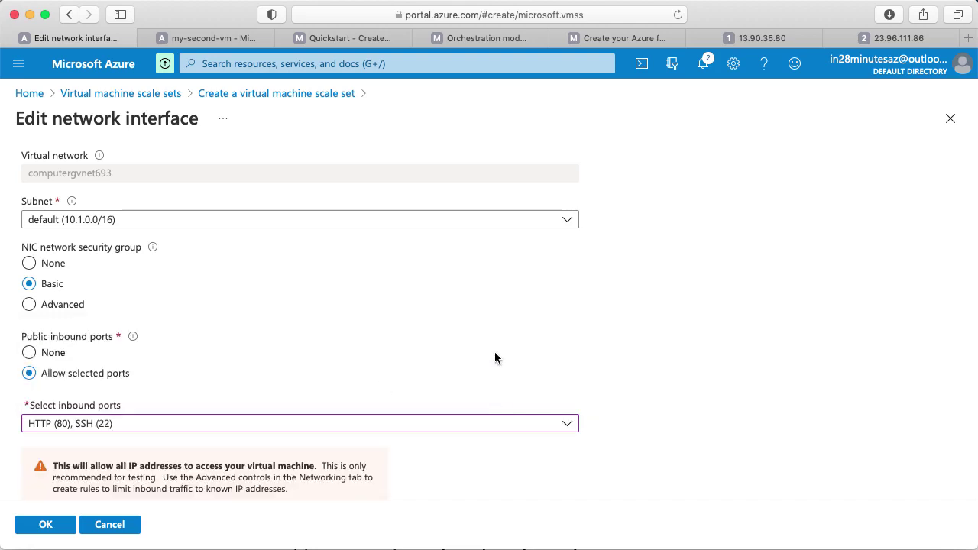
# Step: Enable a public IP address on the network interface and save its settings
pyautogui.scroll(-4, 840, 382)
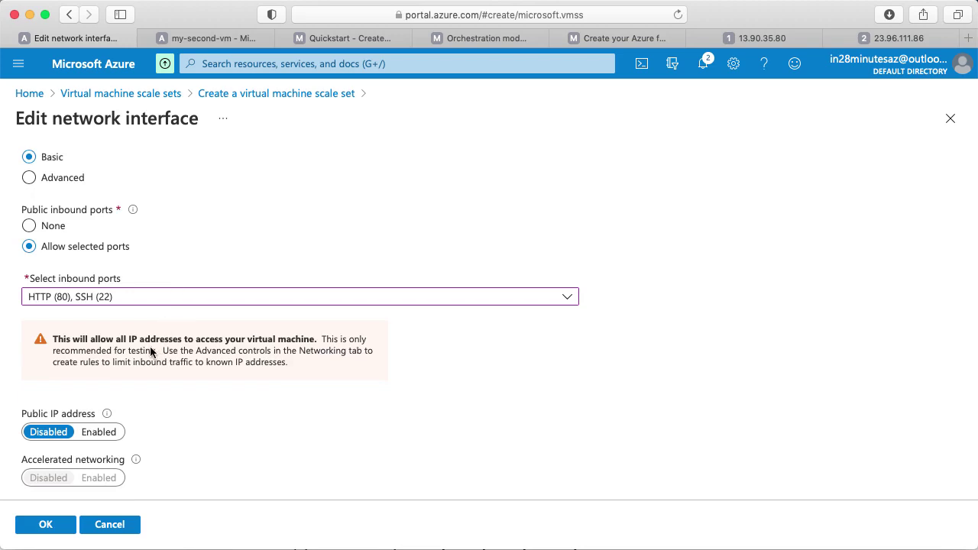
pyautogui.click(97, 432)
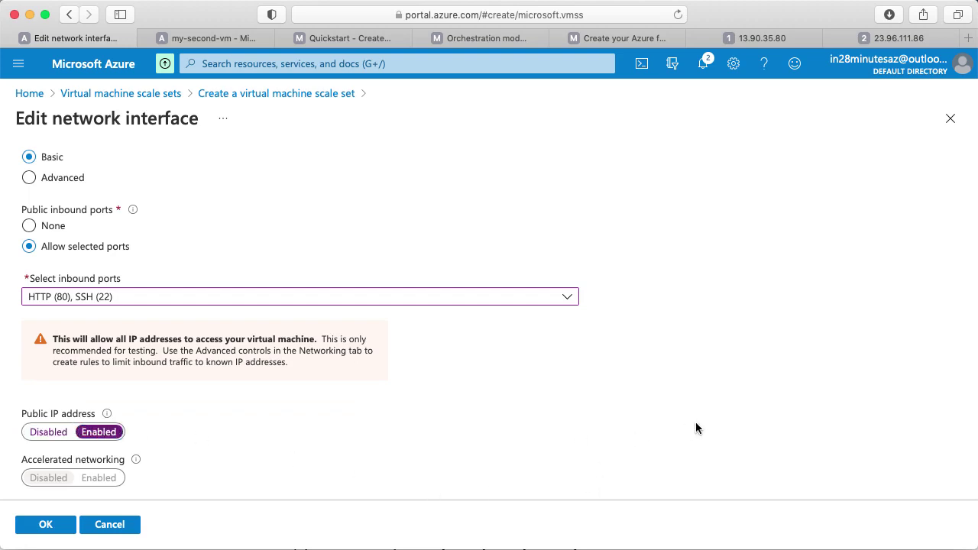
pyautogui.scroll(3, 696, 422)
pyautogui.scroll(3, 499, 325)
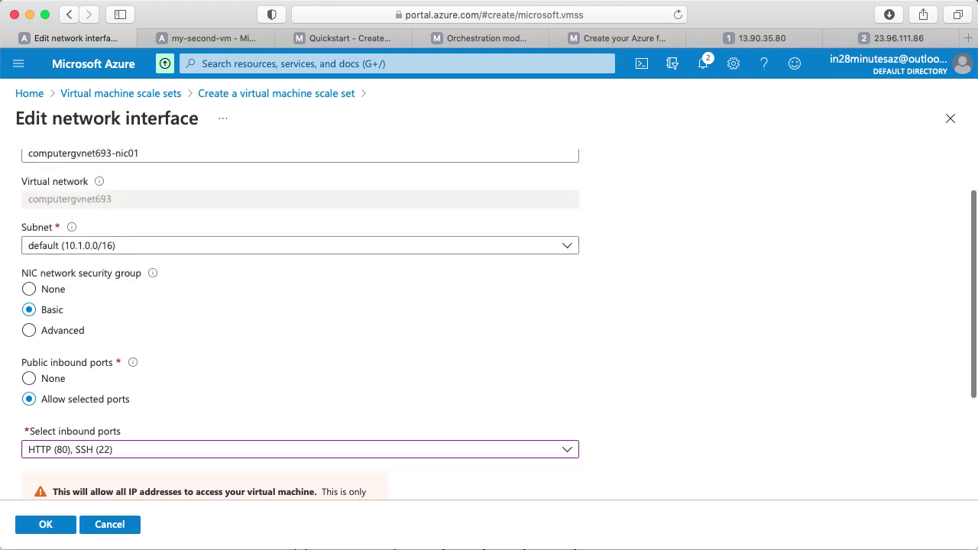
pyautogui.scroll(-6, 696, 424)
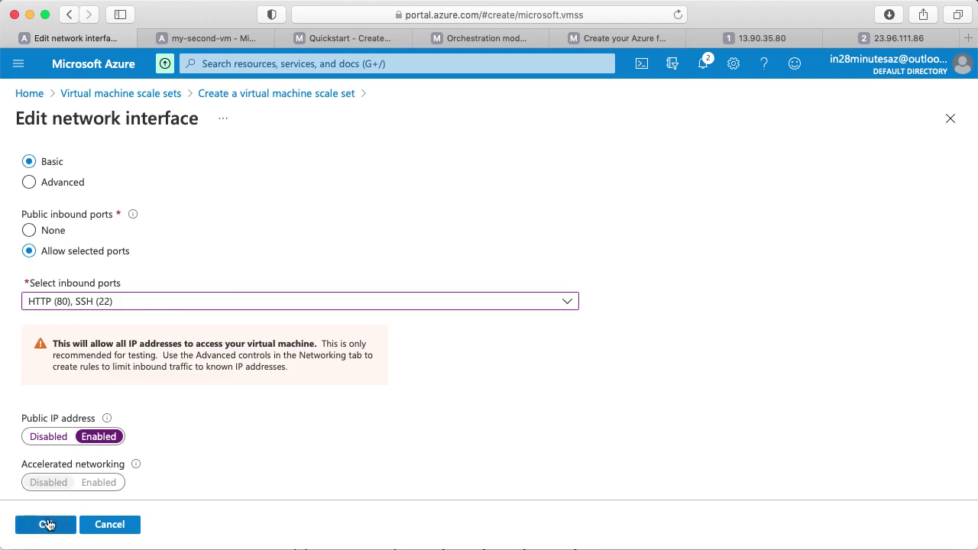
pyautogui.click(47, 525)
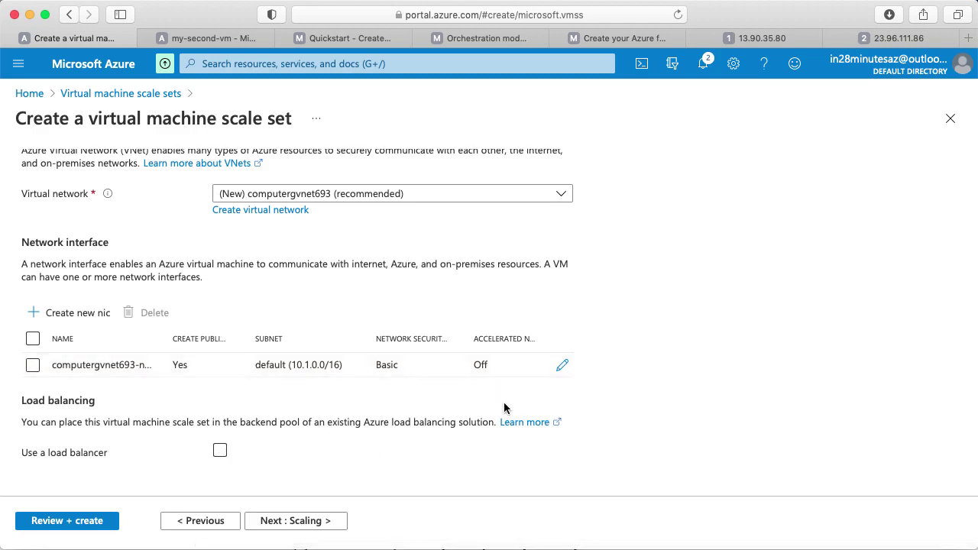
# Step: Enable a load balancer for the scale set with its default load balancing settings and continue to the scaling settings
pyautogui.doubleClick(181, 365)
pyautogui.click(739, 392)
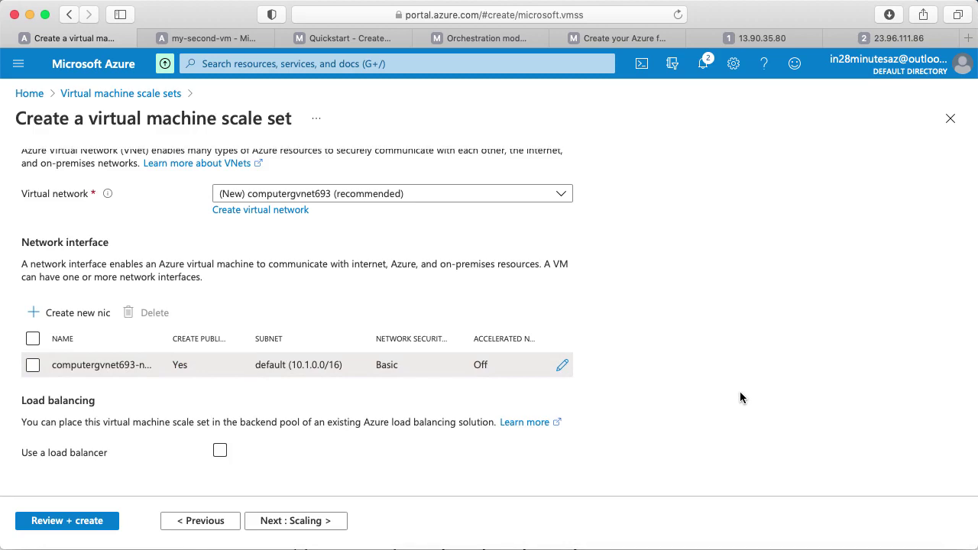
pyautogui.click(221, 453)
pyautogui.click(221, 453)
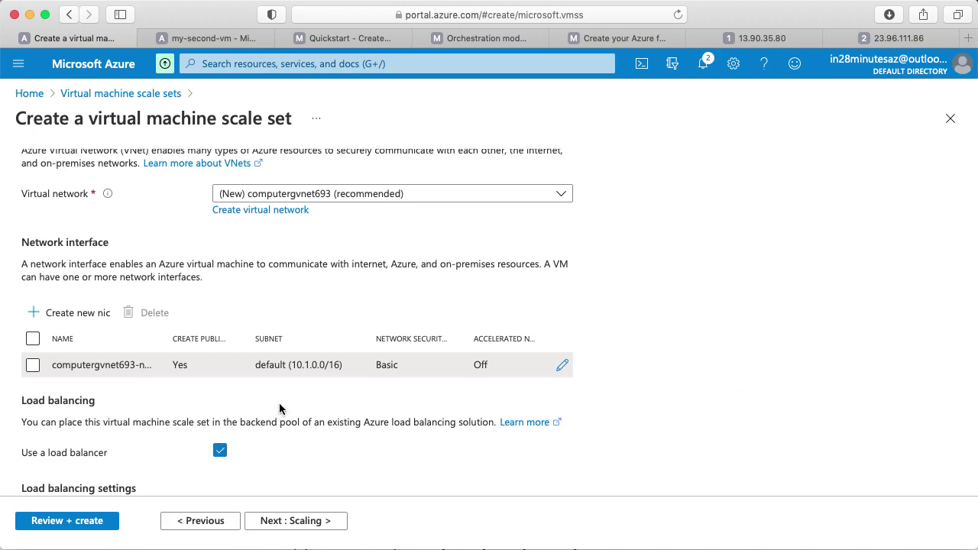
pyautogui.scroll(-5, 274, 421)
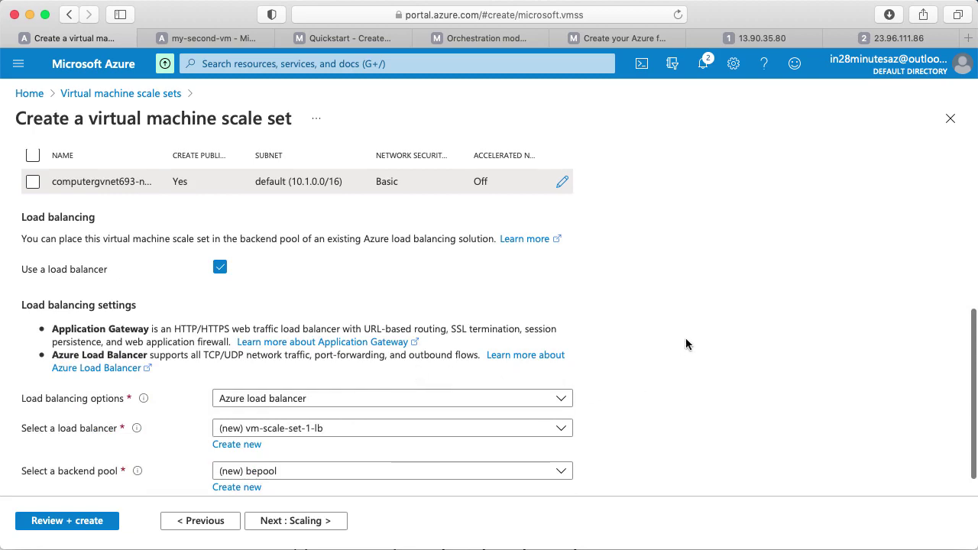
pyautogui.scroll(-1, 585, 342)
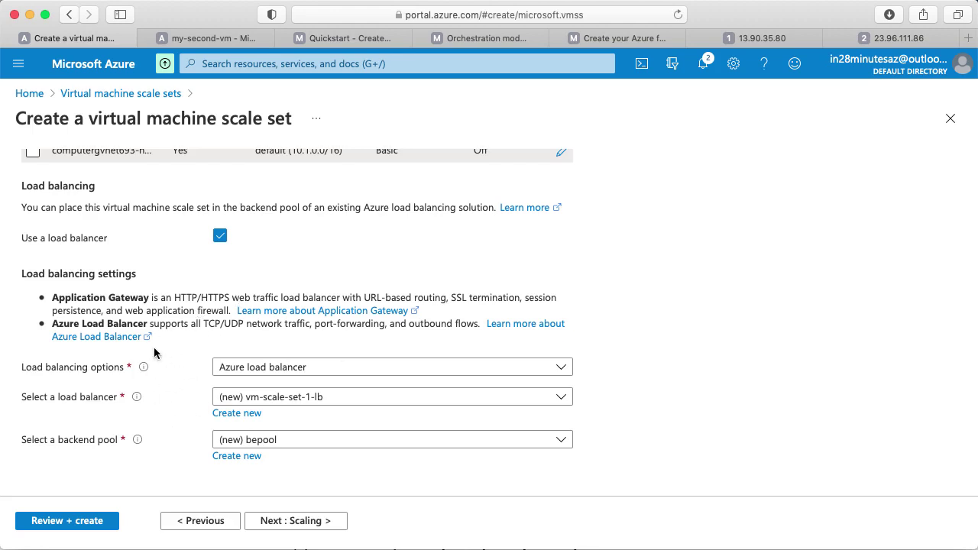
pyautogui.click(297, 523)
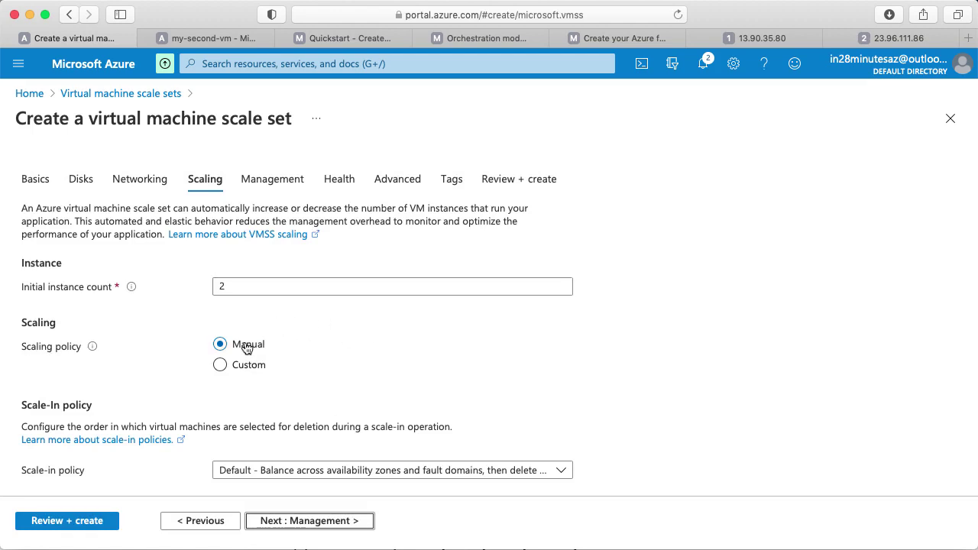
# Step: Preview the Custom scaling policy's instance limits and CPU thresholds, and return the policy to Manual
pyautogui.click(245, 368)
pyautogui.scroll(-1, 230, 367)
pyautogui.click(229, 360)
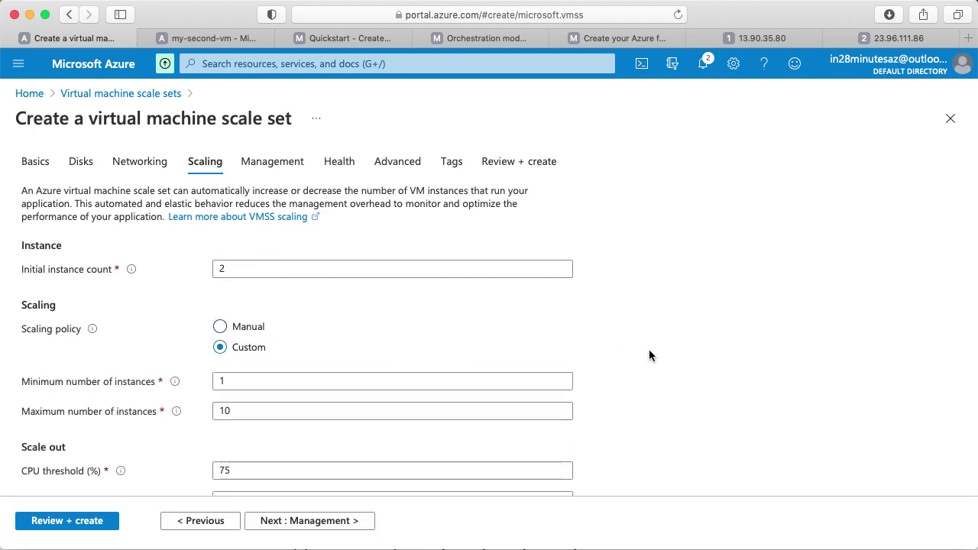
pyautogui.scroll(-5, 283, 319)
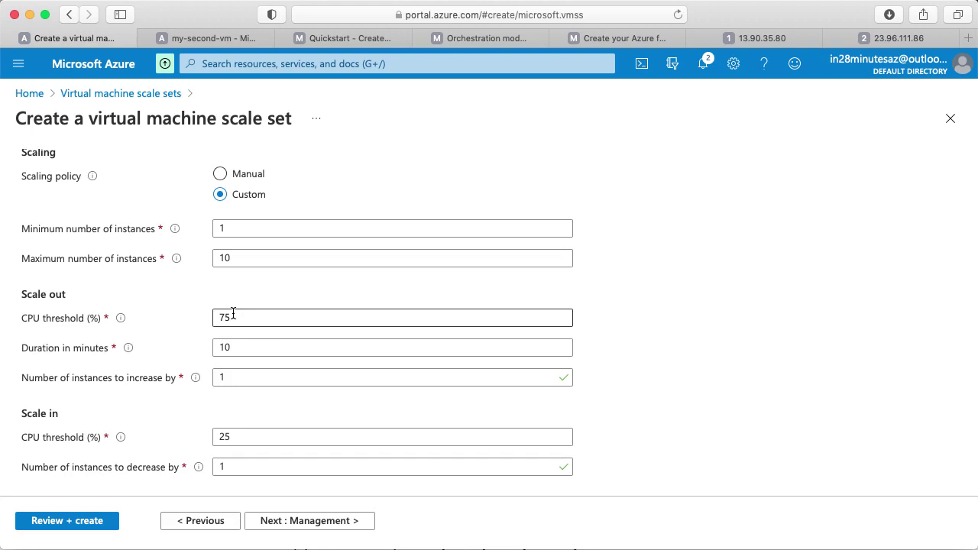
pyautogui.click(129, 330)
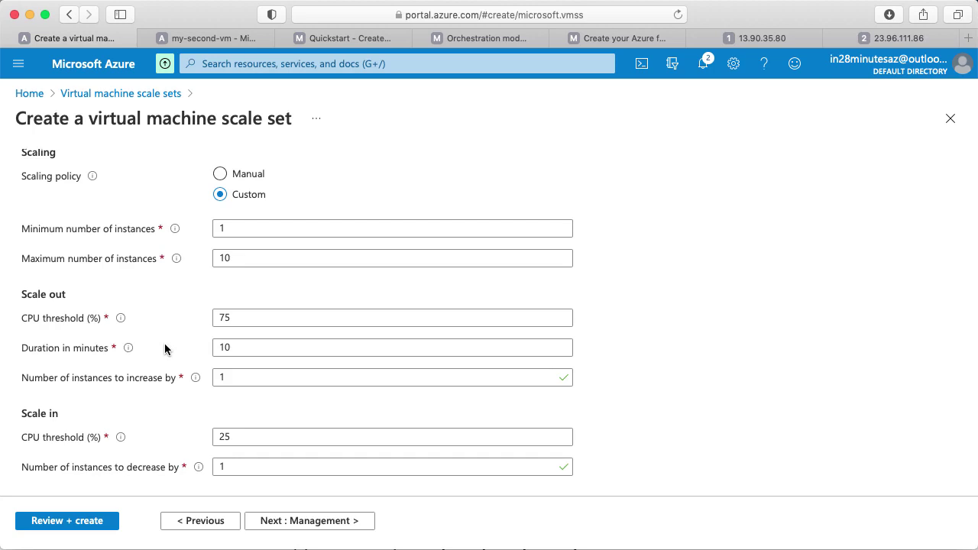
pyautogui.click(220, 174)
pyautogui.click(233, 285)
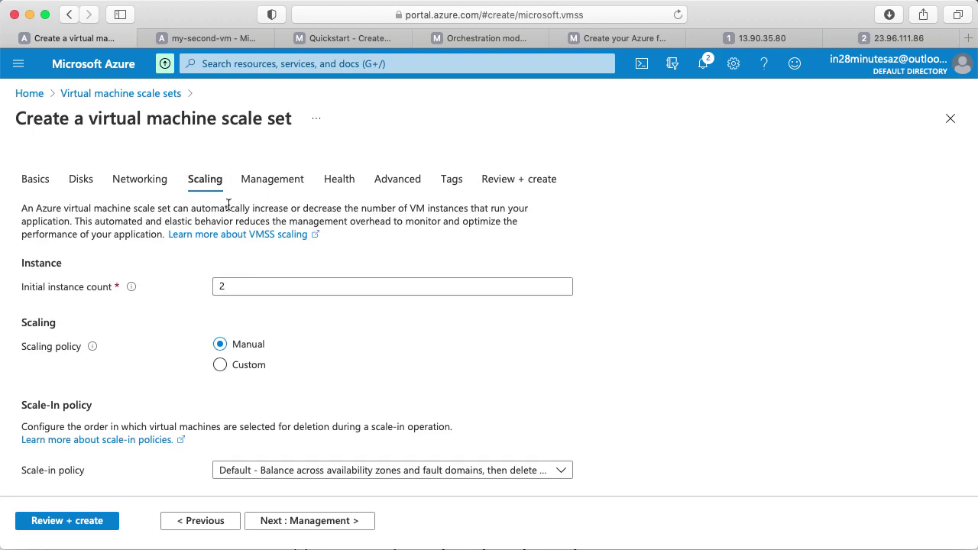
# Step: Copy the nginx installation script from the Useful Commands slide into the scale set's custom data in the advanced settings
pyautogui.click(400, 181)
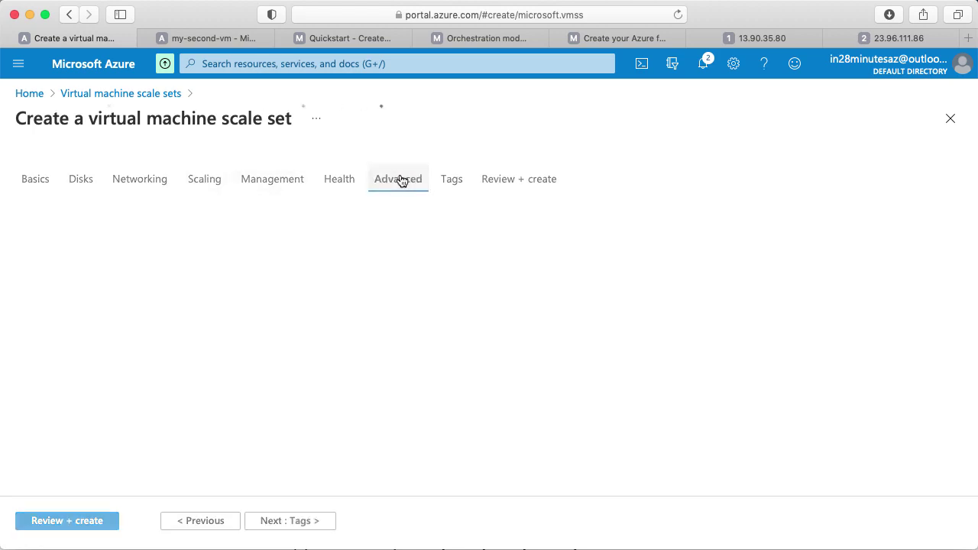
pyautogui.scroll(-5, 240, 272)
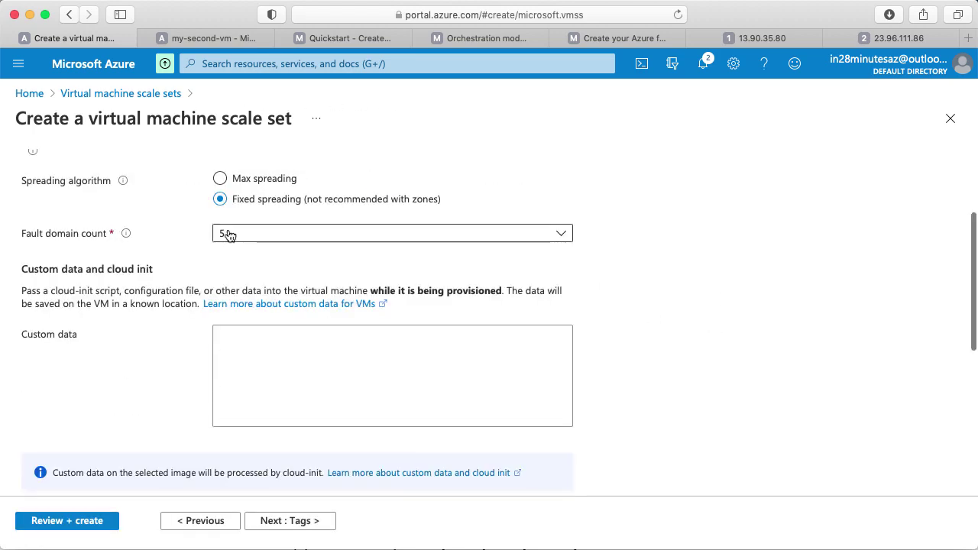
pyautogui.click(296, 412)
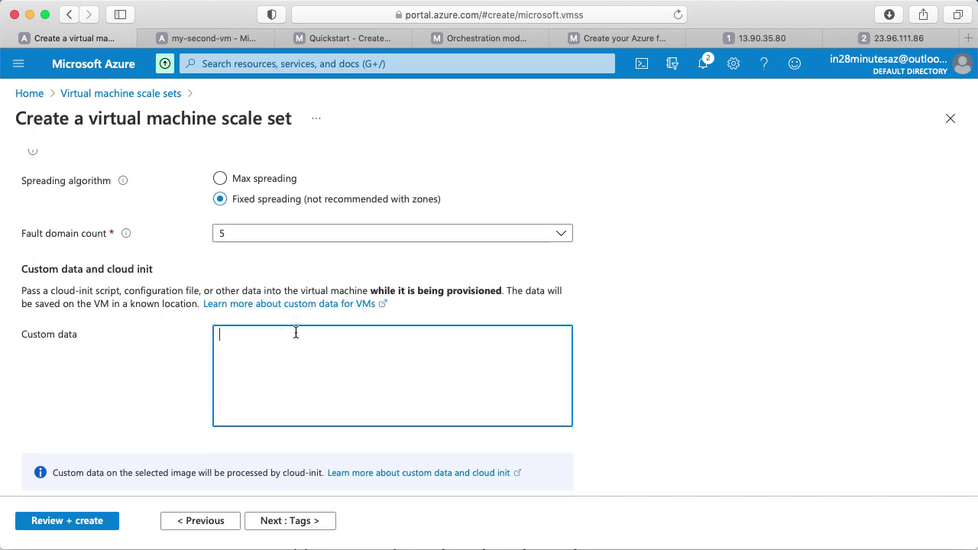
pyautogui.press('super+Tab')
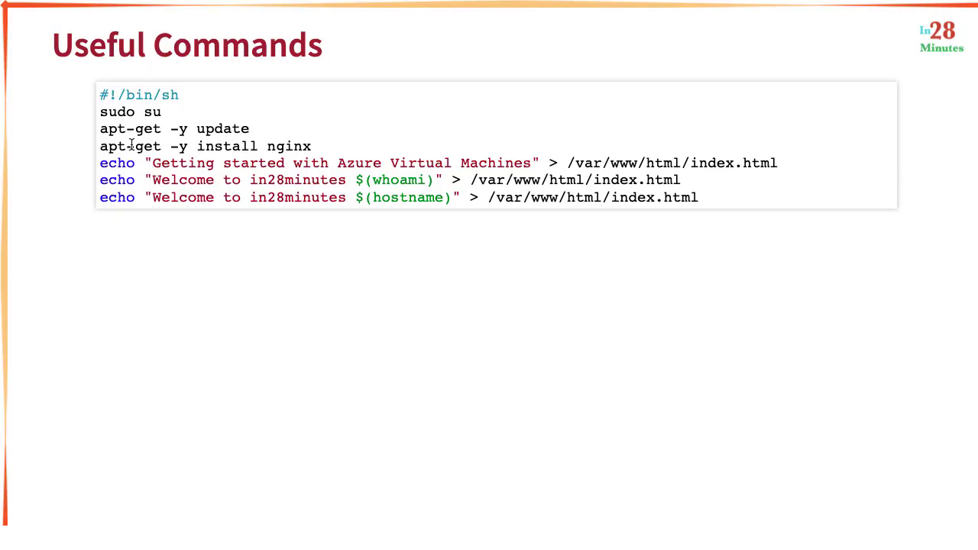
pyautogui.moveTo(100, 92); pyautogui.dragTo(734, 202)
pyautogui.press('super+c')
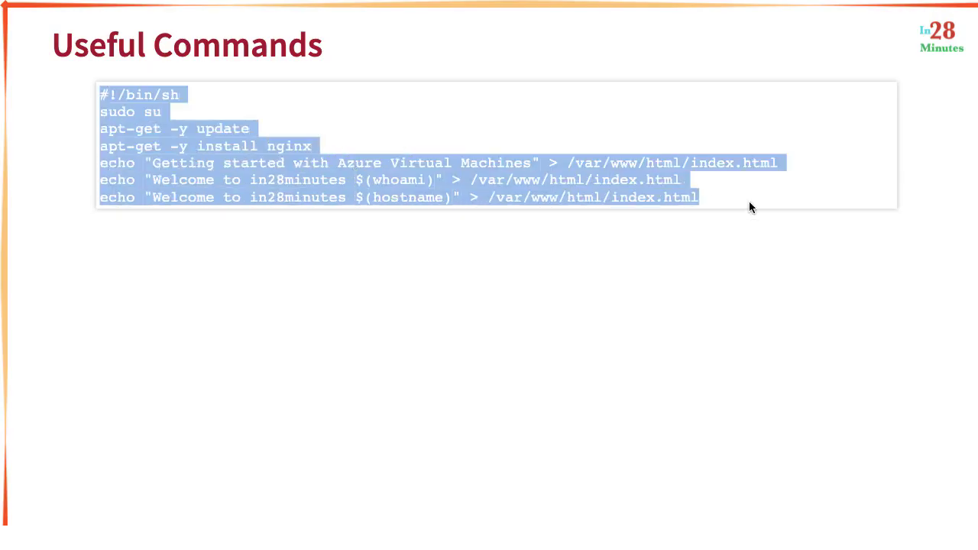
pyautogui.press('super+Tab')
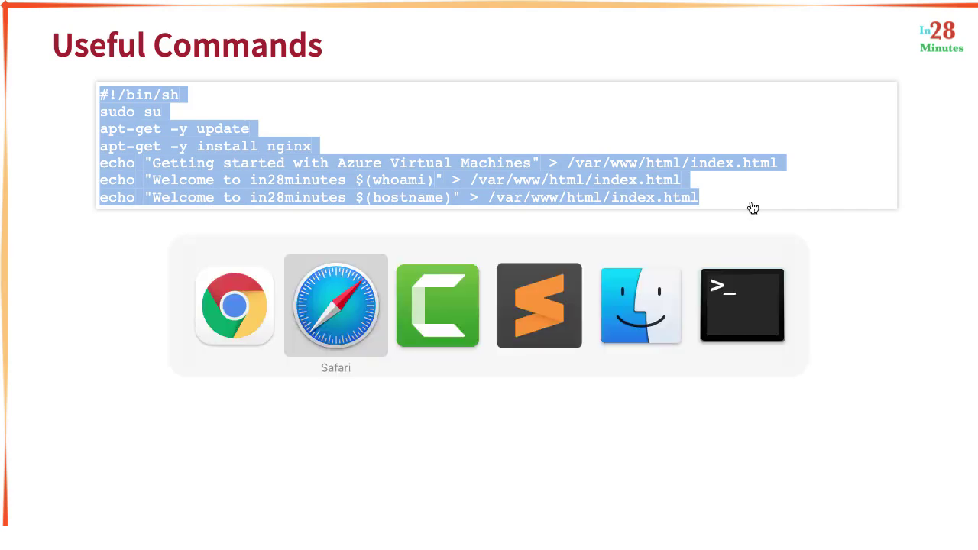
pyautogui.press('super+v')
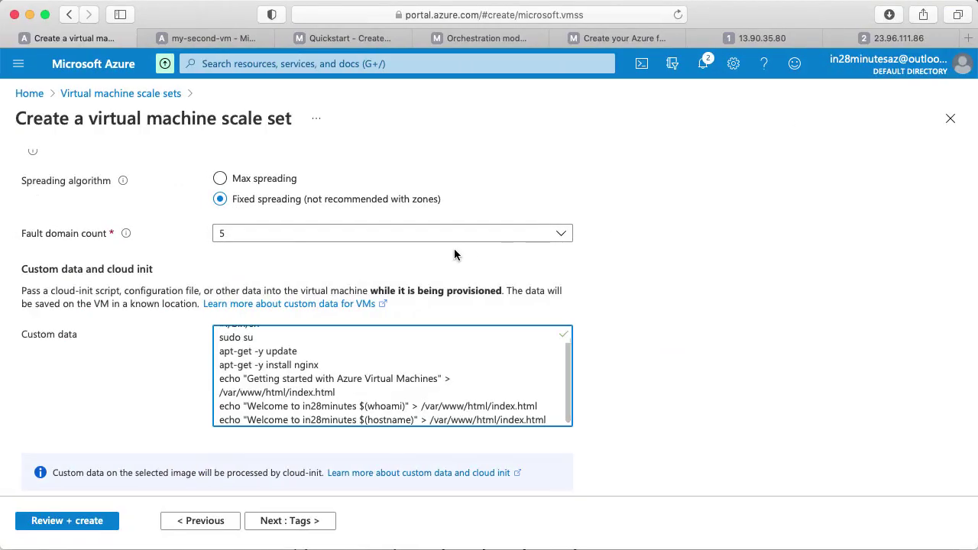
# Step: Remove the "Getting started with Azure Virtual Machines" and $(whoami) echo lines from the custom data script, keeping only the $(hostname) echo line
pyautogui.press('super+Up')
pyautogui.press('Down')
pyautogui.press('Down')
pyautogui.press('Down')
pyautogui.hotkey('shift', 'Down')
pyautogui.hotkey('shift', 'Down')
pyautogui.hotkey('shift', 'Down')
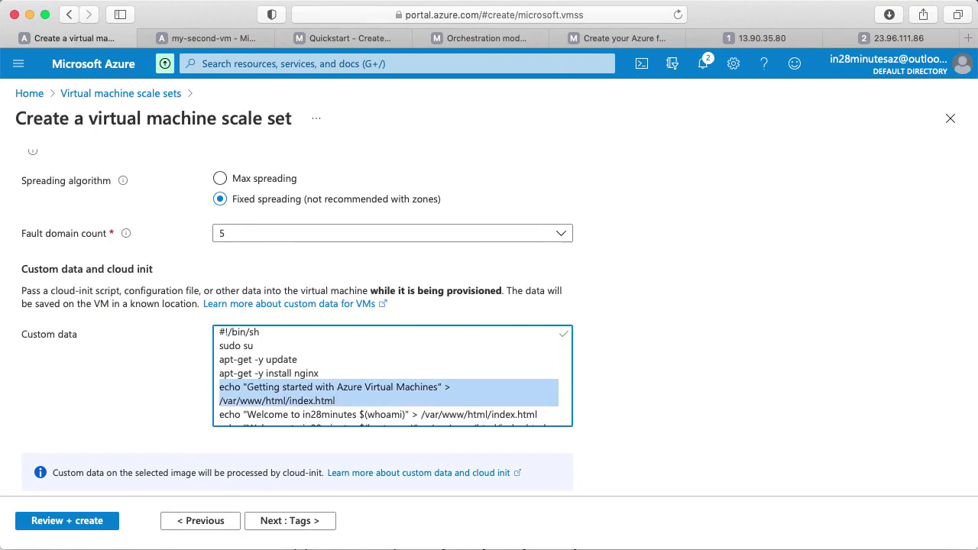
pyautogui.press('BackSpace')
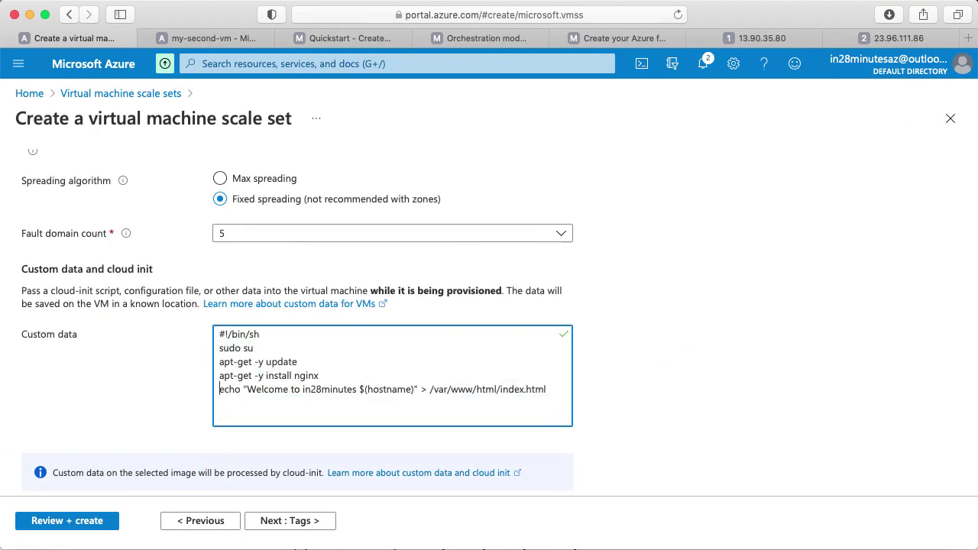
pyautogui.press('super+a')
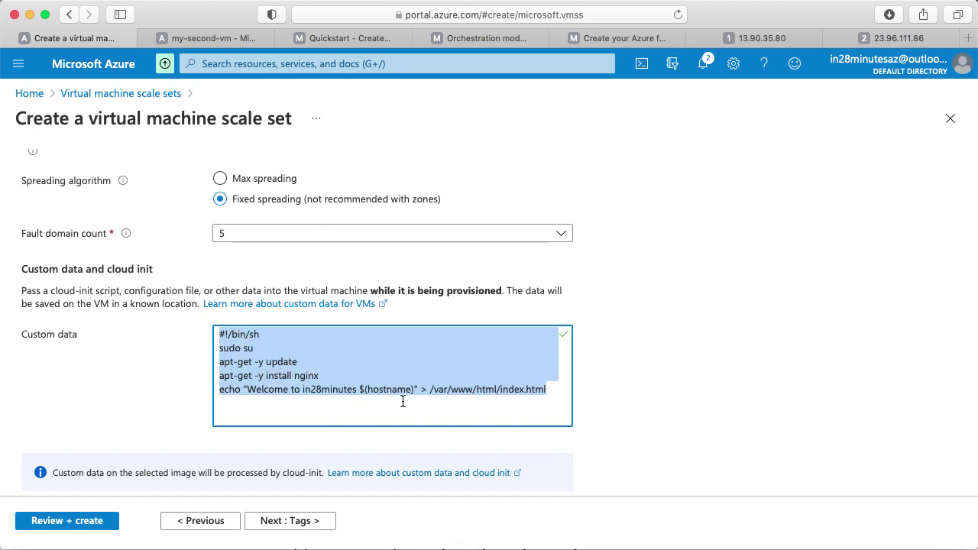
pyautogui.click(642, 426)
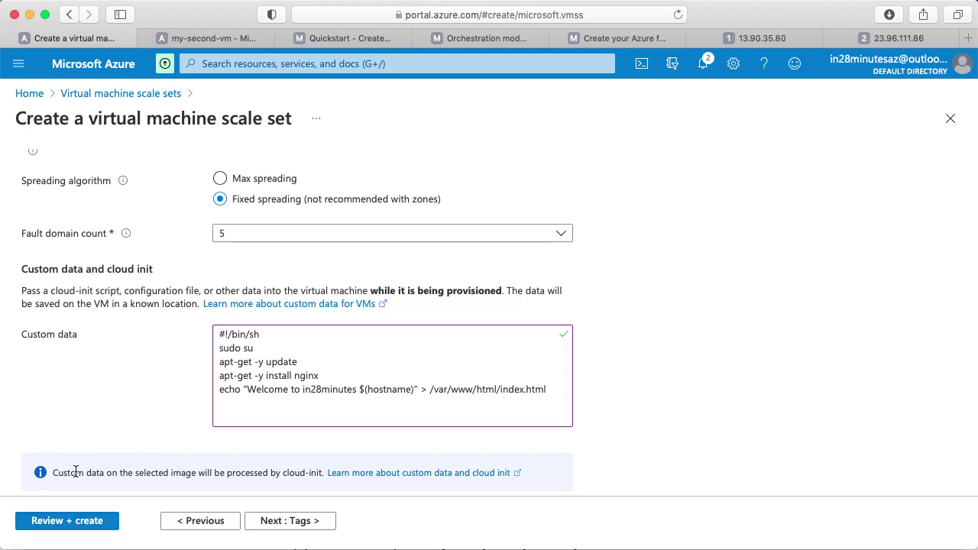
# Step: Review the scale set's validated configuration, including size, load balancing and cloud init, and create the scale set
pyautogui.click(75, 526)
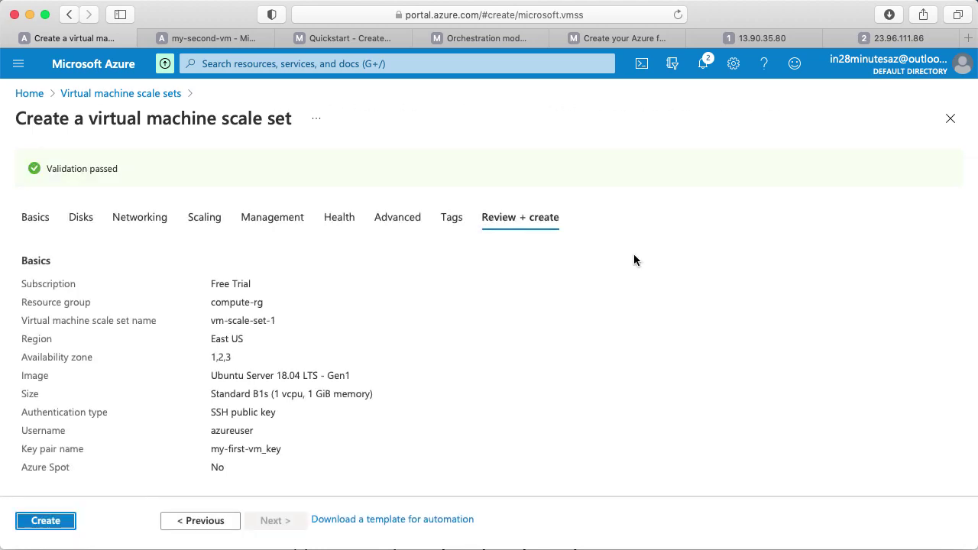
pyautogui.scroll(-3, 492, 289)
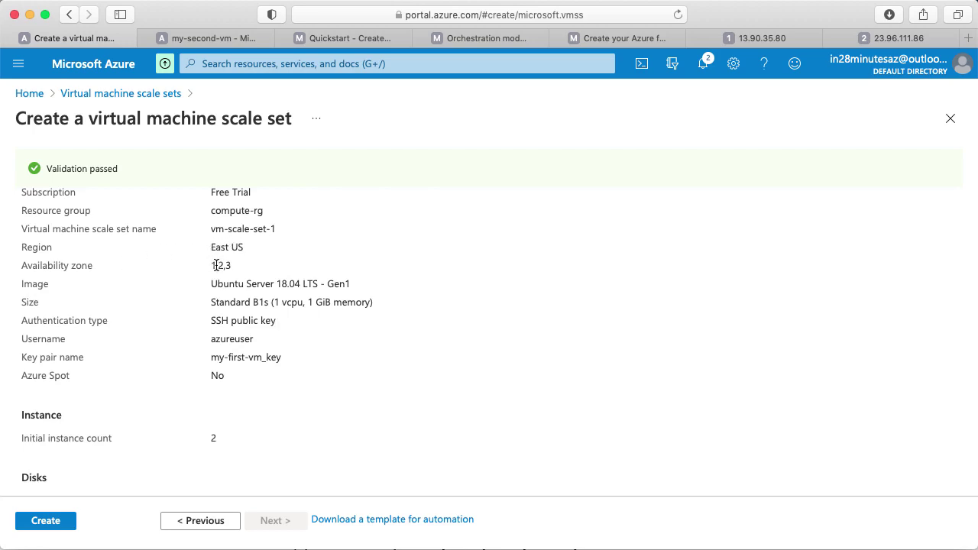
pyautogui.doubleClick(261, 301)
pyautogui.scroll(-5, 353, 392)
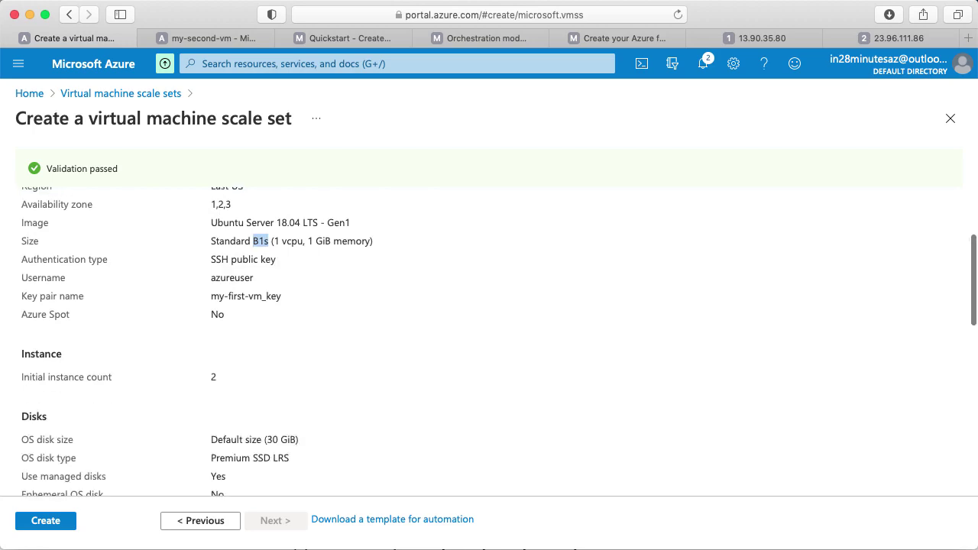
pyautogui.scroll(-1, 280, 319)
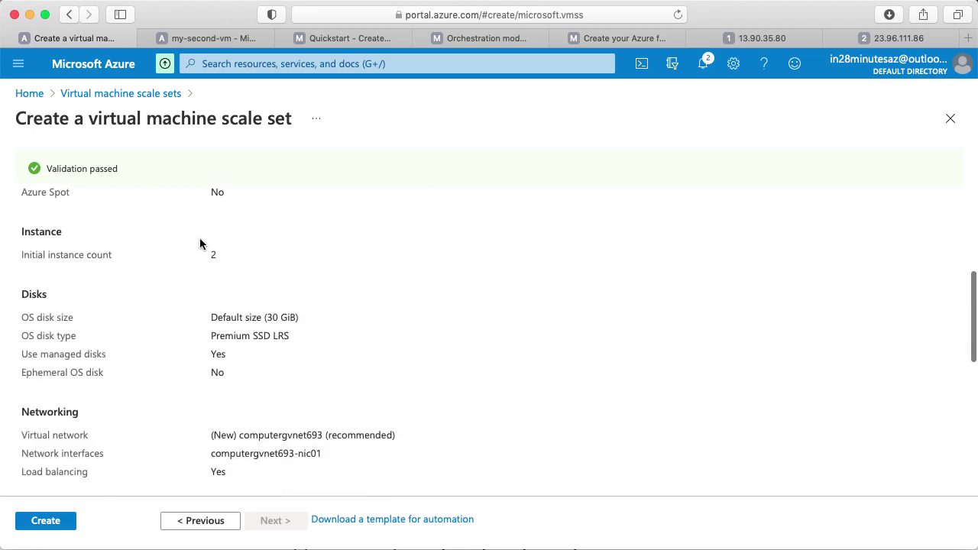
pyautogui.scroll(-5, 199, 238)
pyautogui.doubleClick(220, 318)
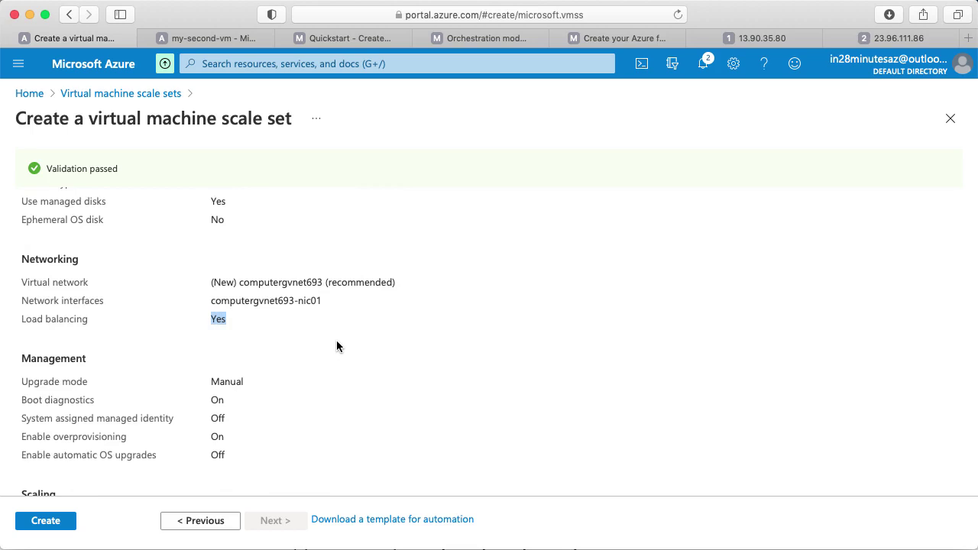
pyautogui.scroll(-9, 337, 346)
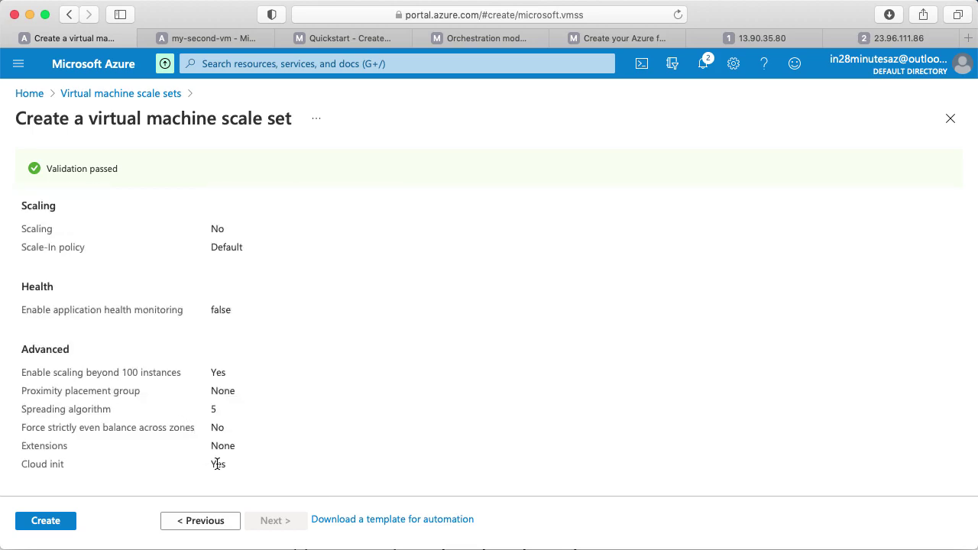
pyautogui.doubleClick(217, 464)
pyautogui.click(45, 520)
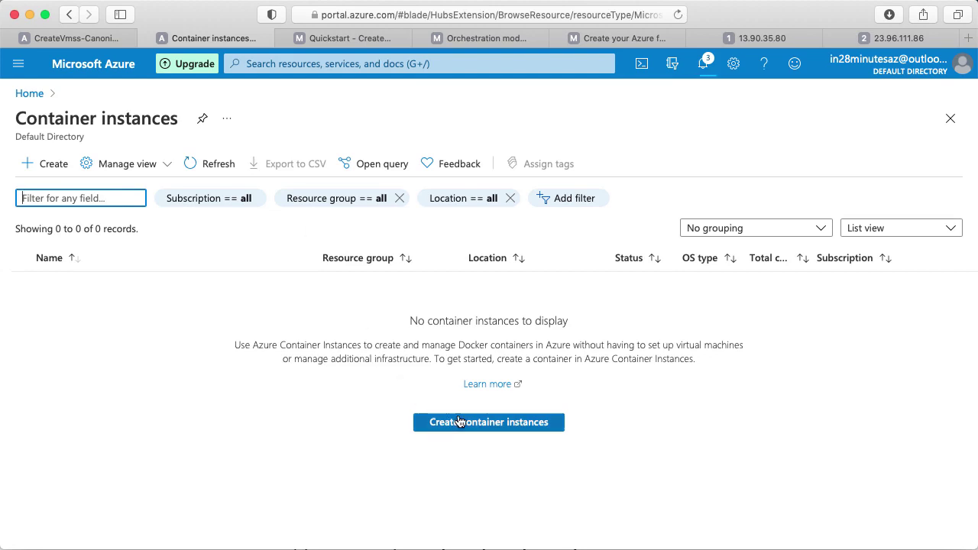
# Step: Search the portal for the Container instances service and start creating a new container instance
pyautogui.click(304, 65)
pyautogui.write('C')
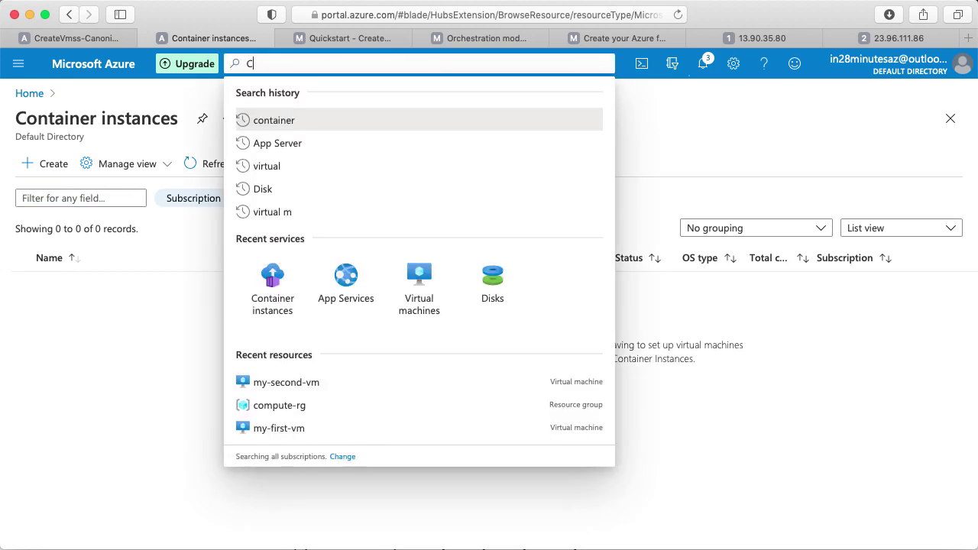
pyautogui.write('ontainer ins')
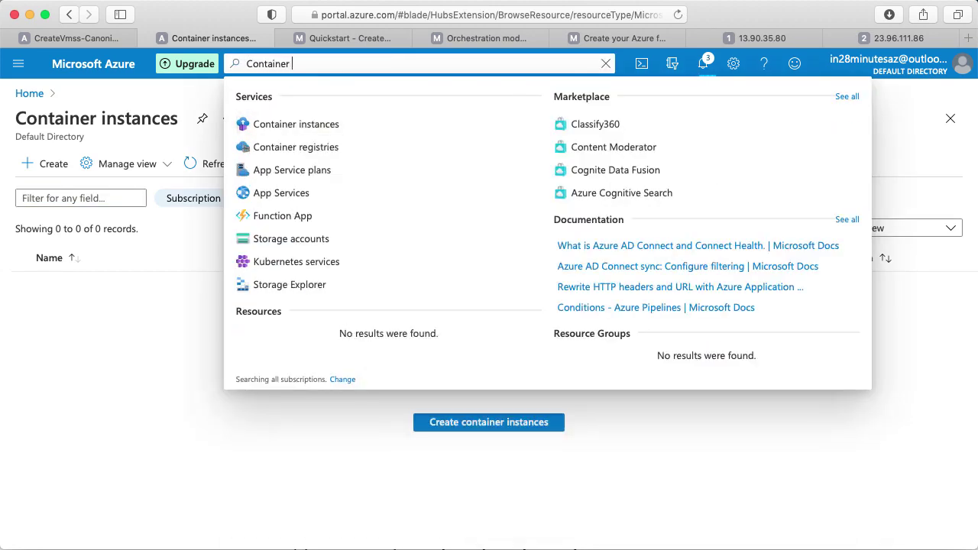
pyautogui.click(312, 125)
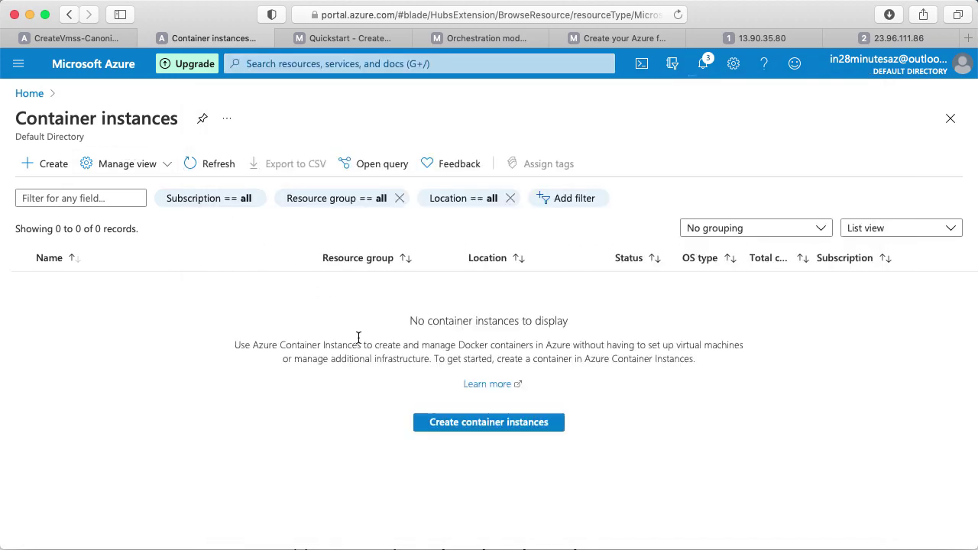
pyautogui.click(487, 422)
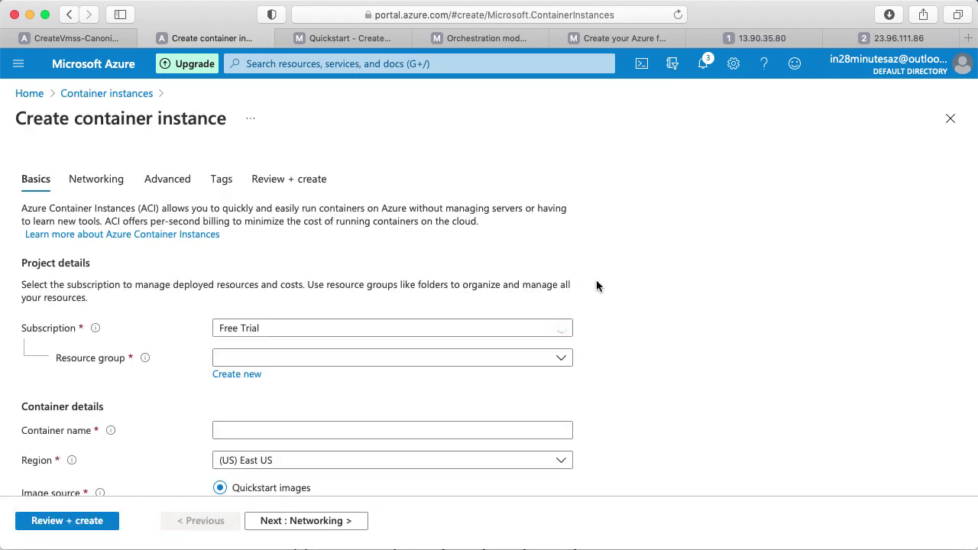
# Step: Assign the container instance to the compute-rg resource group and name it my-first-container-instance
pyautogui.scroll(-2, 691, 337)
pyautogui.scroll(-1, 691, 336)
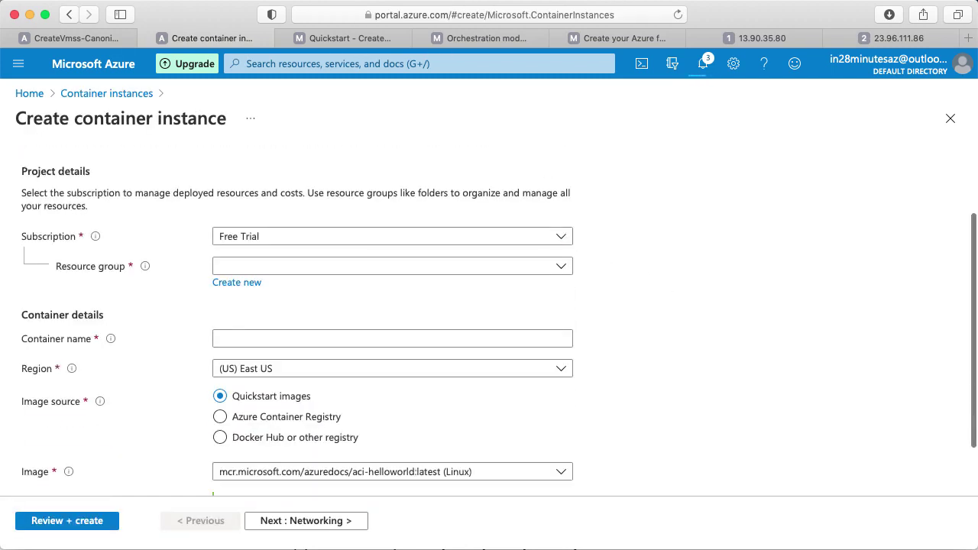
pyautogui.click(336, 272)
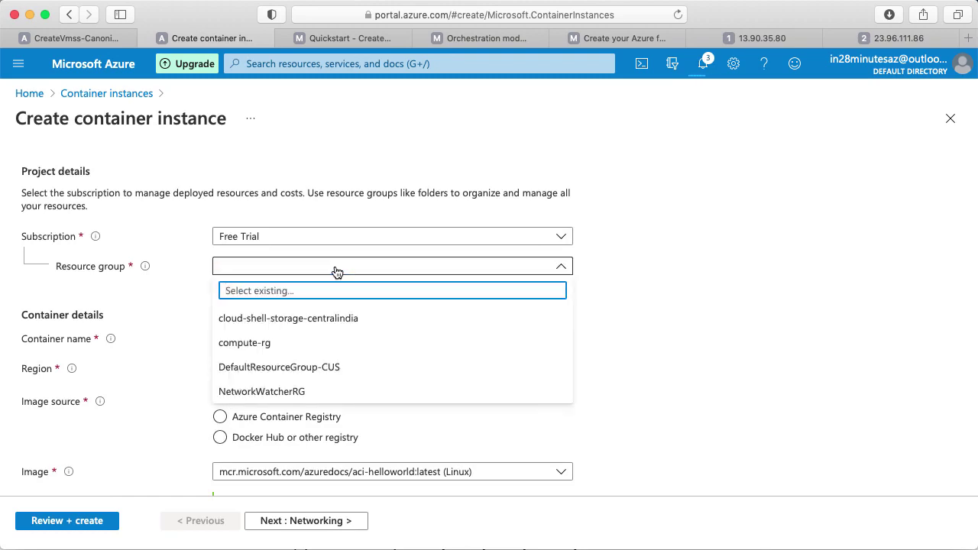
pyautogui.click(296, 342)
pyautogui.scroll(-1, 644, 310)
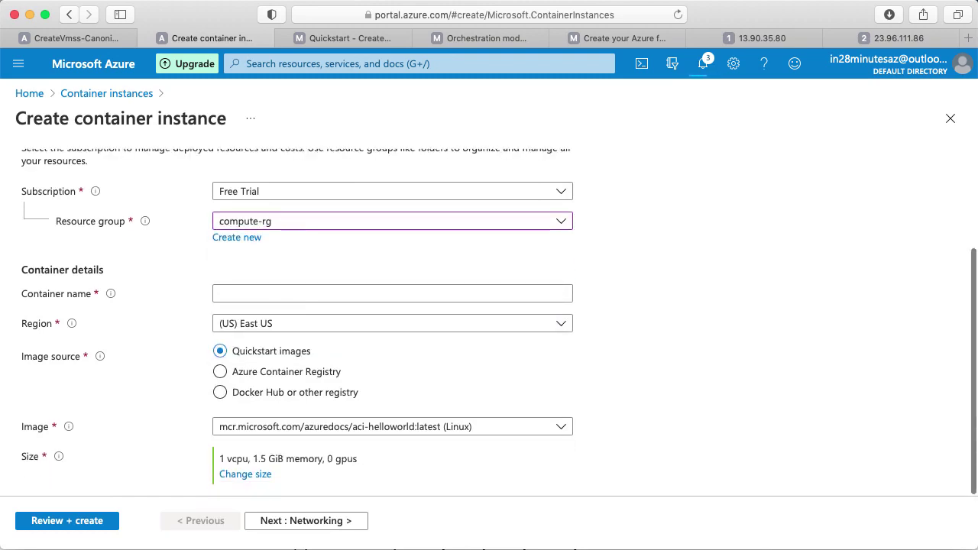
pyautogui.click(353, 287)
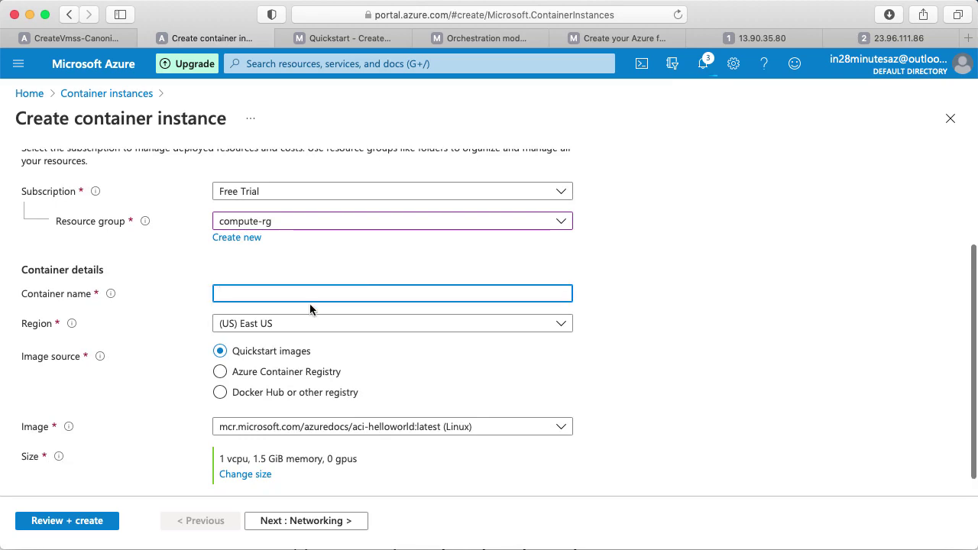
pyautogui.write('my-first-')
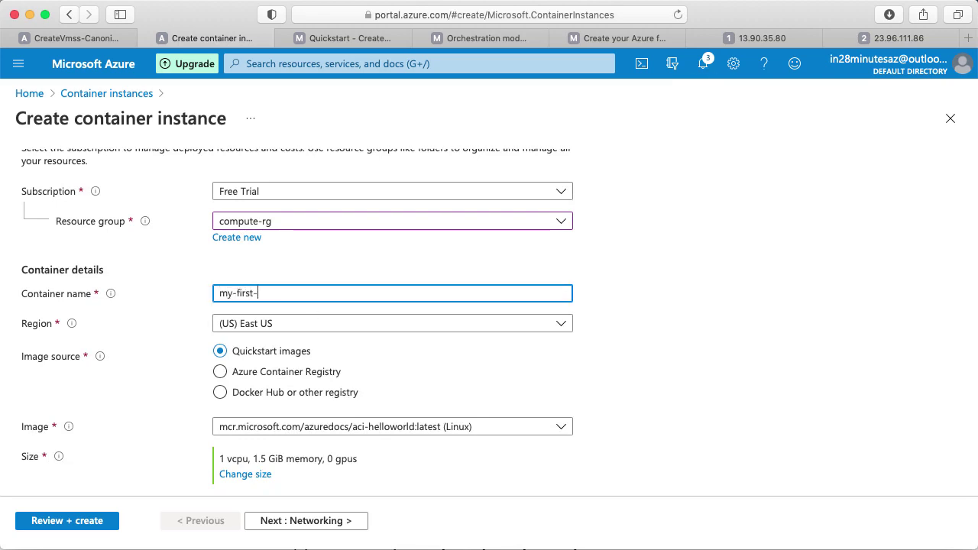
pyautogui.write('container-instance')
pyautogui.click(697, 388)
pyautogui.scroll(-1, 697, 388)
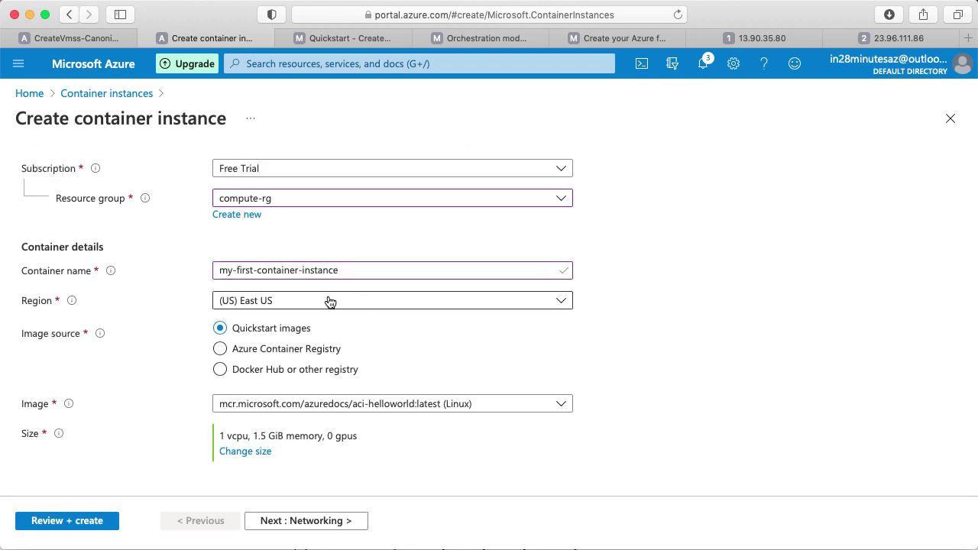
# Step: Validate the container instance with the aci-helloworld quickstart image and create it
pyautogui.scroll(1, 403, 406)
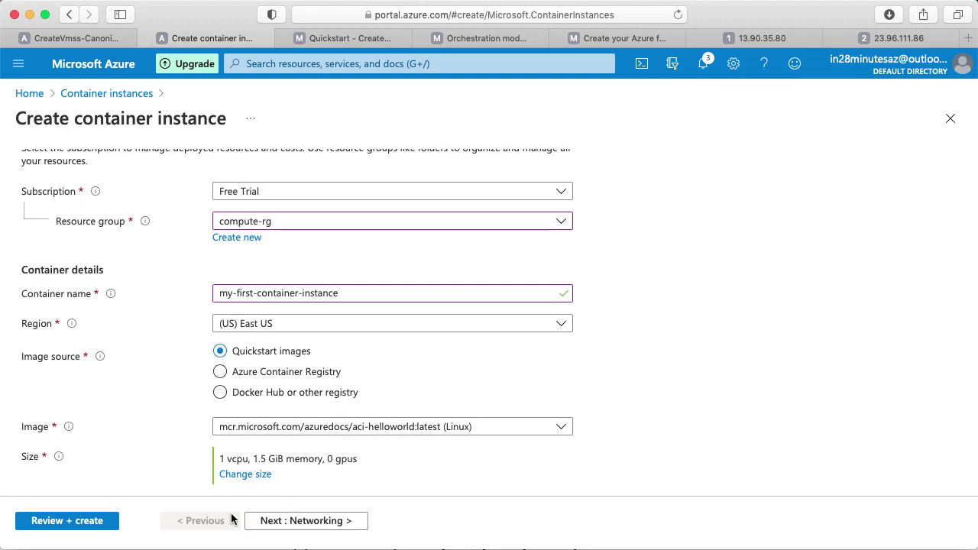
pyautogui.scroll(3, 191, 466)
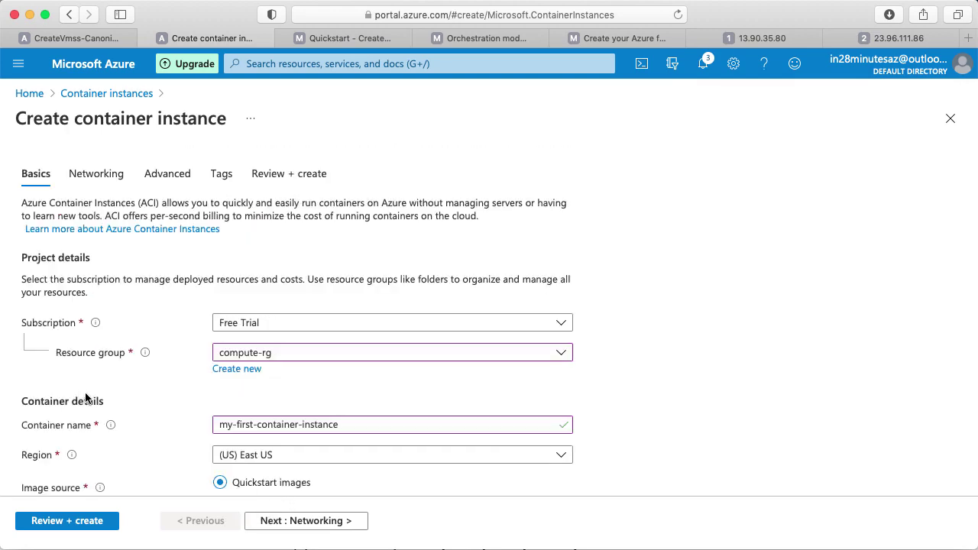
pyautogui.click(63, 522)
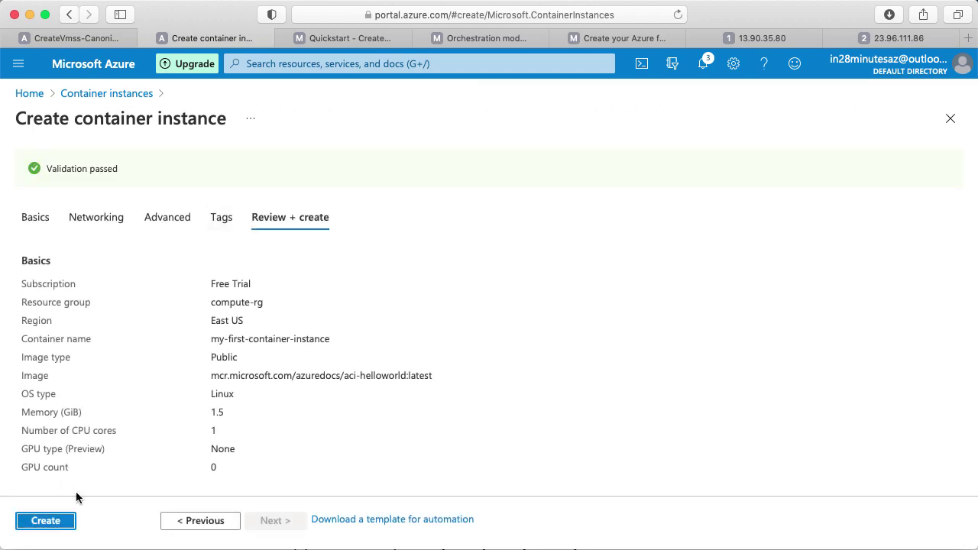
pyautogui.click(45, 522)
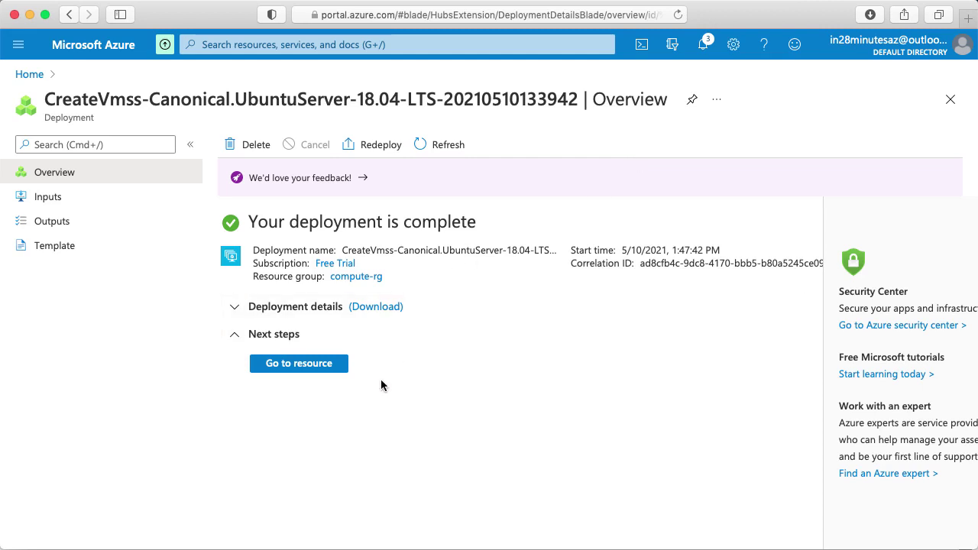
# Step: Open instance vm-scale-set-1_0 of the deployed scale set and load its public IP address in a new browser tab
pyautogui.click(304, 363)
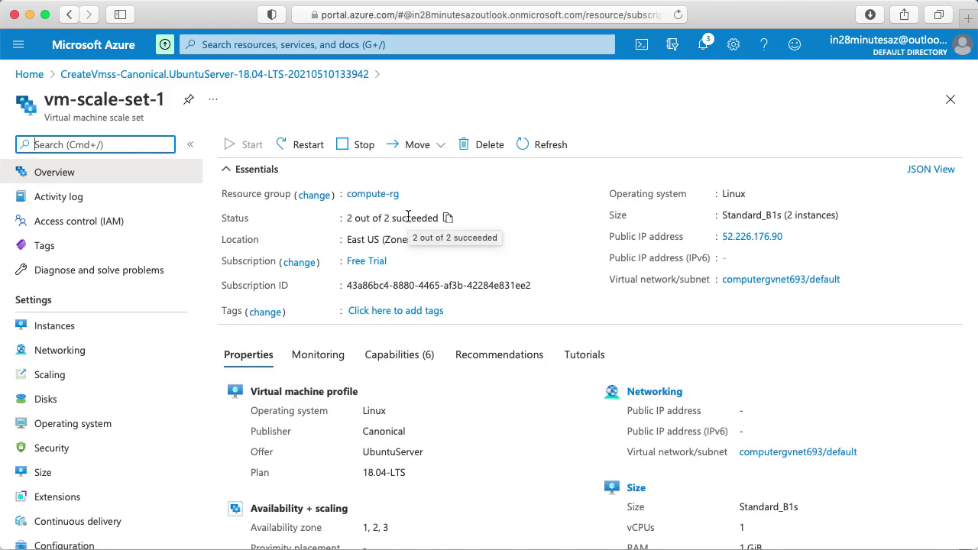
pyautogui.click(68, 326)
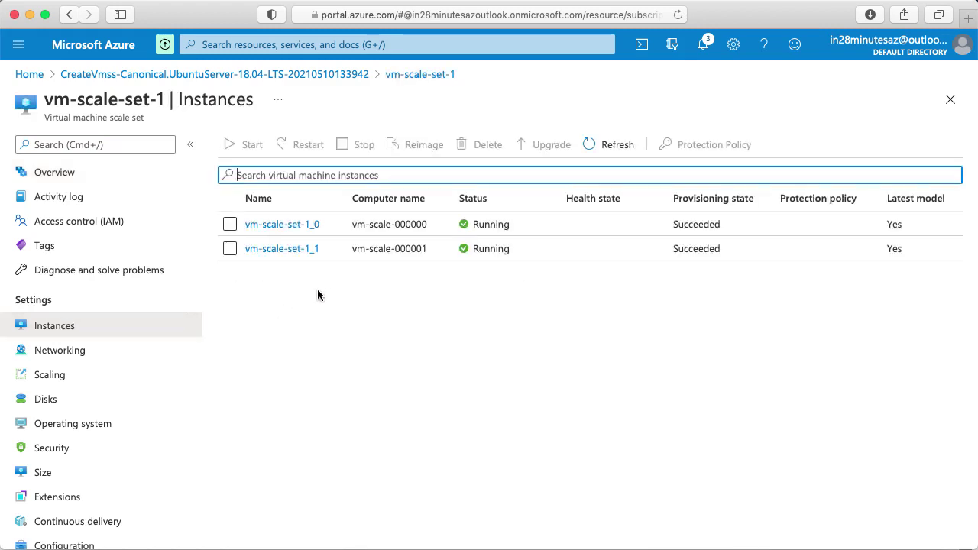
pyautogui.click(260, 226)
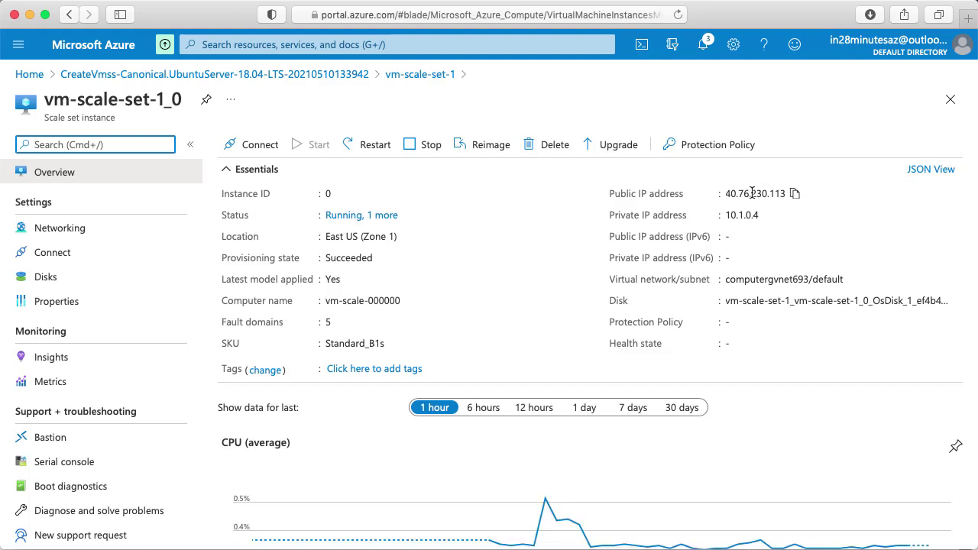
pyautogui.click(794, 196)
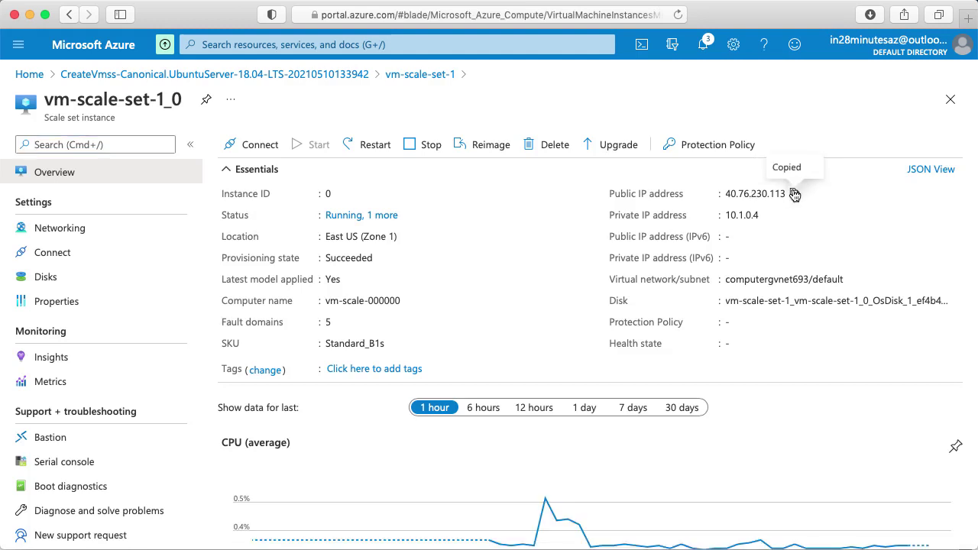
pyautogui.press('super+t')
pyautogui.press('super+v')
pyautogui.press('Return')
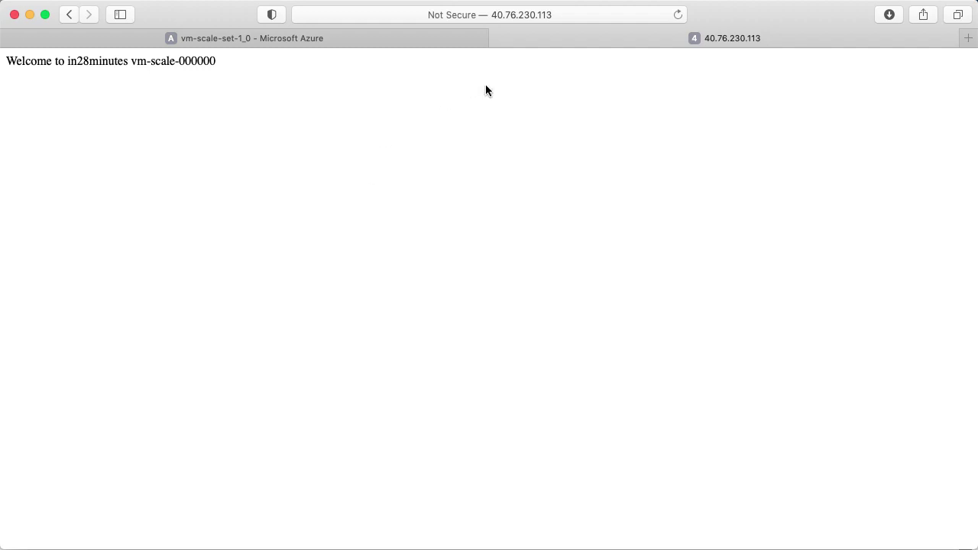
# Step: Open instance vm-scale-set-1_1 from the scale set's instances and load its public IP address in the existing web page tab
pyautogui.click(260, 39)
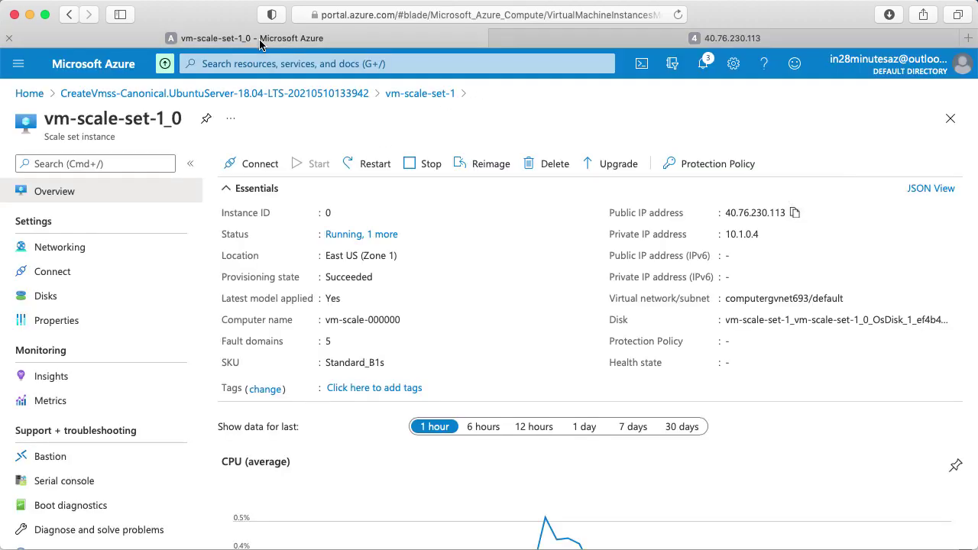
pyautogui.click(413, 93)
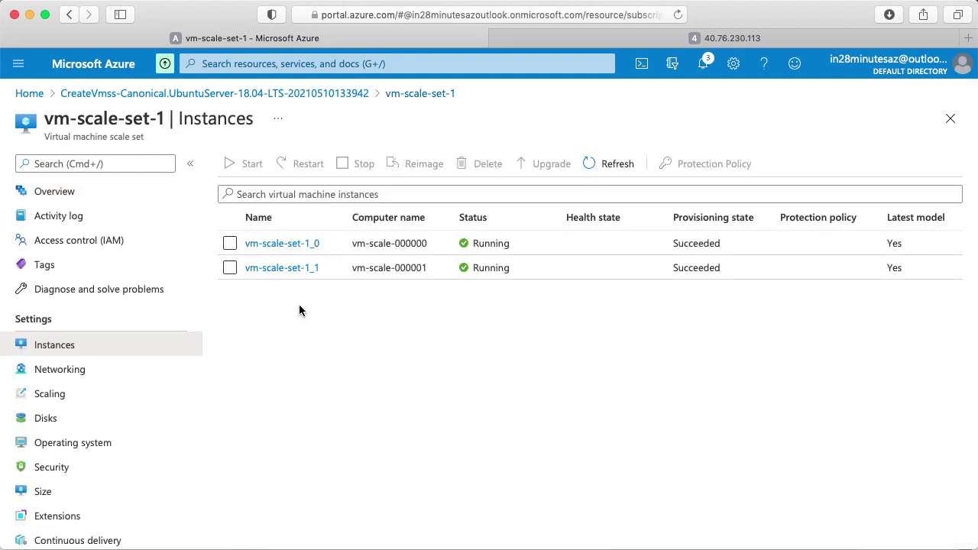
pyautogui.click(288, 269)
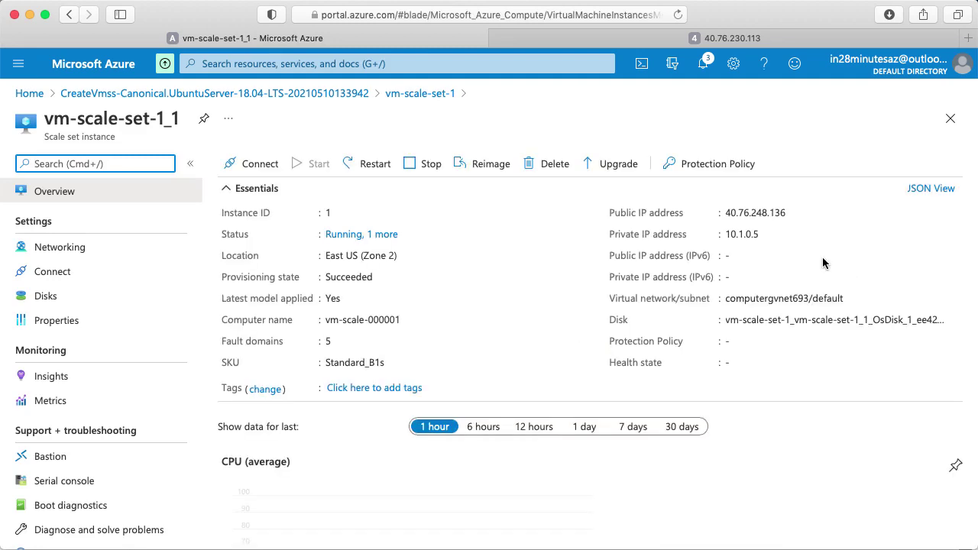
pyautogui.click(794, 213)
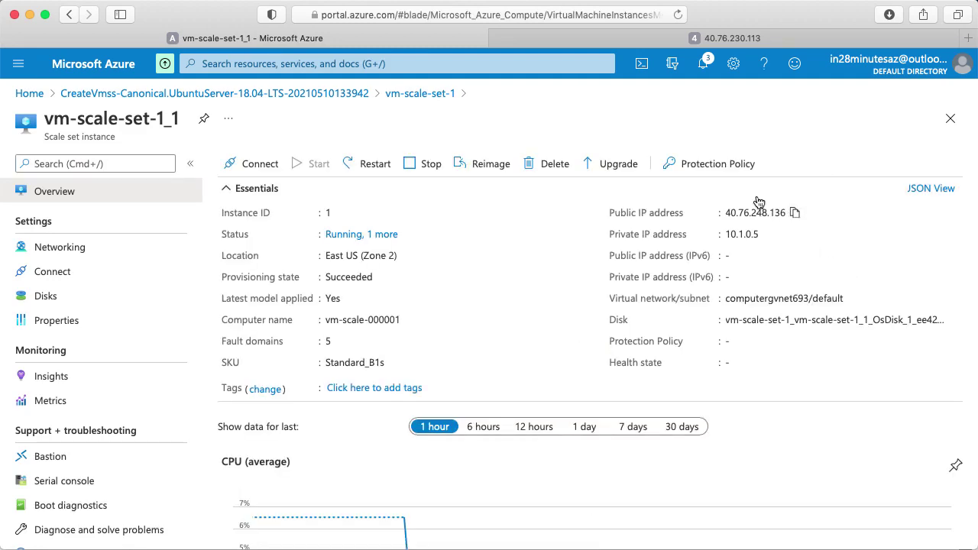
pyautogui.click(796, 212)
pyautogui.click(576, 40)
pyautogui.click(525, 13)
pyautogui.press('super+v')
pyautogui.press('Return')
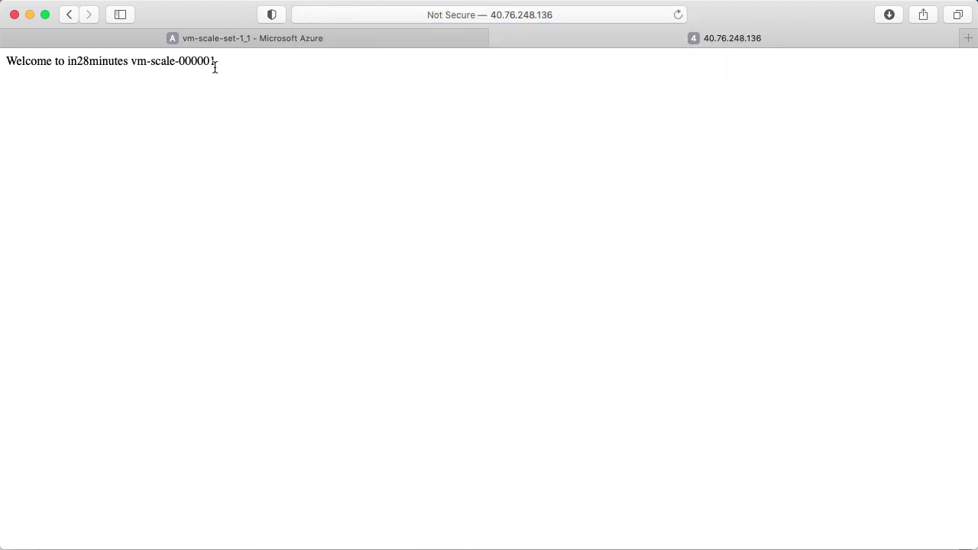
# Step: Return to the Azure portal, find the load balancers, and open vm-scale-set-1-lb
pyautogui.click(246, 36)
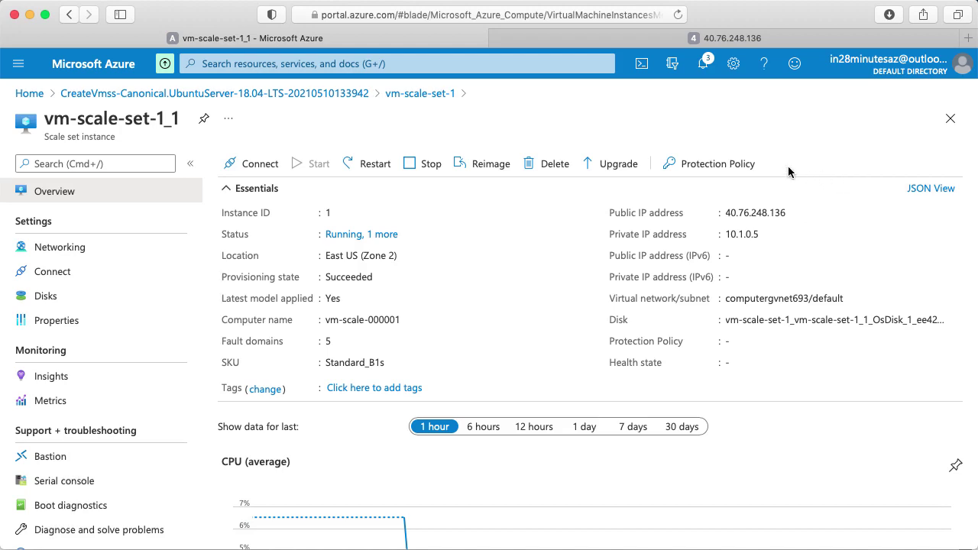
pyautogui.click(222, 70)
pyautogui.write('load ba')
pyautogui.click(245, 125)
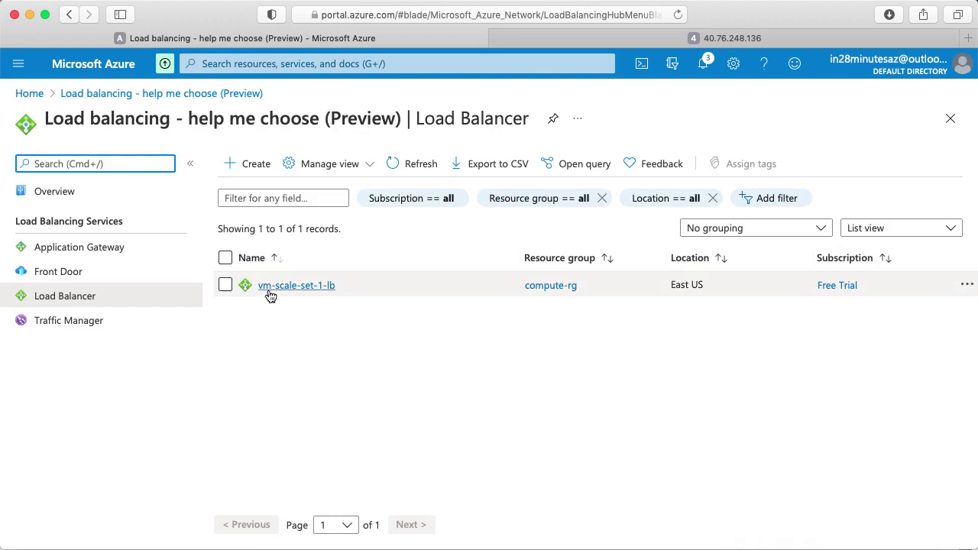
pyautogui.click(329, 287)
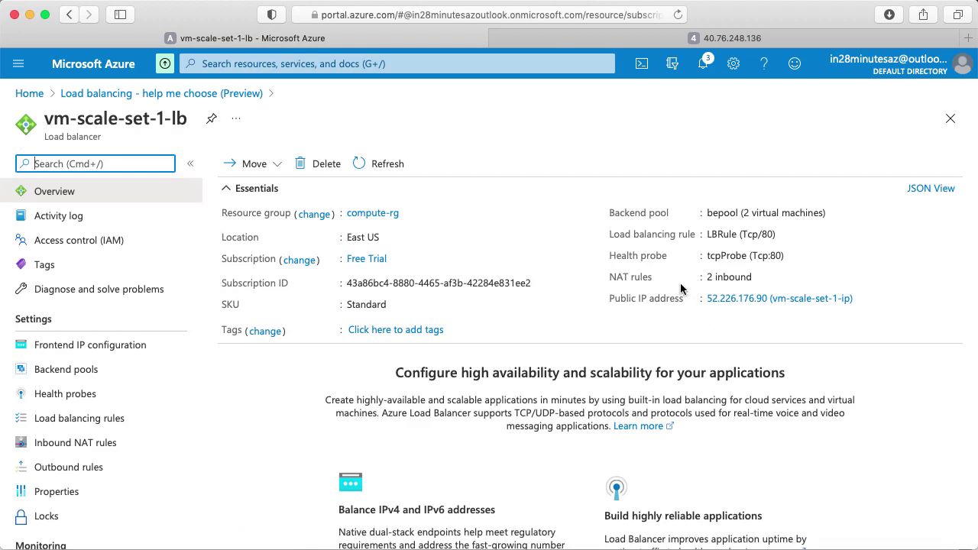
# Step: Load the load balancer's public IP address 52.226.176.90 in a new browser tab and reload the page
pyautogui.moveTo(705, 298); pyautogui.dragTo(768, 298)
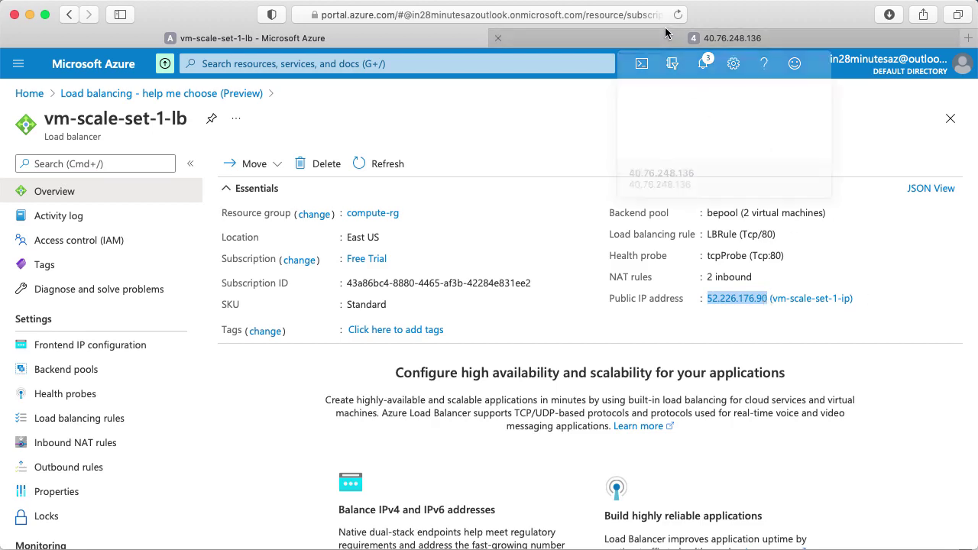
pyautogui.press('super+t')
pyautogui.press('super+v')
pyautogui.press('Return')
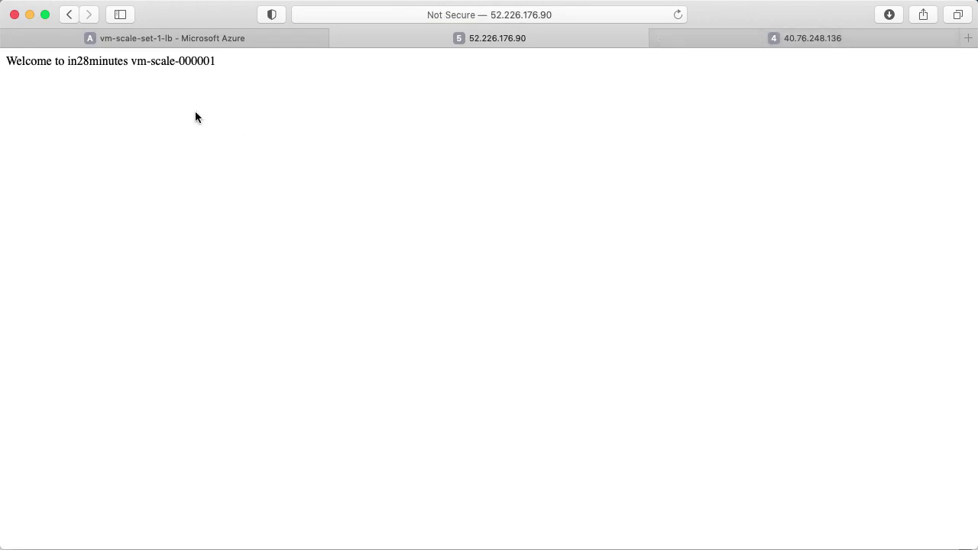
pyautogui.press('super+r')
# Step: Go back to the load balancer's portal page, open Cloud Shell, and try to run curl without an address
pyautogui.click(231, 37)
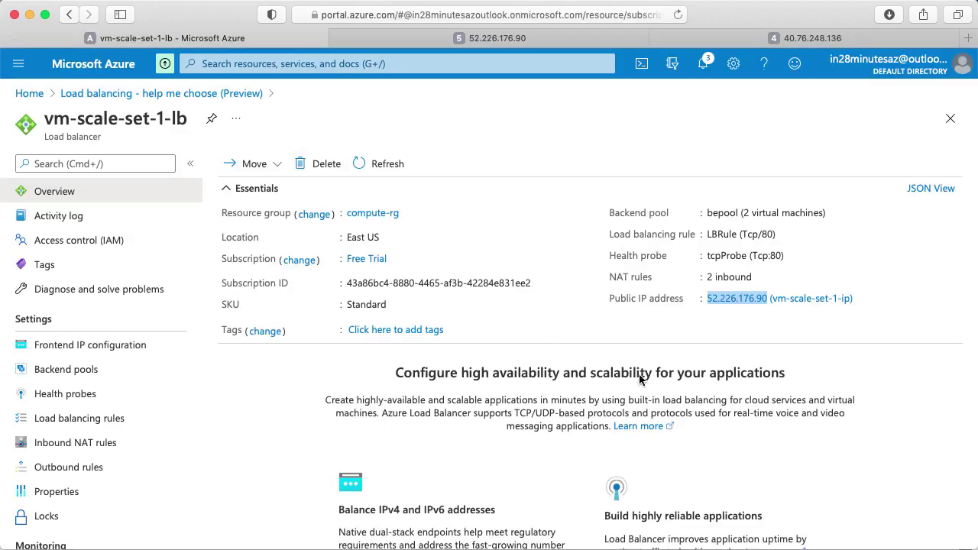
pyautogui.click(641, 68)
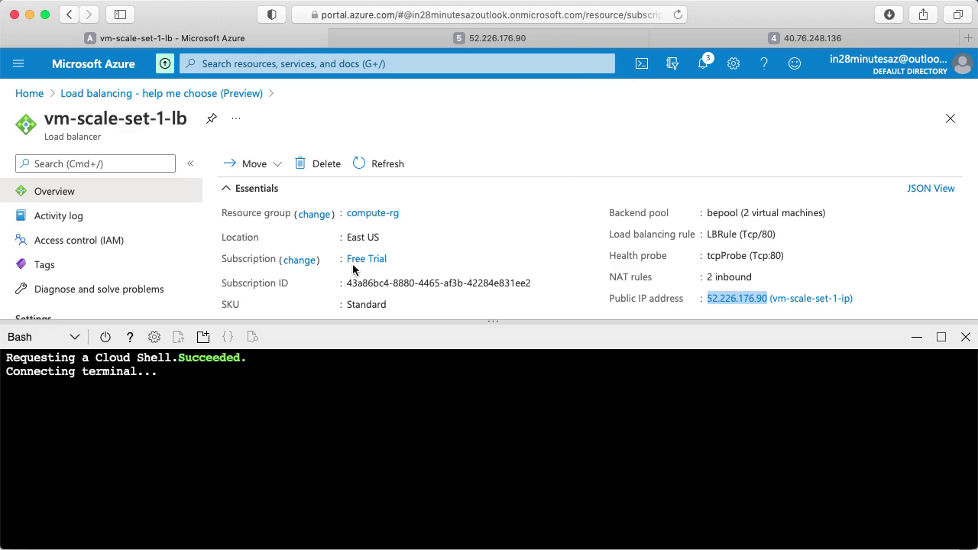
pyautogui.click(347, 457)
pyautogui.write('cl')
pyautogui.press('BackSpace')
pyautogui.press('BackSpace')
pyautogui.write('curl')
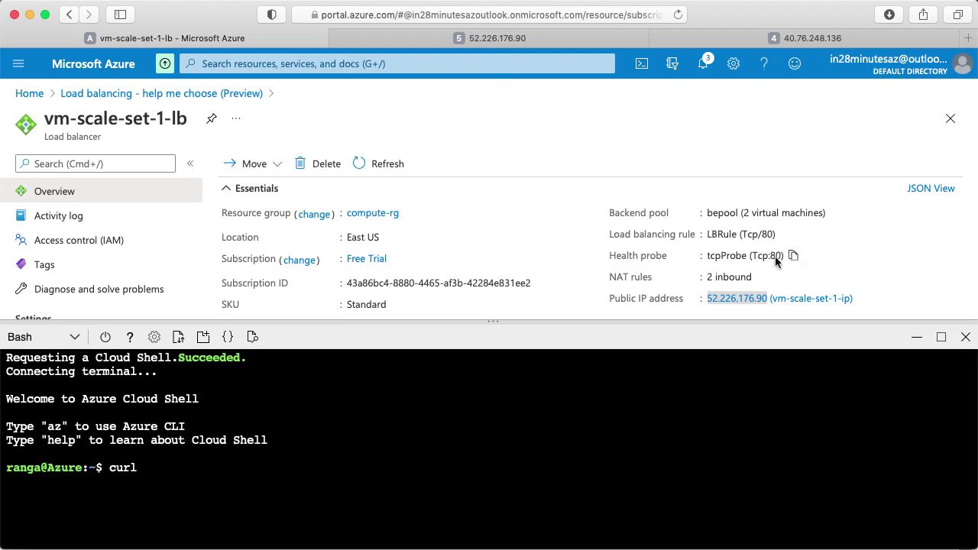
pyautogui.press('Return')
# Step: Run curl 52.226.176.90 in Cloud Shell to request the load balancer's web page
pyautogui.press('super+v')
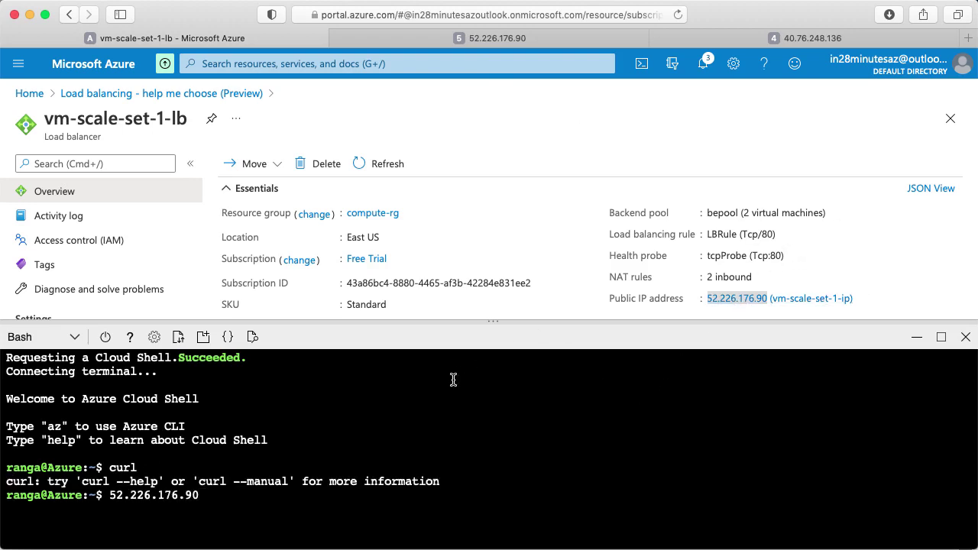
pyautogui.press('Left')
pyautogui.press('Left')
pyautogui.press('Left')
pyautogui.press('Left')
pyautogui.press('Left')
pyautogui.press('Left')
pyautogui.press('Left')
pyautogui.press('Left')
pyautogui.press('Left')
pyautogui.press('Left')
pyautogui.press('Left')
pyautogui.press('Left')
pyautogui.press('Left')
pyautogui.write('curl')
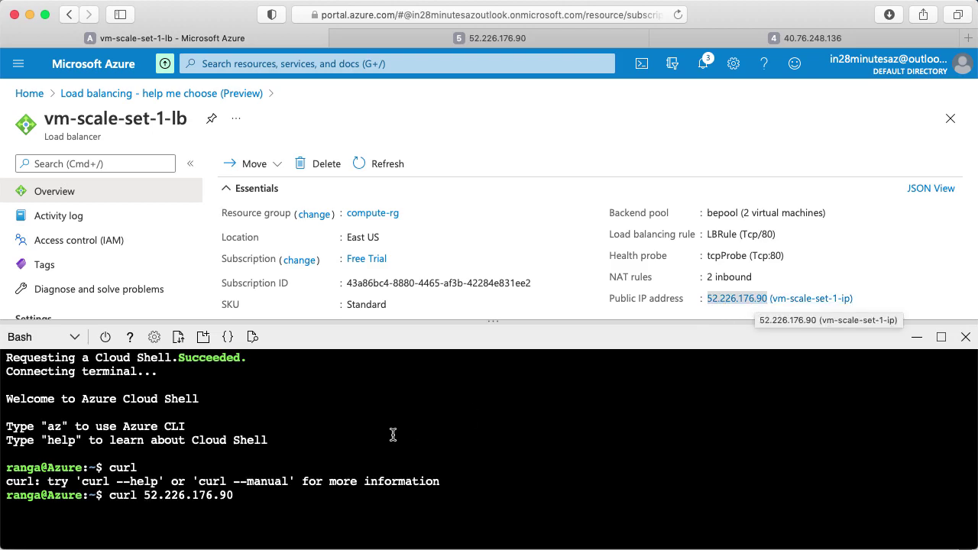
pyautogui.press('Return')
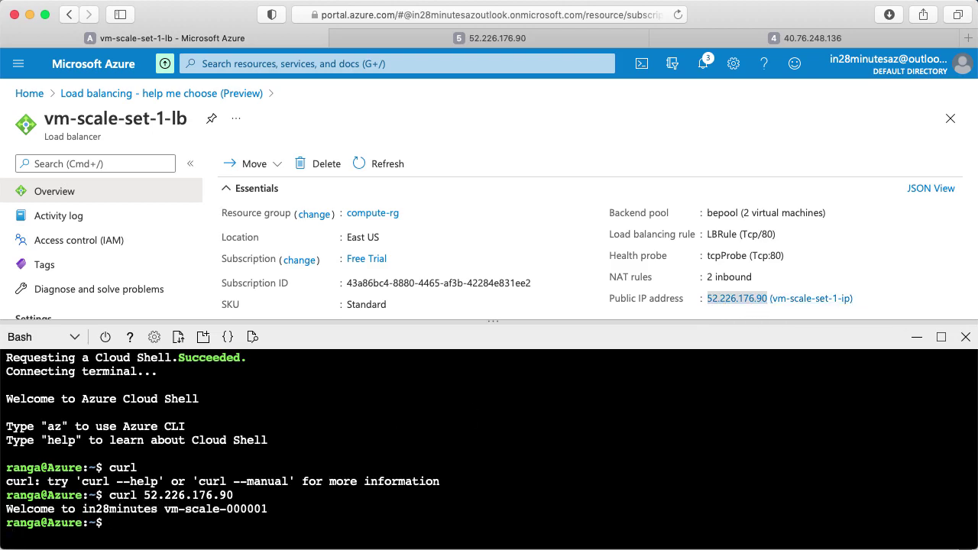
# Step: Repeat the curl request to the load balancer's IP address three more times
pyautogui.press('Up')
pyautogui.press('Return')
pyautogui.press('Up')
pyautogui.press('Return')
pyautogui.press('Up')
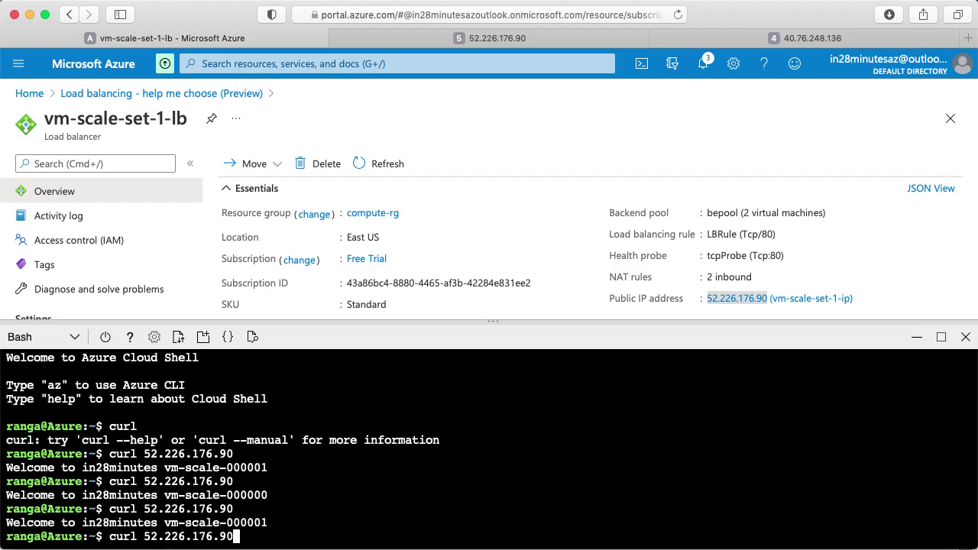
pyautogui.press('Return')
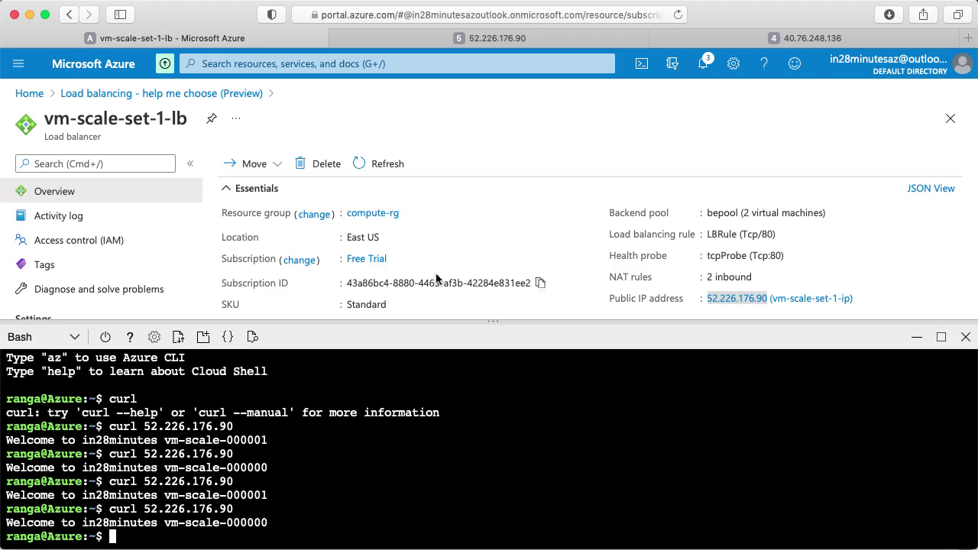
# Step: Refresh the load balancer overview and shrink the Cloud Shell pane
pyautogui.click(474, 154)
pyautogui.click(380, 164)
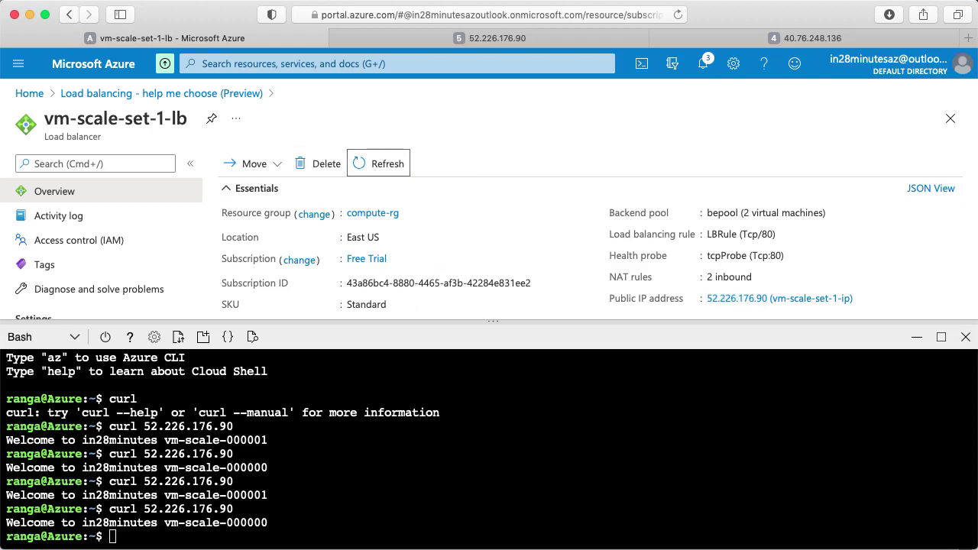
pyautogui.moveTo(822, 323); pyautogui.dragTo(824, 328)
pyautogui.moveTo(840, 399); pyautogui.dragTo(841, 411)
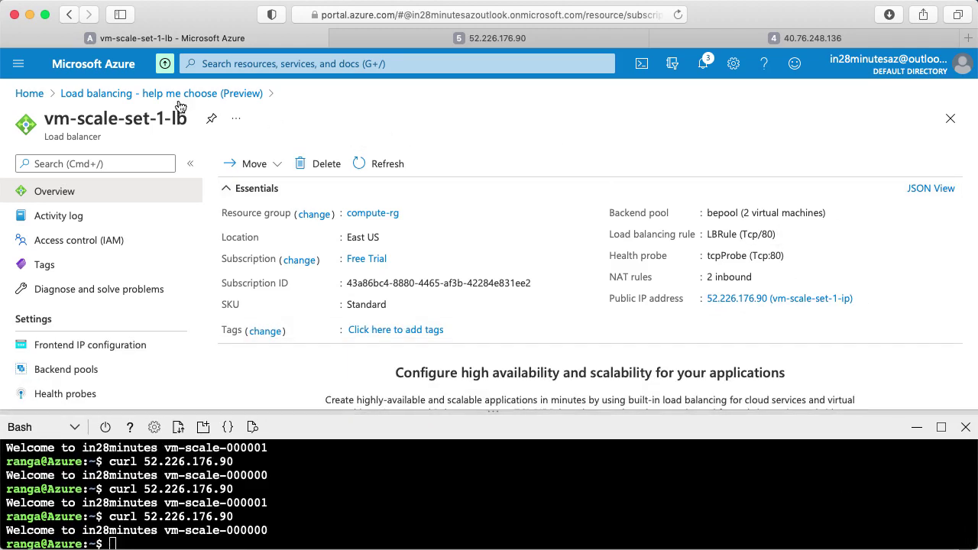
# Step: Search for the virtual machine scale sets service and open the instances list of vm-scale-set-1
pyautogui.click(212, 61)
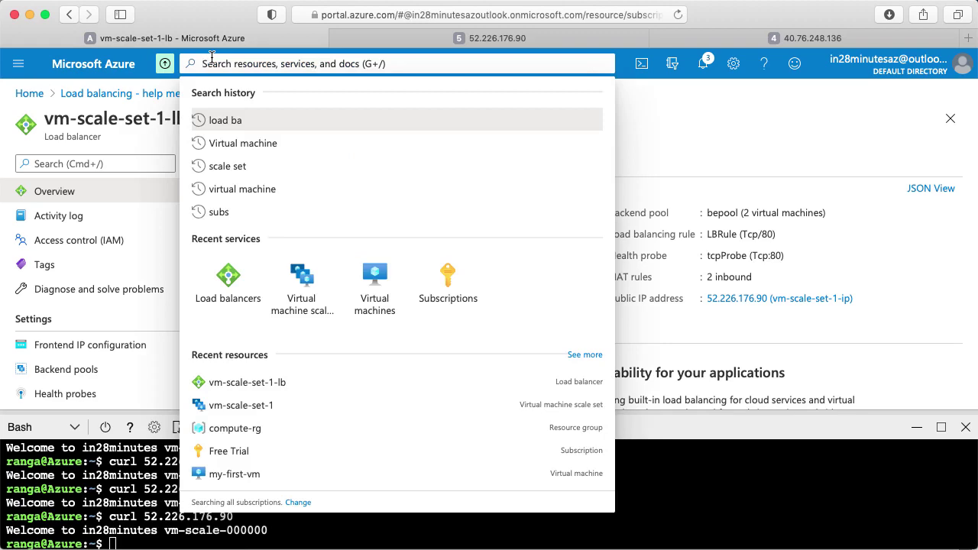
pyautogui.write('sc')
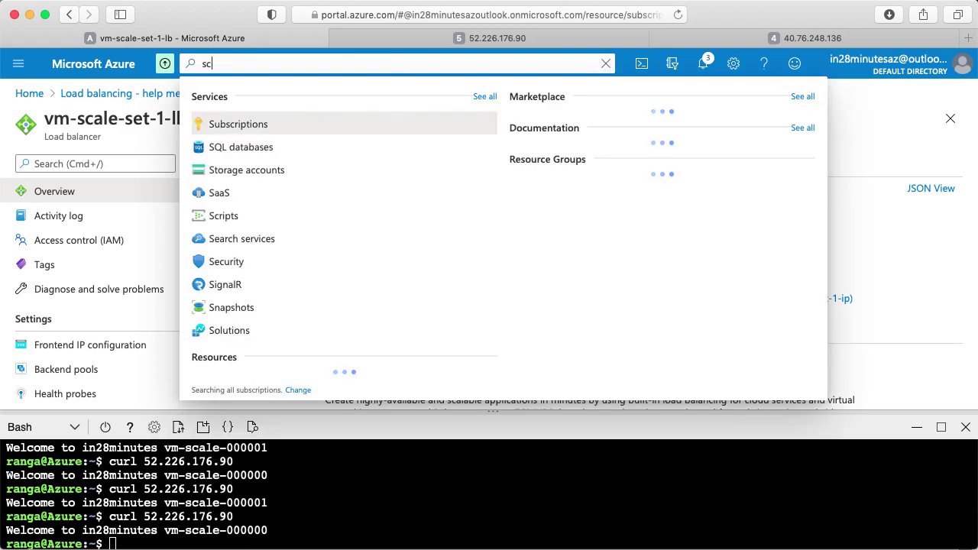
pyautogui.write('ale se')
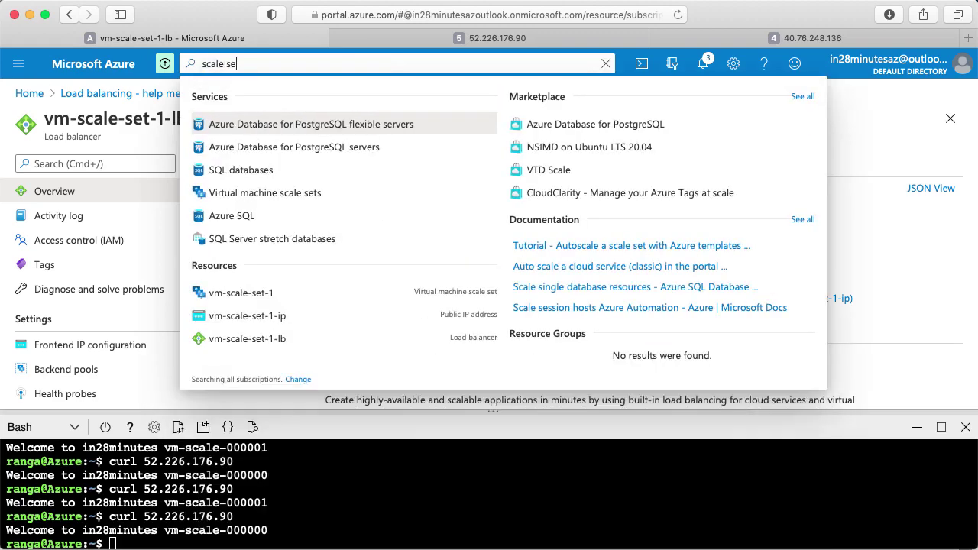
pyautogui.write('t')
pyautogui.click(247, 127)
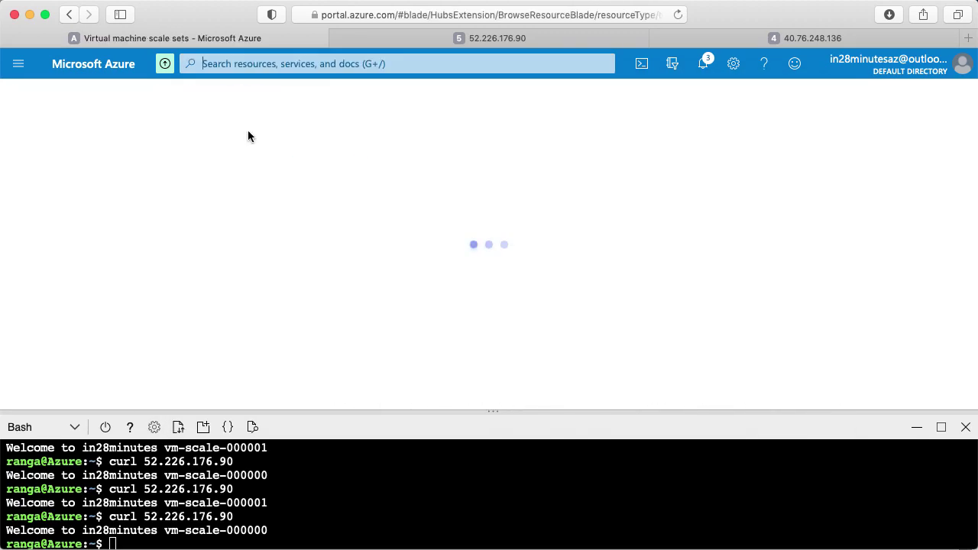
pyautogui.click(76, 294)
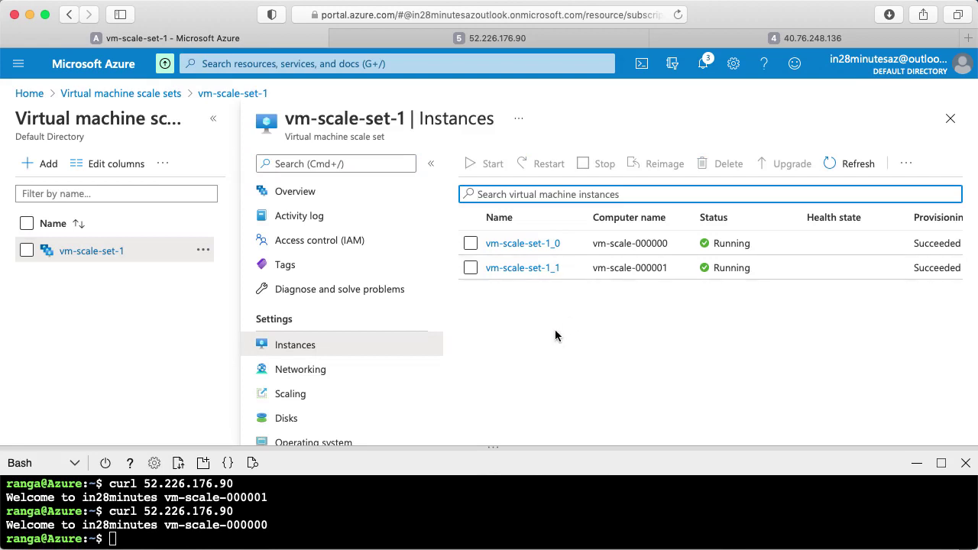
pyautogui.click(380, 346)
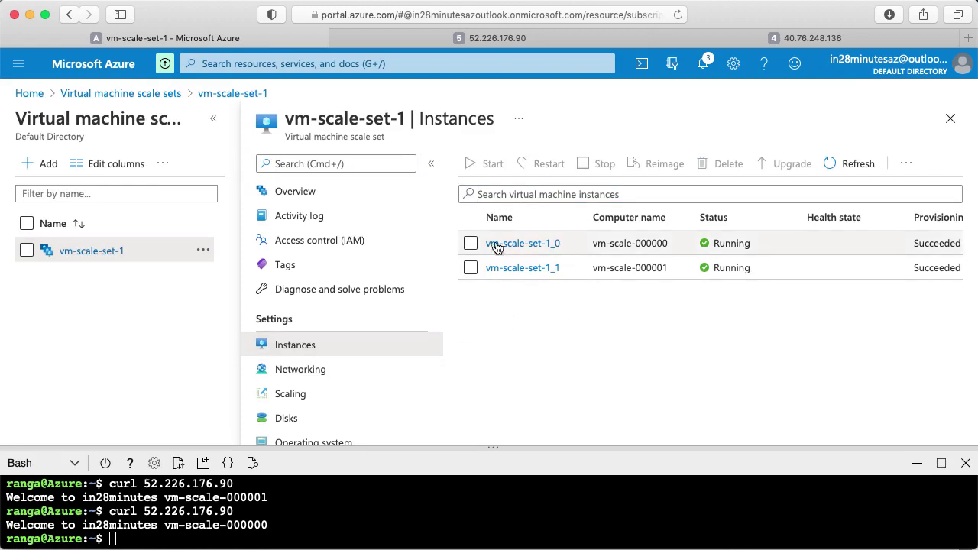
# Step: Delete instance vm-scale-set-1_0 from the scale set and refresh the instances list
pyautogui.click(471, 243)
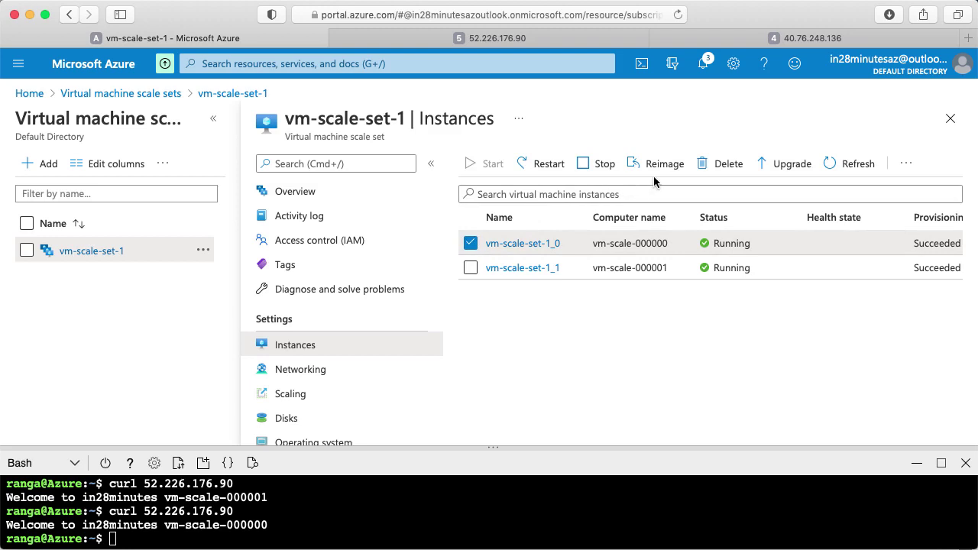
pyautogui.click(725, 168)
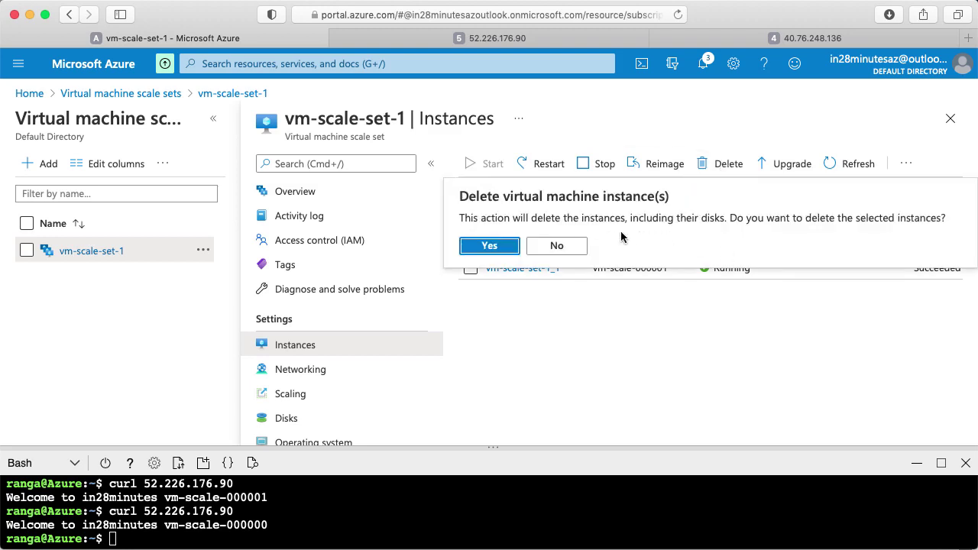
pyautogui.click(487, 245)
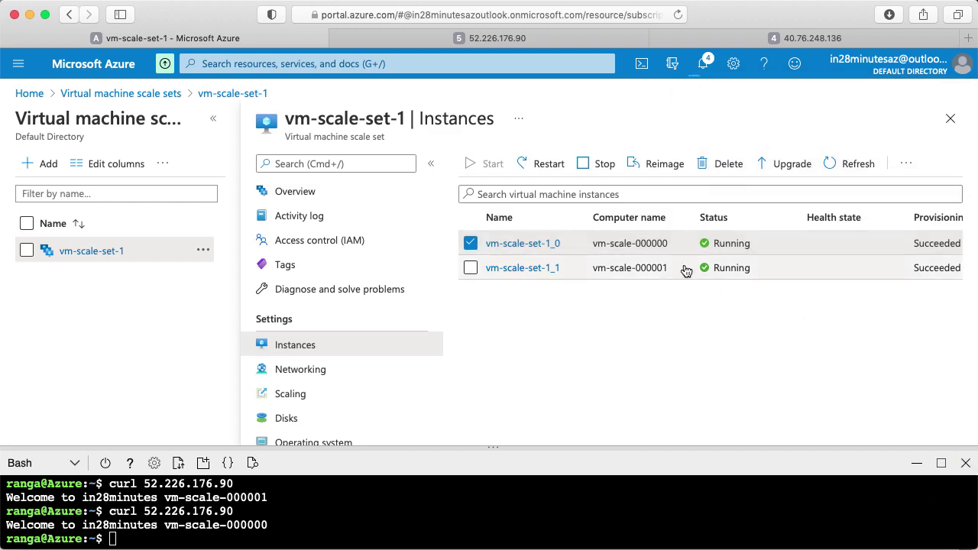
pyautogui.click(841, 171)
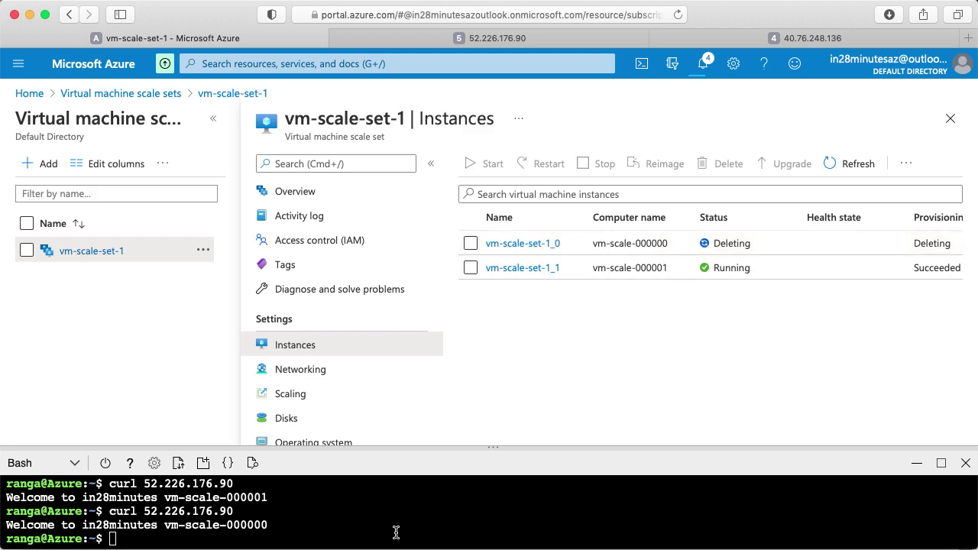
# Step: Rerun curl 52.226.176.90 twice in Cloud Shell and enlarge the shell pane to compare the responses
pyautogui.press('Up')
pyautogui.press('Return')
pyautogui.press('Up')
pyautogui.press('Return')
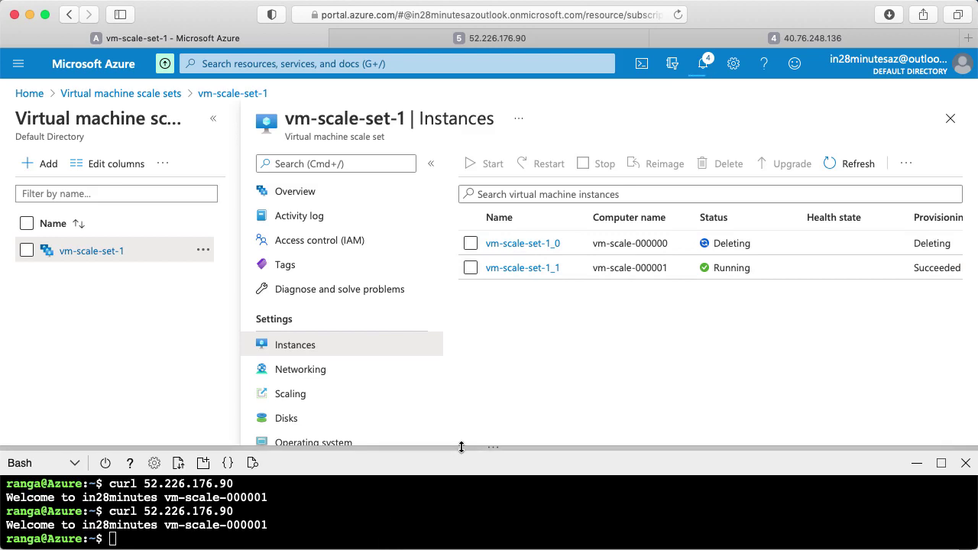
pyautogui.moveTo(461, 447); pyautogui.dragTo(459, 386)
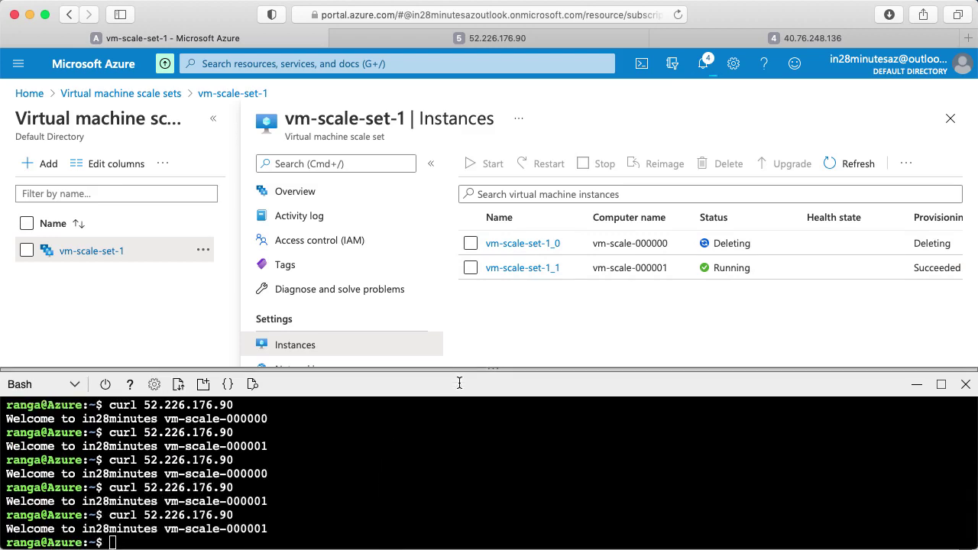
pyautogui.doubleClick(459, 382)
# Step: Try to save a manual scale instance count of 3 for vm-scale-set-1, and dismiss the resulting notification
pyautogui.click(290, 394)
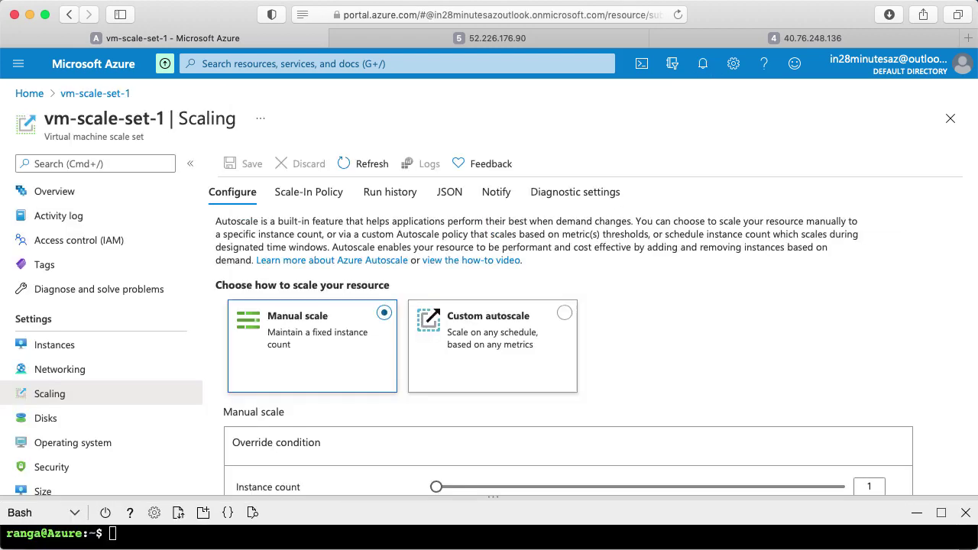
pyautogui.scroll(-1, 592, 341)
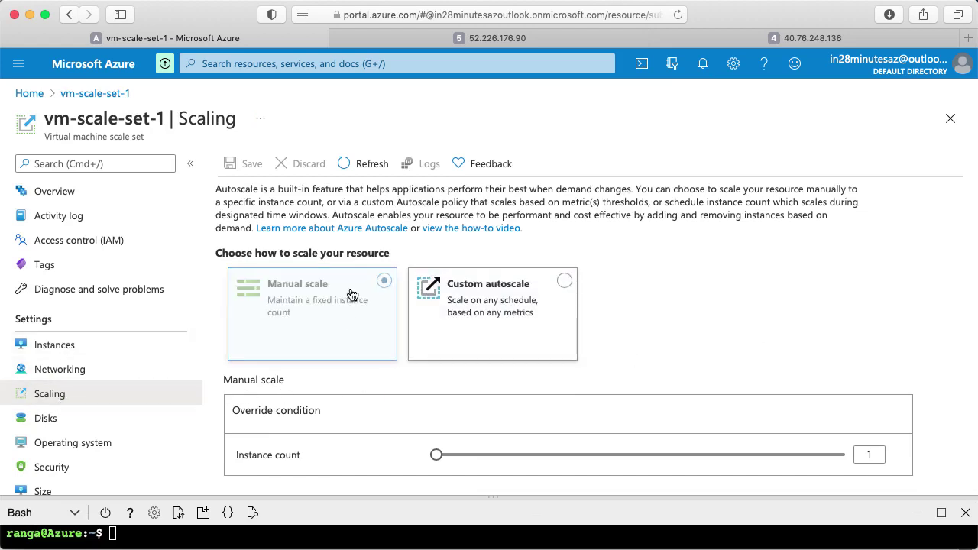
pyautogui.moveTo(438, 455); pyautogui.dragTo(413, 456)
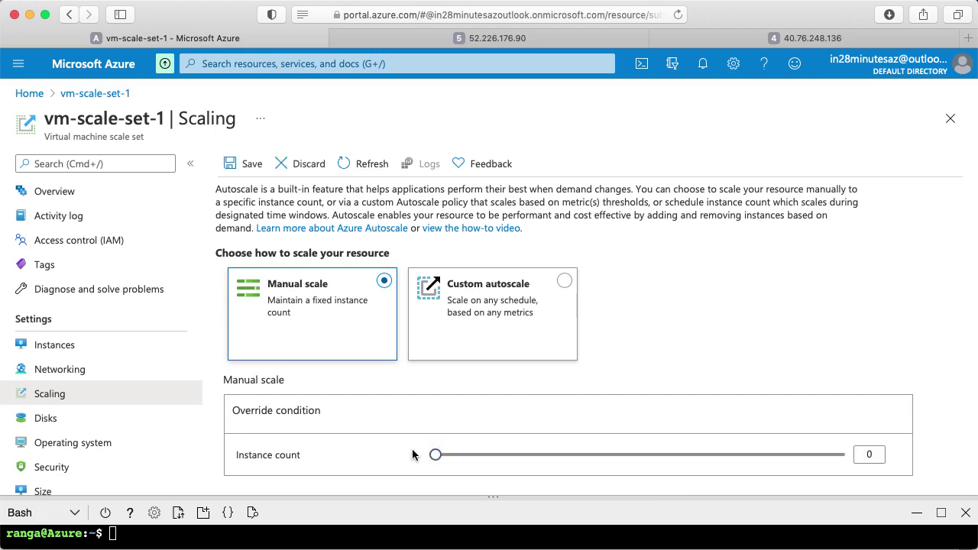
pyautogui.click(868, 457)
pyautogui.click(754, 304)
pyautogui.click(230, 166)
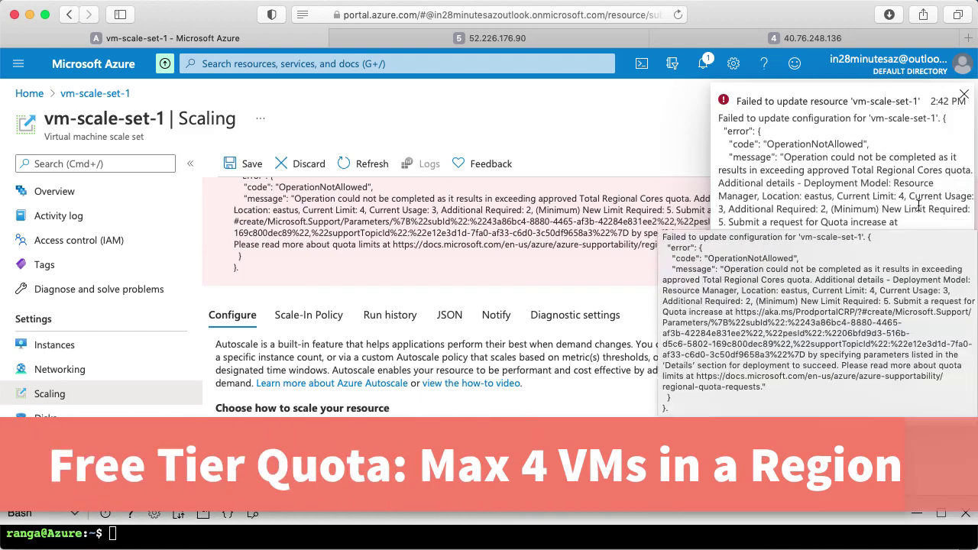
pyautogui.click(838, 196)
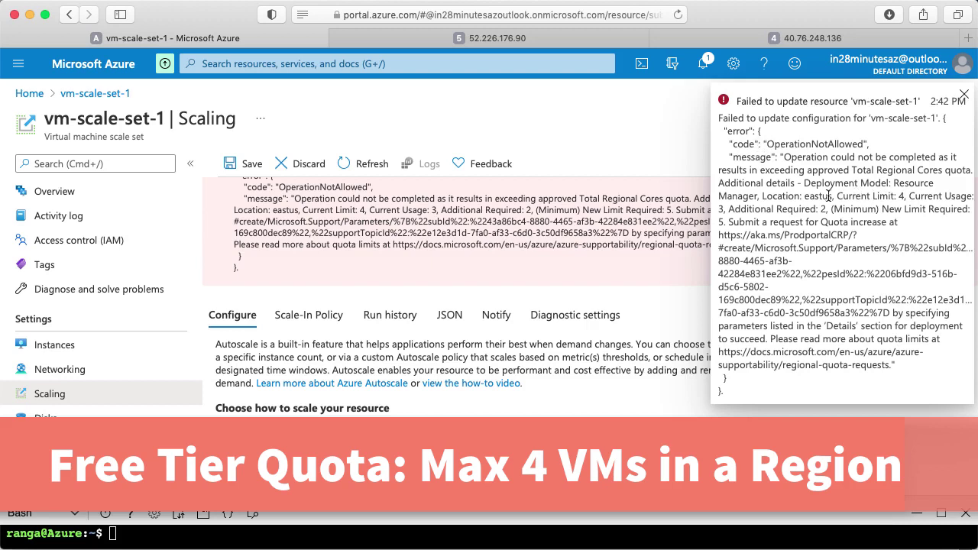
pyautogui.click(967, 92)
pyautogui.scroll(-5, 470, 321)
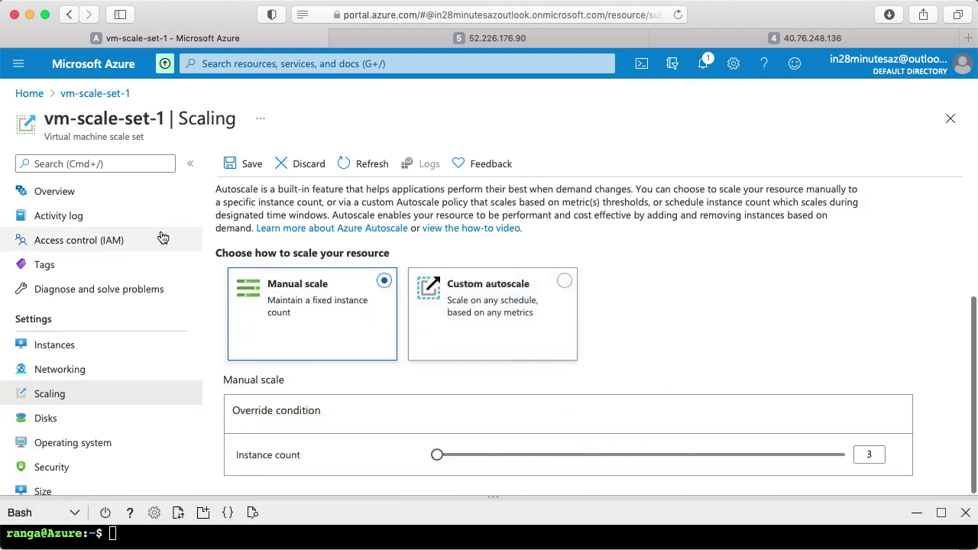
# Step: Return to the portal home page and search for the Virtual machines service to open its list
pyautogui.click(32, 95)
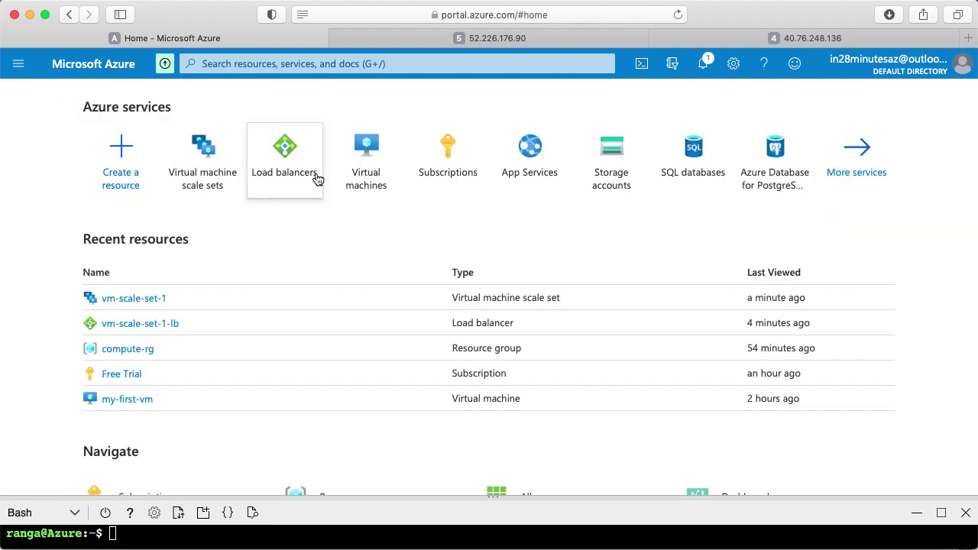
pyautogui.click(271, 63)
pyautogui.write('vir')
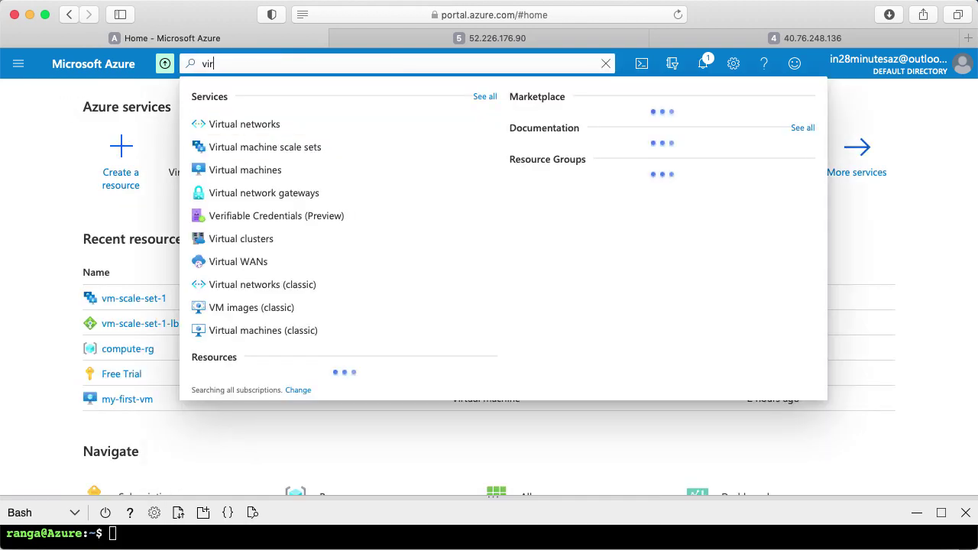
pyautogui.click(253, 170)
# Step: Delete the virtual machine my-first-vm and confirm the deletion with "yes"
pyautogui.click(22, 284)
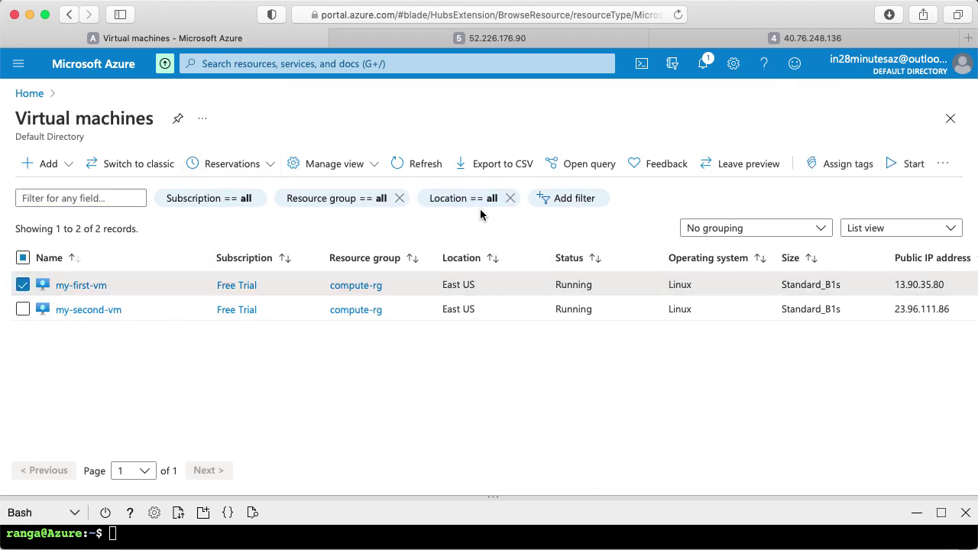
pyautogui.click(943, 164)
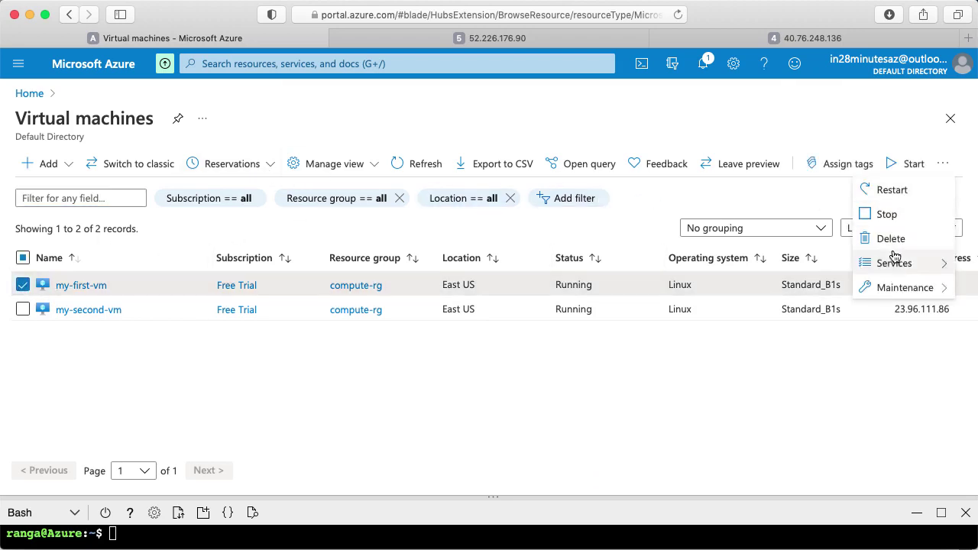
pyautogui.click(892, 240)
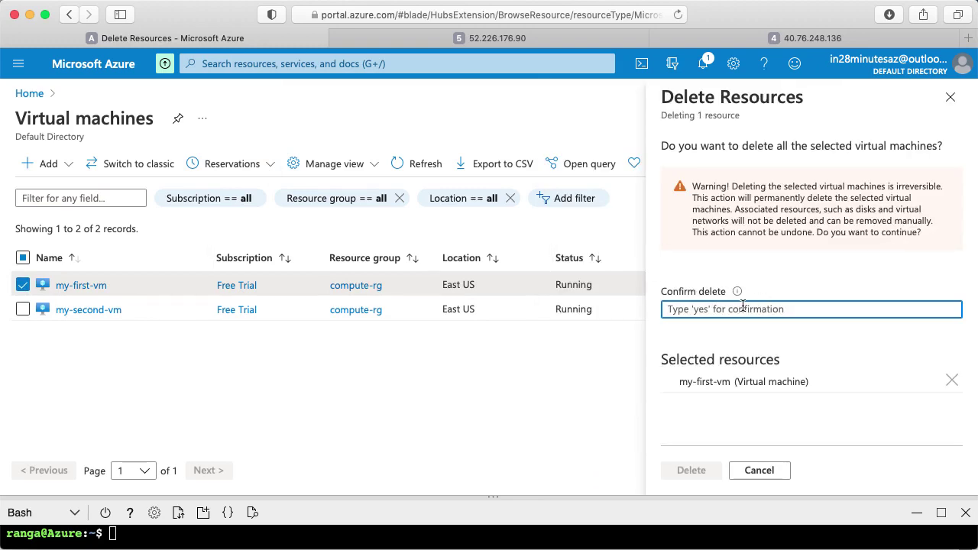
pyautogui.write('yes')
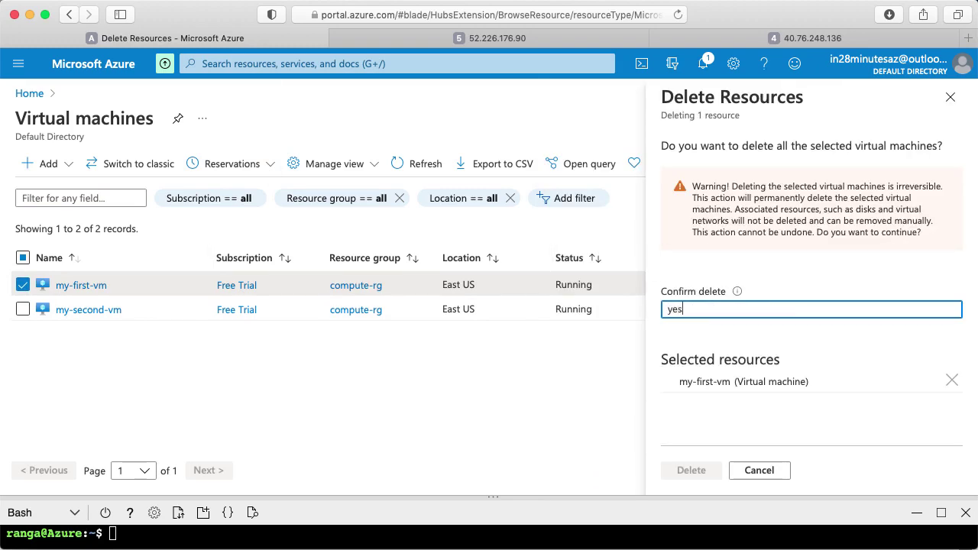
pyautogui.click(691, 470)
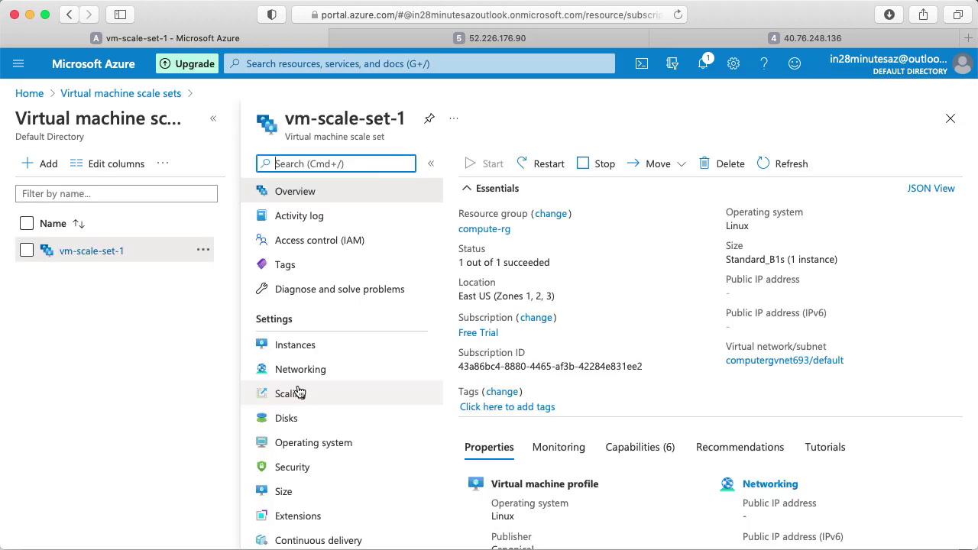
# Step: Set the manual scale instance count of vm-scale-set-1 to 2, save it, and dismiss the notification
pyautogui.click(301, 397)
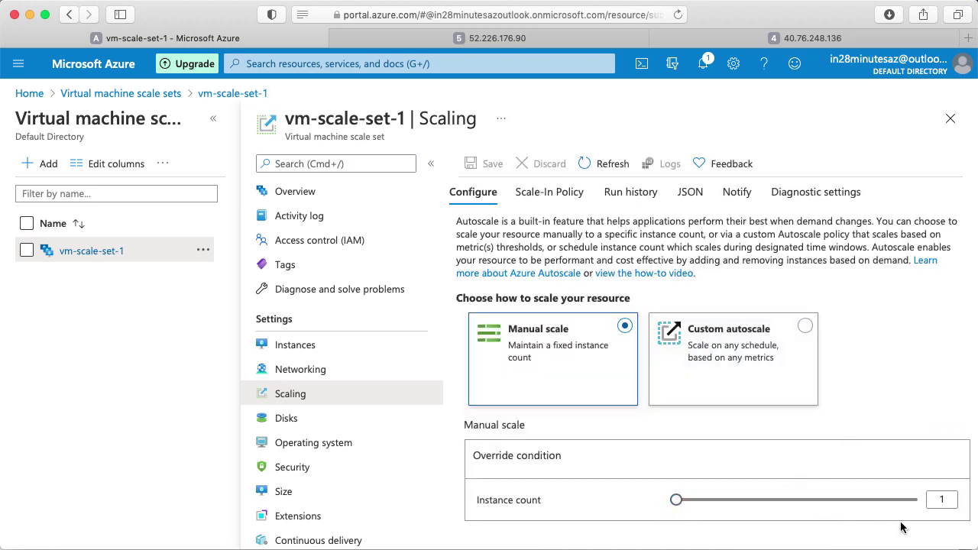
pyautogui.click(944, 500)
pyautogui.write('2')
pyautogui.click(894, 318)
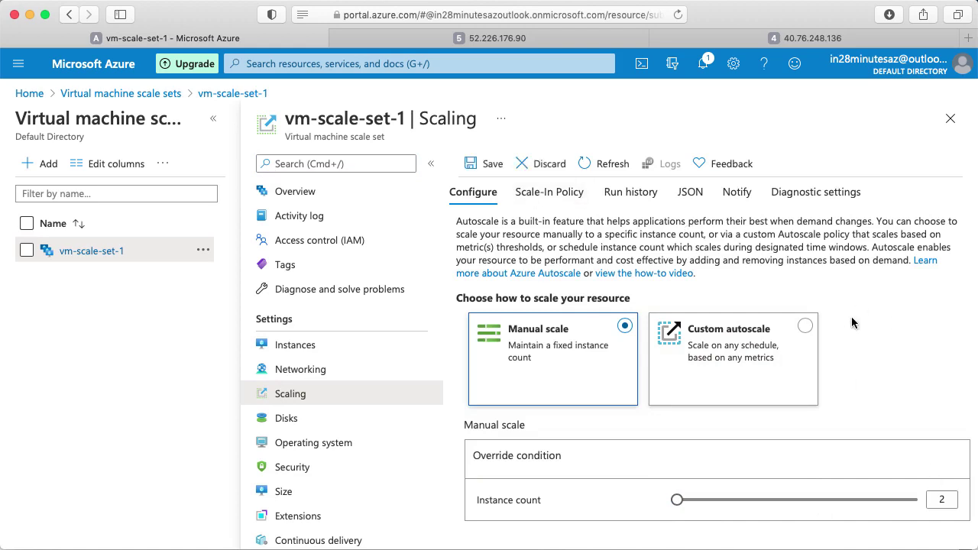
pyautogui.click(475, 165)
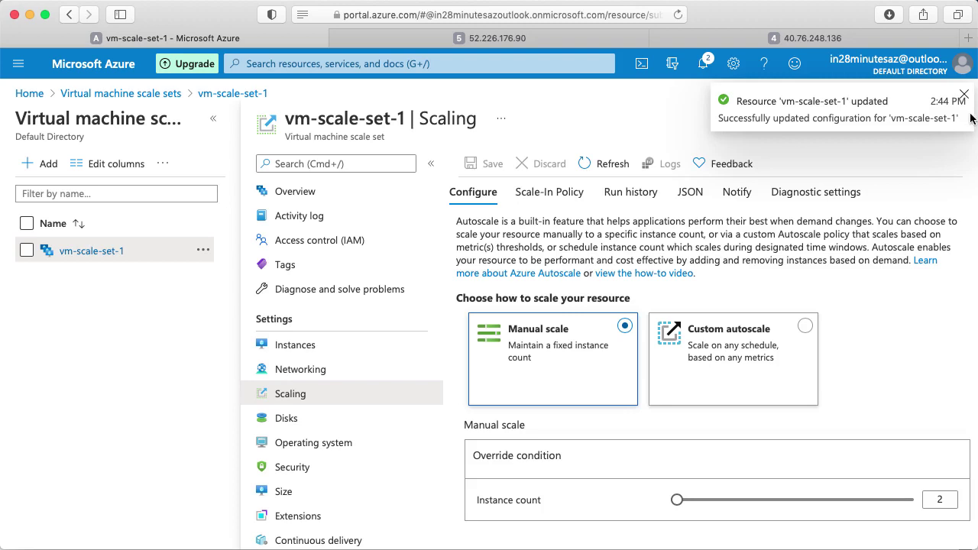
pyautogui.click(963, 96)
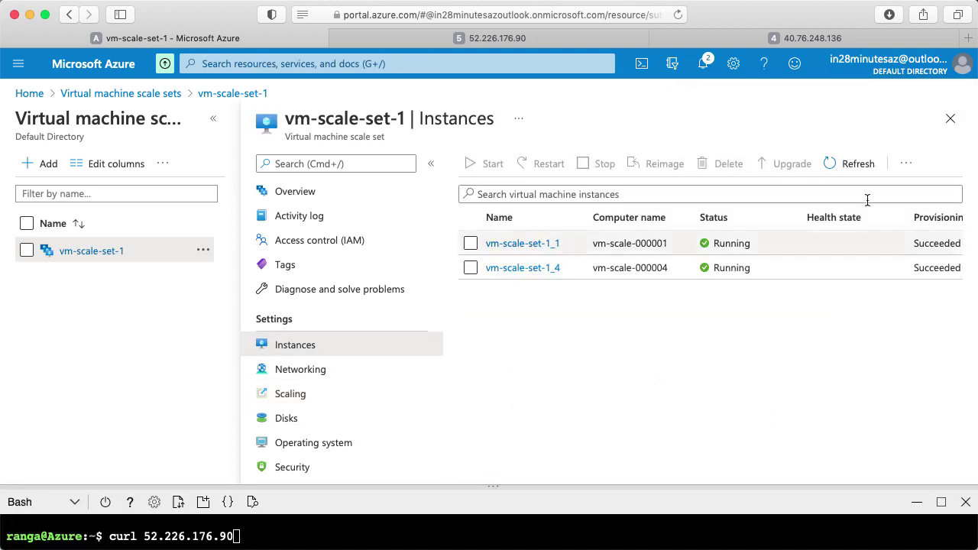
# Step: Refresh the scale set's instances list and run curl 52.226.176.90 three times in an enlarged Cloud Shell pane
pyautogui.click(857, 168)
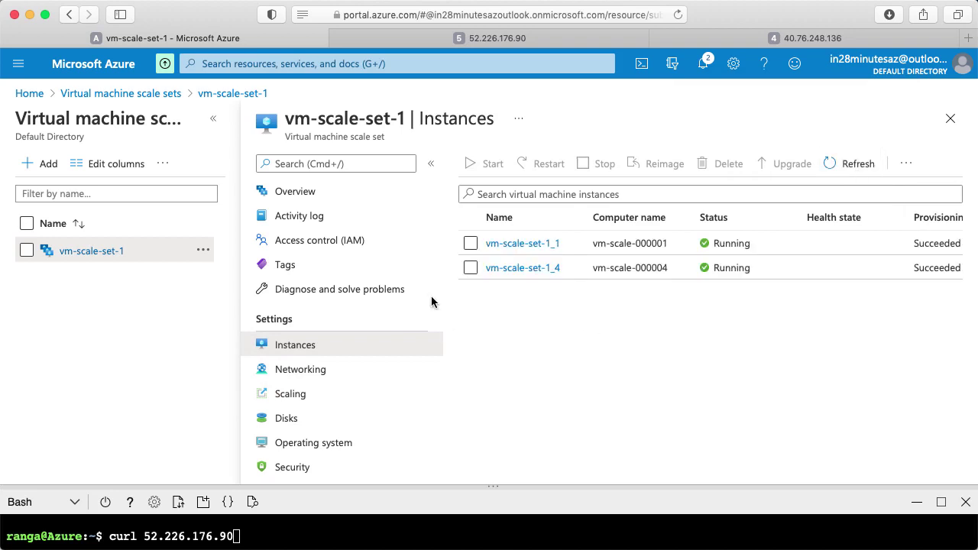
pyautogui.moveTo(489, 484); pyautogui.dragTo(491, 403)
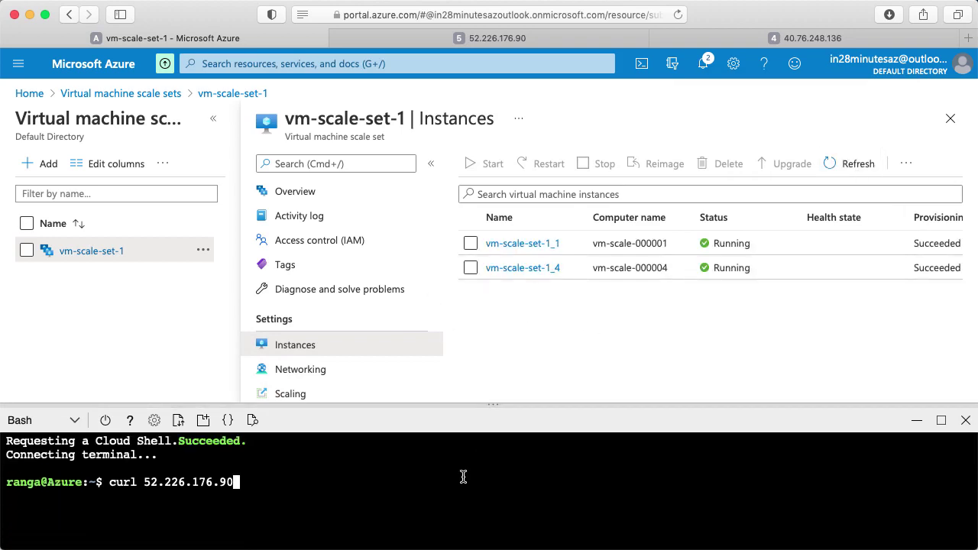
pyautogui.press('Return')
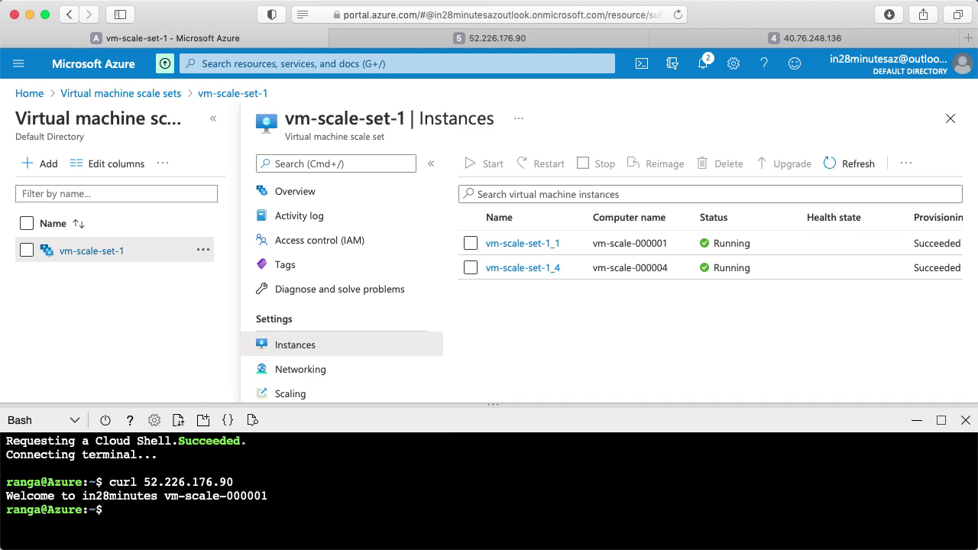
pyautogui.press('Up')
pyautogui.press('Return')
pyautogui.press('Up')
pyautogui.press('Return')
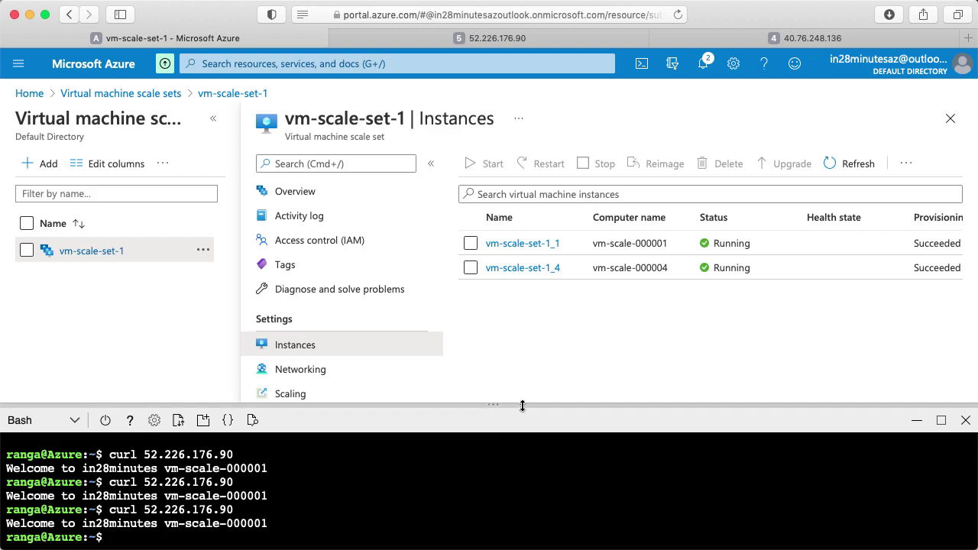
# Step: Enlarge the Cloud Shell pane further and rerun curl 52.226.176.90 two more times to check load balancing
pyautogui.moveTo(521, 402); pyautogui.dragTo(518, 376)
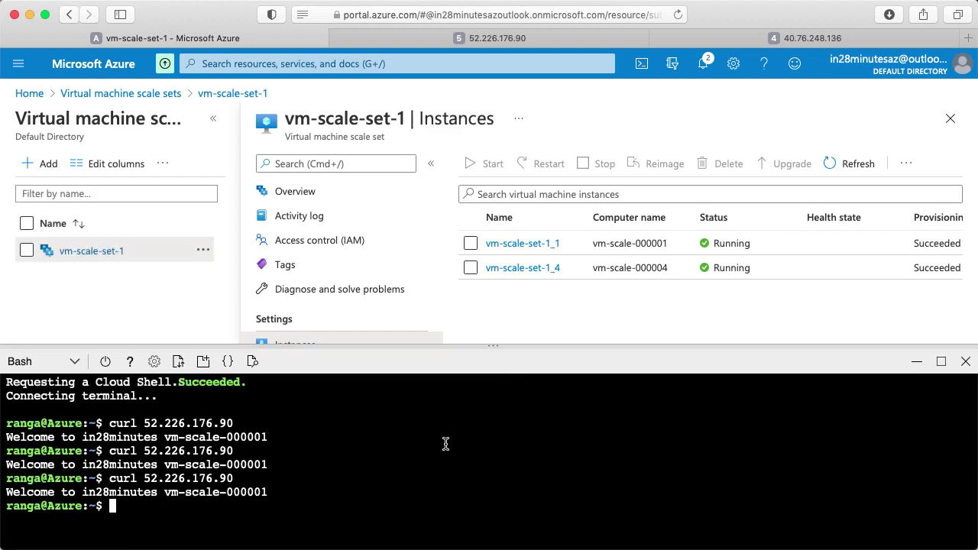
pyautogui.press('Up')
pyautogui.press('Return')
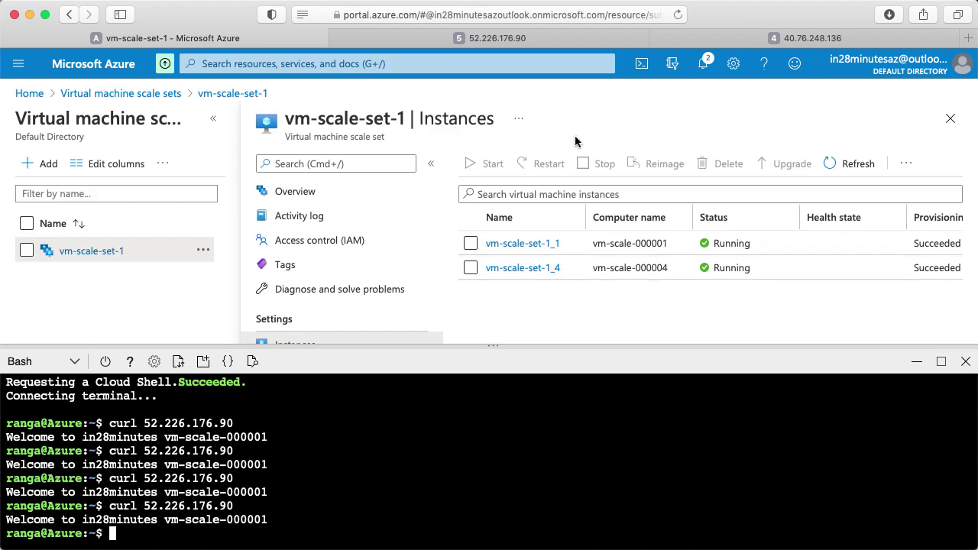
pyautogui.press('Up')
pyautogui.press('Return')
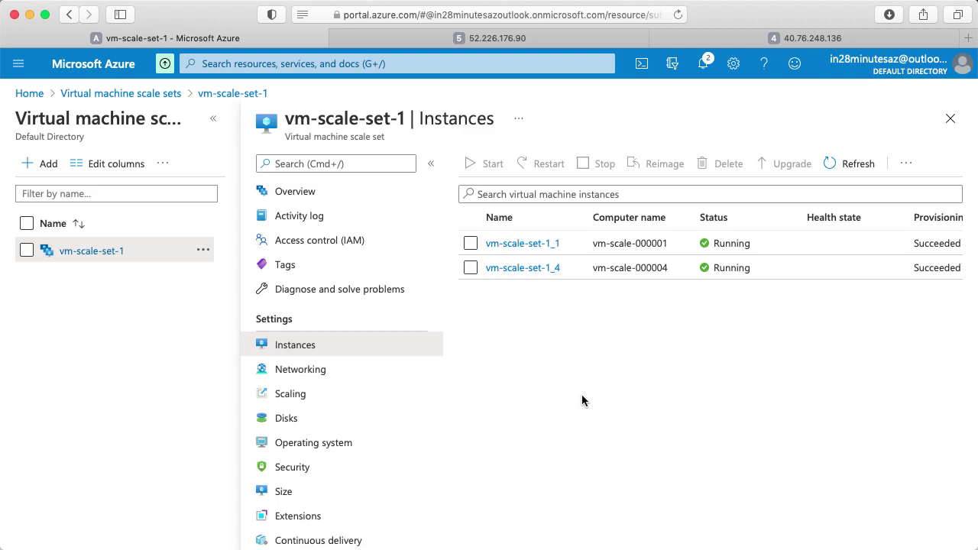
# Step: Open load balancer vm-scale-set-1-lb and examine its public IP address, frontend IP configuration and backend pools
pyautogui.click(281, 63)
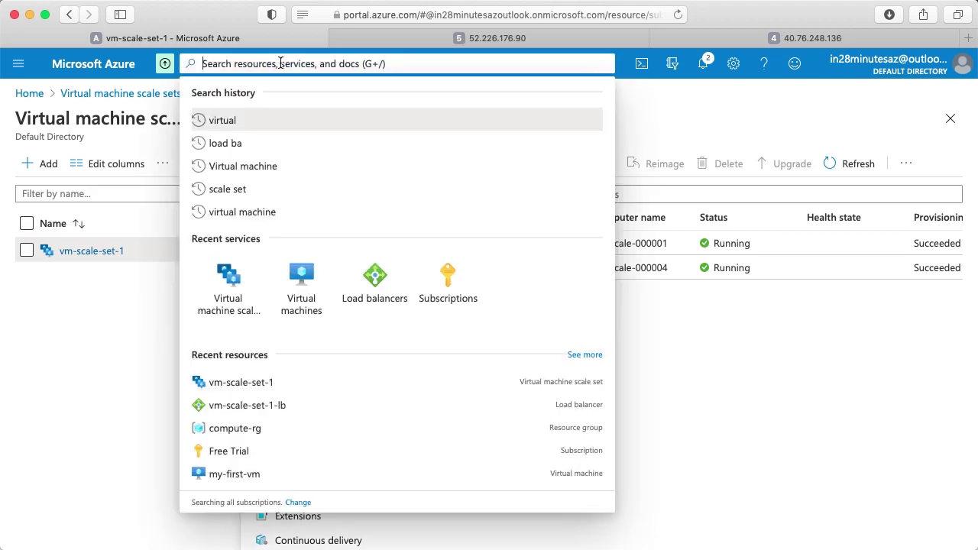
pyautogui.write('load')
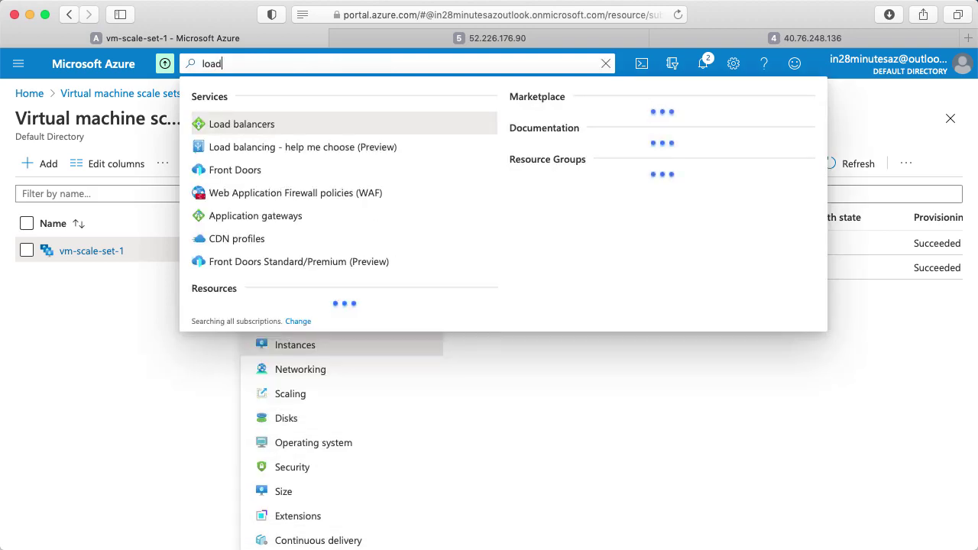
pyautogui.click(258, 124)
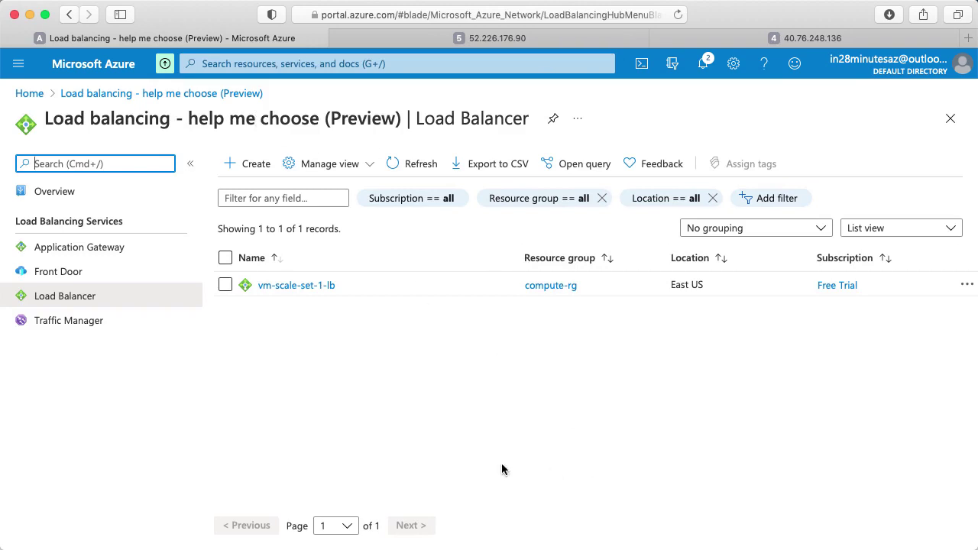
pyautogui.click(300, 286)
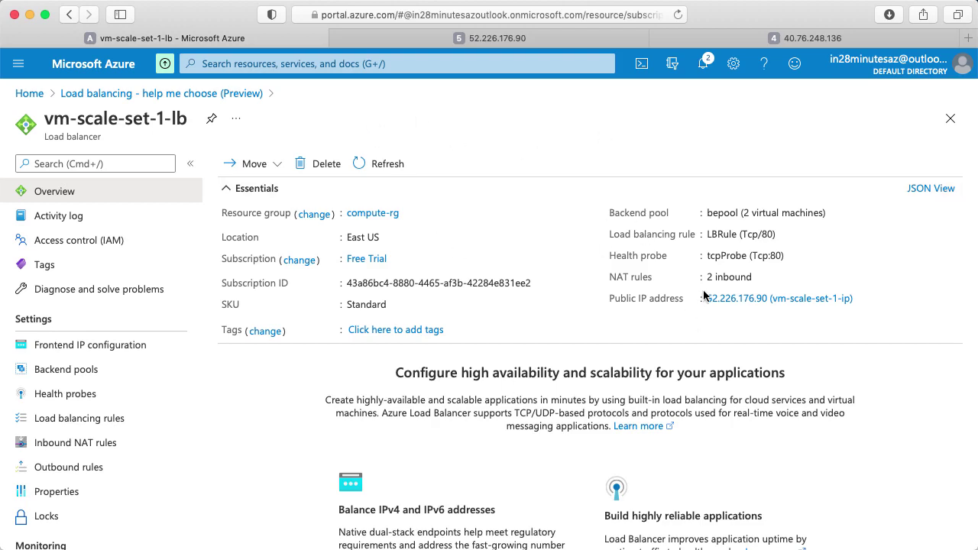
pyautogui.moveTo(706, 298); pyautogui.dragTo(766, 298)
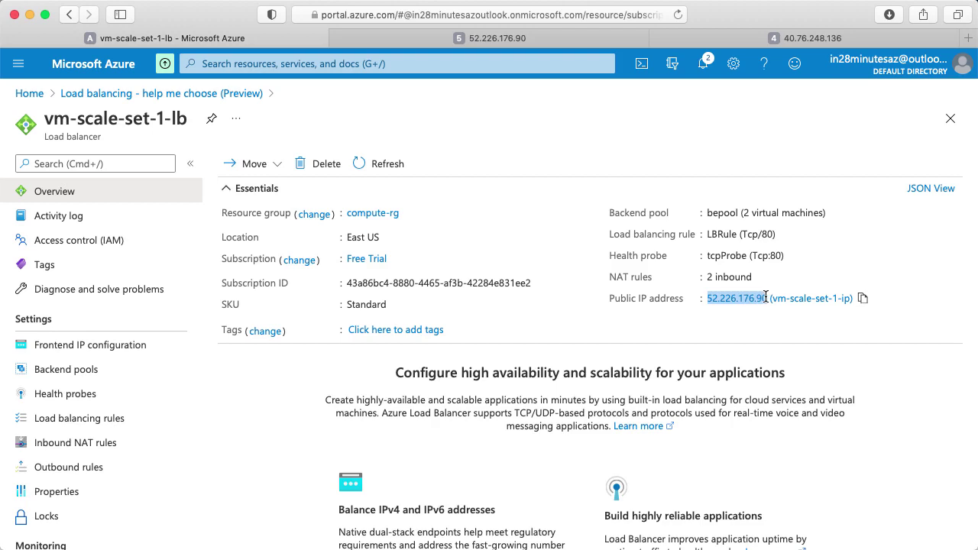
pyautogui.click(89, 344)
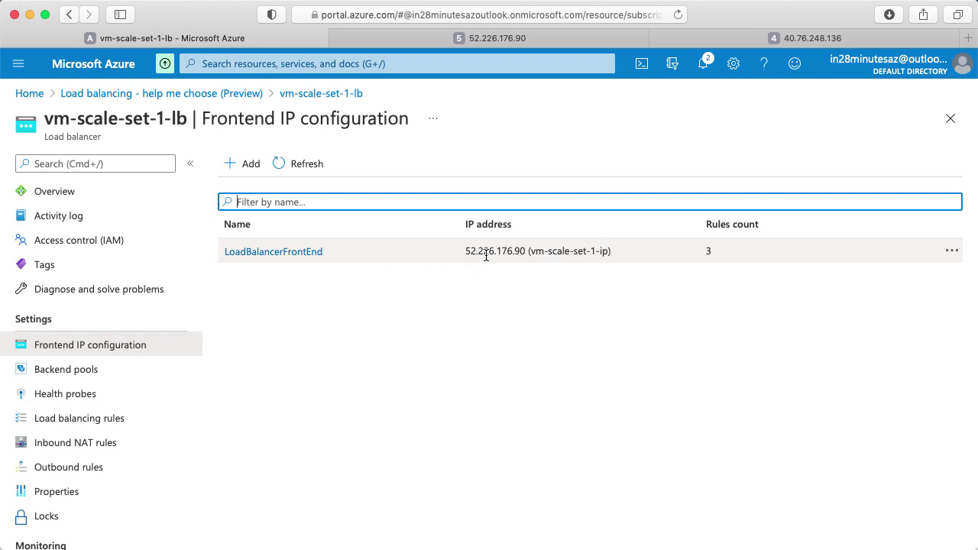
pyautogui.click(123, 370)
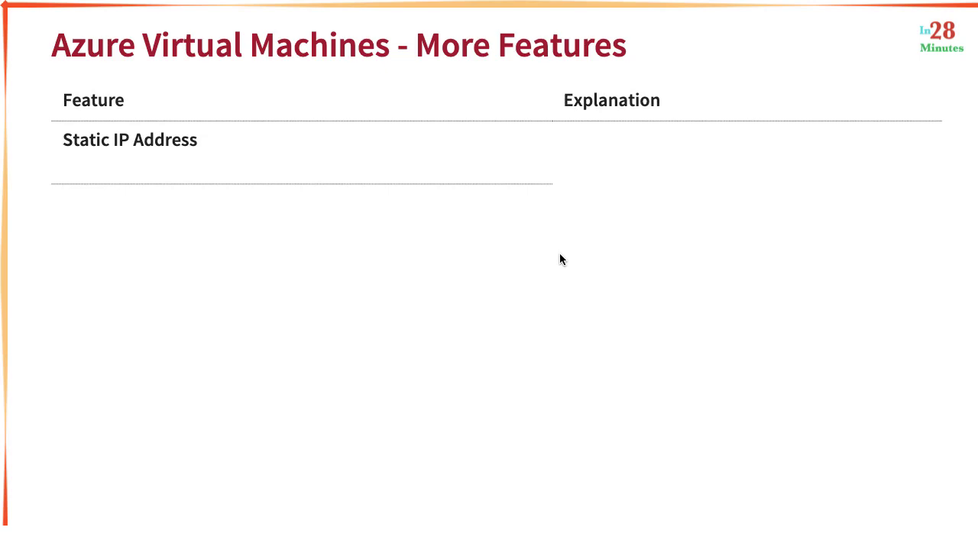
# Step: Switch from the slides to the Azure portal in Safari and search for the Virtual machines service to open its list
pyautogui.press('super+Tab')
pyautogui.press('super+Tab')
pyautogui.click(261, 62)
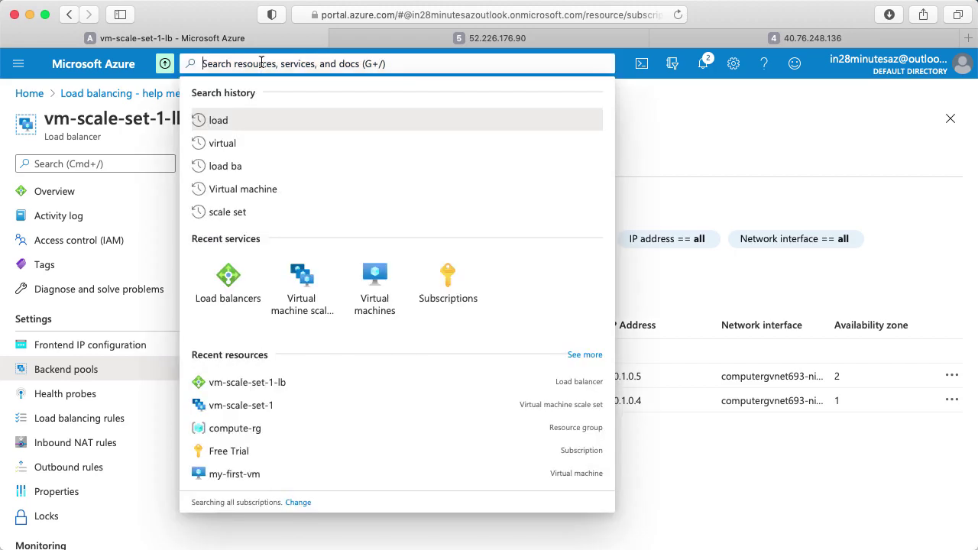
pyautogui.write('Virut')
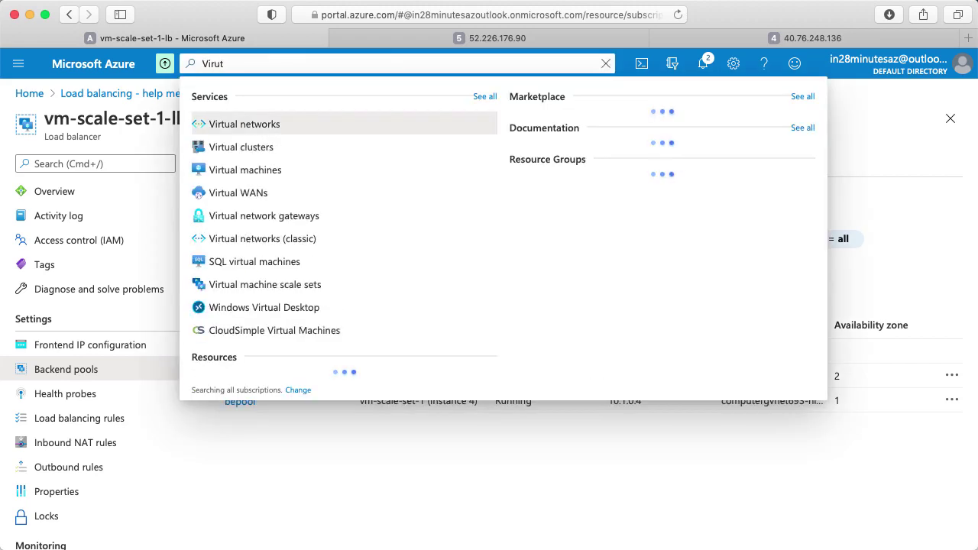
pyautogui.click(243, 166)
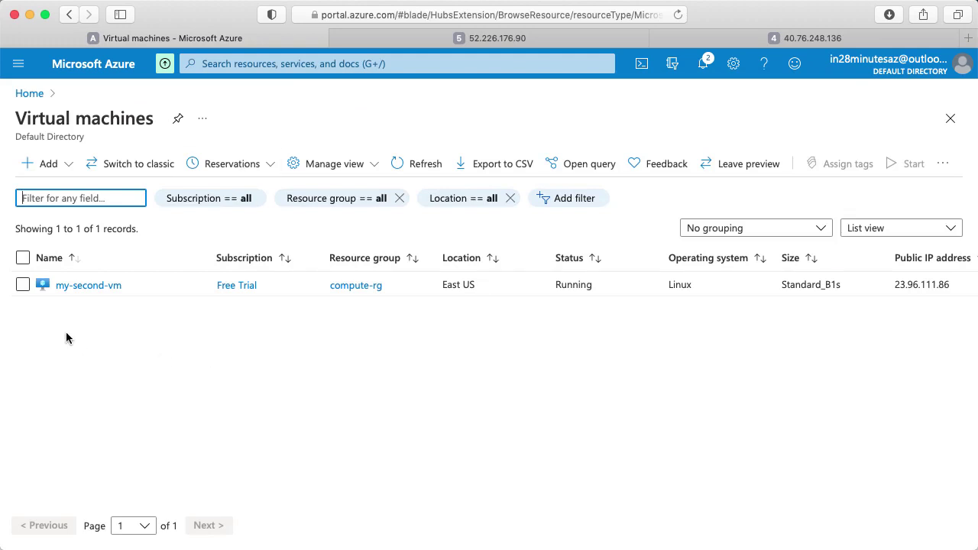
# Step: Select my-second-vm in the virtual machines list and copy its public IP address
pyautogui.click(23, 285)
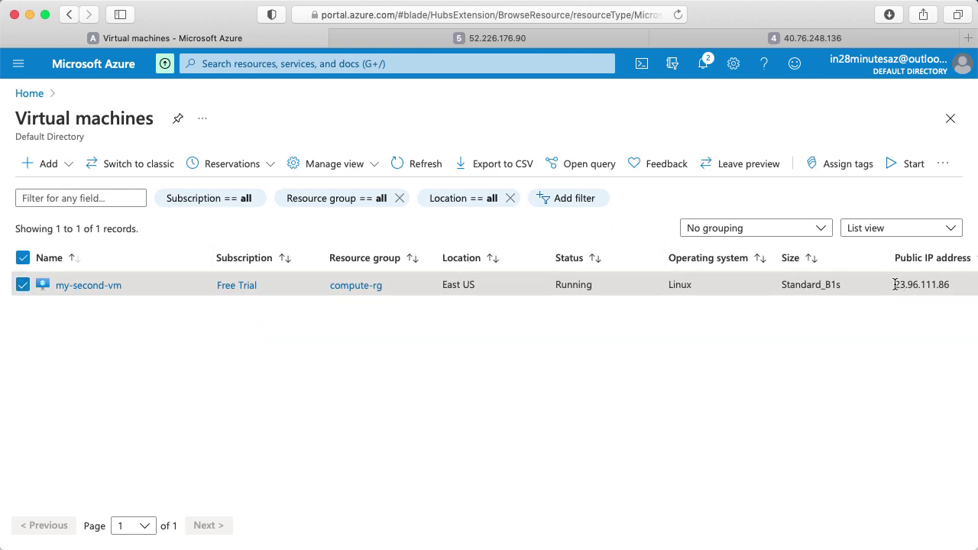
pyautogui.moveTo(896, 285); pyautogui.dragTo(951, 284)
pyautogui.press('super+c')
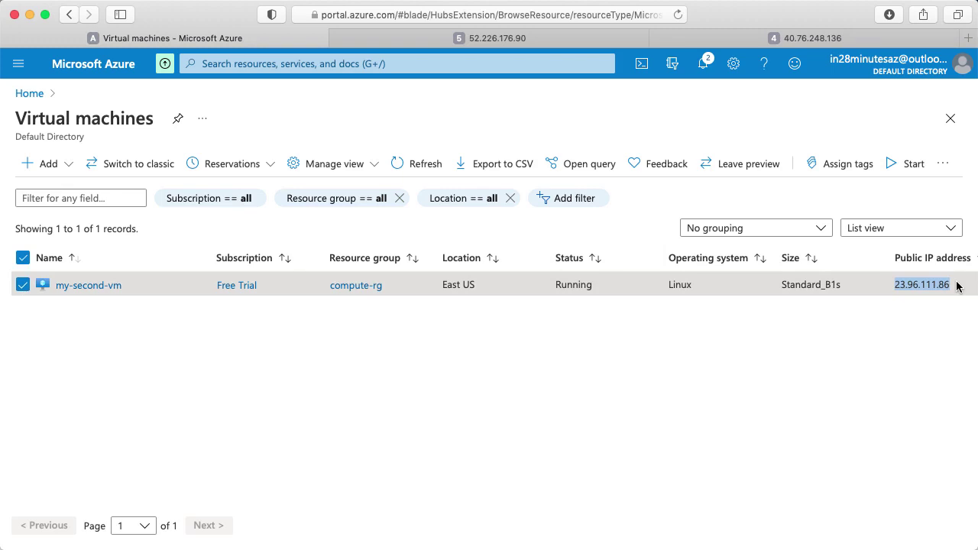
# Step: Close the 52.226.176.90 browser tab and load the copied address 23.96.111.86 in the other non-portal tab
pyautogui.press('super+Tab')
pyautogui.press('Escape')
pyautogui.click(600, 38)
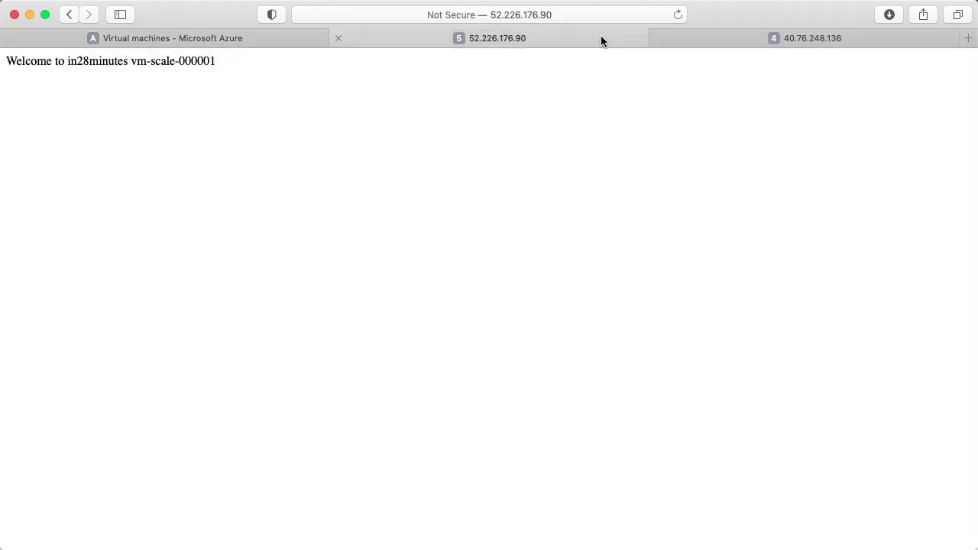
pyautogui.press('super+w')
pyautogui.click(557, 13)
pyautogui.press('super+v')
pyautogui.press('Return')
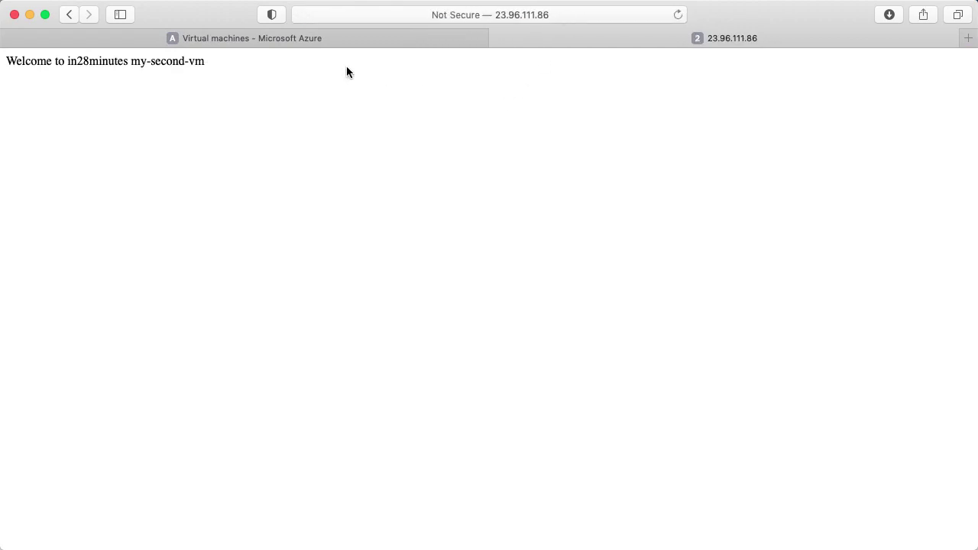
# Step: Return to the virtual machines list in the portal and stop my-second-vm, confirming the operation
pyautogui.click(280, 36)
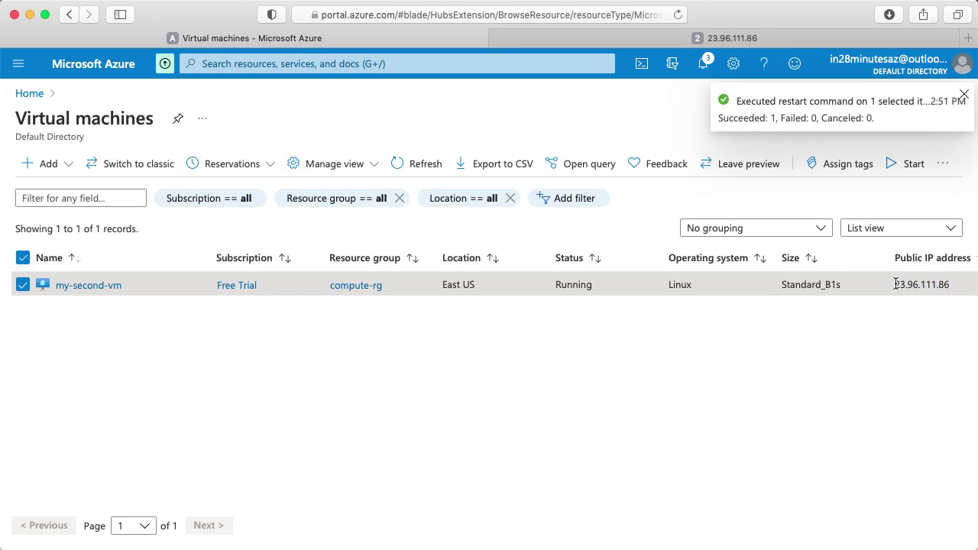
pyautogui.click(943, 165)
pyautogui.click(915, 214)
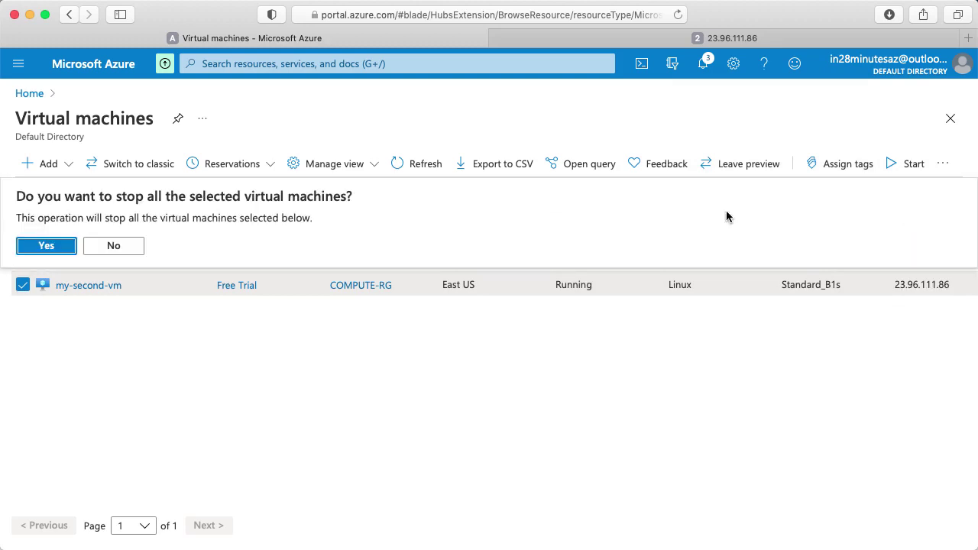
pyautogui.click(52, 247)
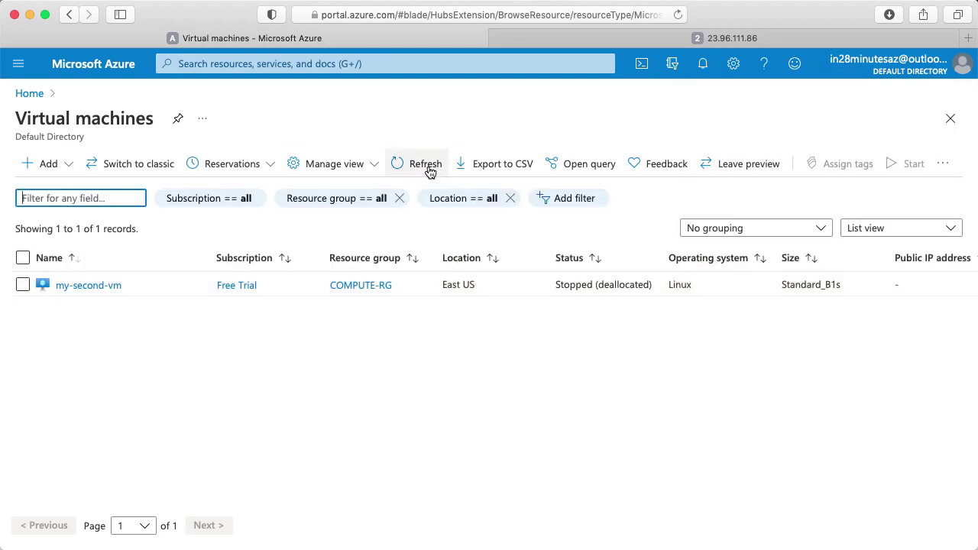
# Step: Refresh the virtual machines list and start my-second-vm, confirming the operation
pyautogui.click(429, 169)
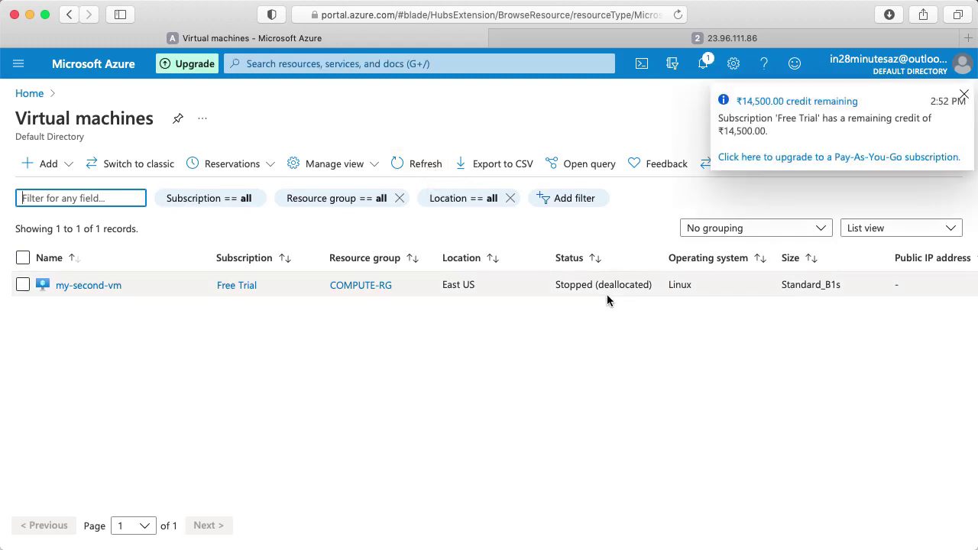
pyautogui.press('super+r')
pyautogui.click(24, 284)
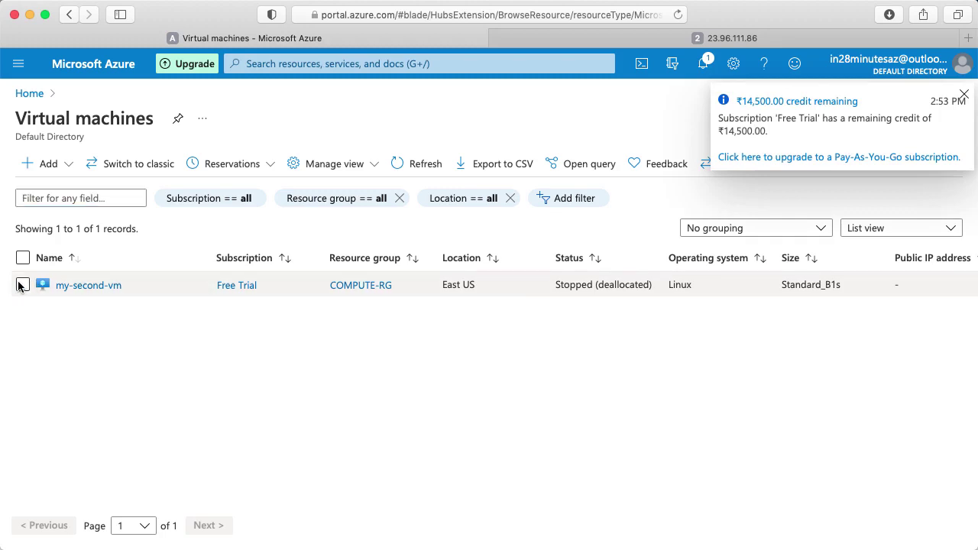
pyautogui.click(966, 95)
pyautogui.click(910, 168)
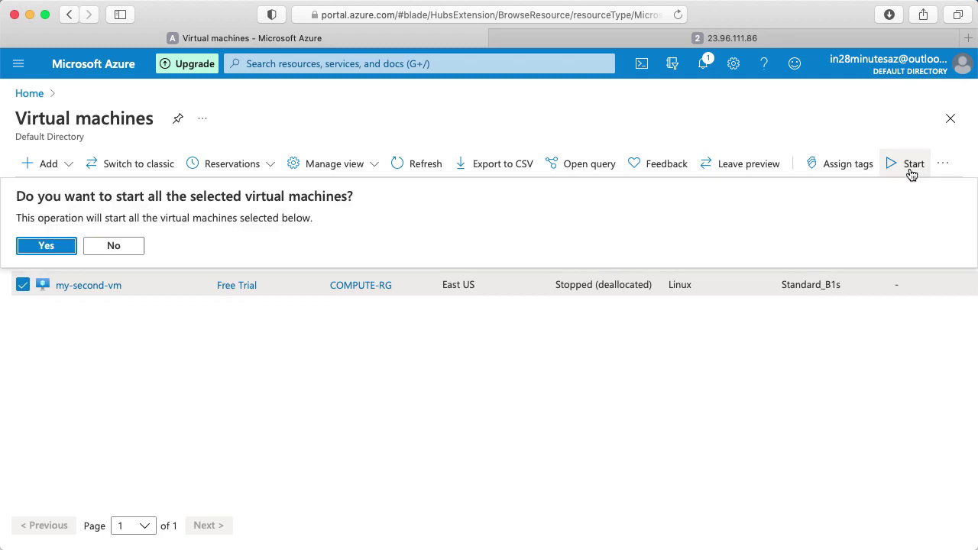
pyautogui.click(40, 254)
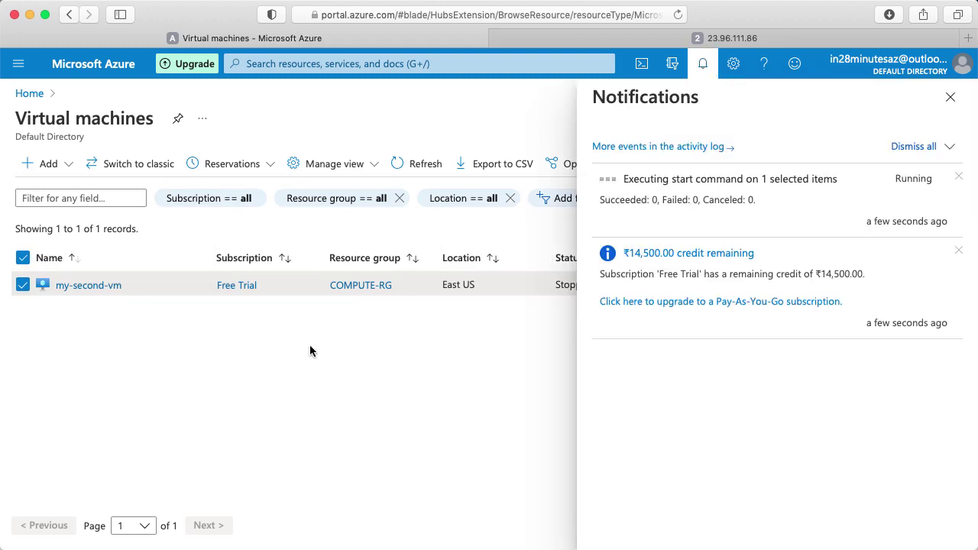
# Step: Check the start command's progress in the notifications and refresh the list to examine my-second-vm's status and public IP address
pyautogui.click(698, 65)
pyautogui.click(698, 65)
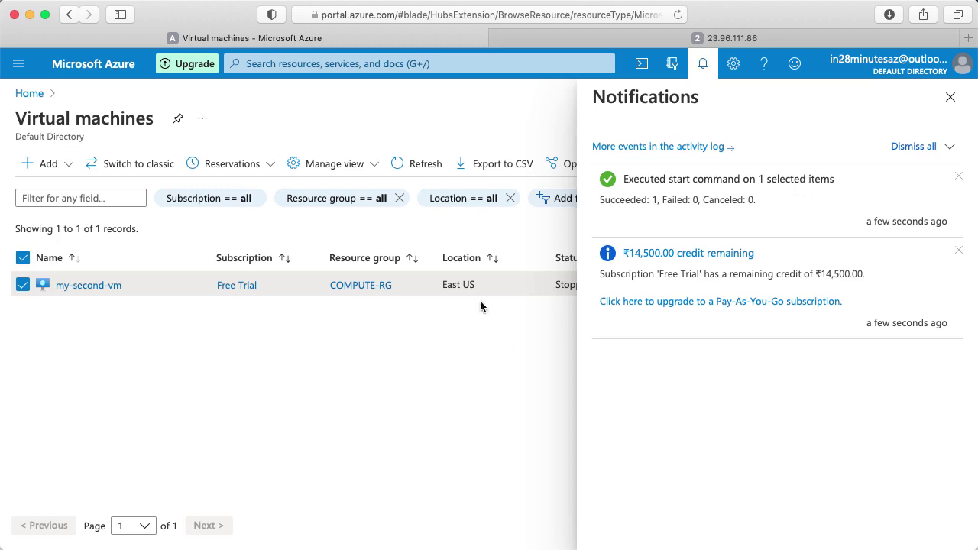
pyautogui.click(950, 97)
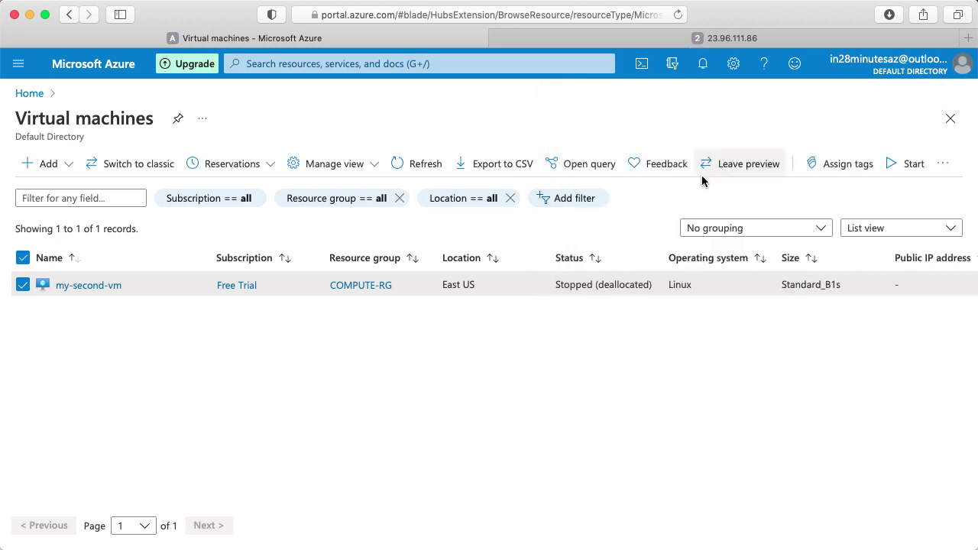
pyautogui.click(422, 166)
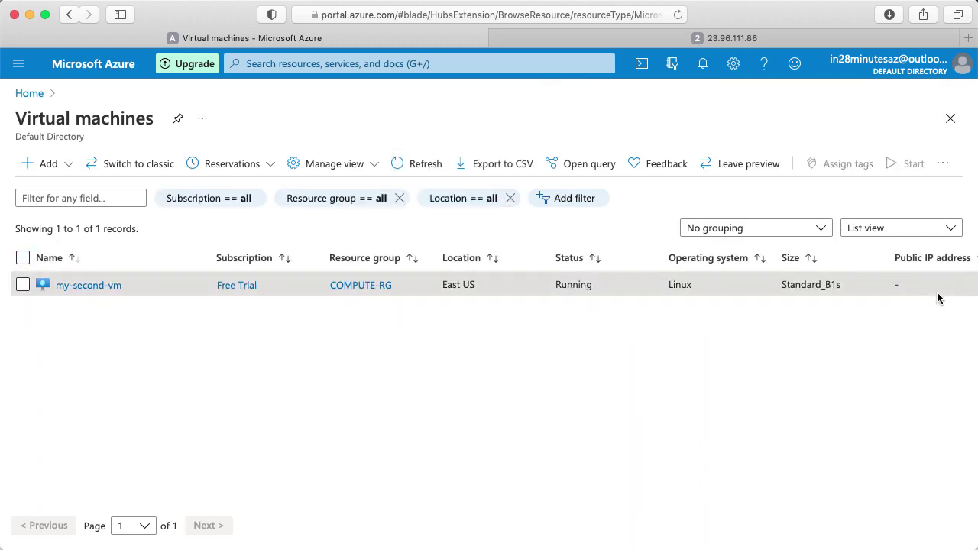
pyautogui.press('super+r')
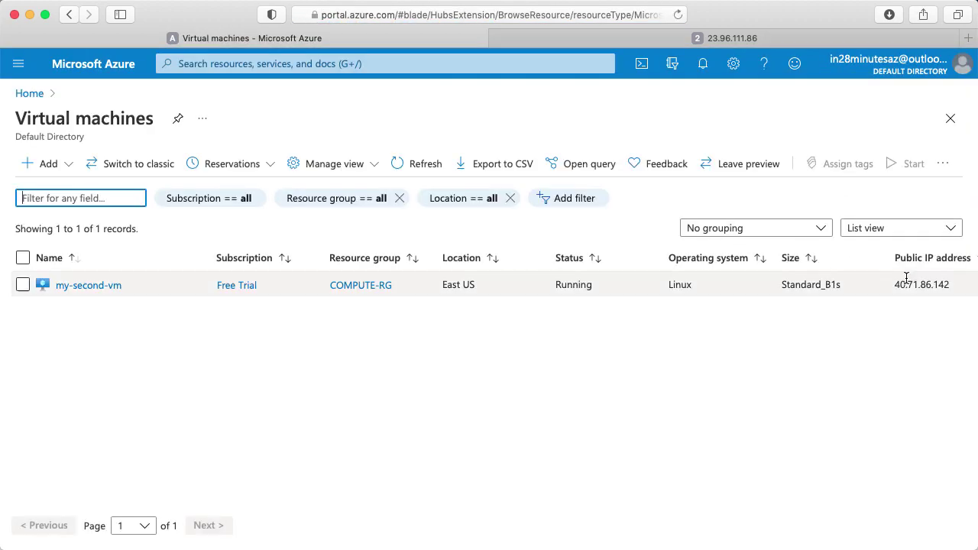
pyautogui.moveTo(894, 288)
pyautogui.mouseDown()
pyautogui.moveTo(943, 284)
pyautogui.moveTo(894, 284)
pyautogui.mouseUp()
pyautogui.click(718, 465)
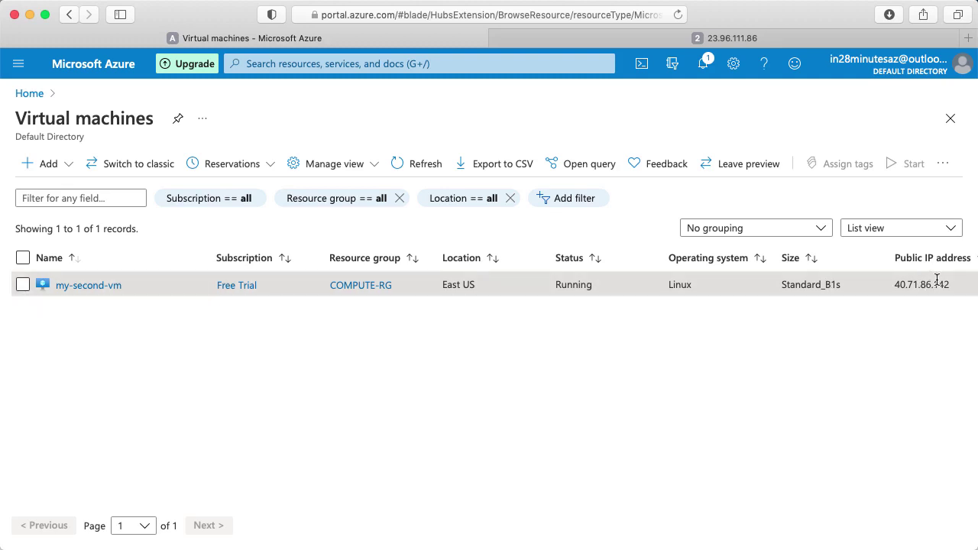
# Step: Start creating another virtual machine and try to create a new public IP in its networking settings
pyautogui.click(31, 167)
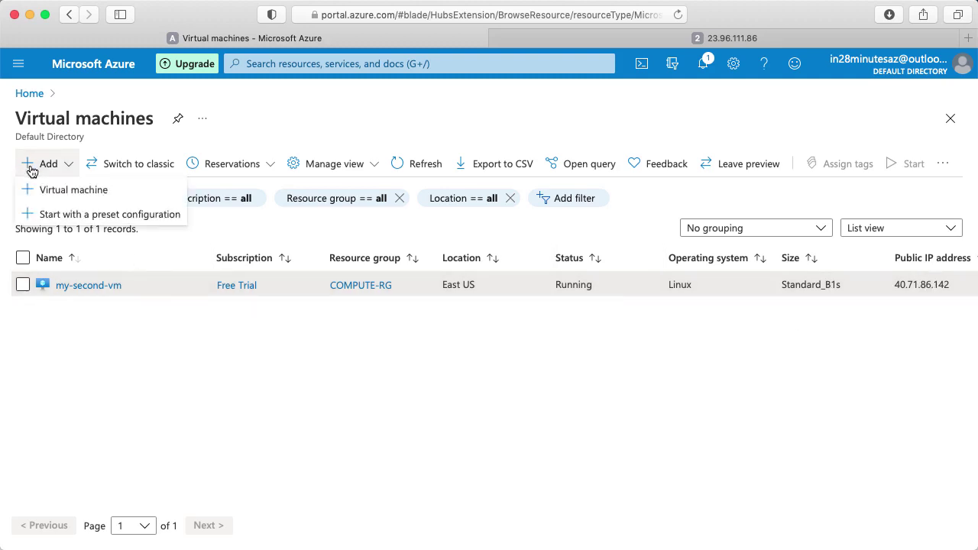
pyautogui.click(53, 193)
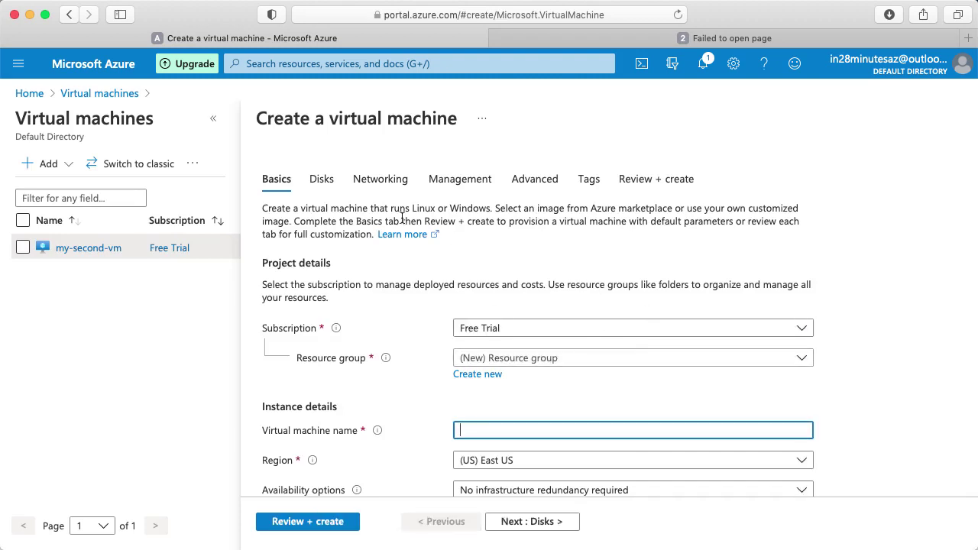
pyautogui.click(389, 179)
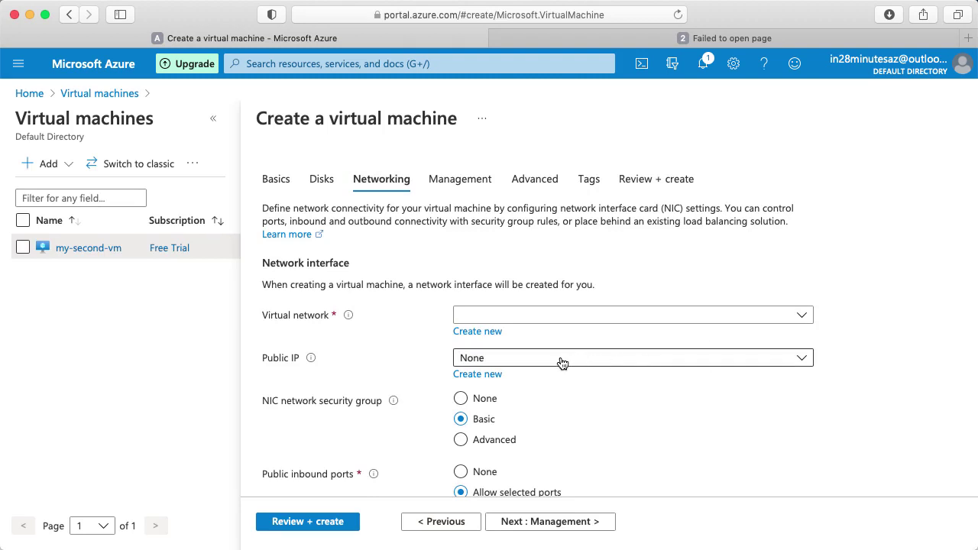
pyautogui.click(477, 375)
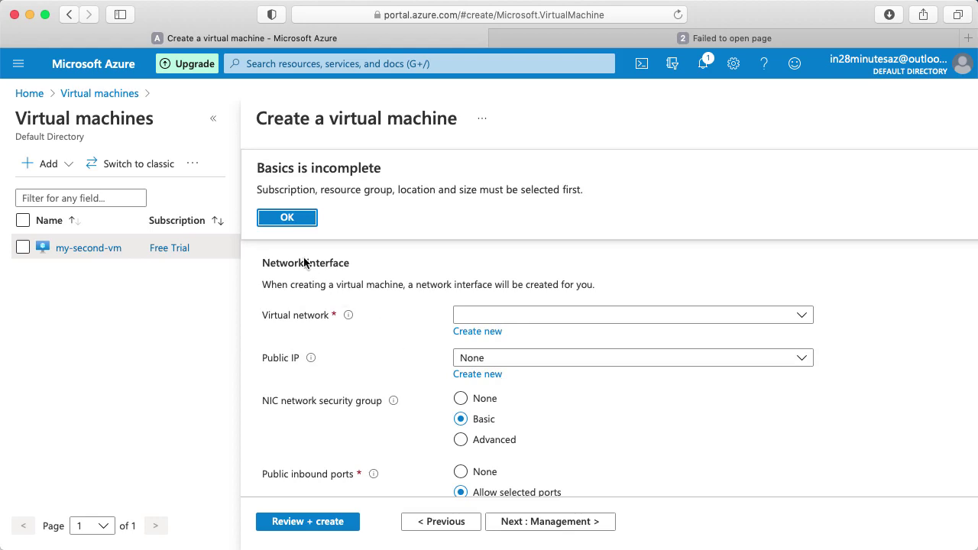
pyautogui.click(286, 221)
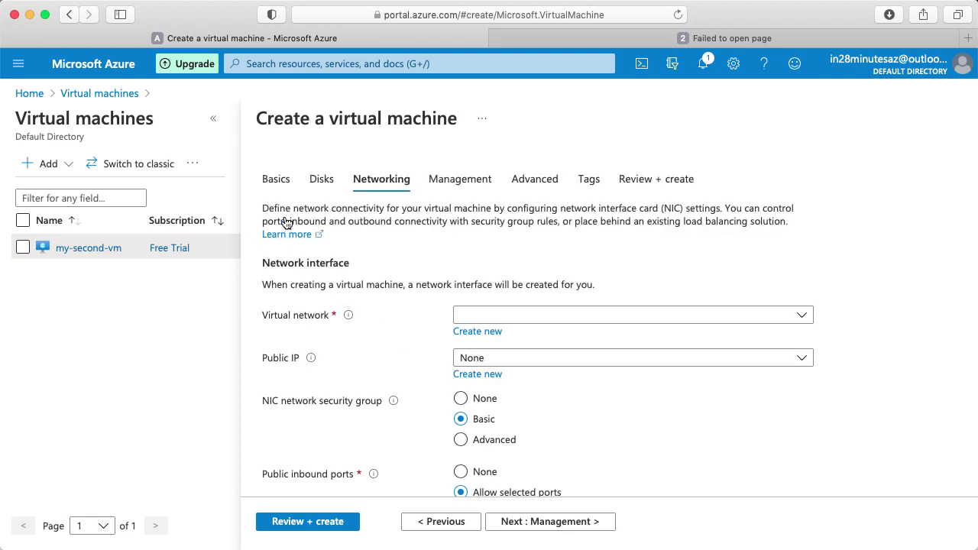
# Step: Set the new virtual machine's resource group to compute-rg in its basic settings
pyautogui.click(277, 180)
pyautogui.click(552, 397)
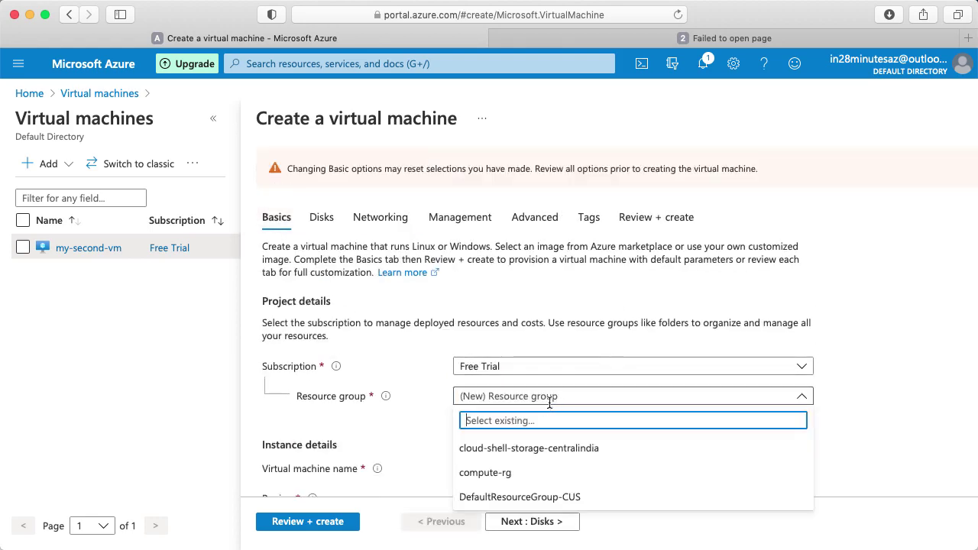
pyautogui.click(537, 469)
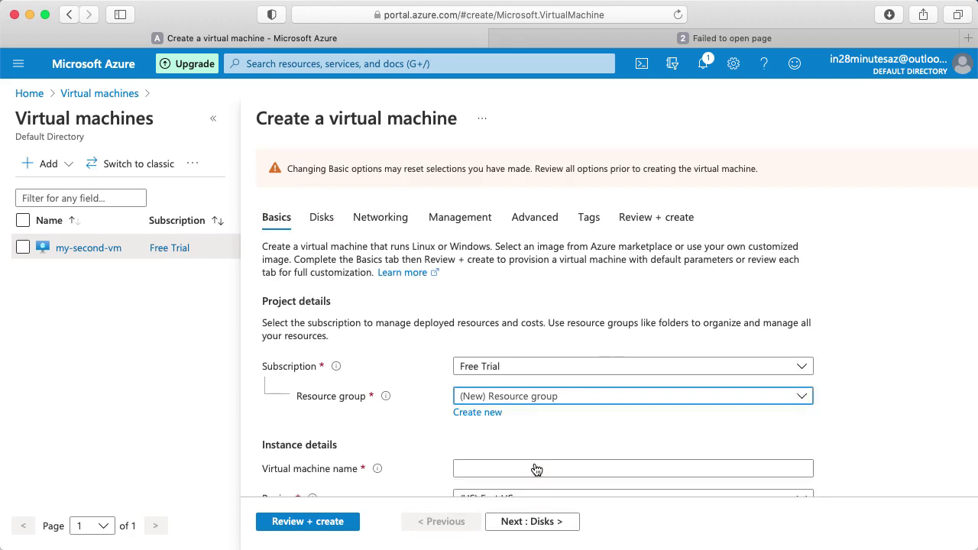
# Step: Open the form for a new public IP in the networking settings and switch its assignment to Static and back to Dynamic
pyautogui.click(371, 219)
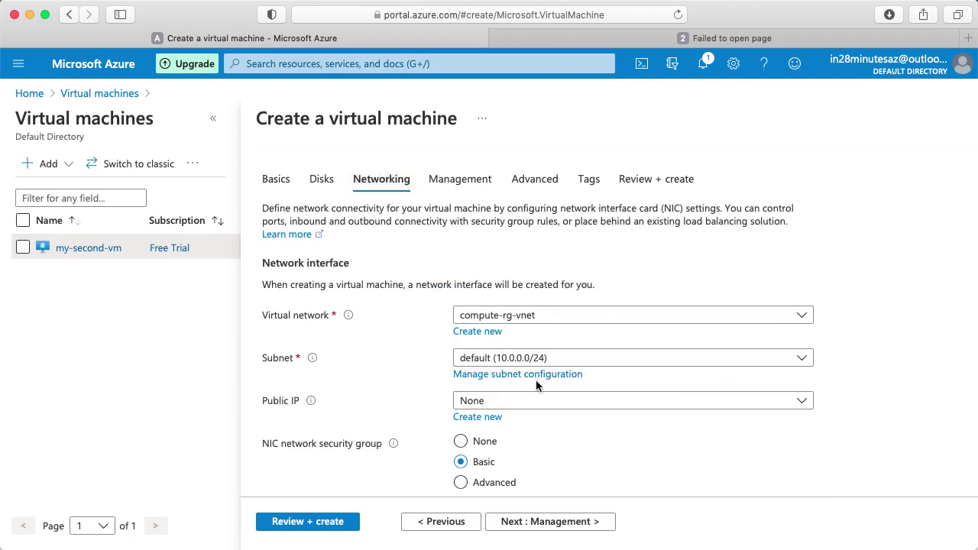
pyautogui.click(473, 421)
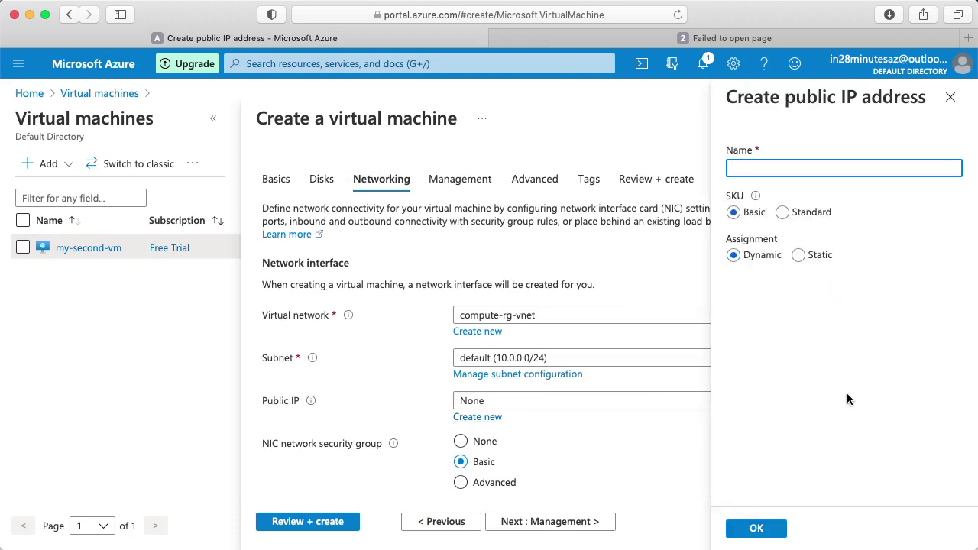
pyautogui.click(797, 255)
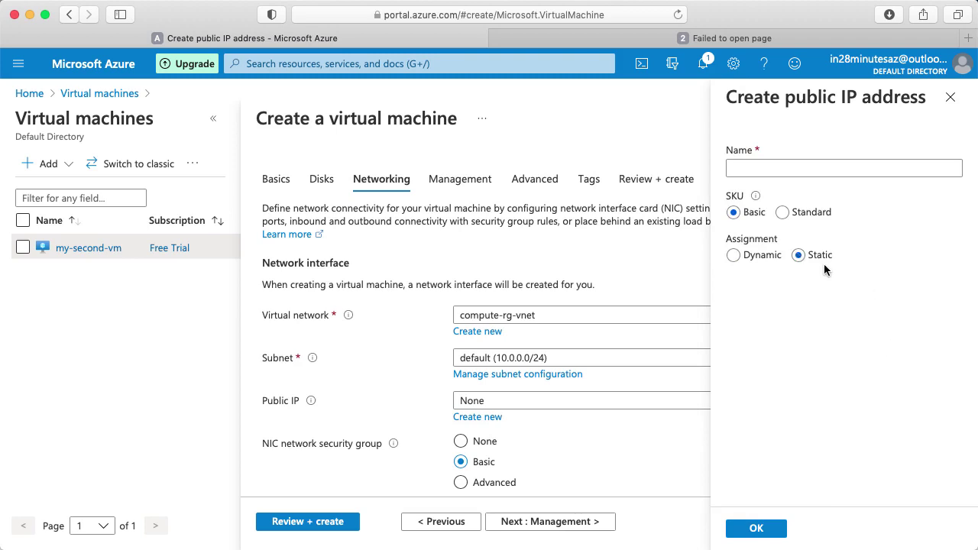
pyautogui.click(774, 260)
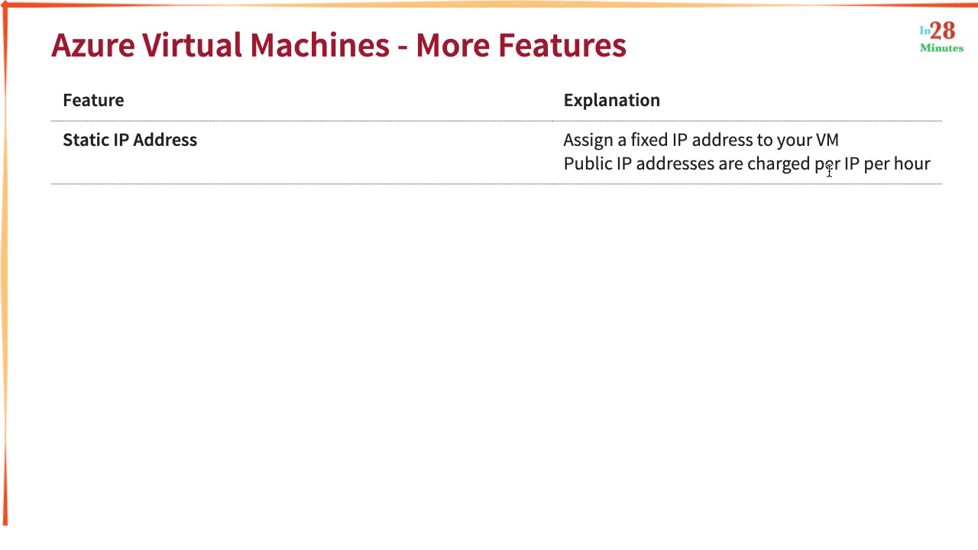
# Step: Switch from the slides back to the Azure portal in Safari and open my-second-vm, discarding the unsaved virtual machine edits
pyautogui.press('Right')
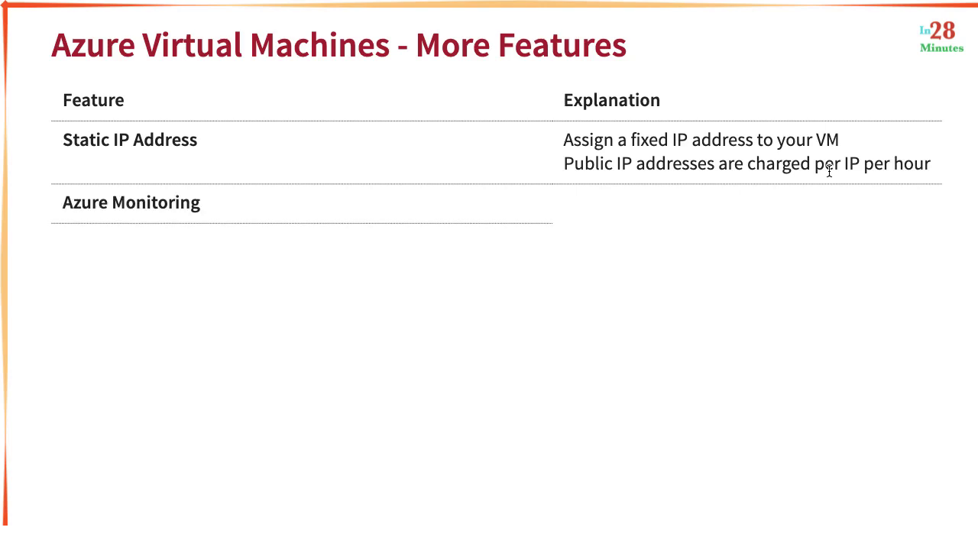
pyautogui.moveTo(603, 4)
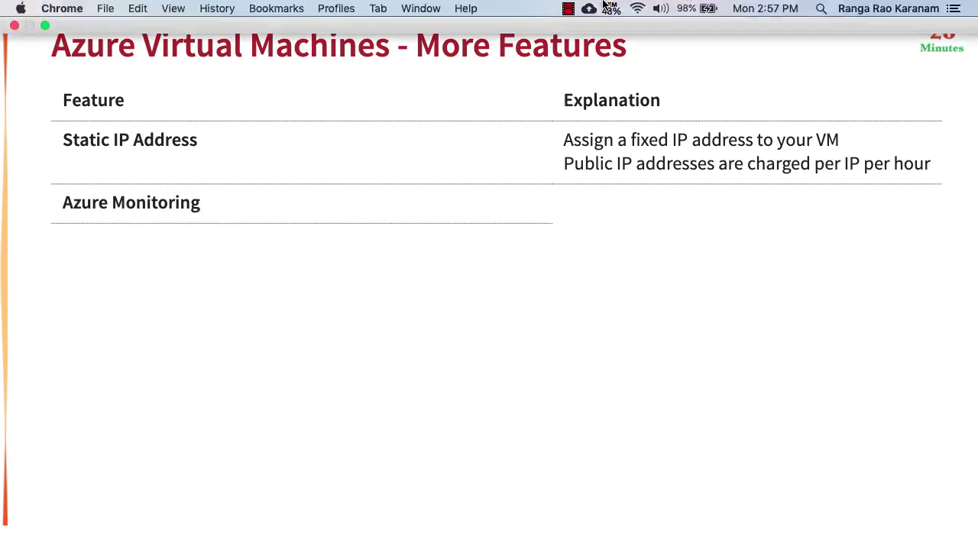
pyautogui.press('super+Tab')
pyautogui.press('super+Tab')
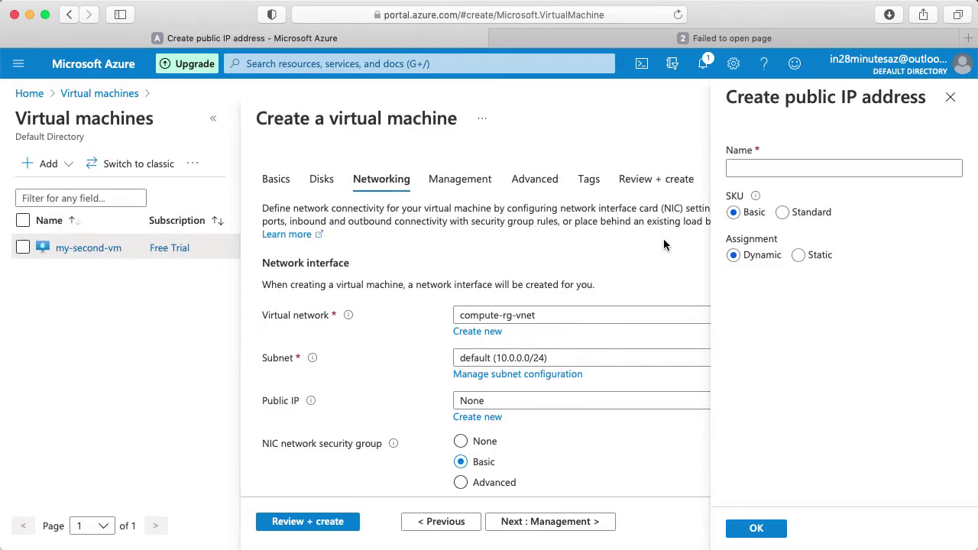
pyautogui.click(90, 249)
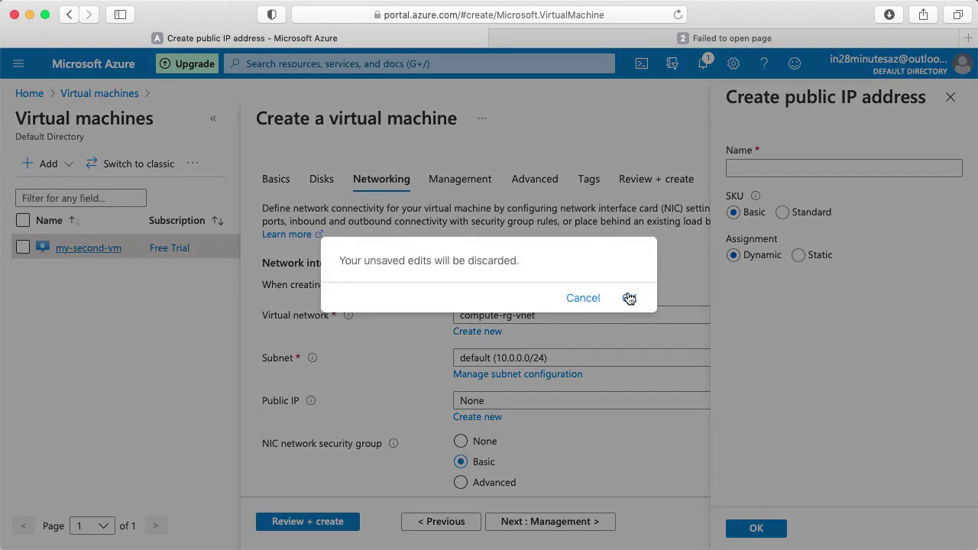
pyautogui.click(629, 298)
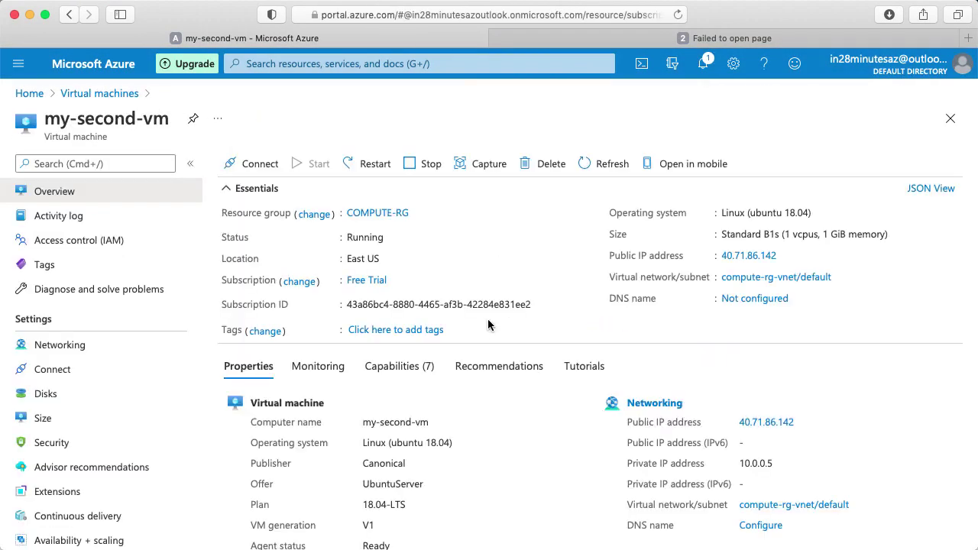
# Step: Examine my-second-vm's monitoring charts for CPU, network and disk over the last 6 hours, and the additional Azure Monitor tools
pyautogui.click(317, 370)
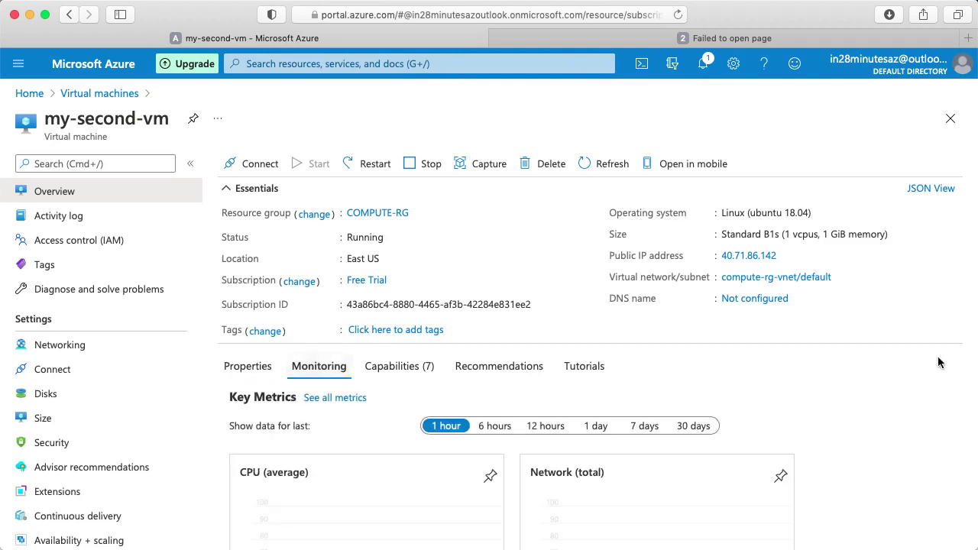
pyautogui.scroll(-2, 918, 321)
pyautogui.scroll(-3, 918, 321)
pyautogui.scroll(-1, 593, 362)
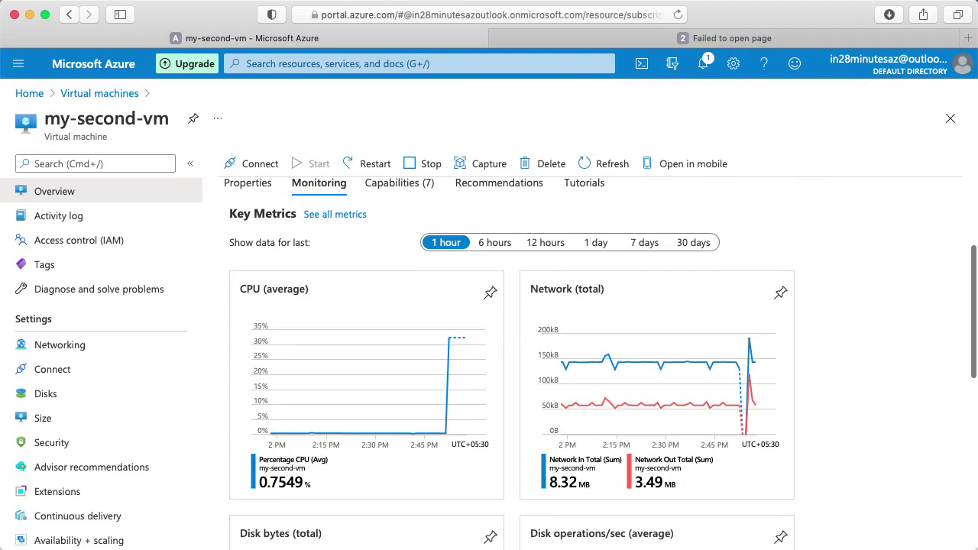
pyautogui.click(495, 243)
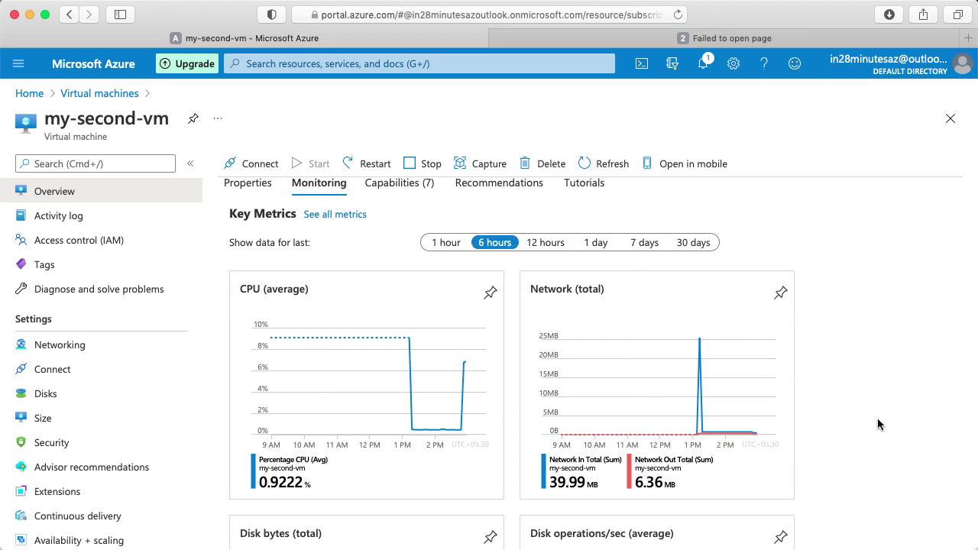
pyautogui.scroll(-5, 877, 418)
pyautogui.scroll(-3, 775, 372)
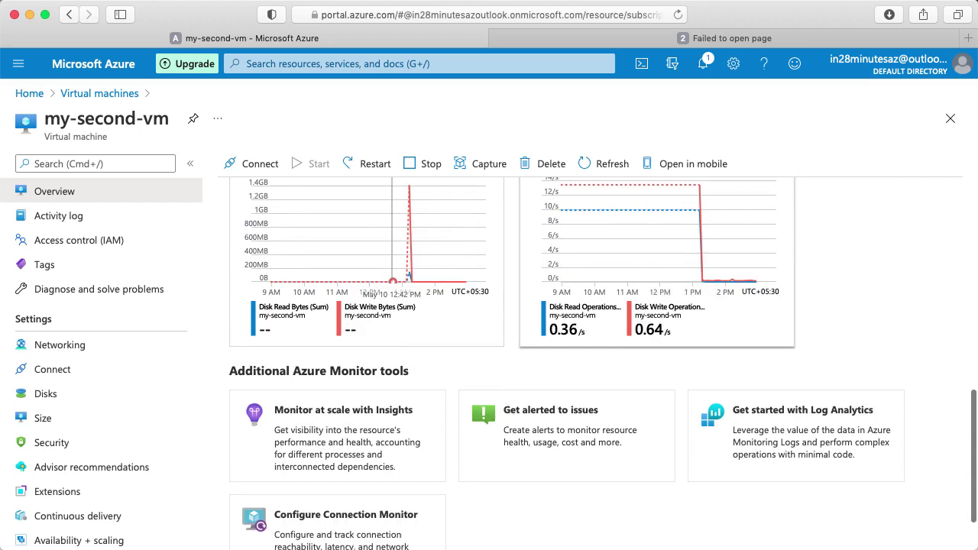
pyautogui.scroll(-2, 683, 267)
pyautogui.scroll(10, 596, 365)
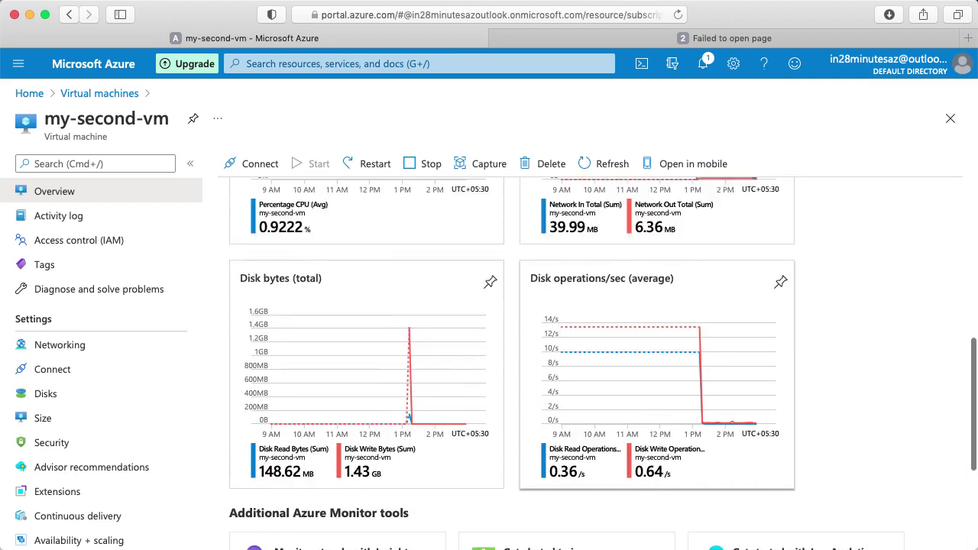
pyautogui.scroll(-10, 425, 344)
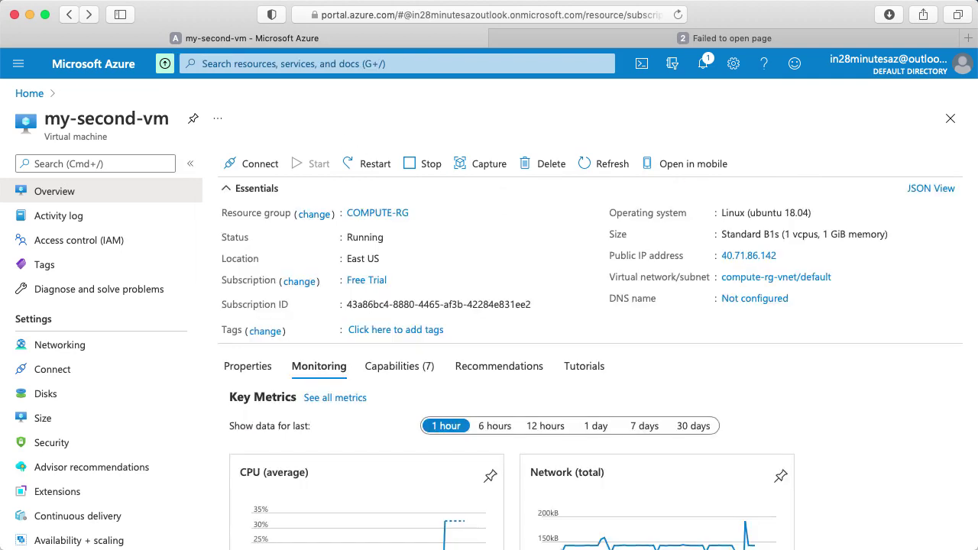
# Step: Open my-second-vm's metrics page and chart the CPU Credits Consumed metric
pyautogui.scroll(-15, 101, 359)
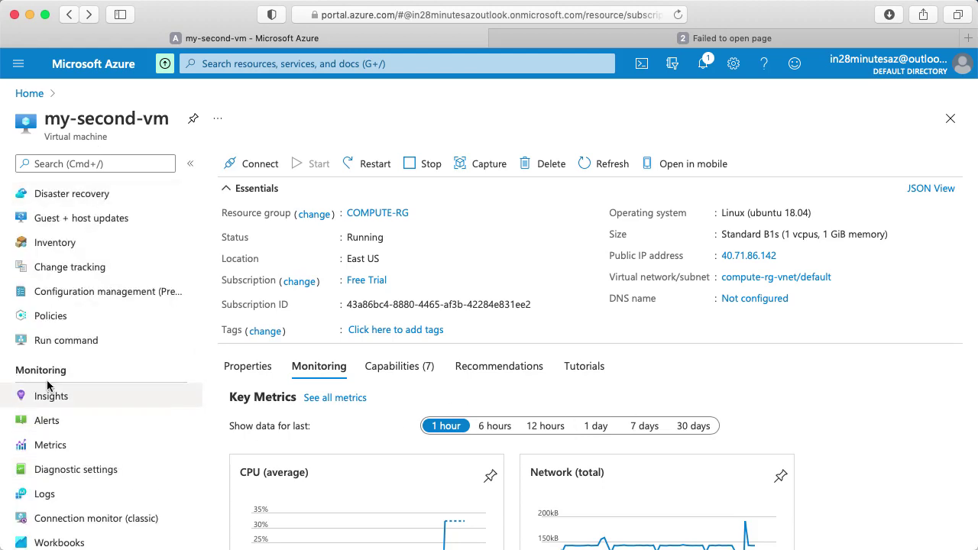
pyautogui.click(67, 455)
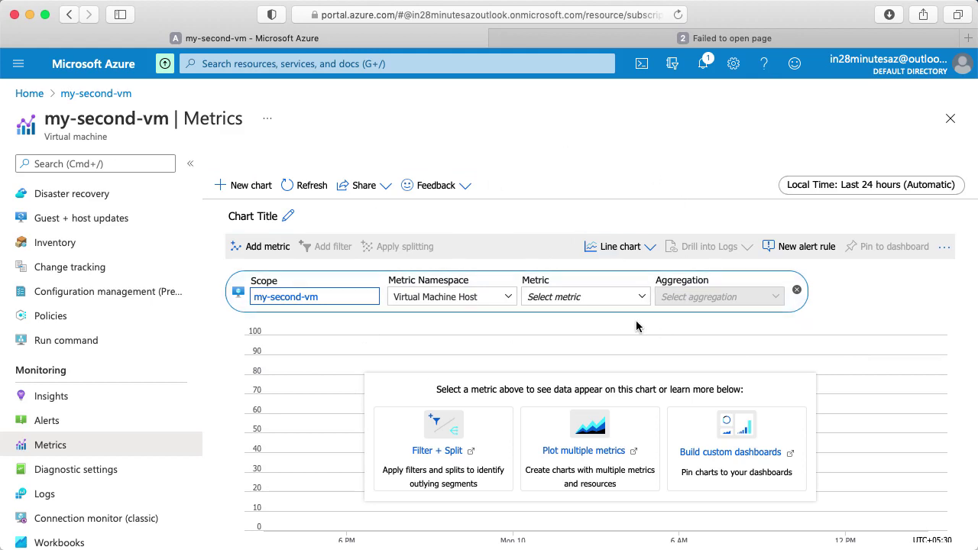
pyautogui.click(582, 297)
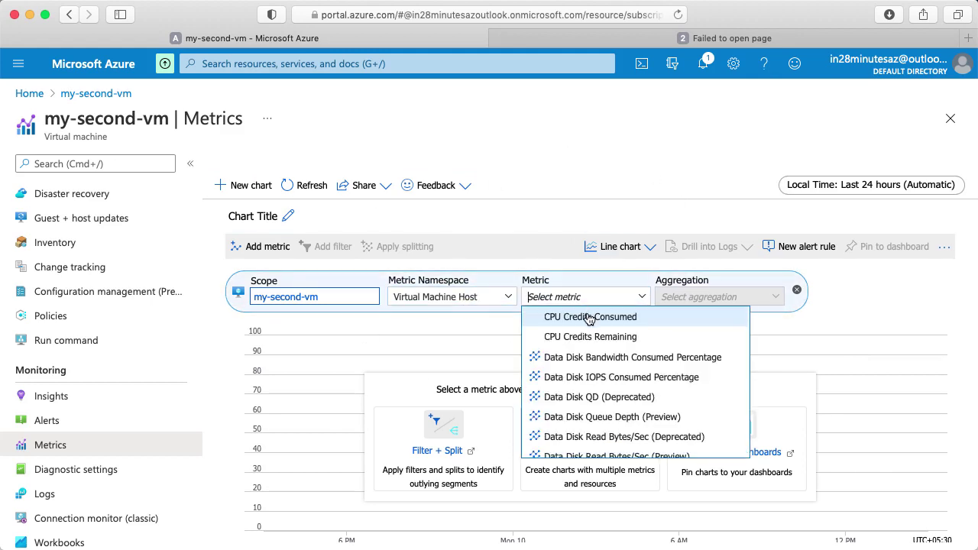
pyautogui.click(588, 316)
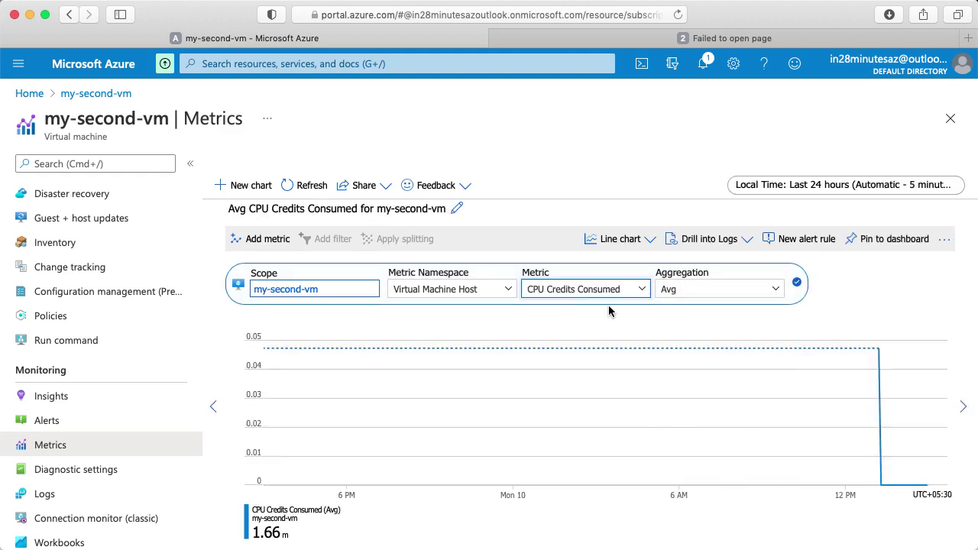